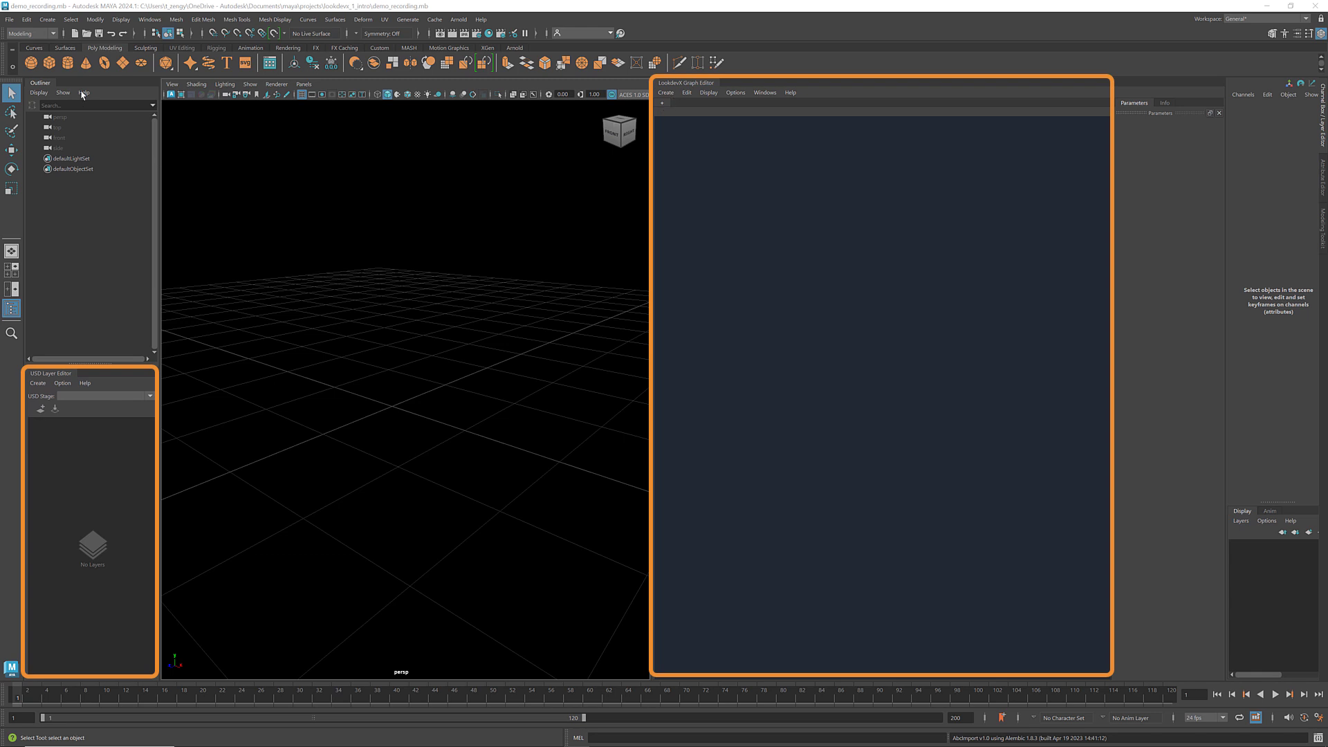
Create a new USD stage with a new layer.
click(150, 21)
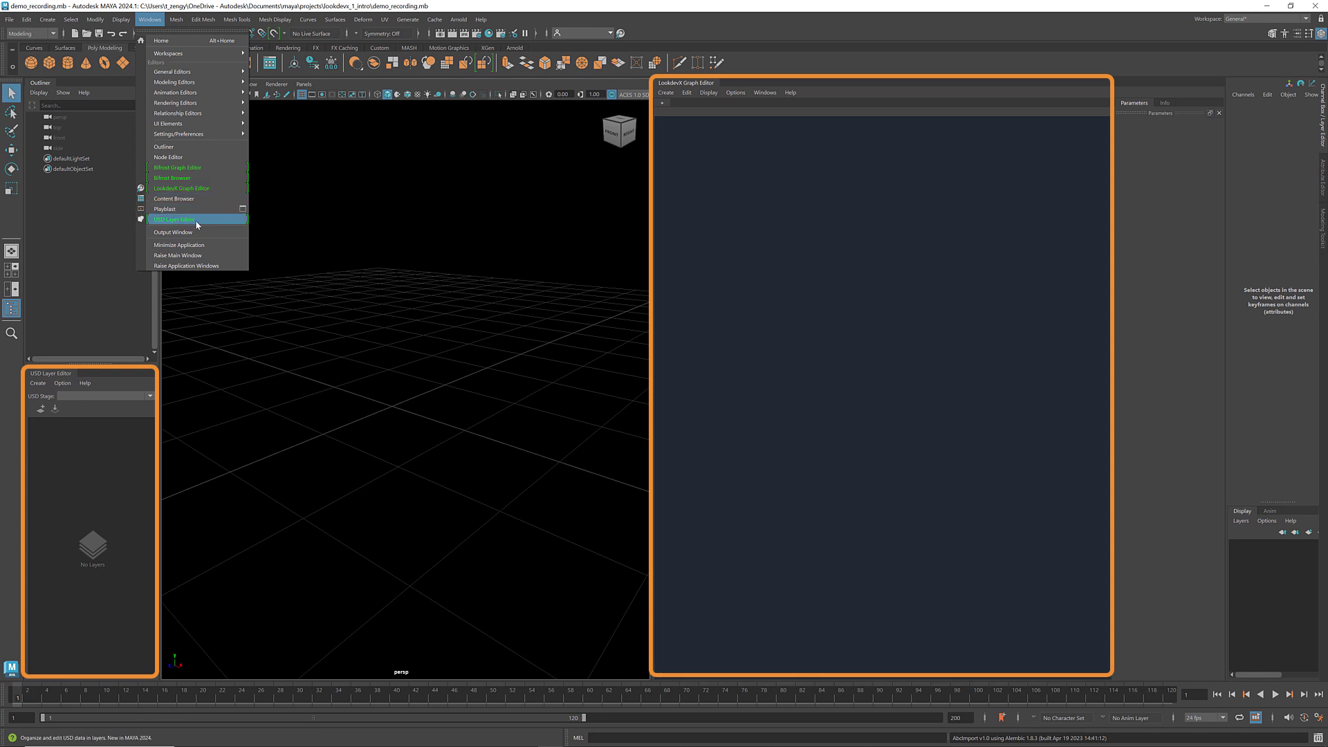
click(134, 462)
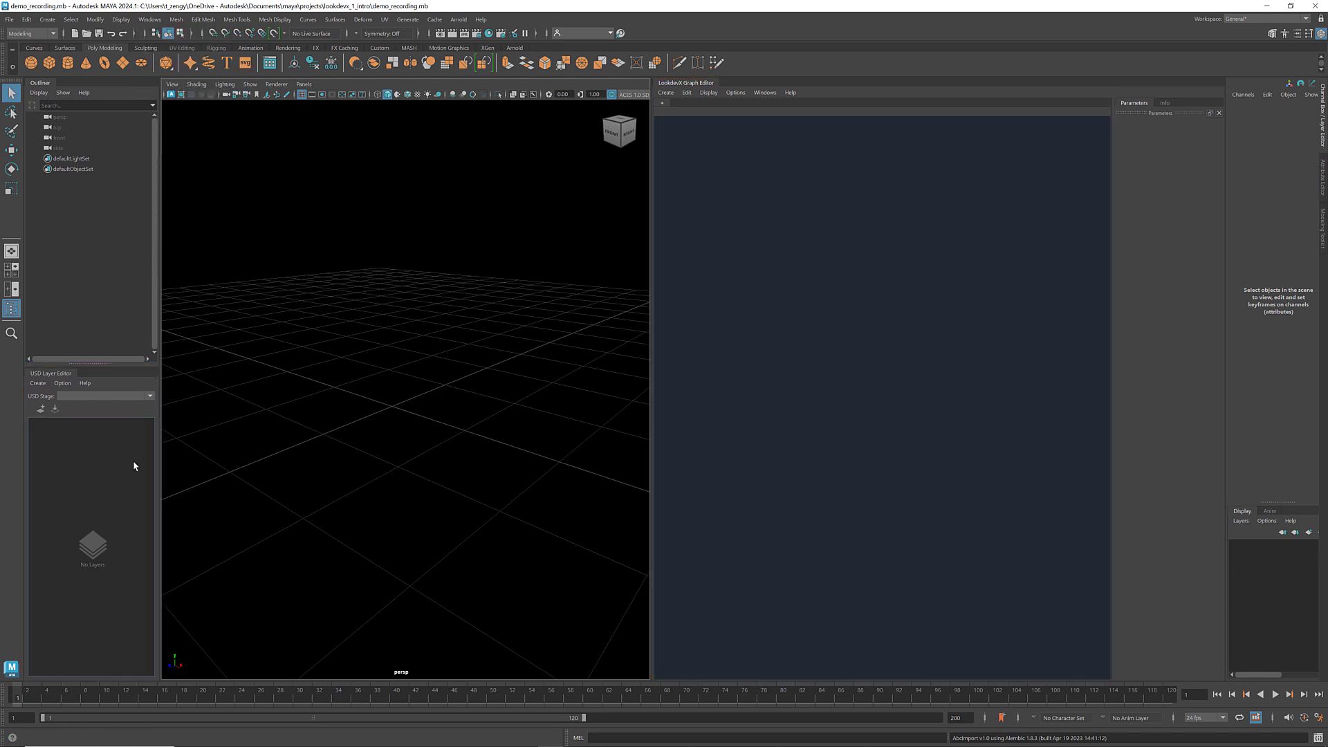
click(37, 383)
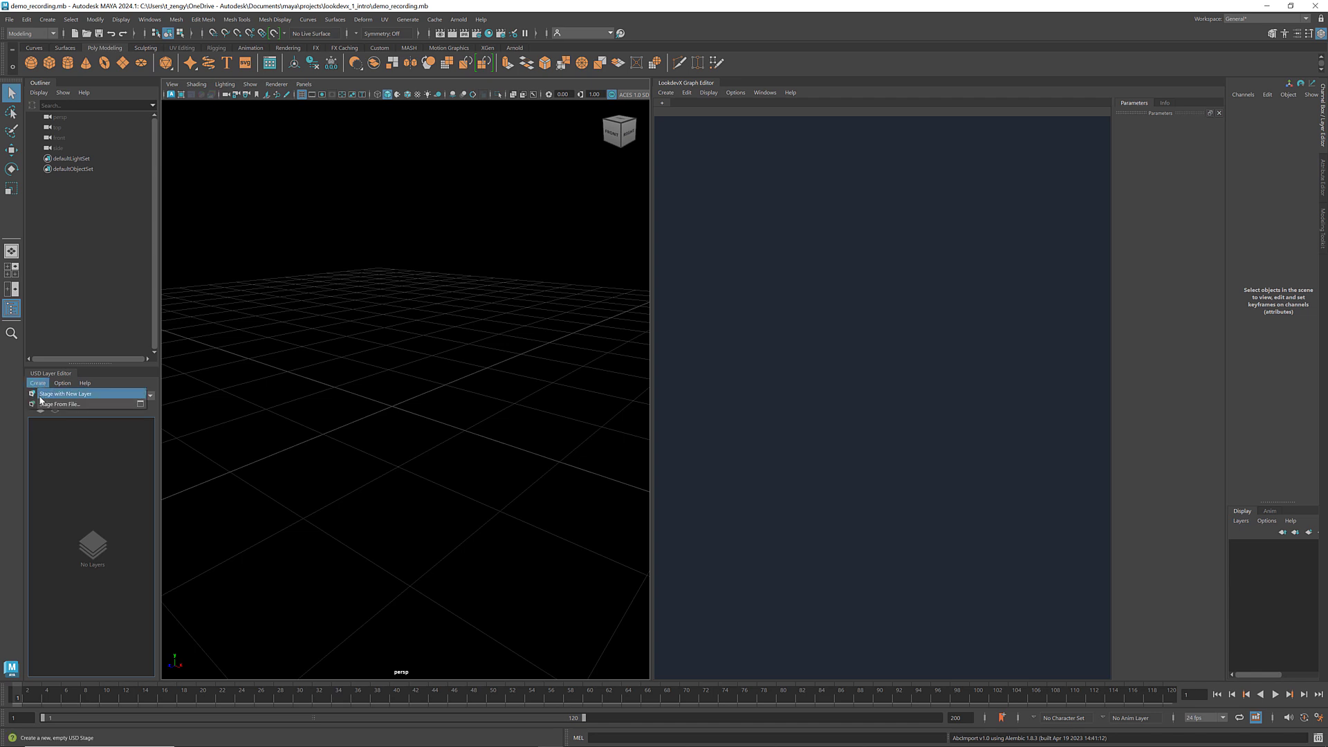
click(40, 395)
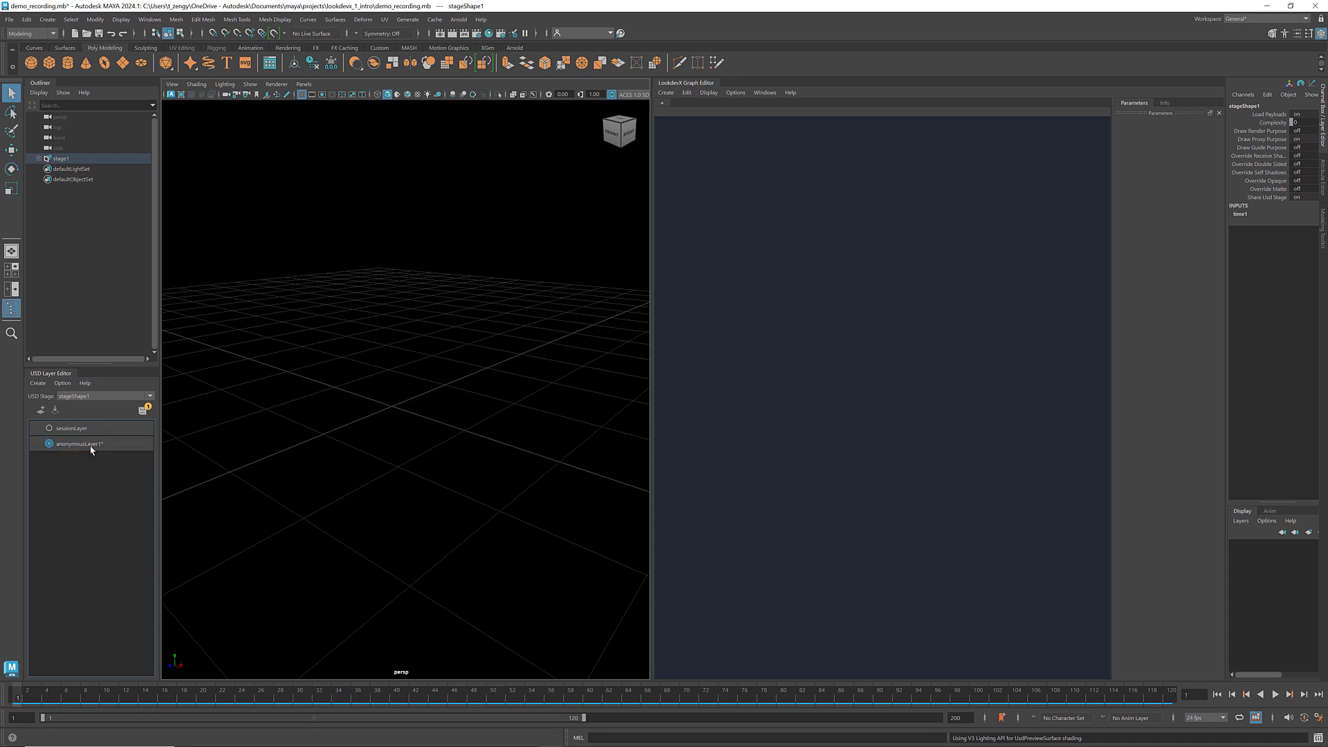
Save the stage's anonymous root layer as demo.usd in the lookdevx_1_intro project folder.
click(92, 446)
key(ctrl+s)
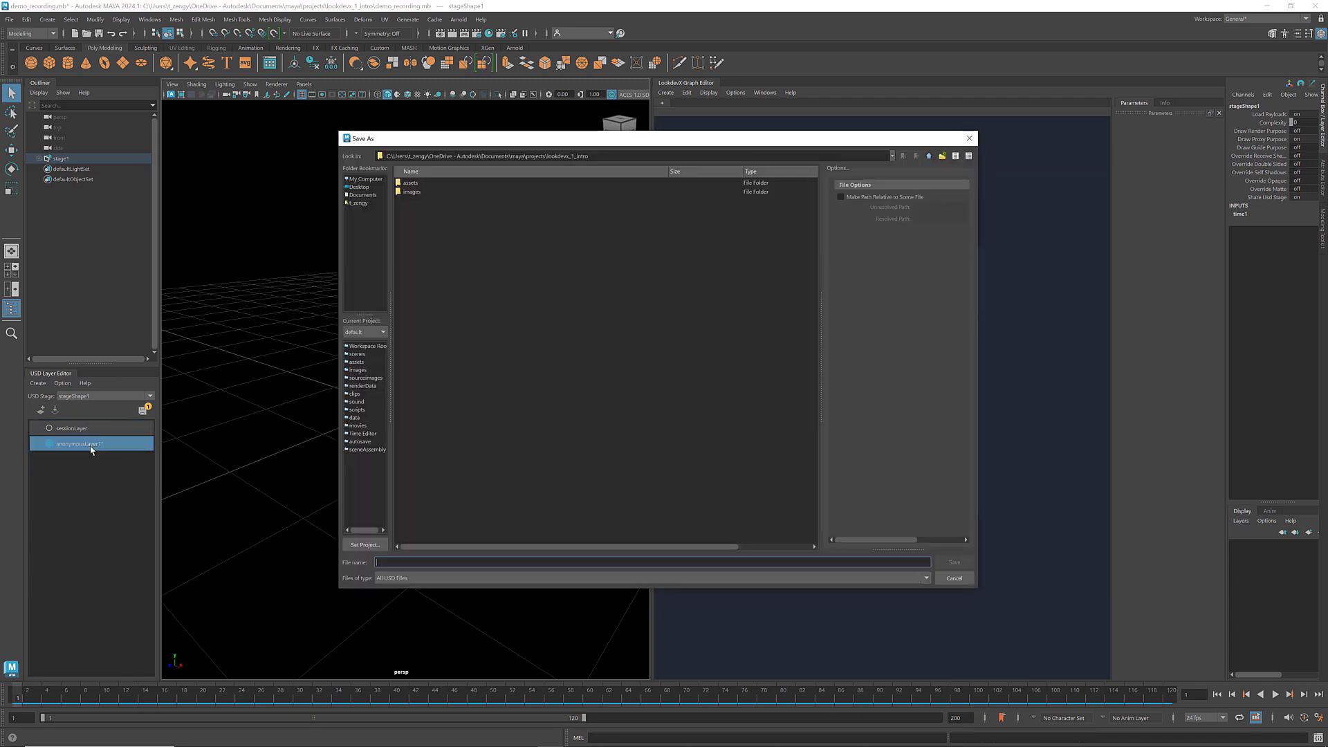
click(439, 563)
text(demo.usd)
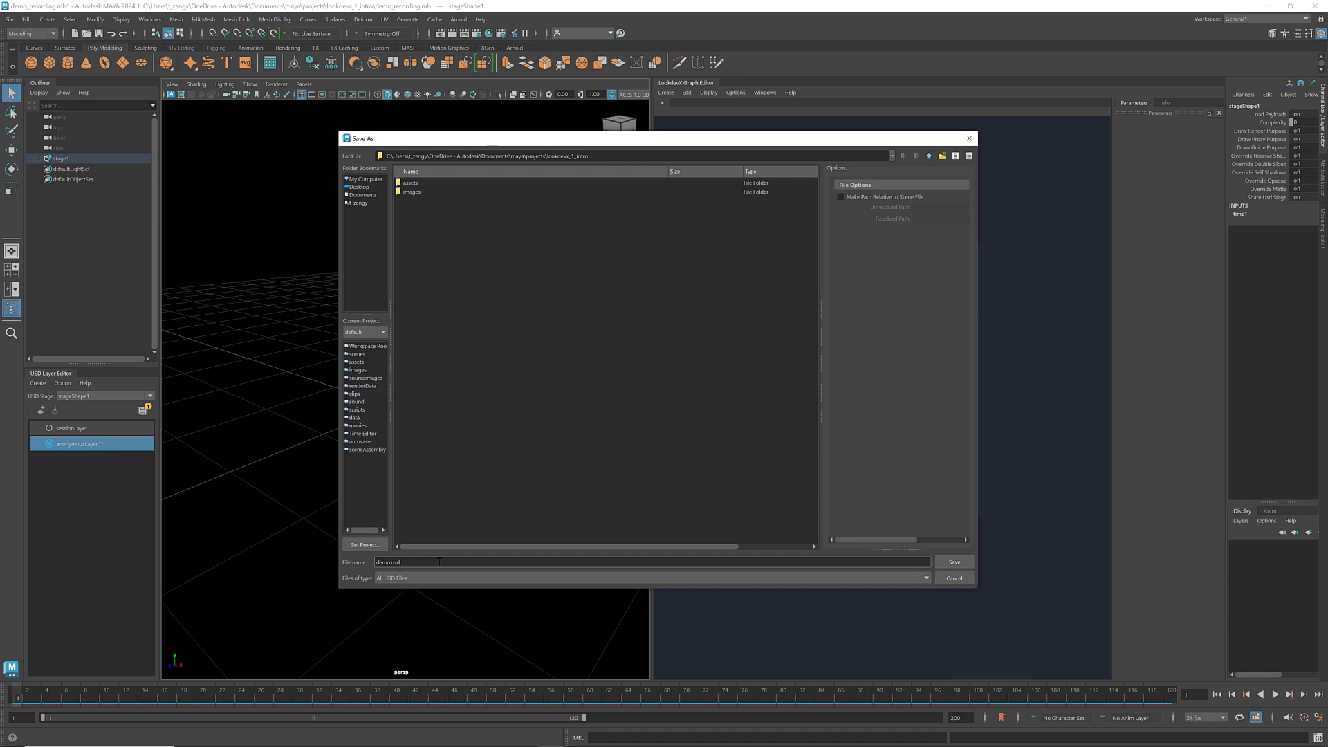
key(Return)
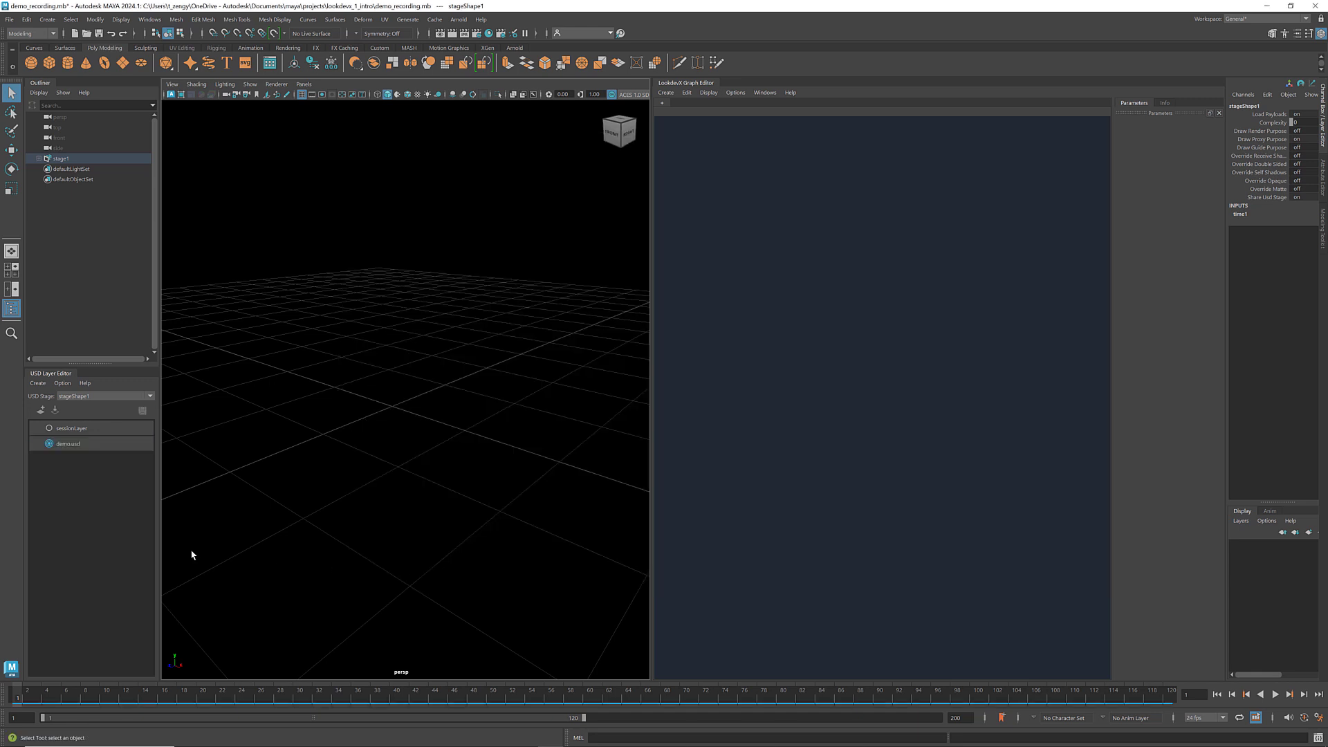
Add a sublayer under demo.usd and save it as demo_geo.usd.
right_click(93, 448)
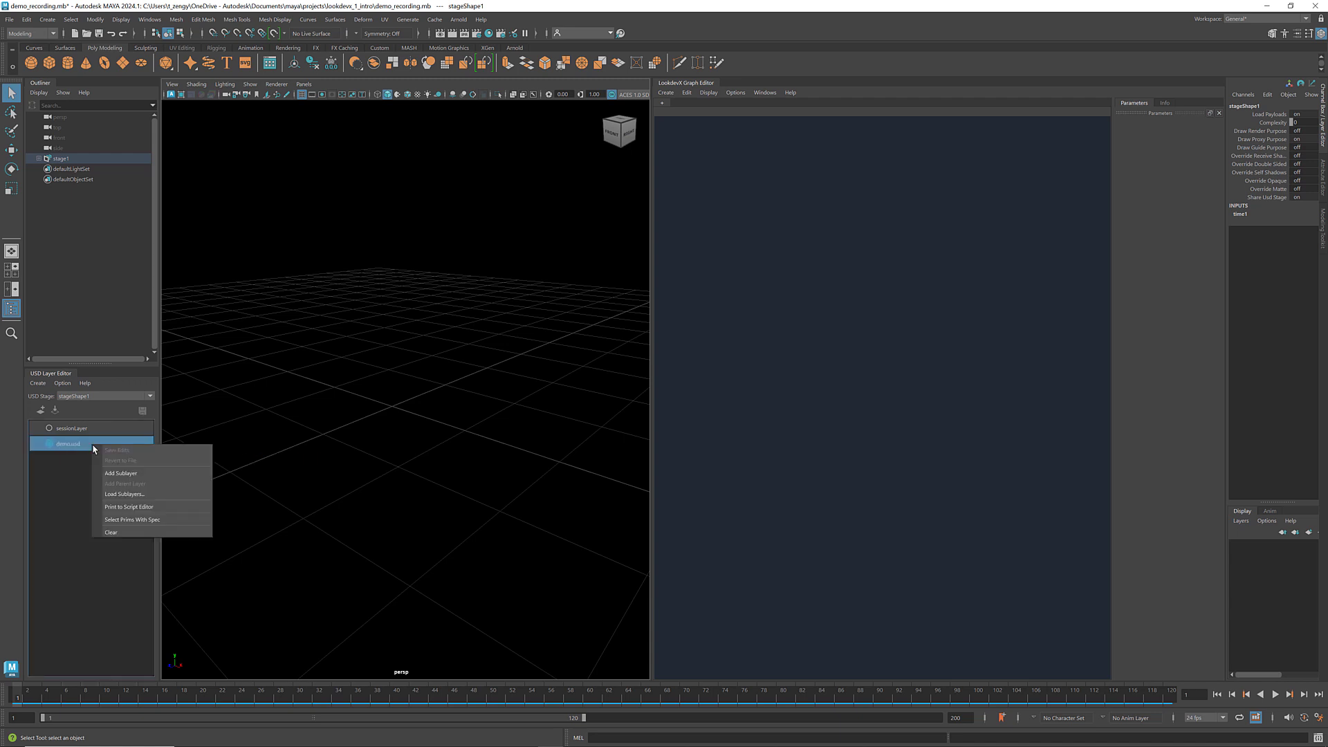
click(135, 473)
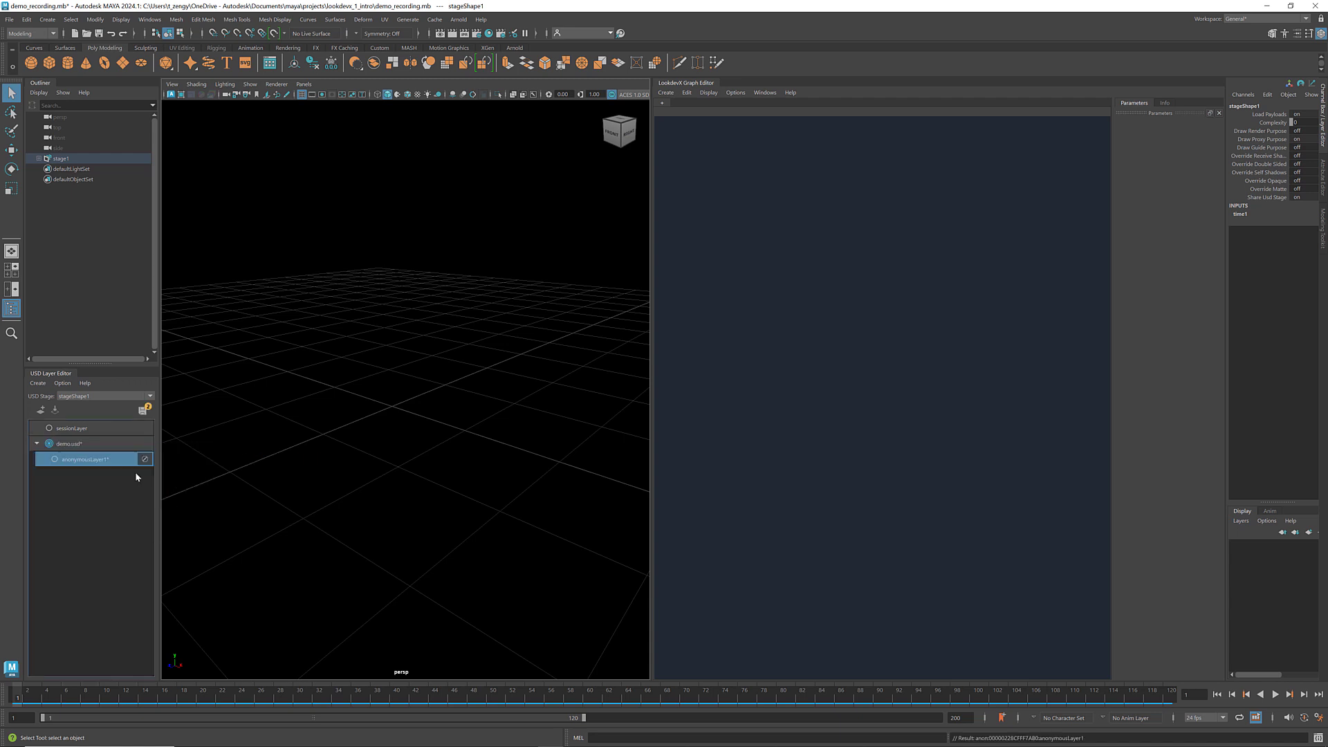
double_click(92, 461)
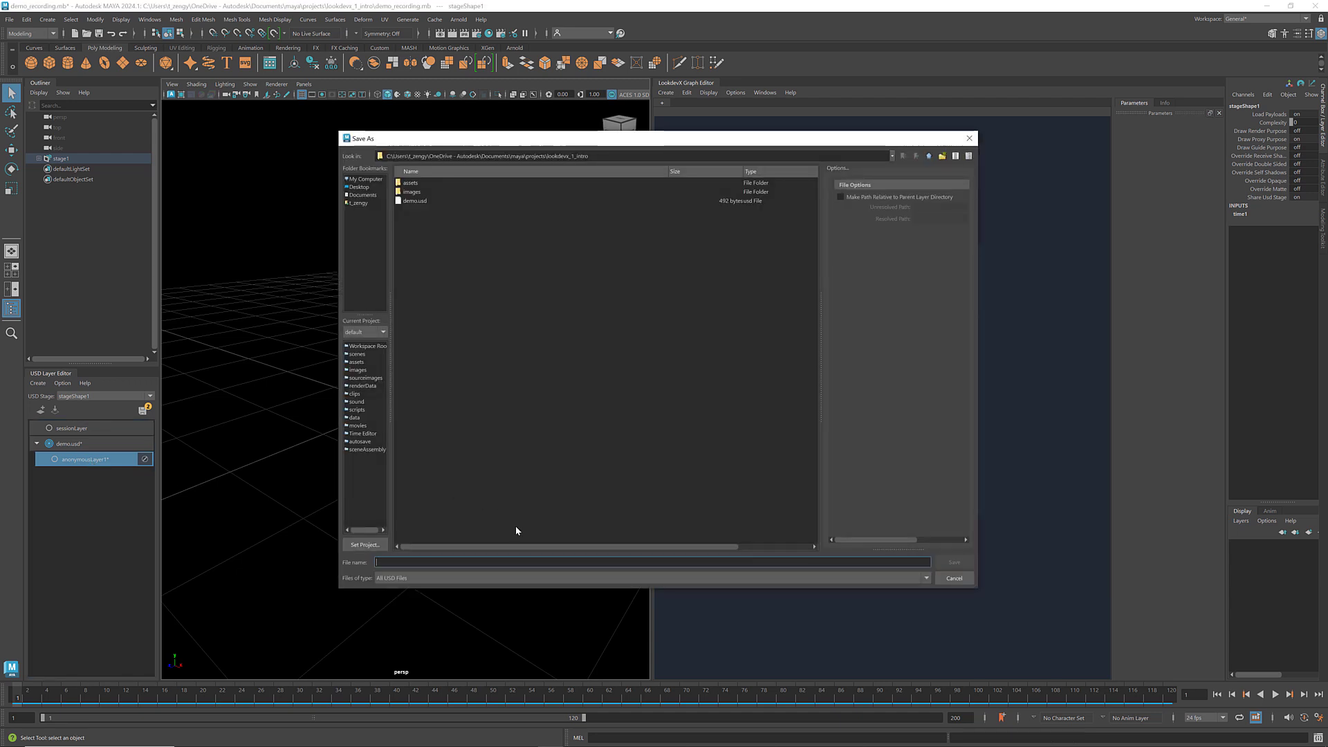
text(demo_geo.u)
click(954, 562)
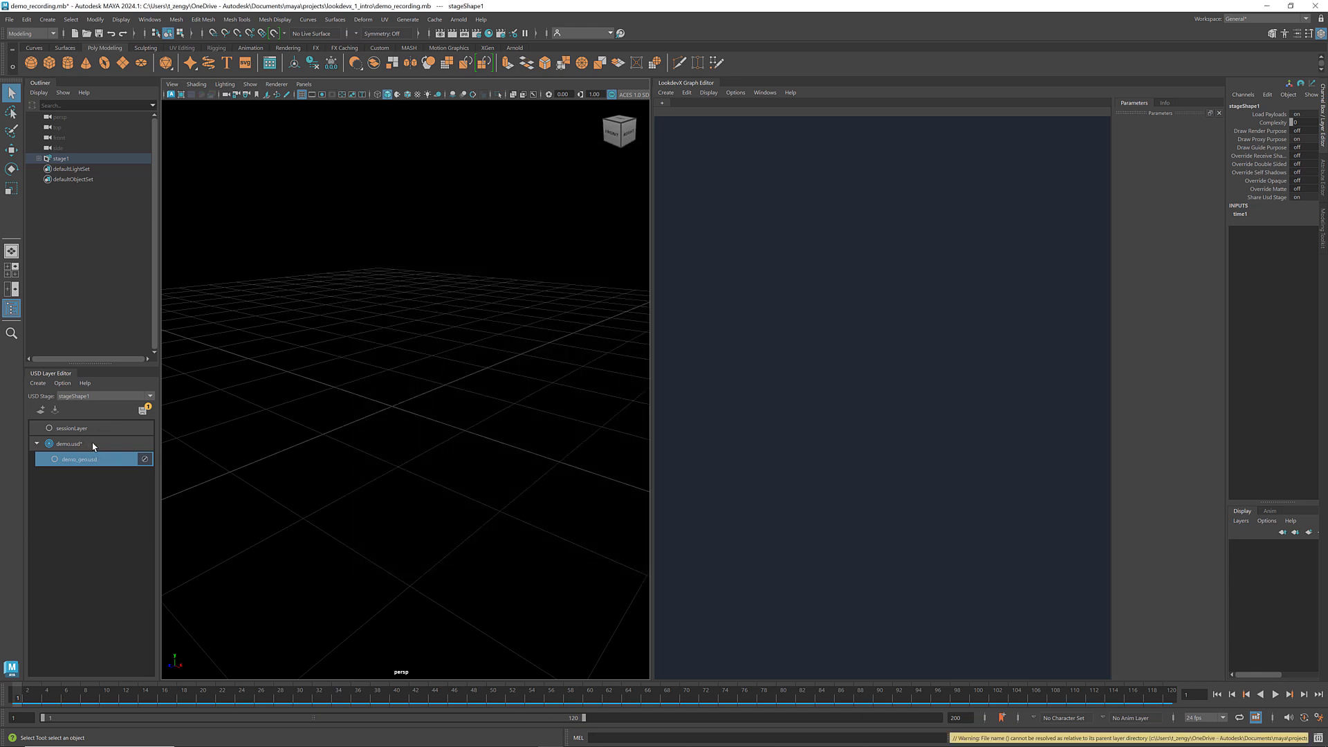
Add a second sublayer under demo.usd and save it as demo_mtl.usd.
click(94, 444)
right_click(94, 444)
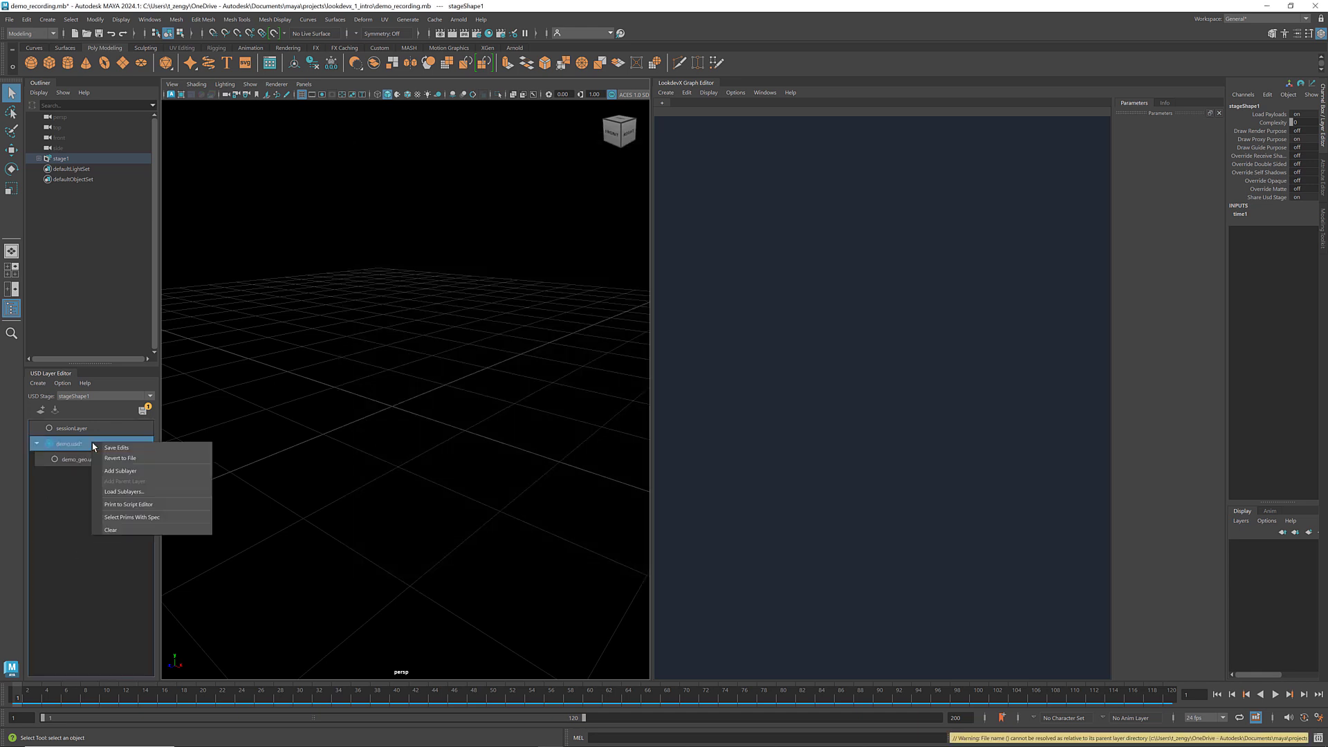
click(124, 471)
double_click(89, 459)
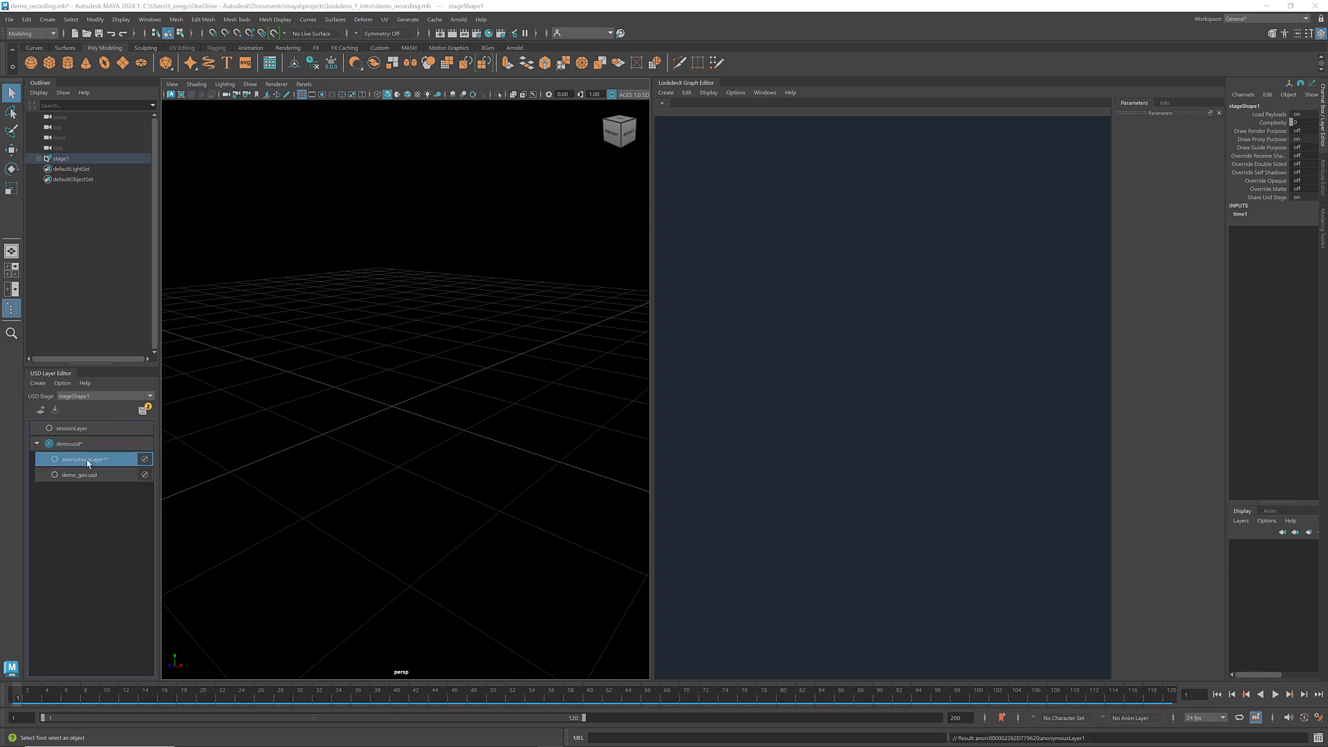
text(demo)
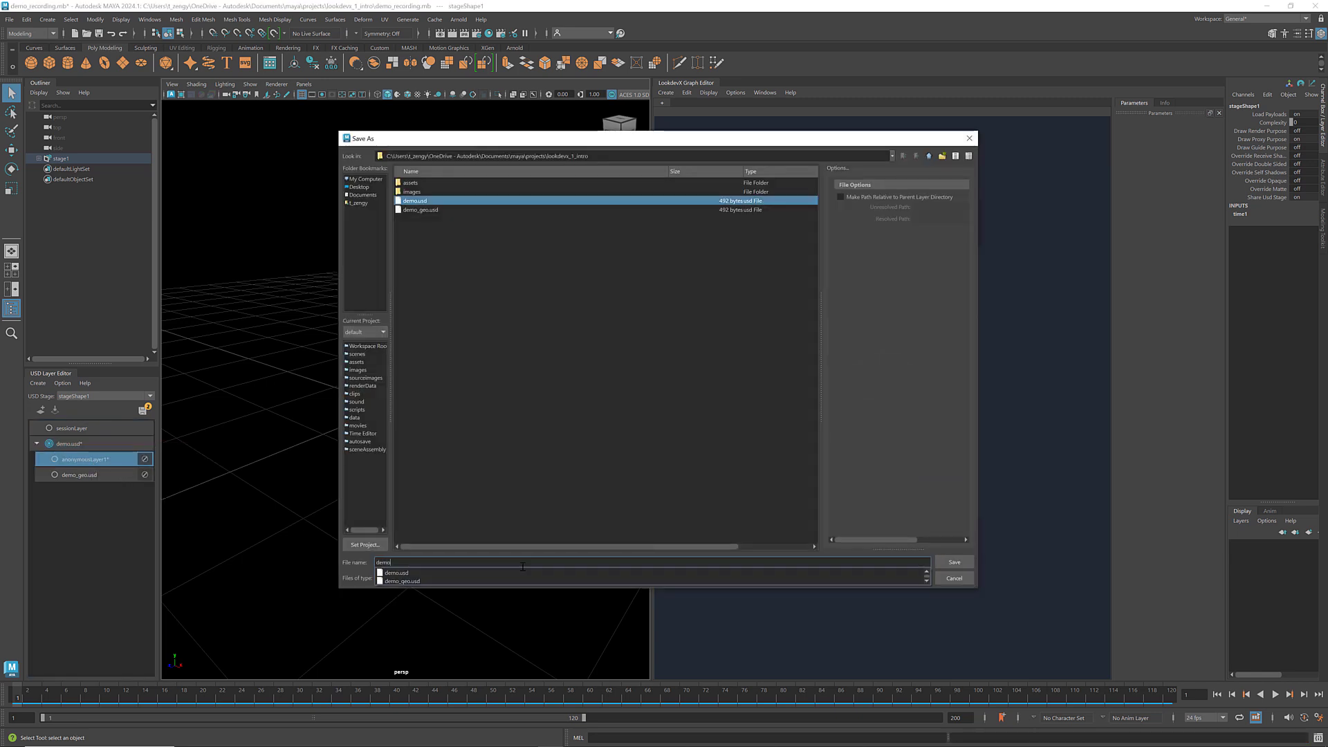
text(_mtl.usd)
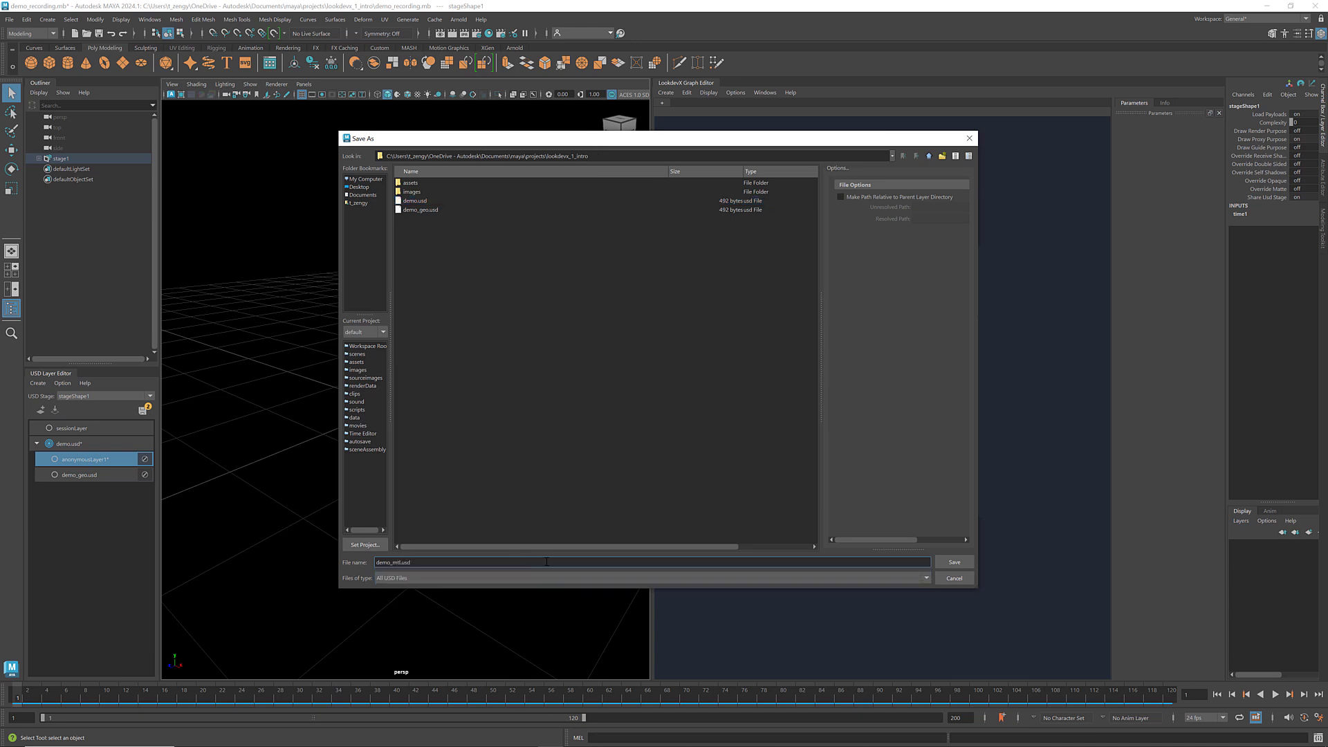
click(952, 563)
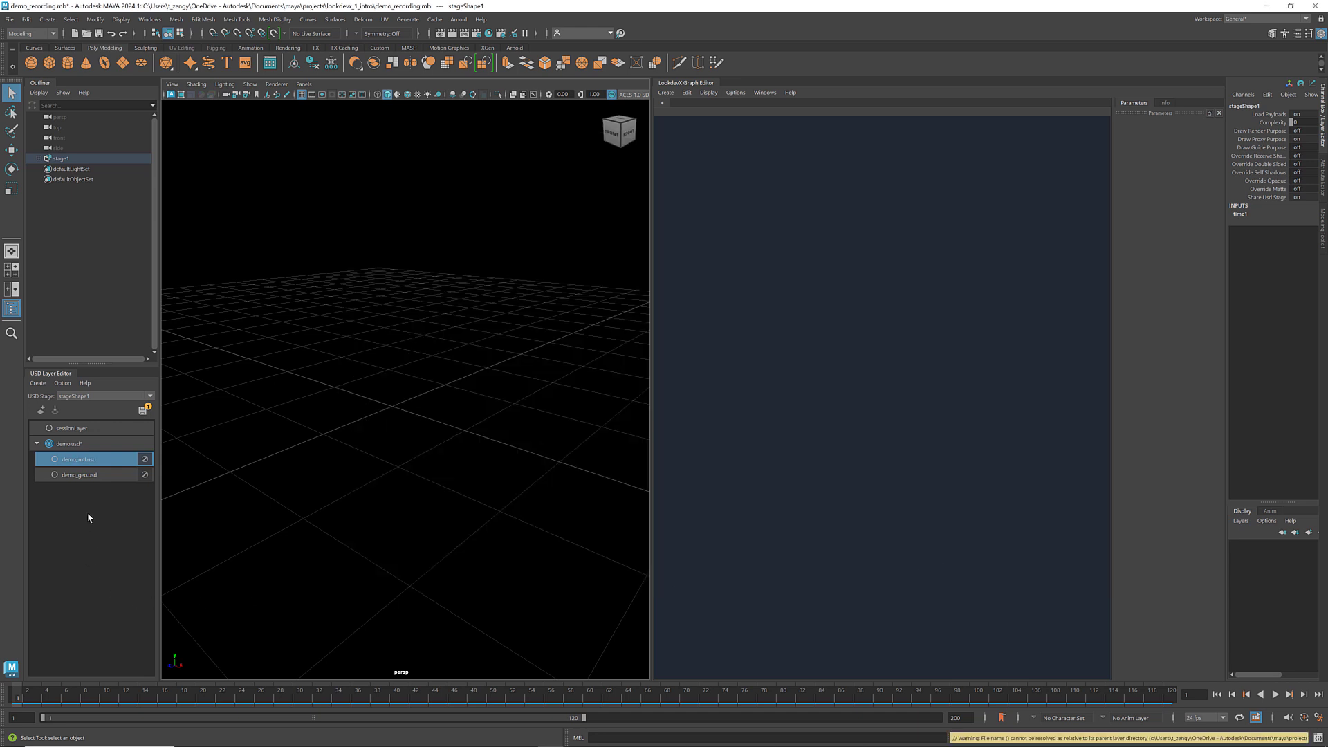
Make demo_geo.usd the target layer for edits and clear the selection.
click(118, 507)
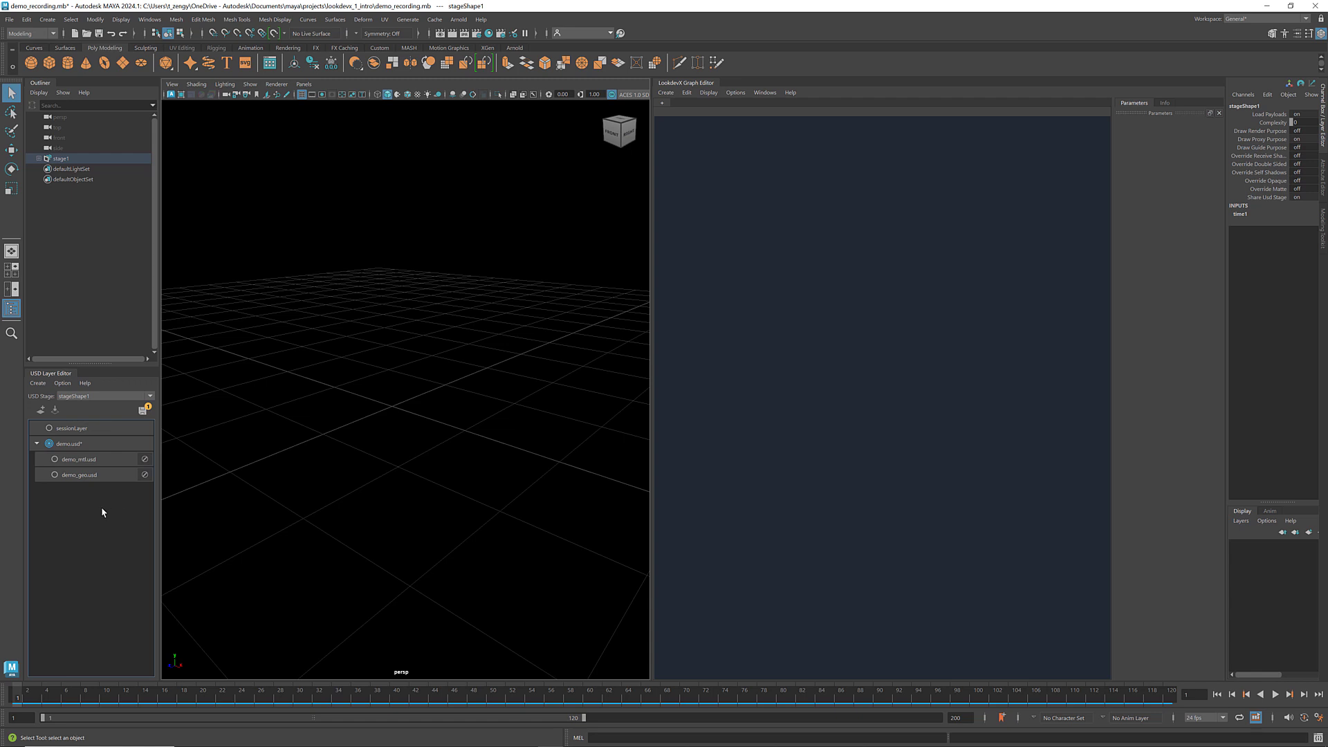
click(54, 475)
click(92, 206)
Try adding a native Sphere prim under stageShape1, and delete it again.
click(39, 158)
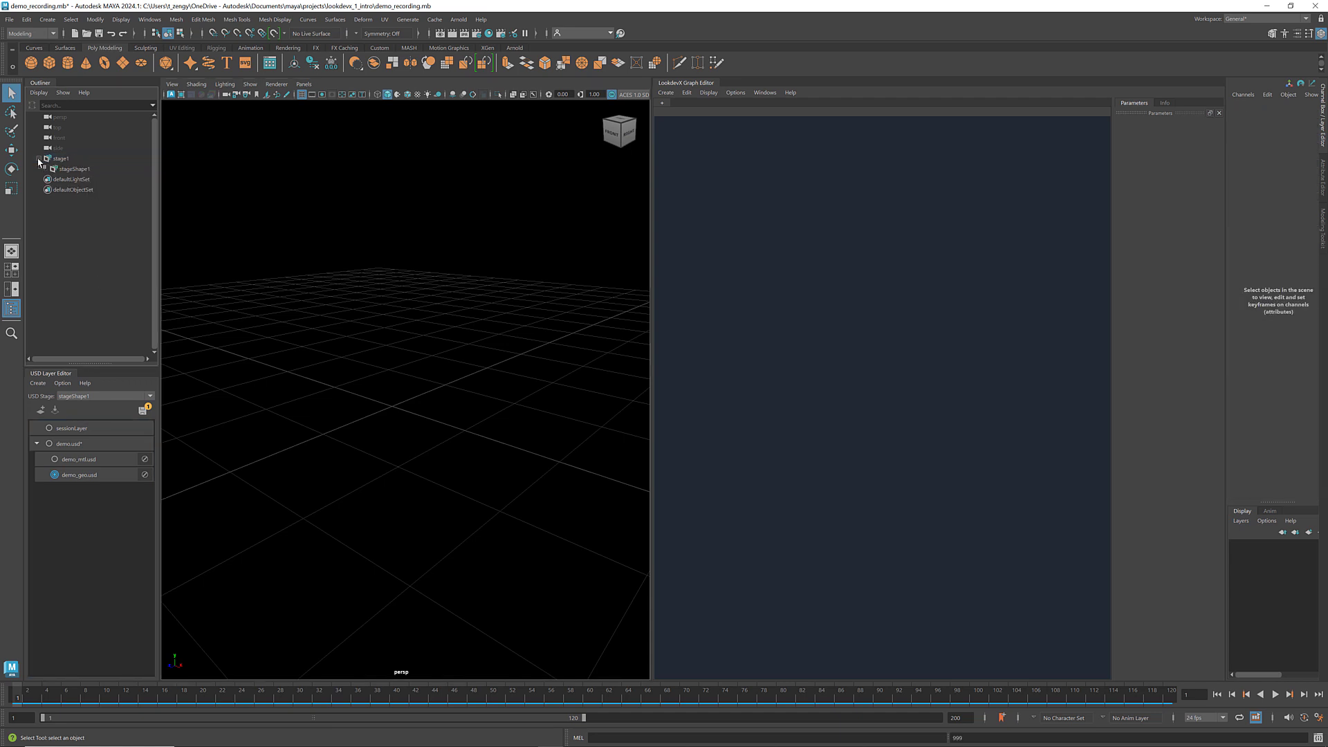
right_click(86, 174)
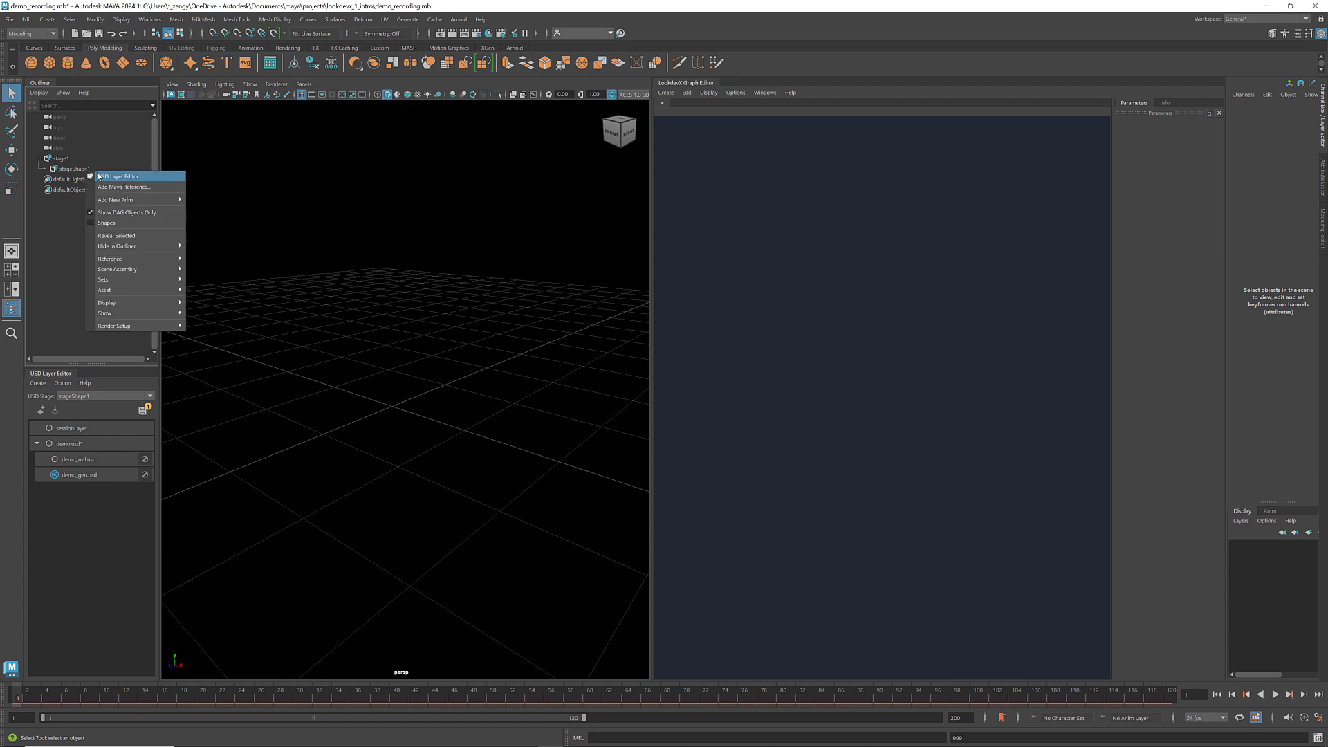
mouse_move(130, 201)
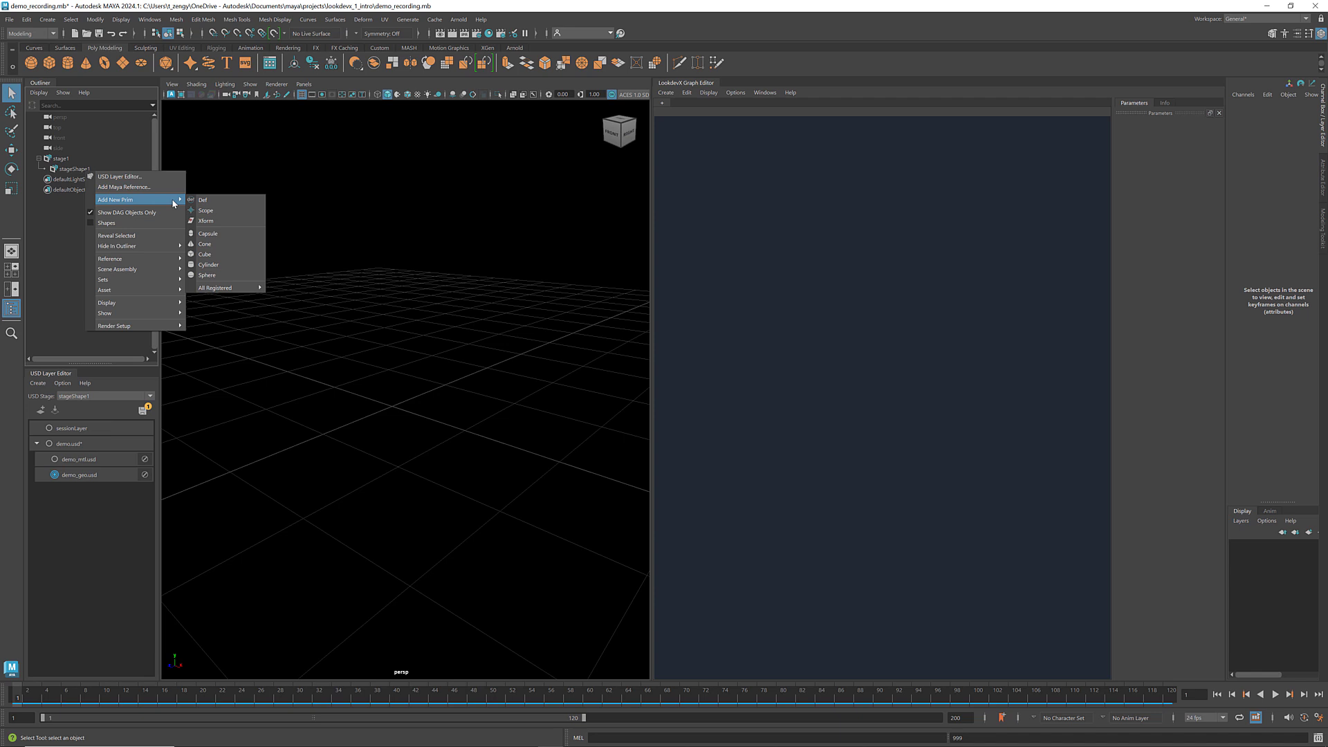
click(221, 274)
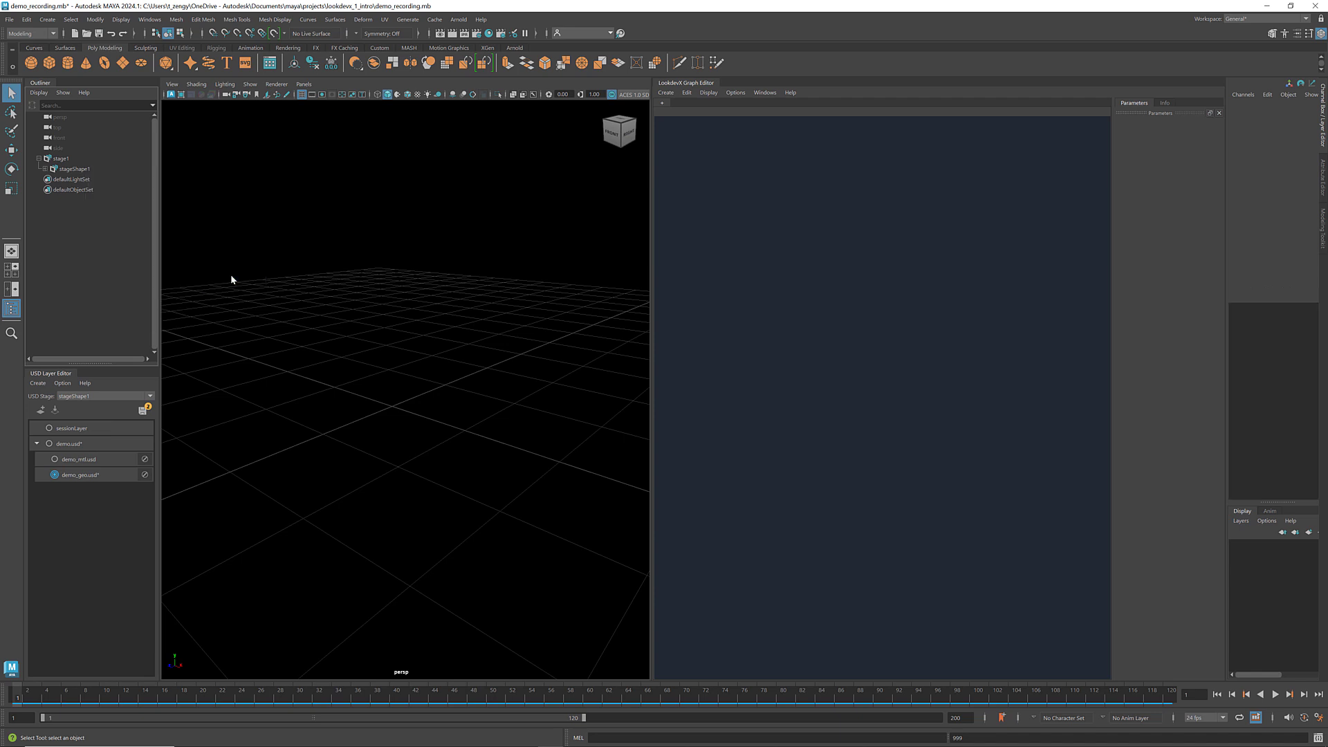
click(45, 169)
mouse_move(519, 405)
alt+mouse_down()
mouse_move(493, 421)
mouse_move(459, 392)
mouse_move(505, 400)
alt+mouse_up()
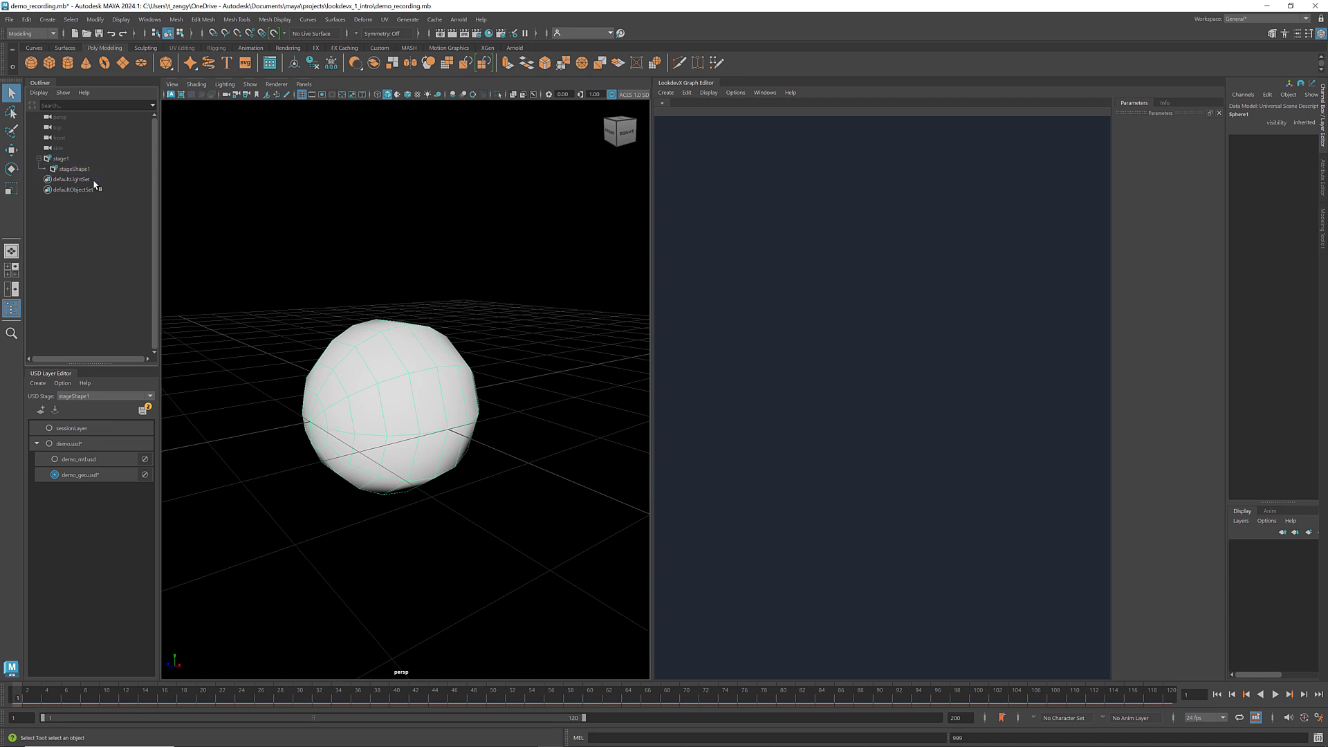
key(Delete)
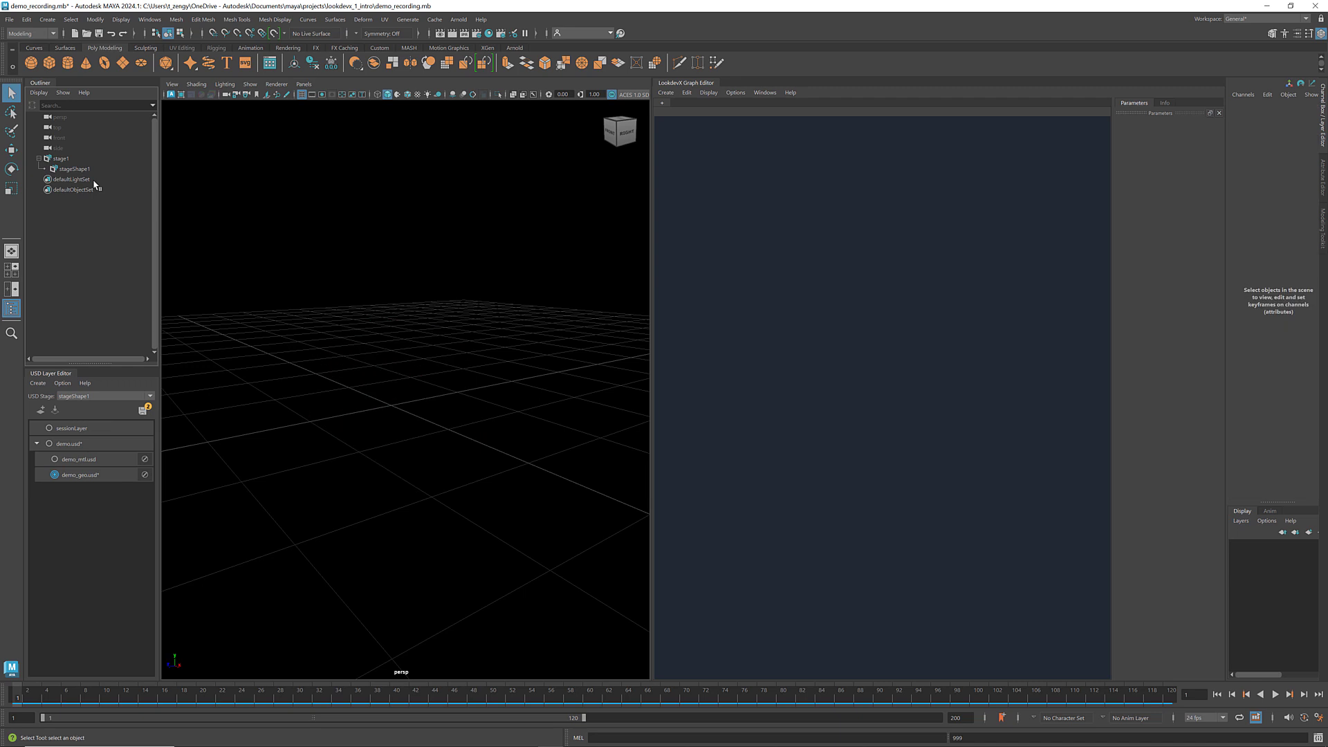
Create a polygon sphere at the origin.
click(31, 67)
alt+drag(495, 442, 527, 424)
scroll(527, 424, down, 5)
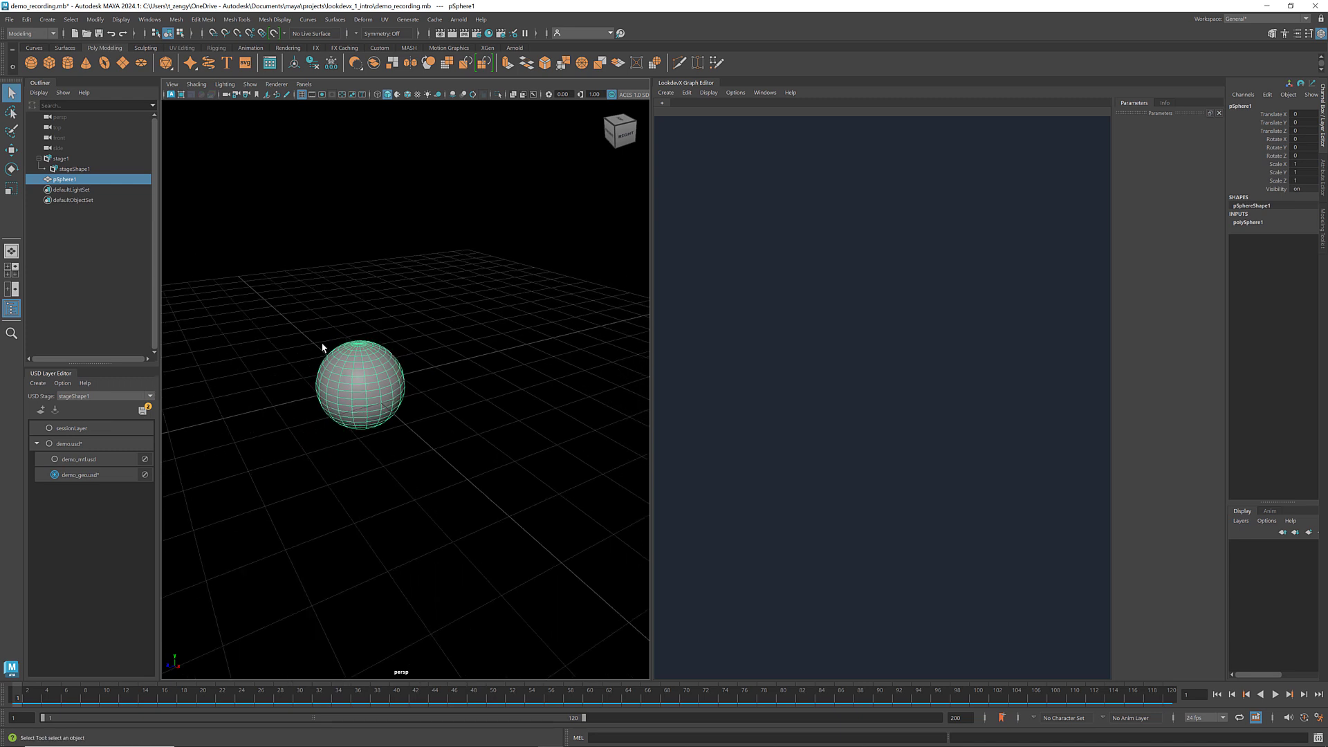
Duplicate the polygon sphere as USD data into stageShape1 and hide the original Maya sphere.
right_click(73, 182)
mouse_move(165, 186)
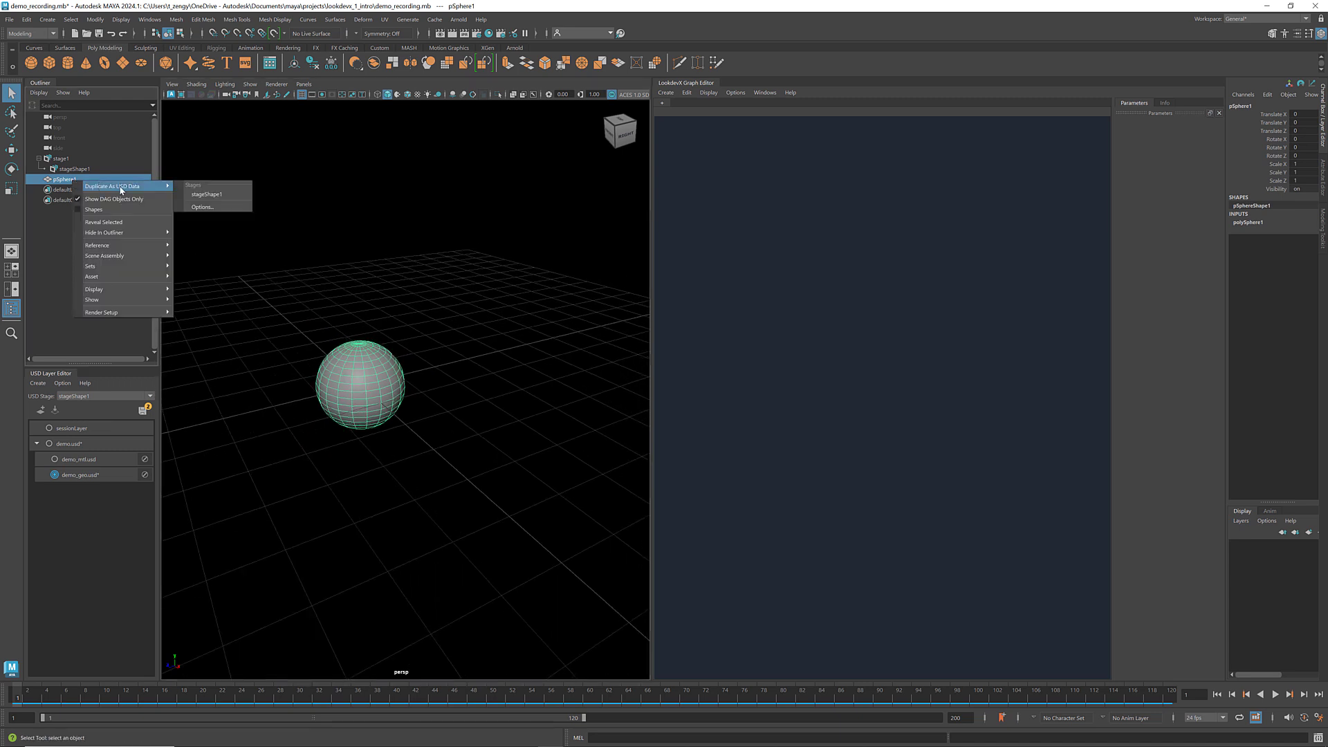
click(208, 194)
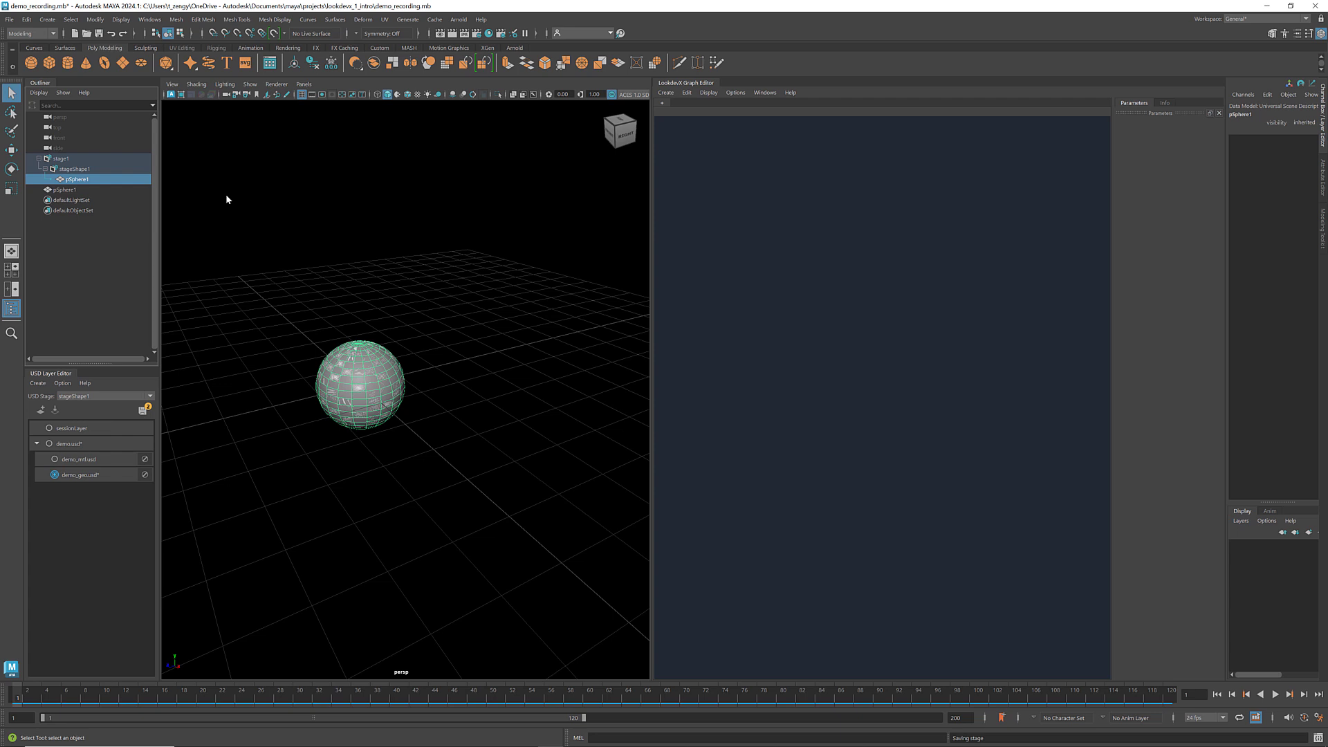
click(69, 191)
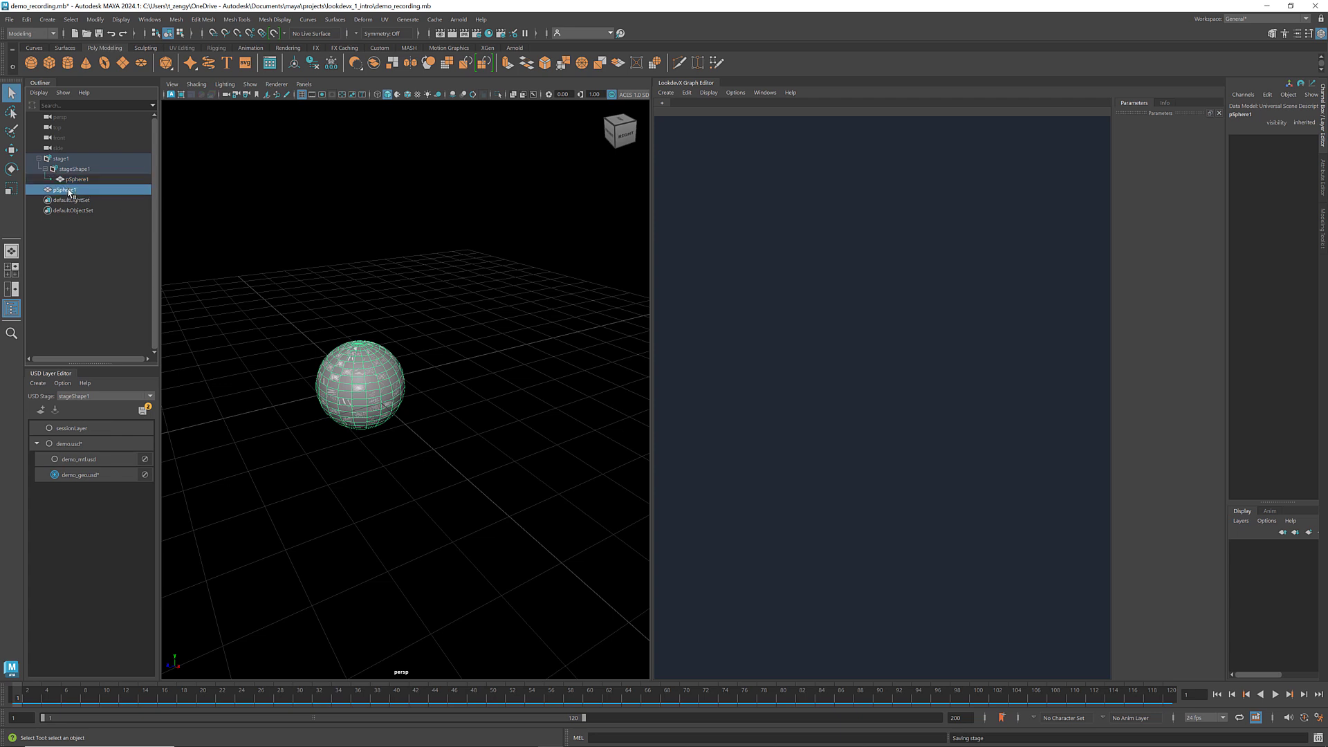
key(ctrl+h)
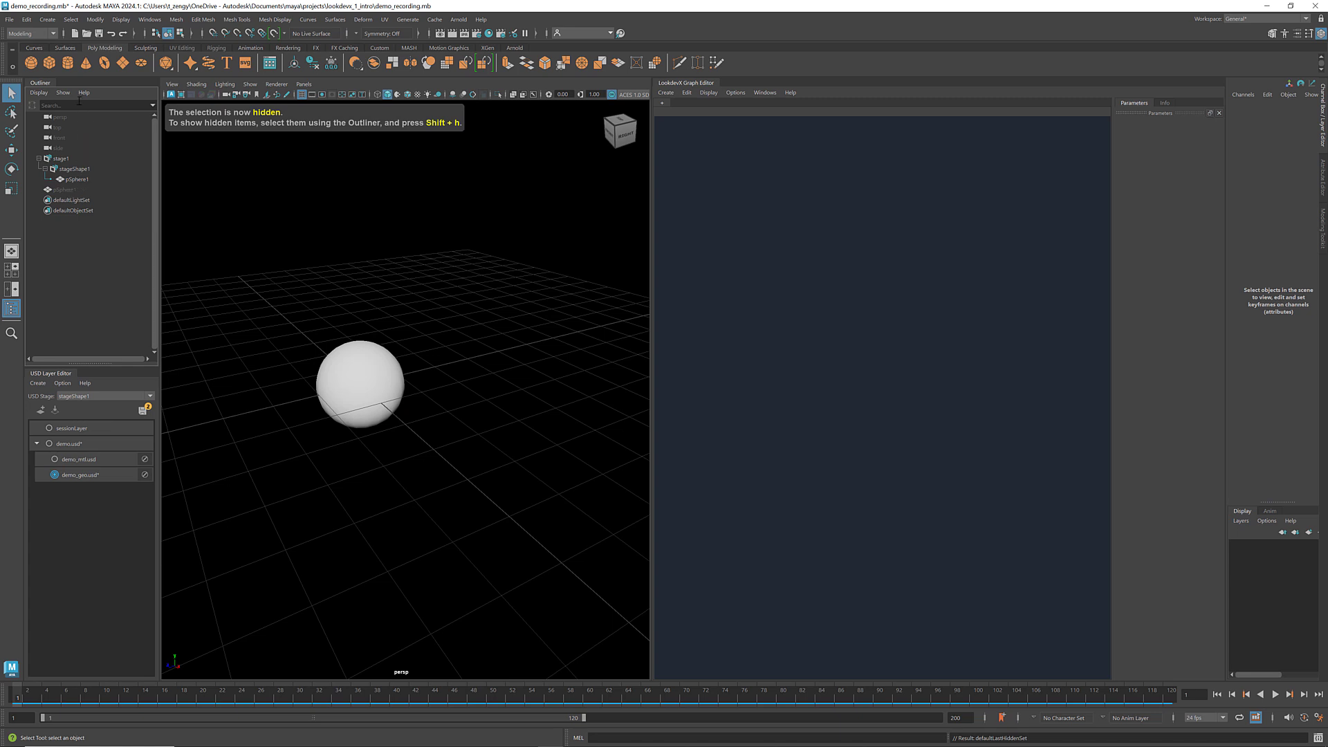
Create a polygon cube, move it beside the sphere to about -2.9 in Z, and scale it uniformly to about 1.34.
click(49, 63)
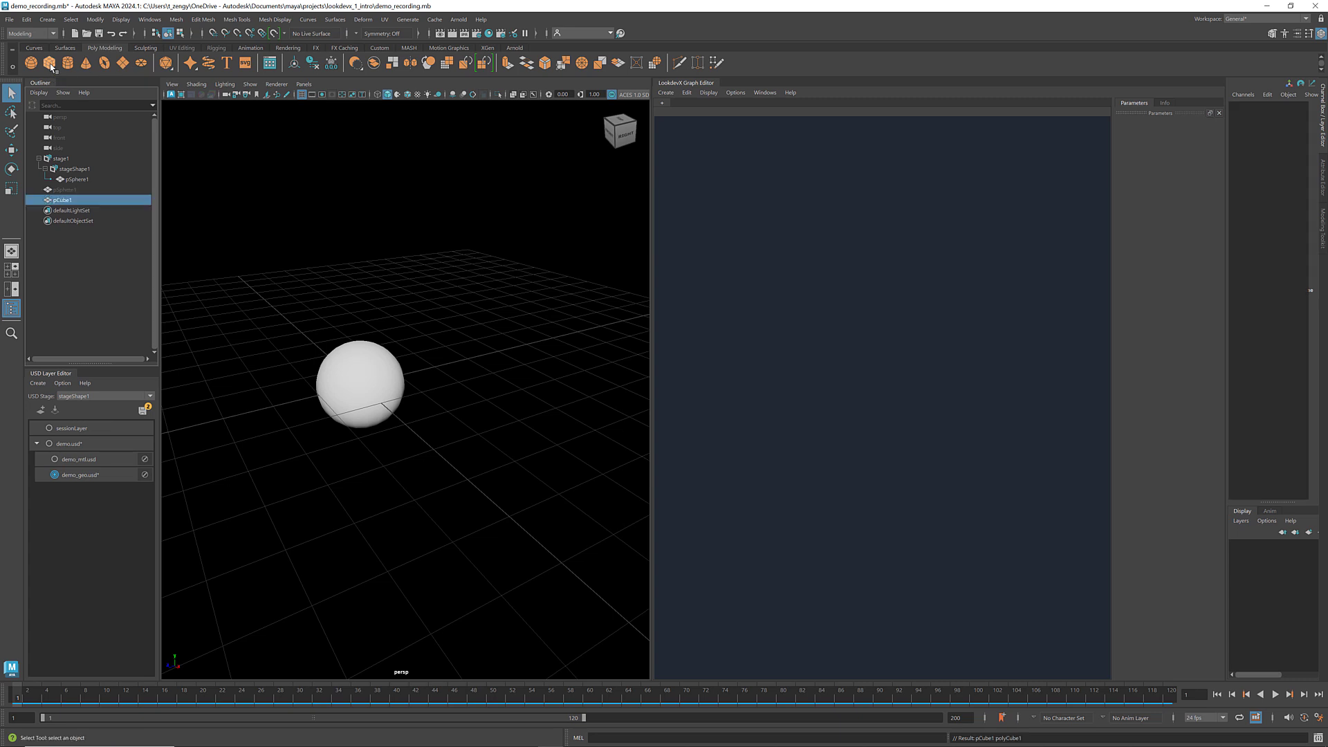
key(w)
drag(320, 379, 425, 373)
key(r)
key(w)
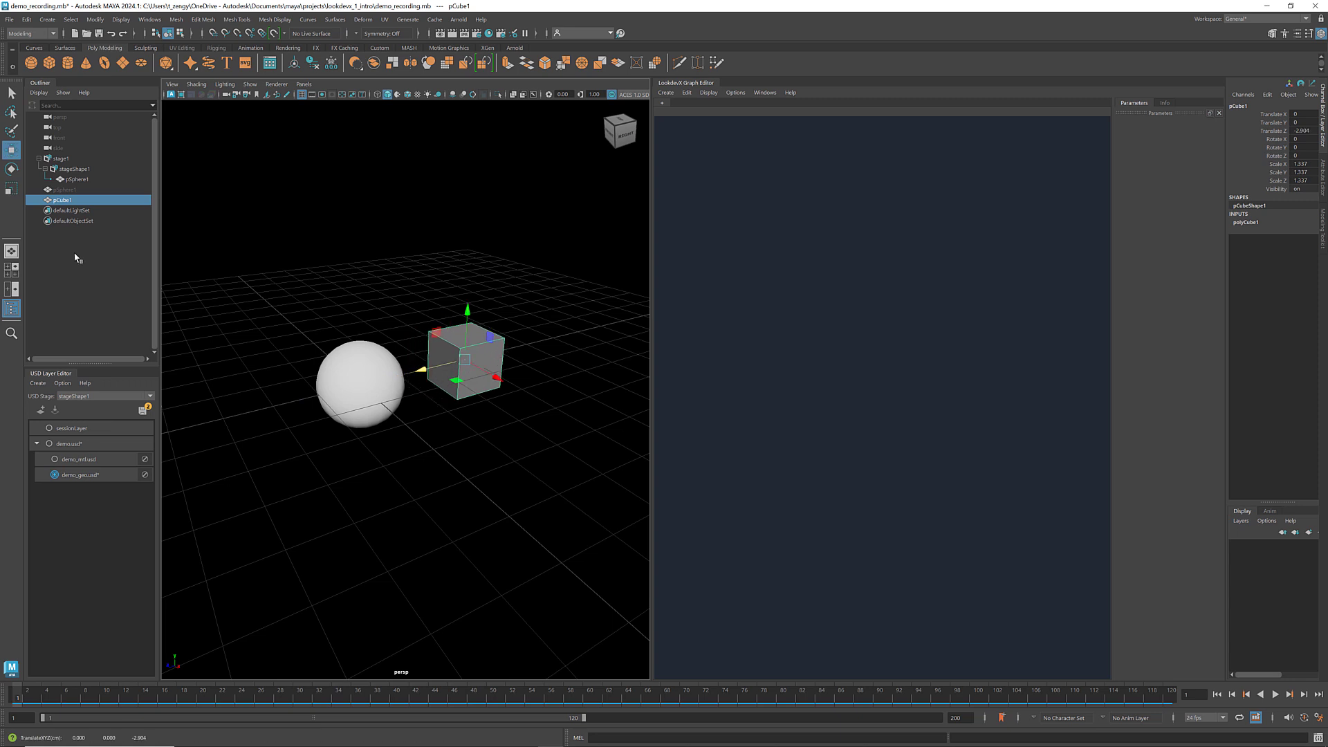
Duplicate the polygon cube as USD data into stageShape1 and hide the original Maya cube.
click(74, 258)
click(67, 202)
right_click(67, 201)
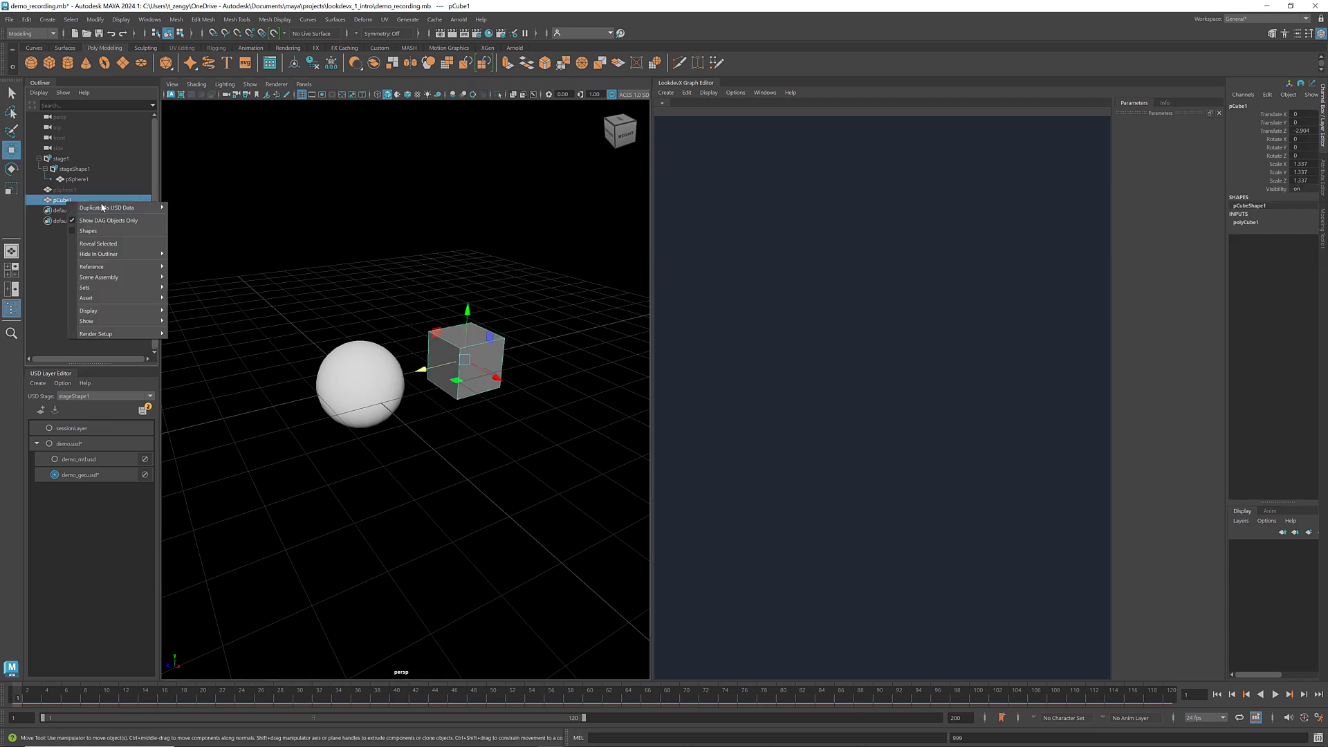
mouse_move(113, 207)
click(212, 218)
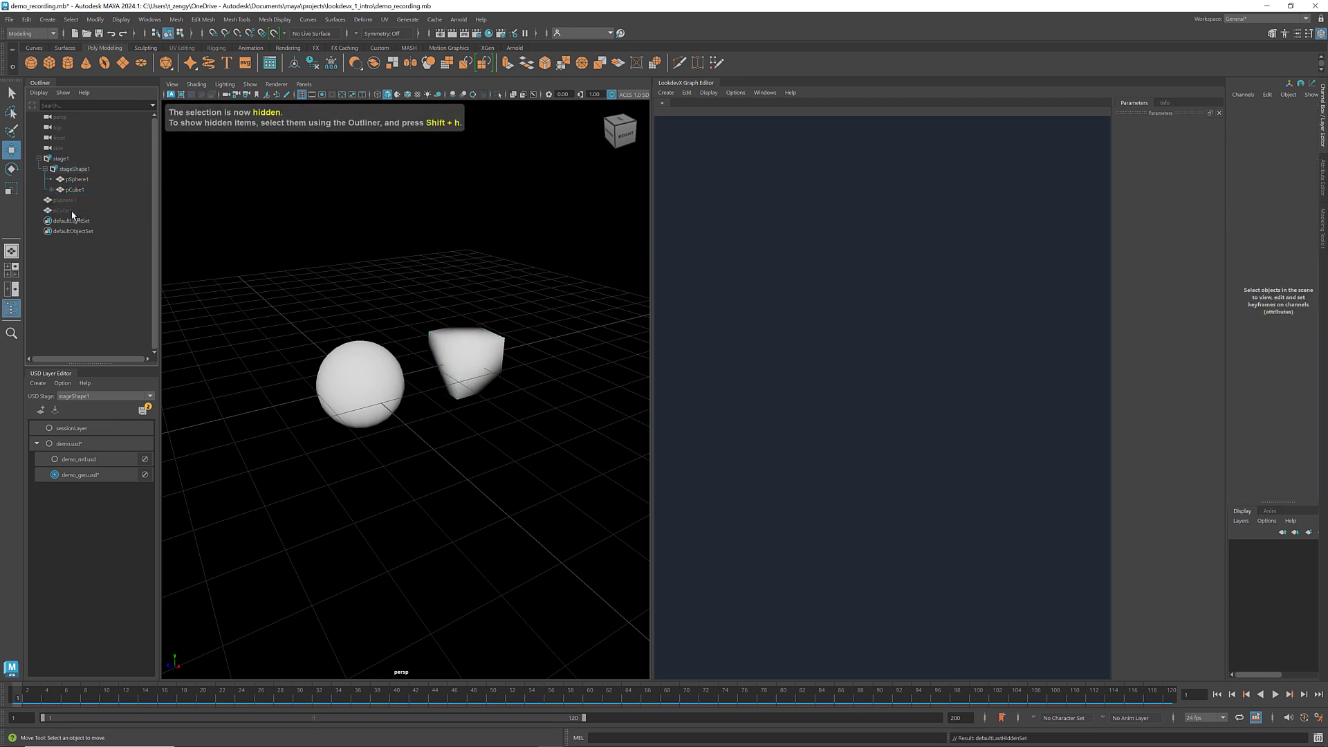
Save the Maya scene file together with the USD files, overwriting demo.usd and demo_geo.usd.
click(89, 181)
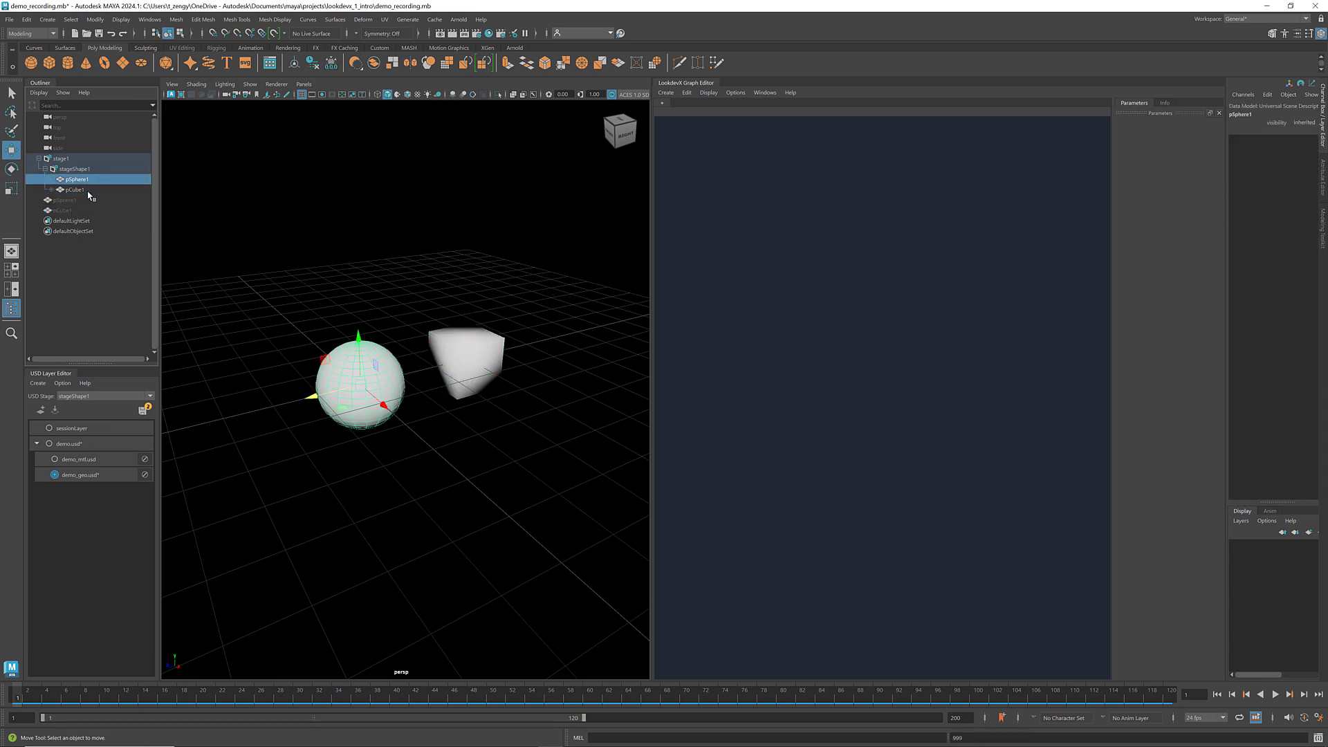
click(89, 191)
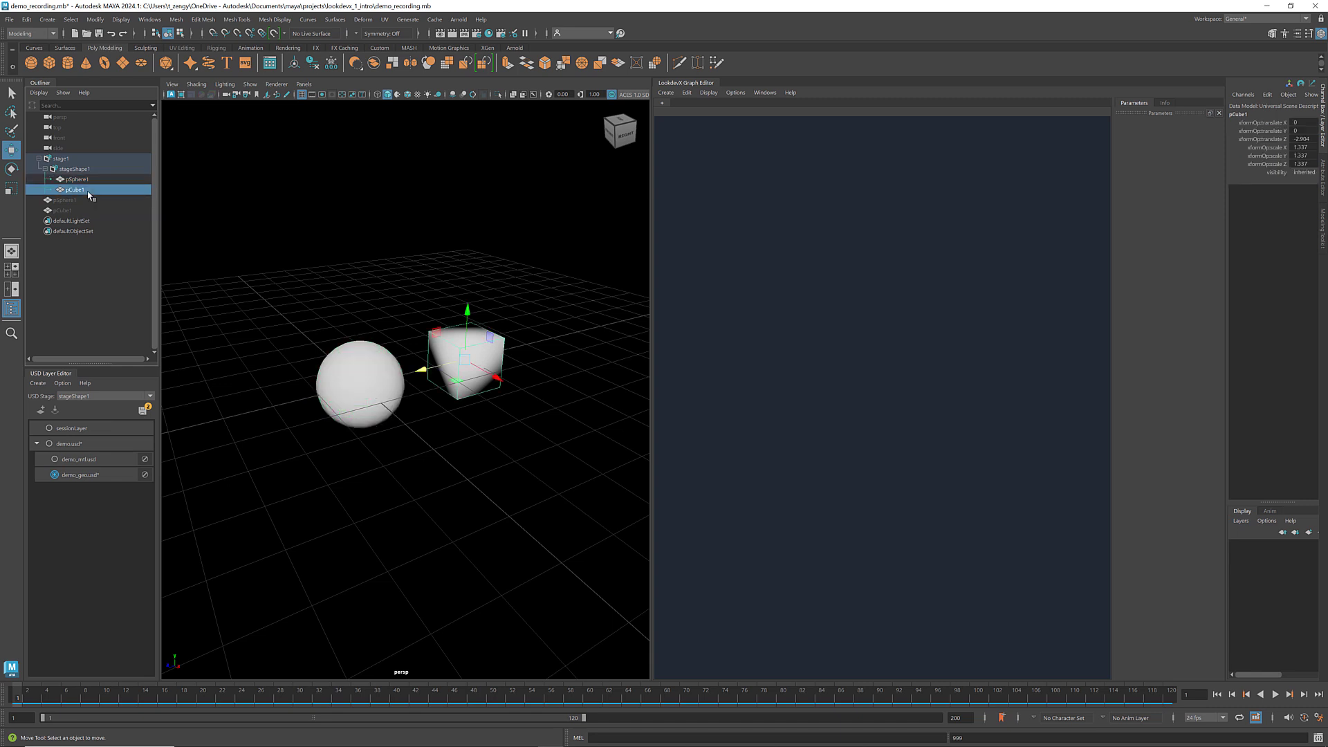
key(q)
key(ctrl+s)
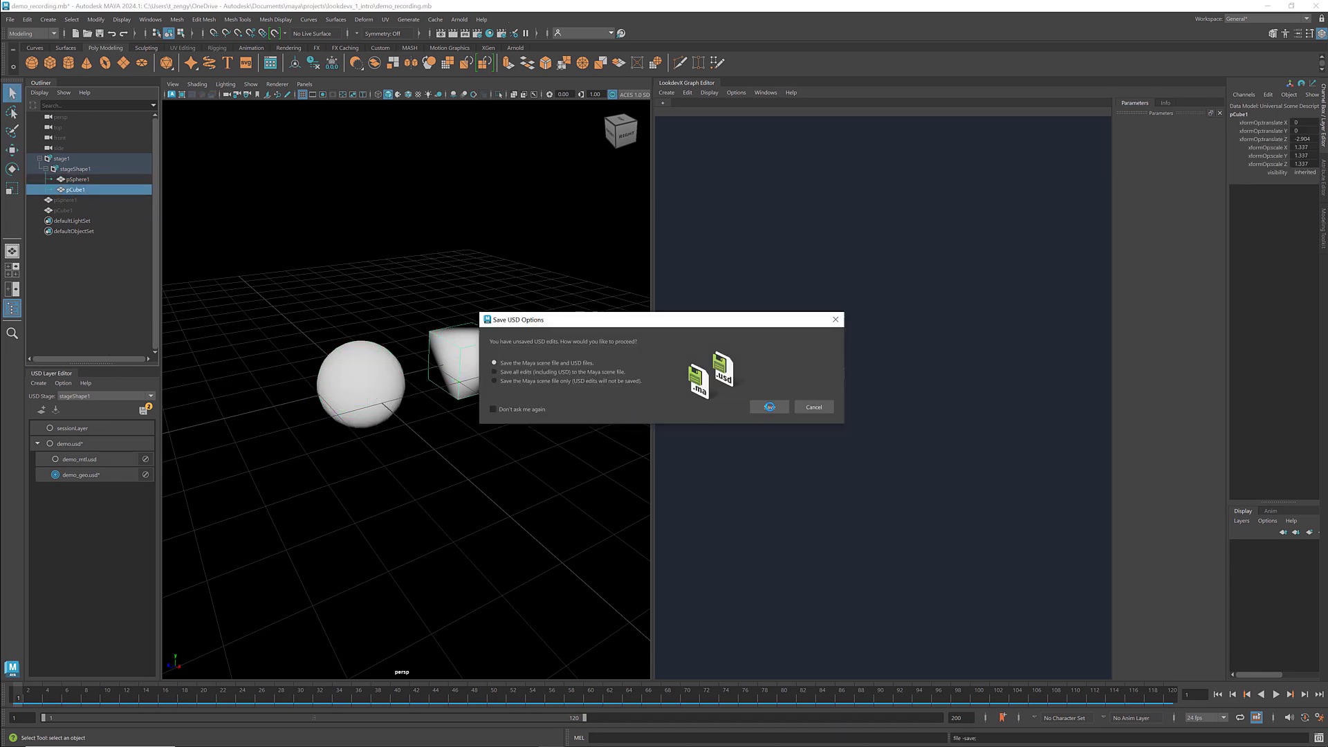
click(778, 405)
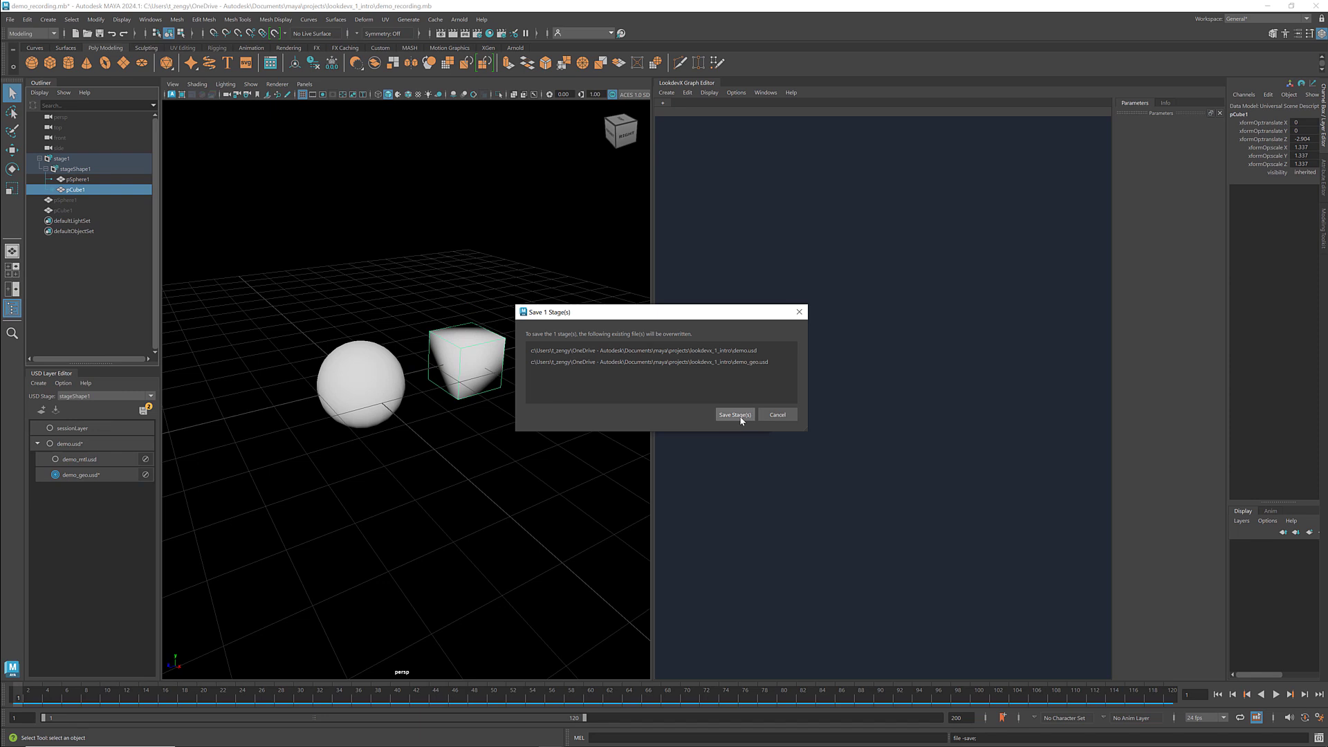
click(735, 415)
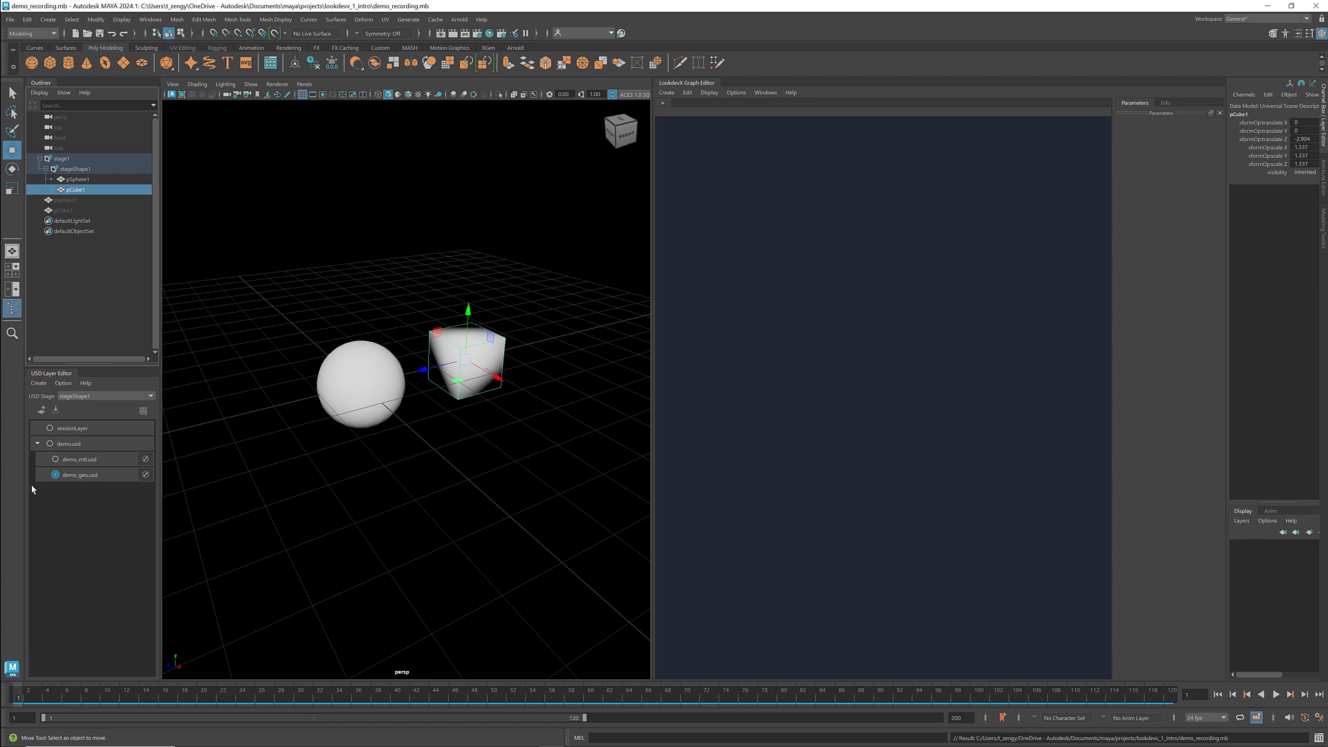
Make demo_mtl.usd the target layer and assign a new MaterialX Standard Surface material to the USD sphere.
click(55, 460)
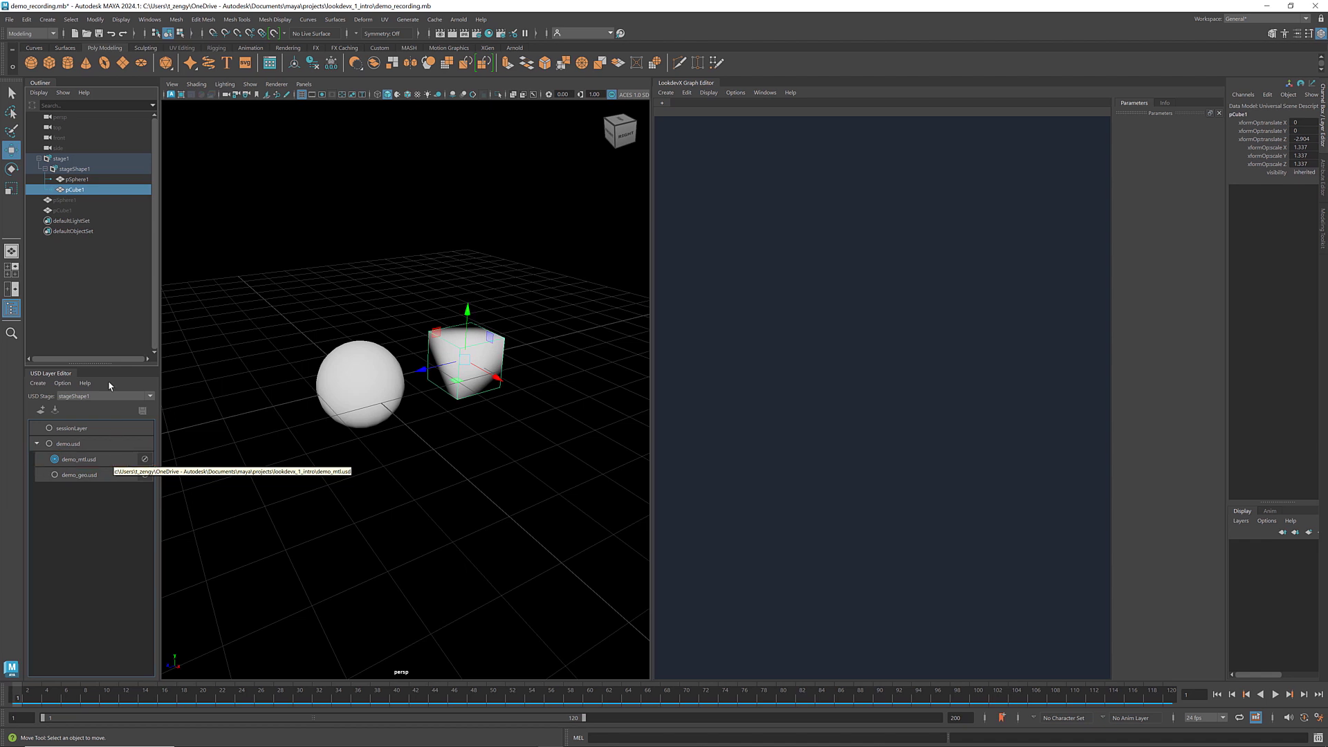
click(76, 179)
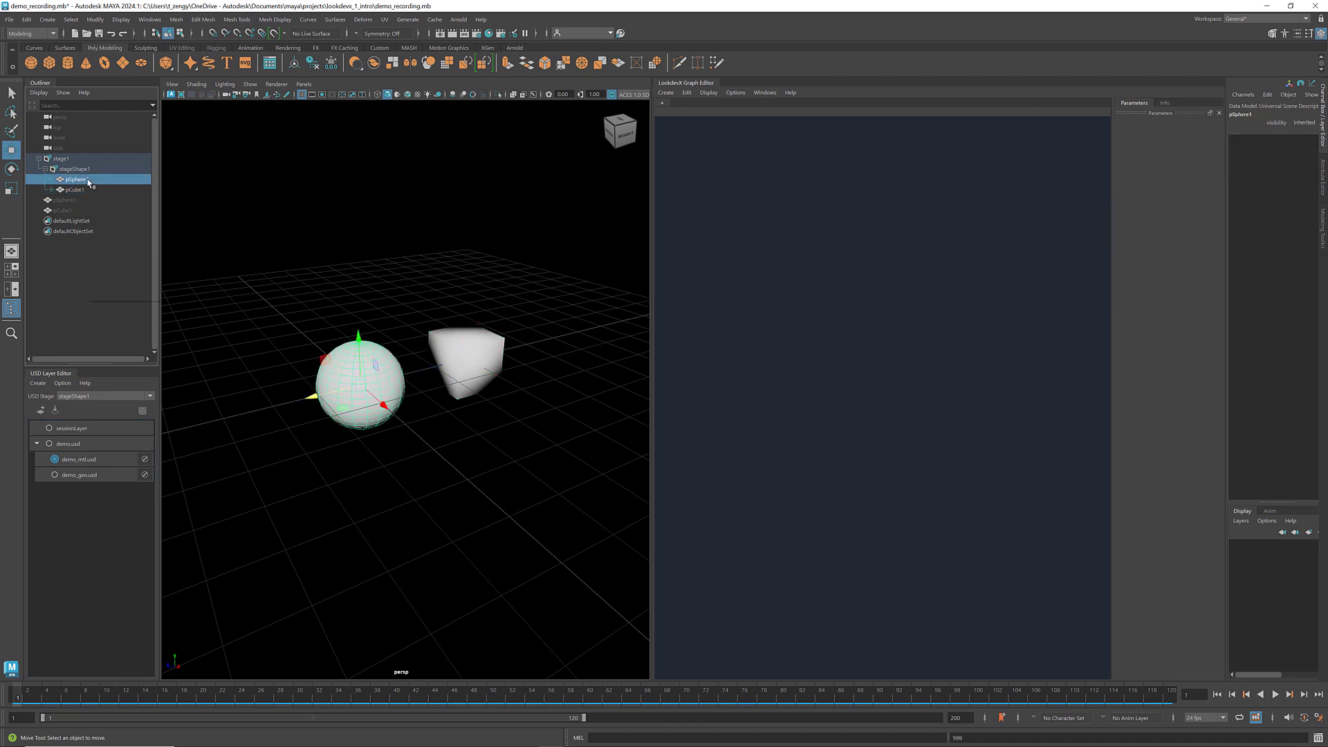
right_click(89, 183)
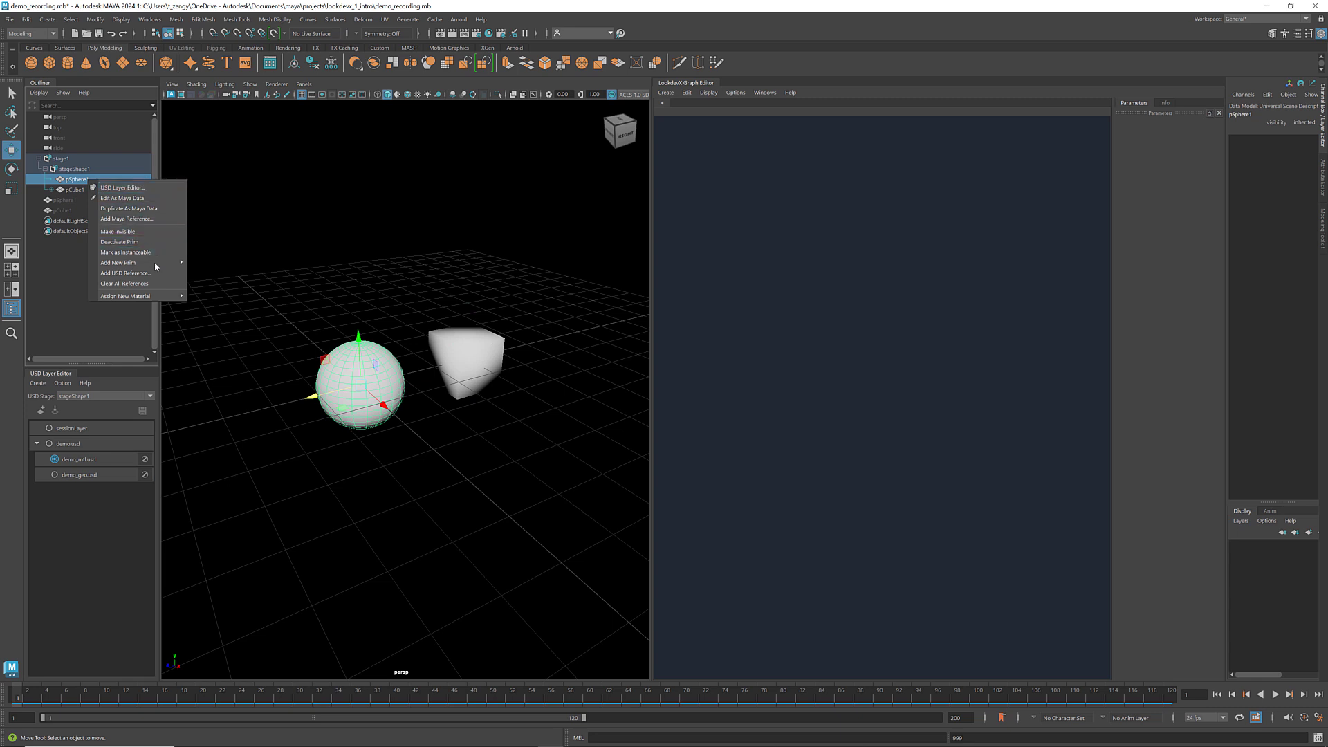
mouse_move(159, 298)
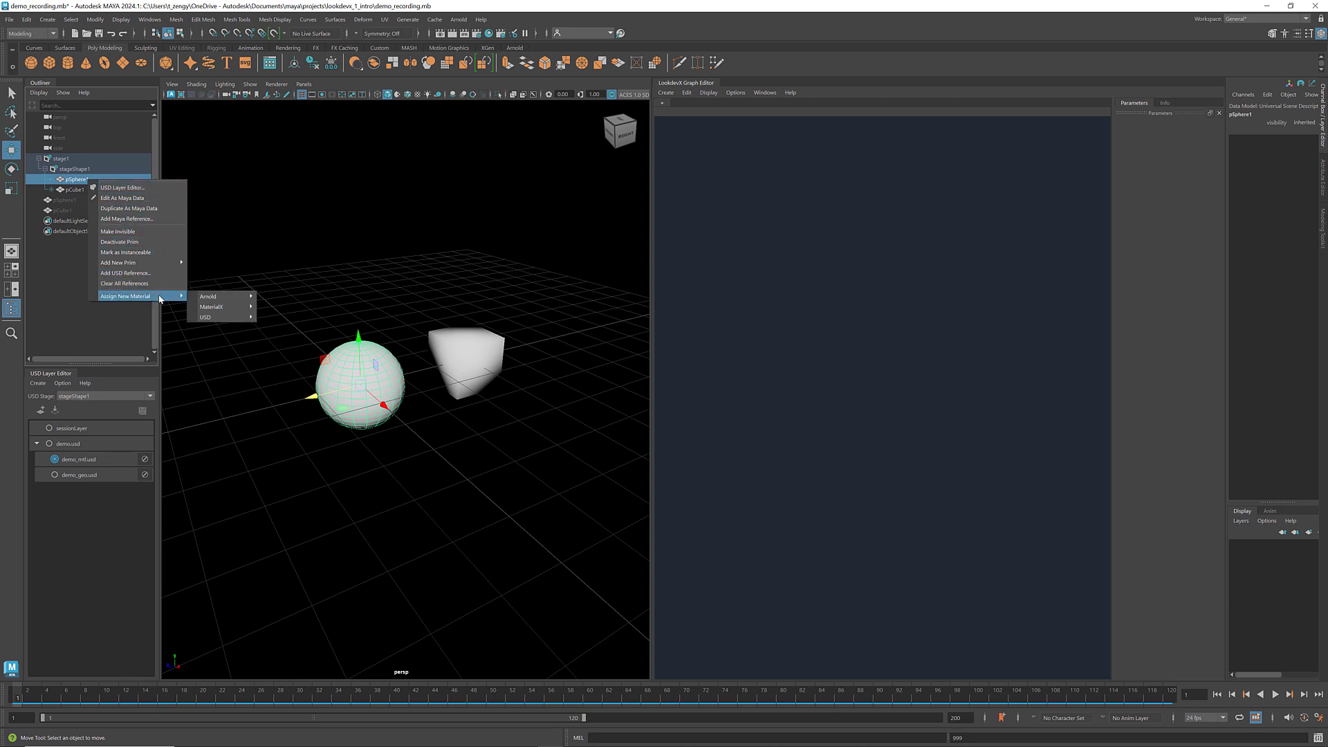
mouse_move(225, 299)
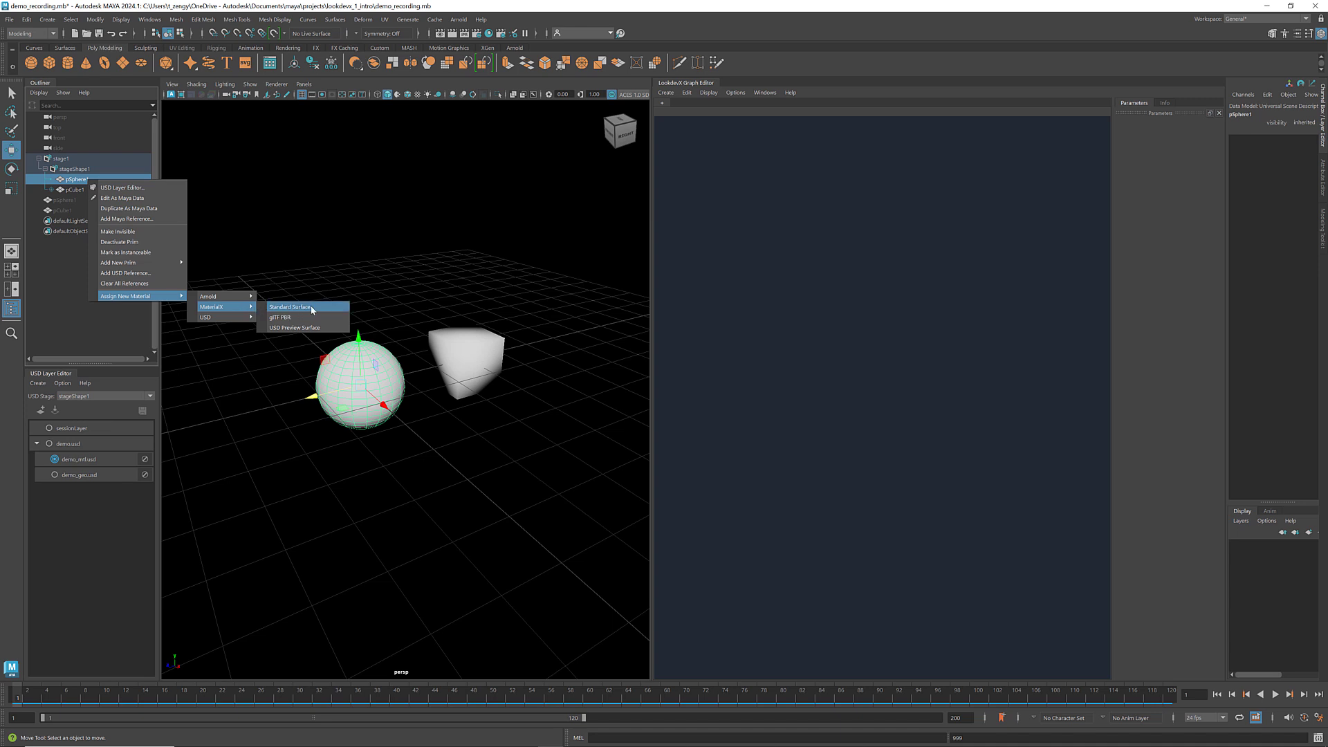
click(290, 307)
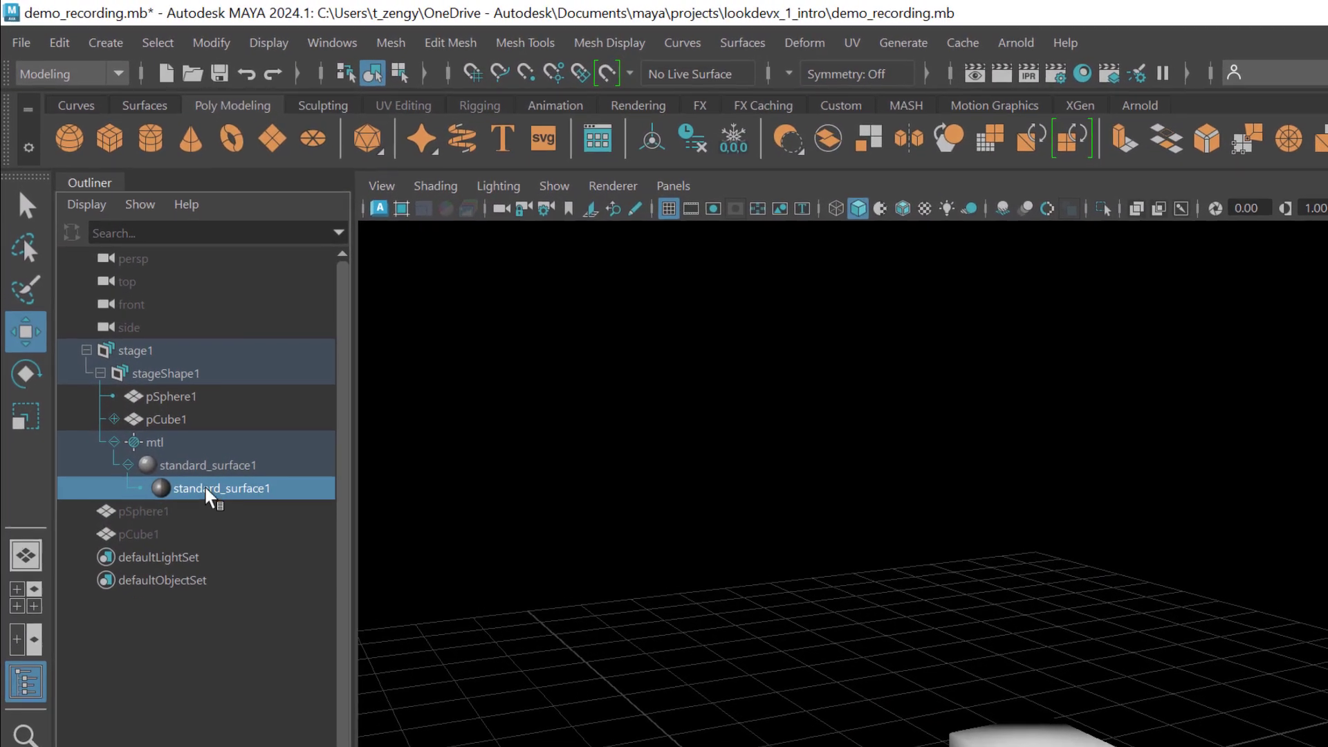
Assign a new MaterialX Standard Surface material to the USD cube, then clear the selection.
mouse_move(206, 488)
mouse_down()
mouse_move(239, 484)
mouse_move(201, 462)
mouse_move(218, 475)
mouse_up()
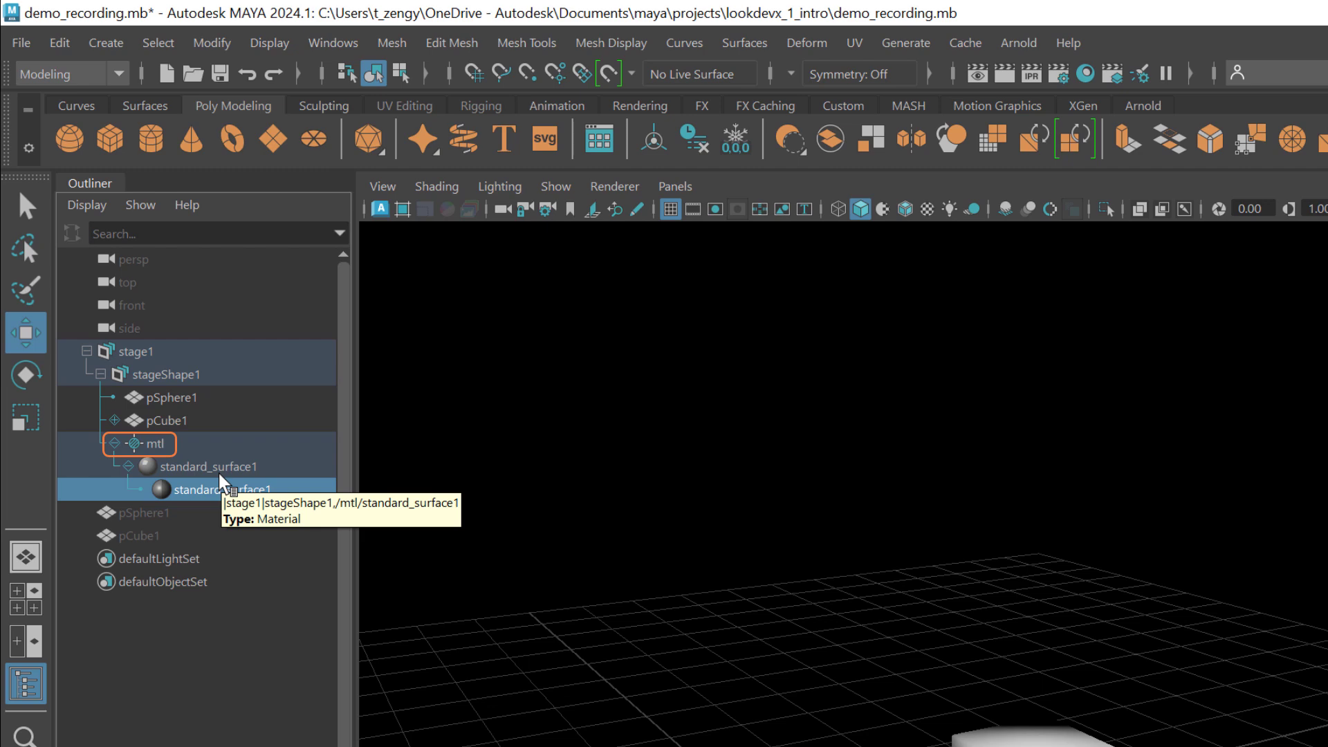
drag(220, 477, 175, 426)
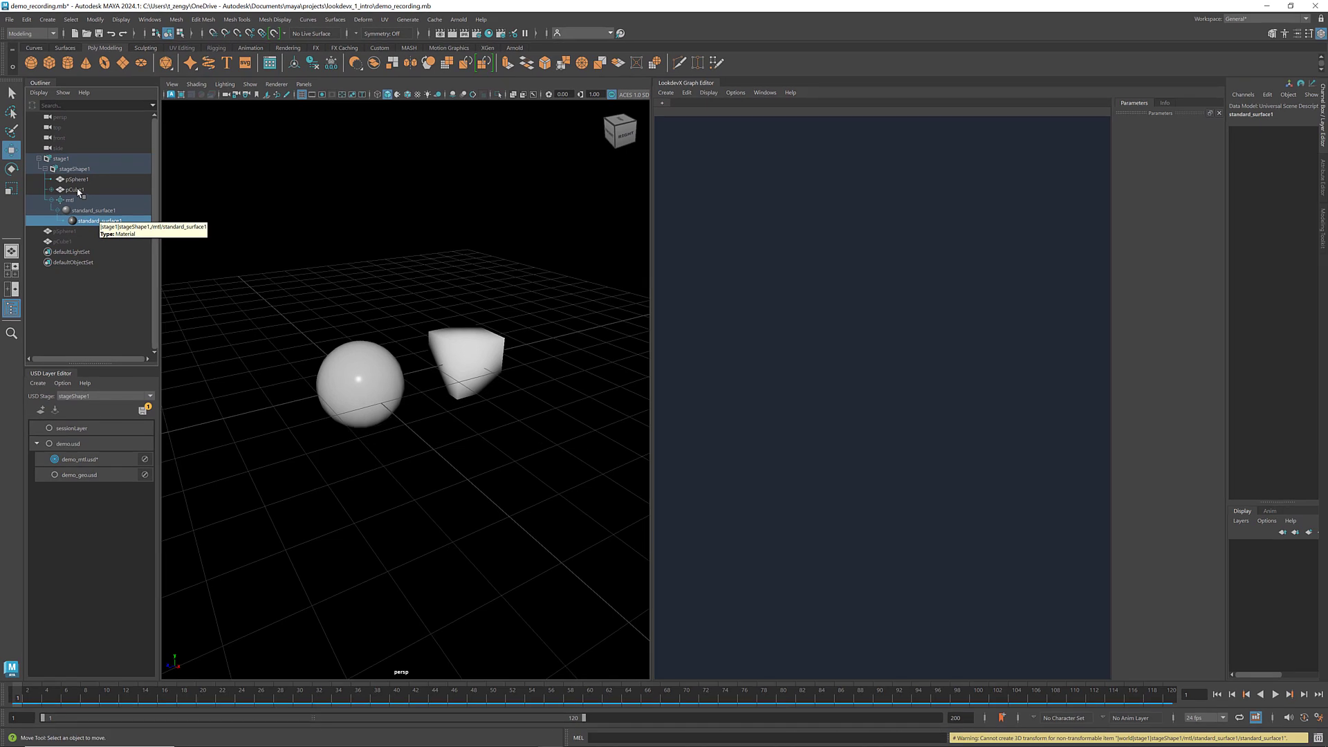
drag(78, 193, 78, 191)
click(78, 191)
right_click(112, 194)
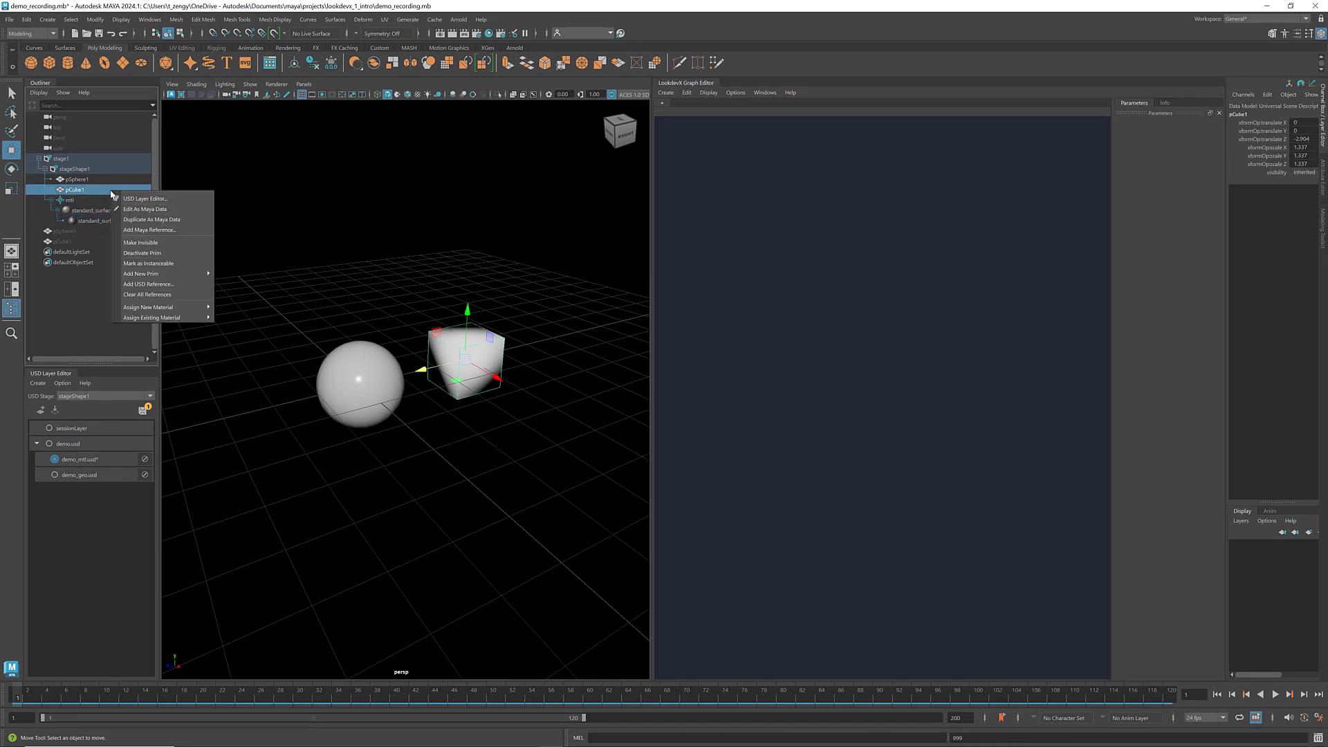
mouse_move(181, 308)
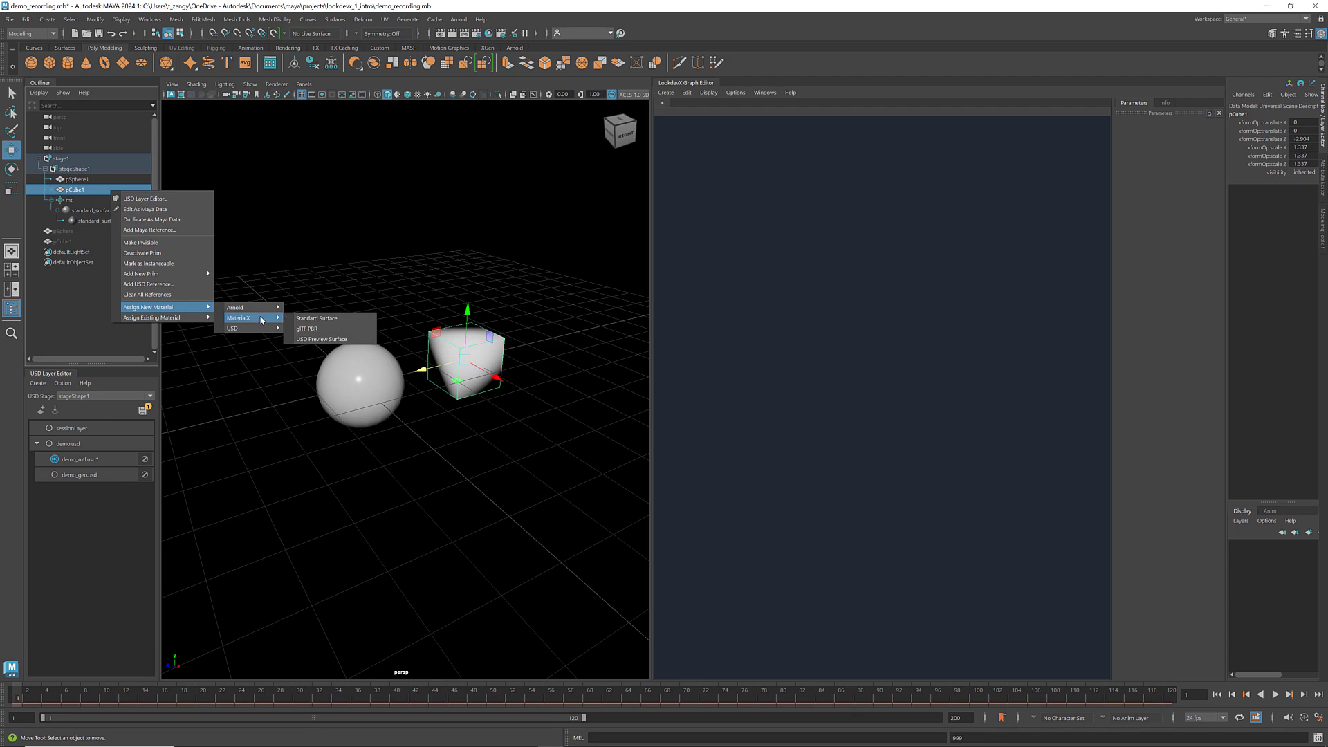
click(310, 317)
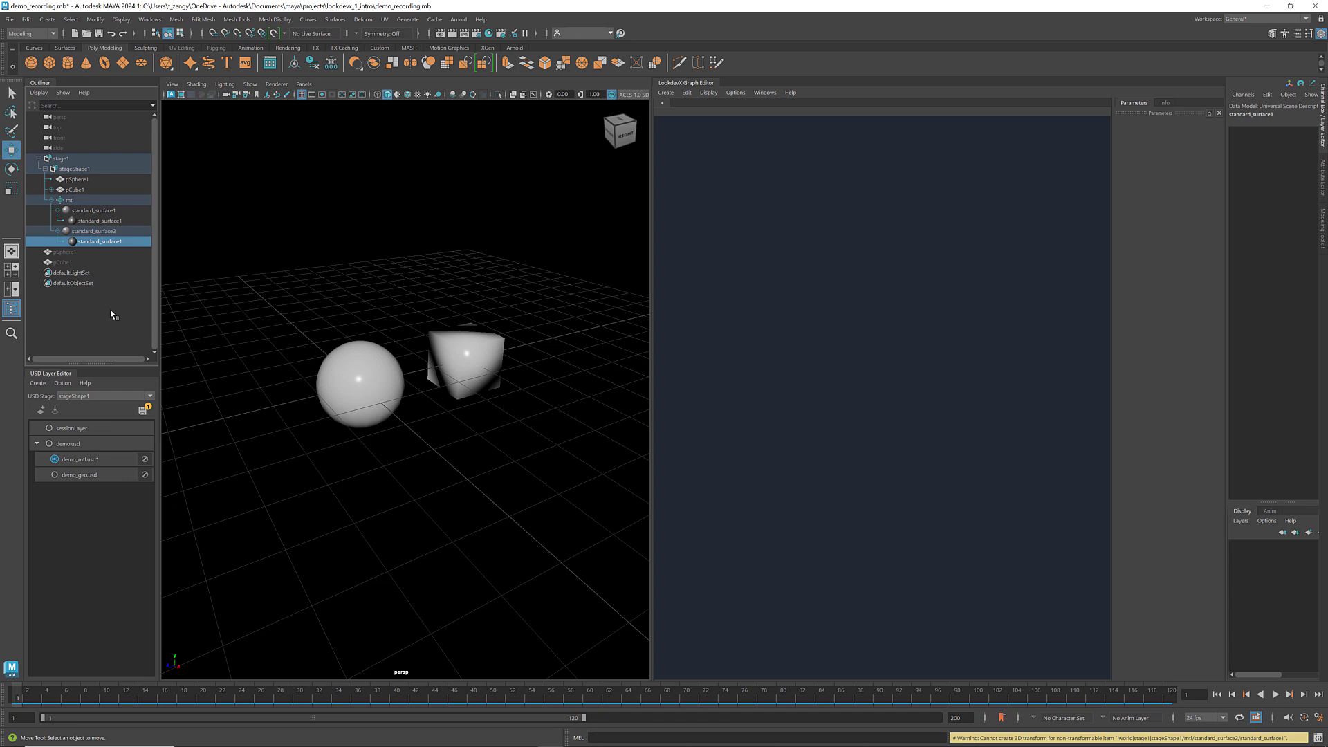
click(497, 322)
alt+drag(497, 323, 488, 327)
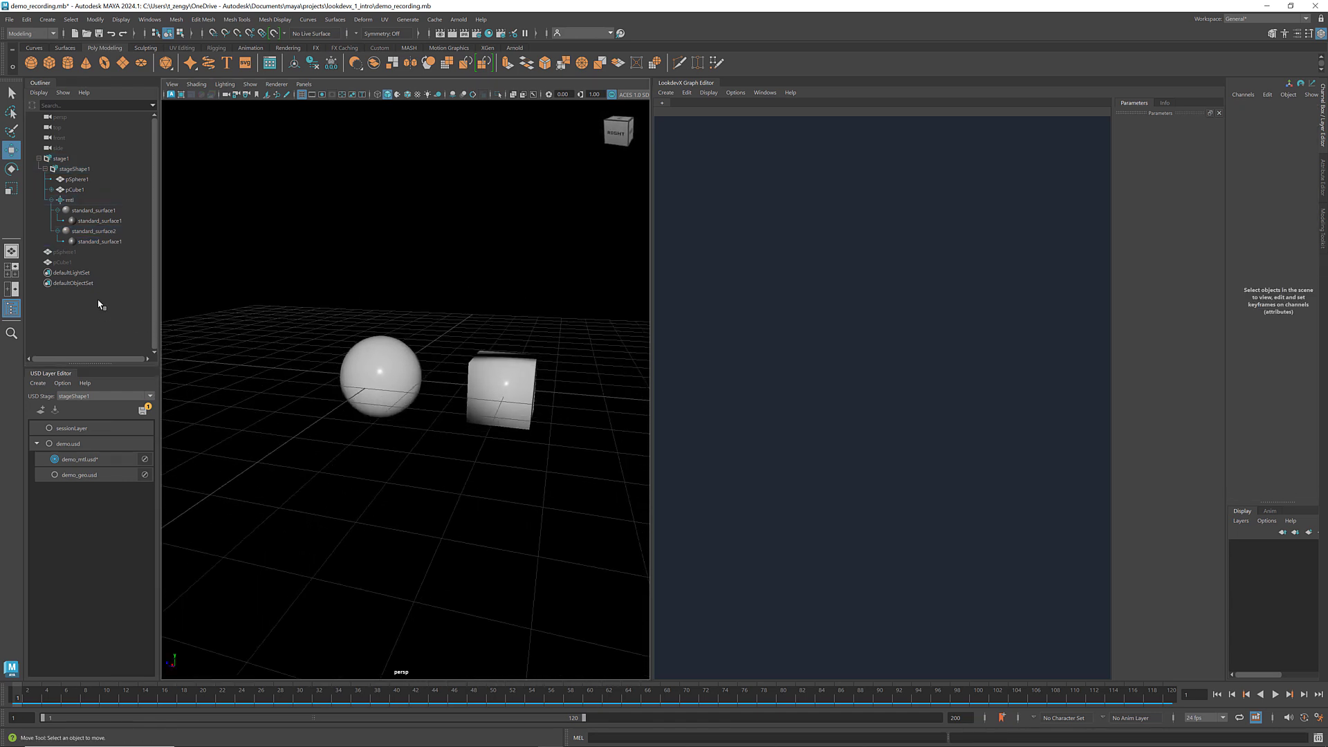
Show the sphere's standard_surface1 material in LookdevX, enter its network and select the shader node inside.
right_click(96, 213)
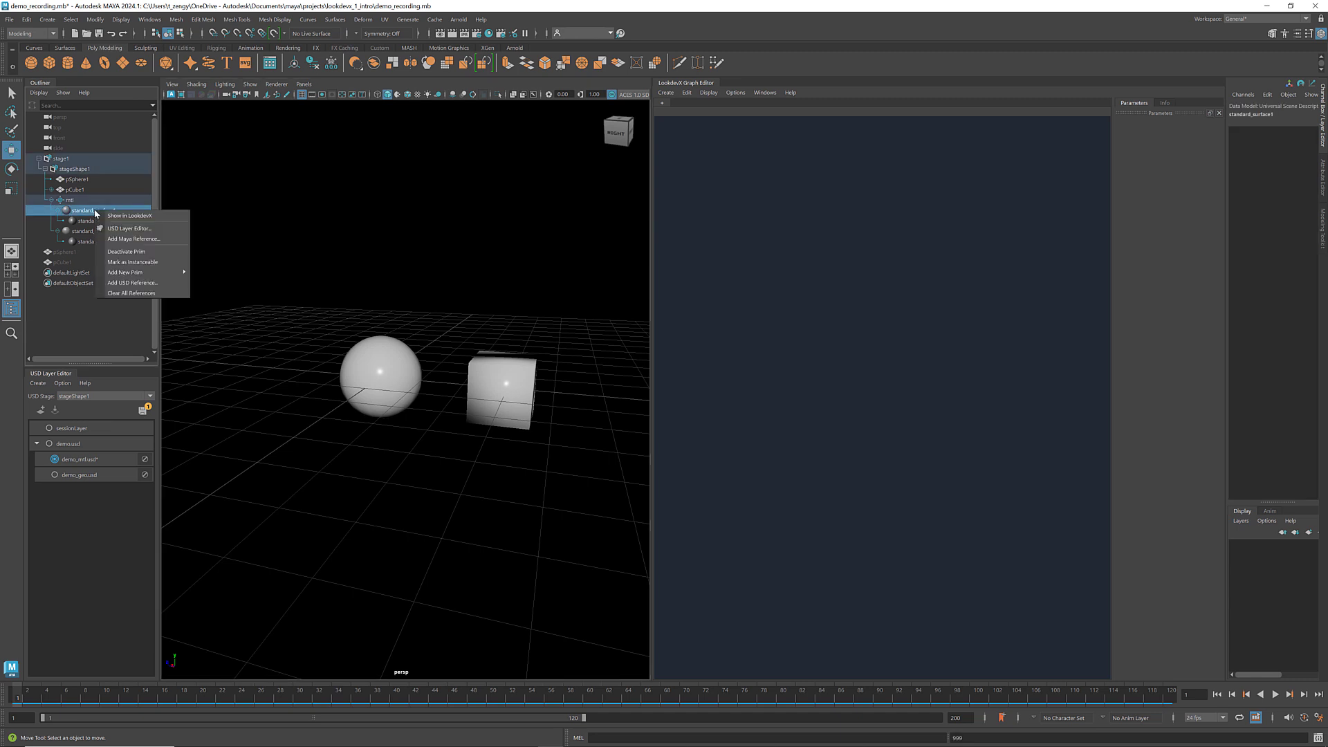
click(148, 216)
scroll(789, 399, down, 2)
scroll(802, 414, up, 3)
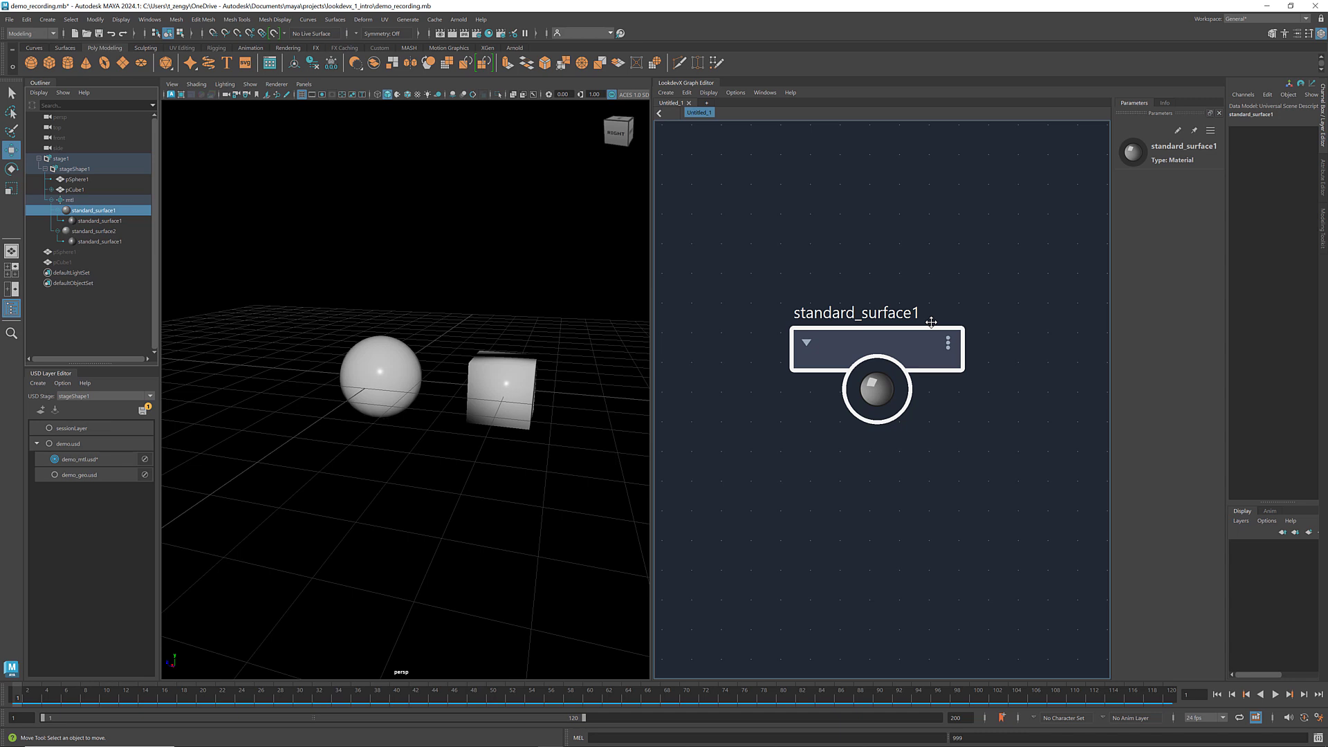
double_click(876, 382)
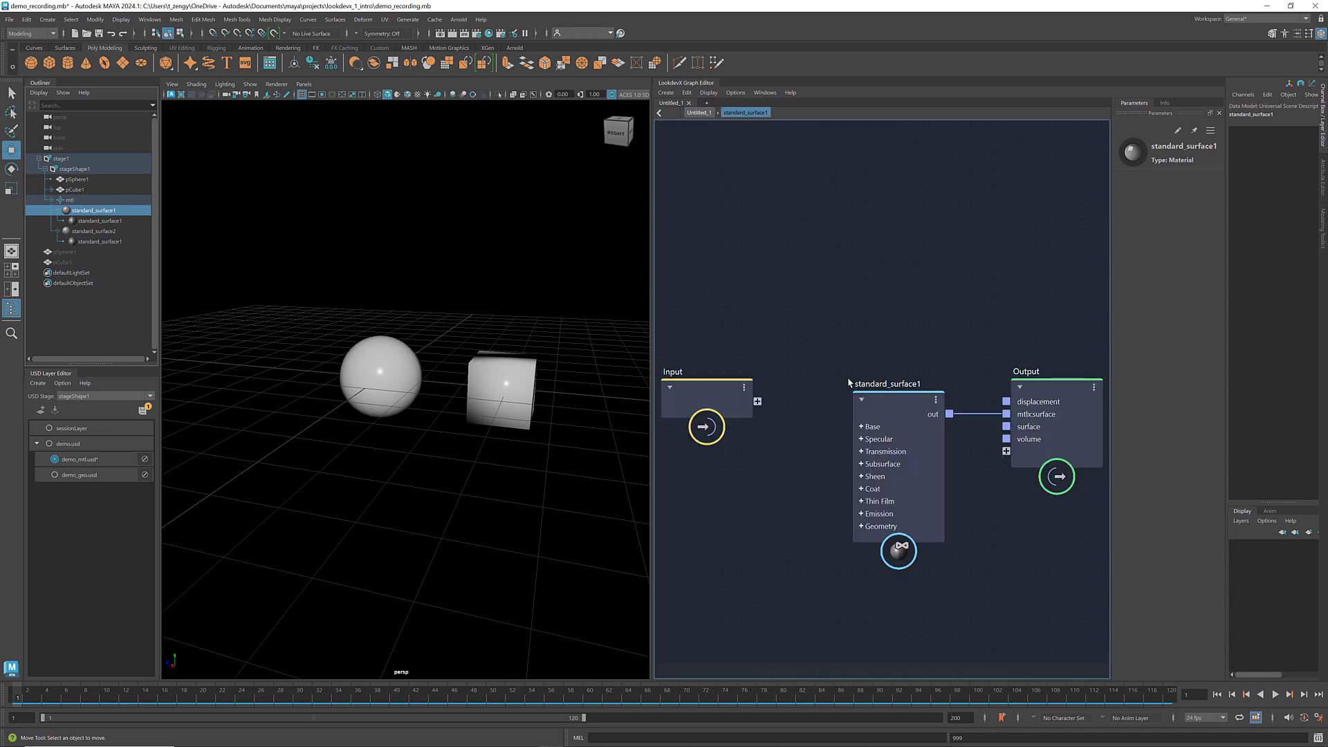
click(897, 382)
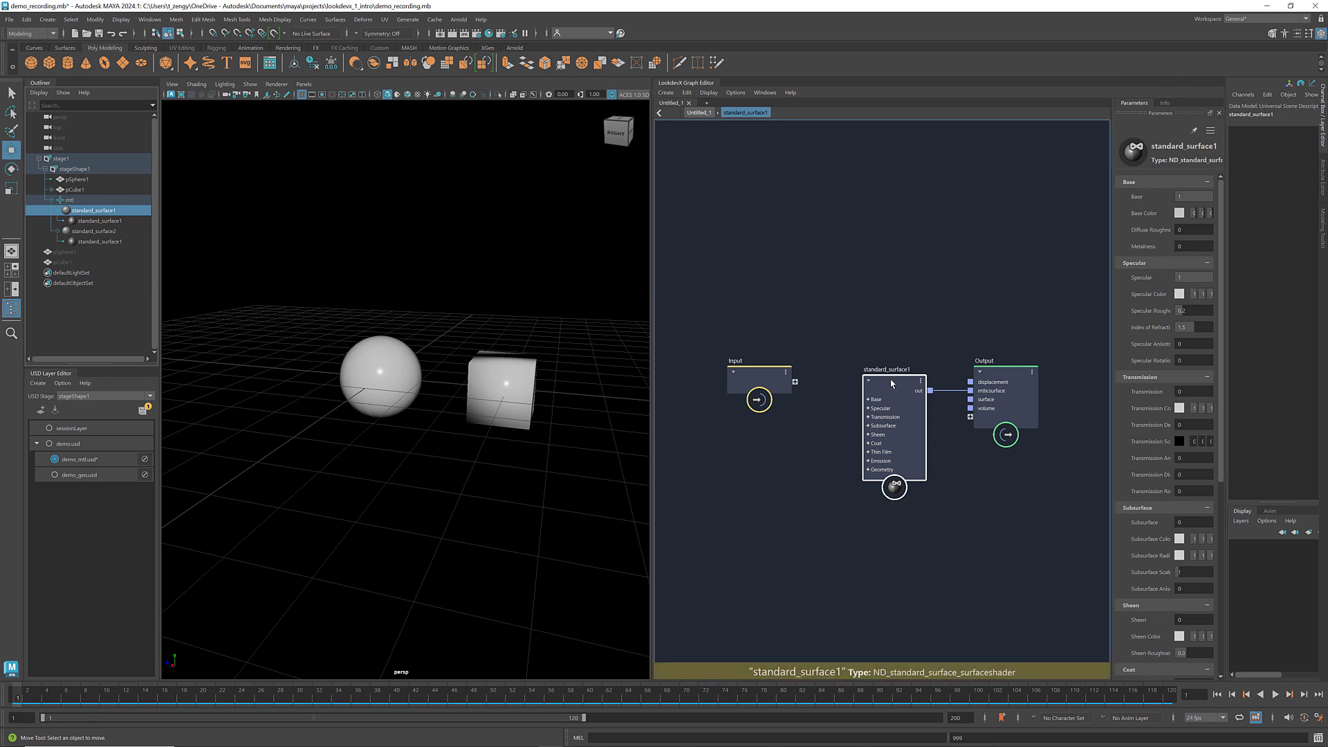
Compare the material and shader levels of standard_surface1, and rename the shader node inside the material as surface_shader1.
click(120, 221)
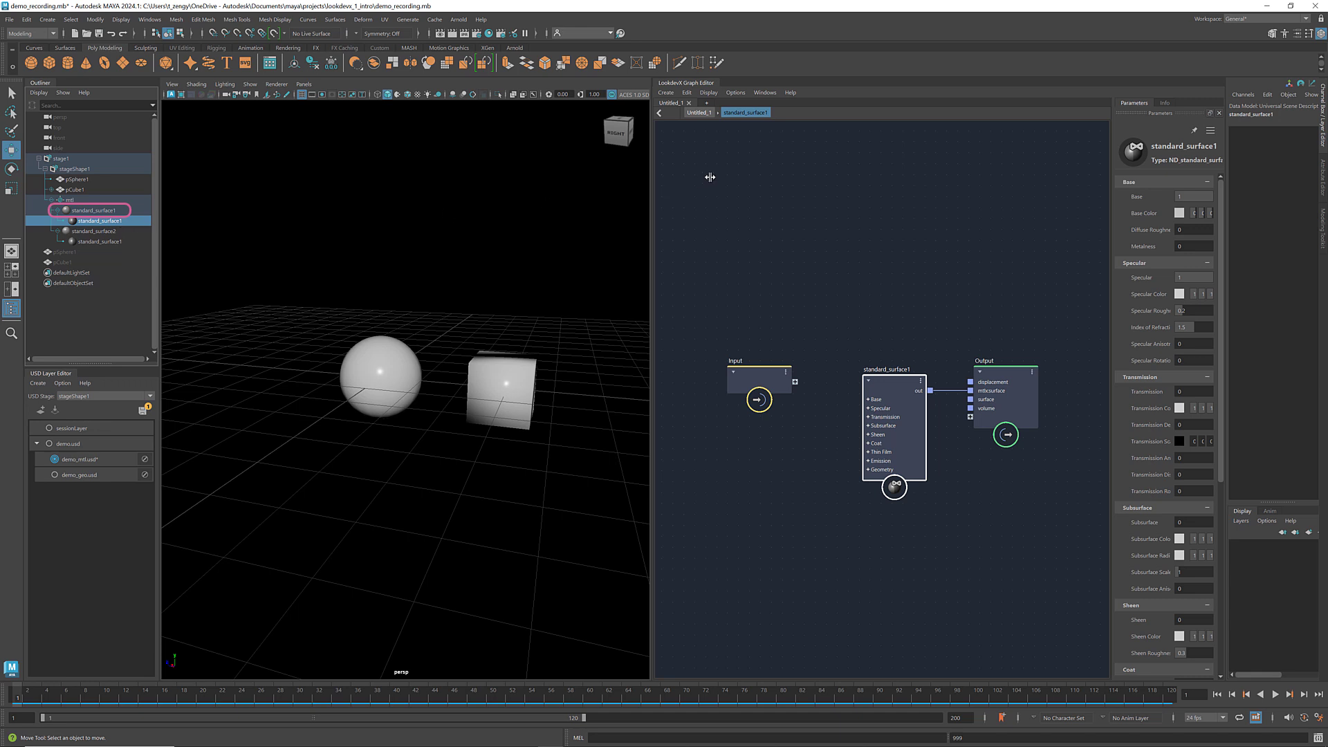
click(699, 112)
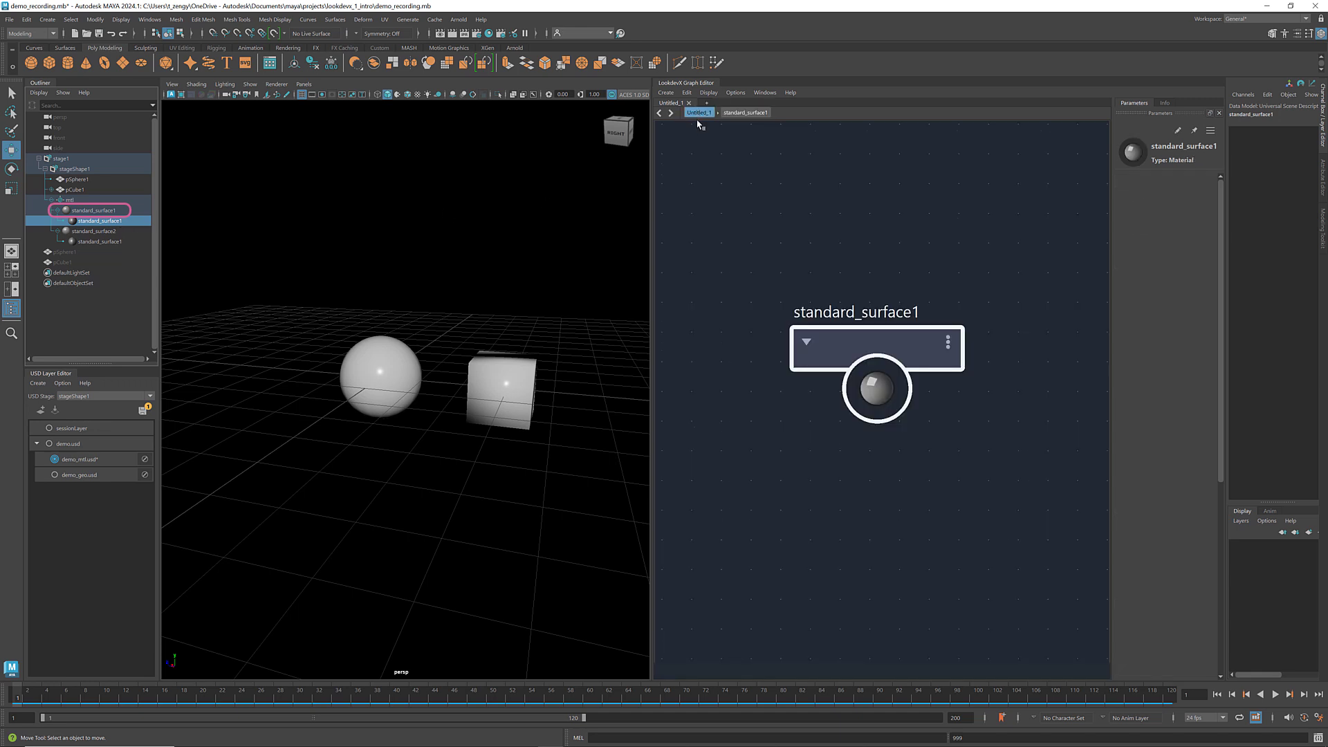
click(106, 211)
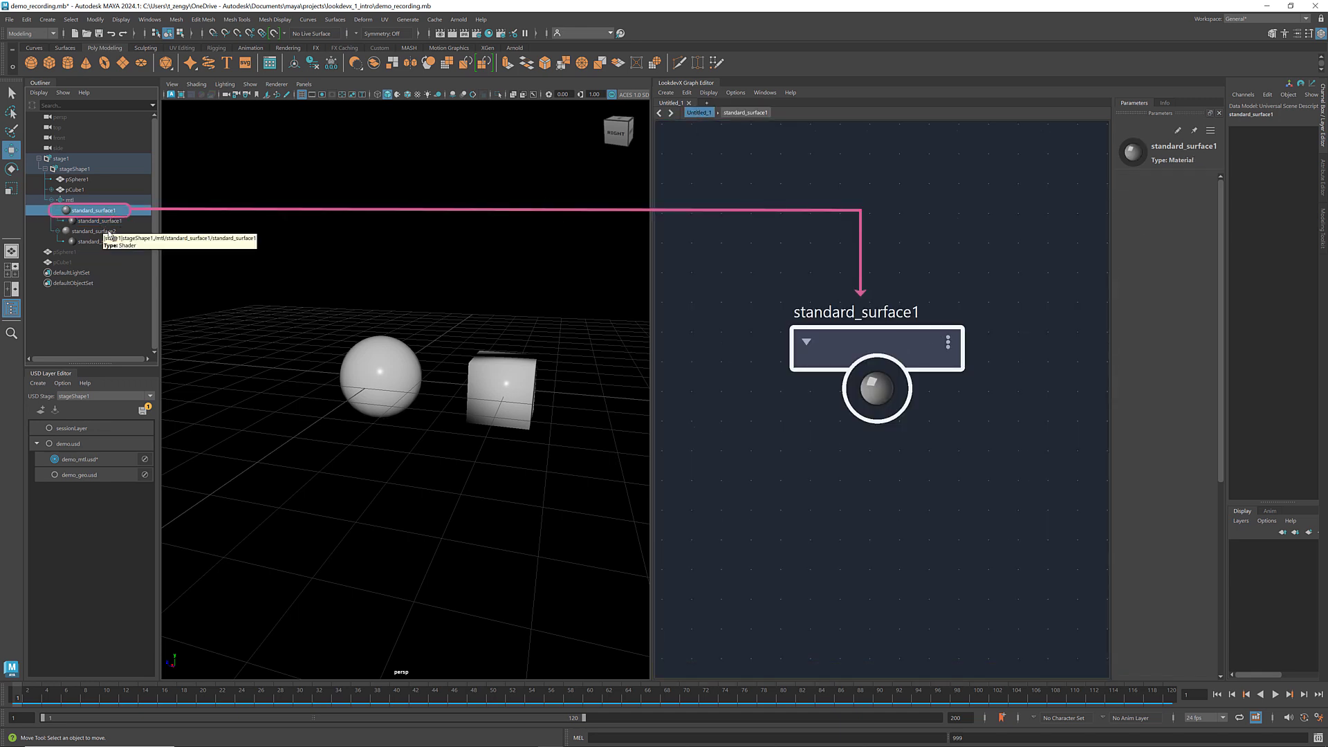
double_click(885, 390)
click(884, 398)
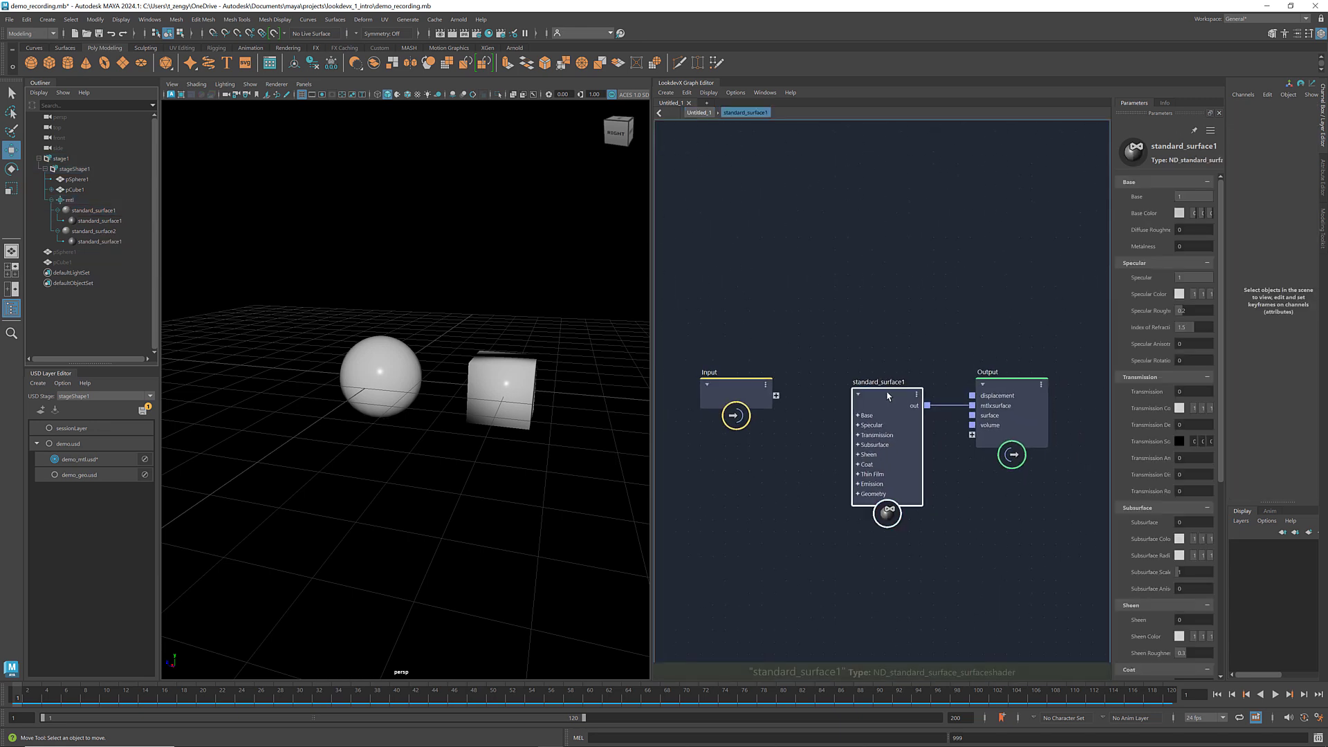
scroll(885, 395, up, 1)
double_click(892, 377)
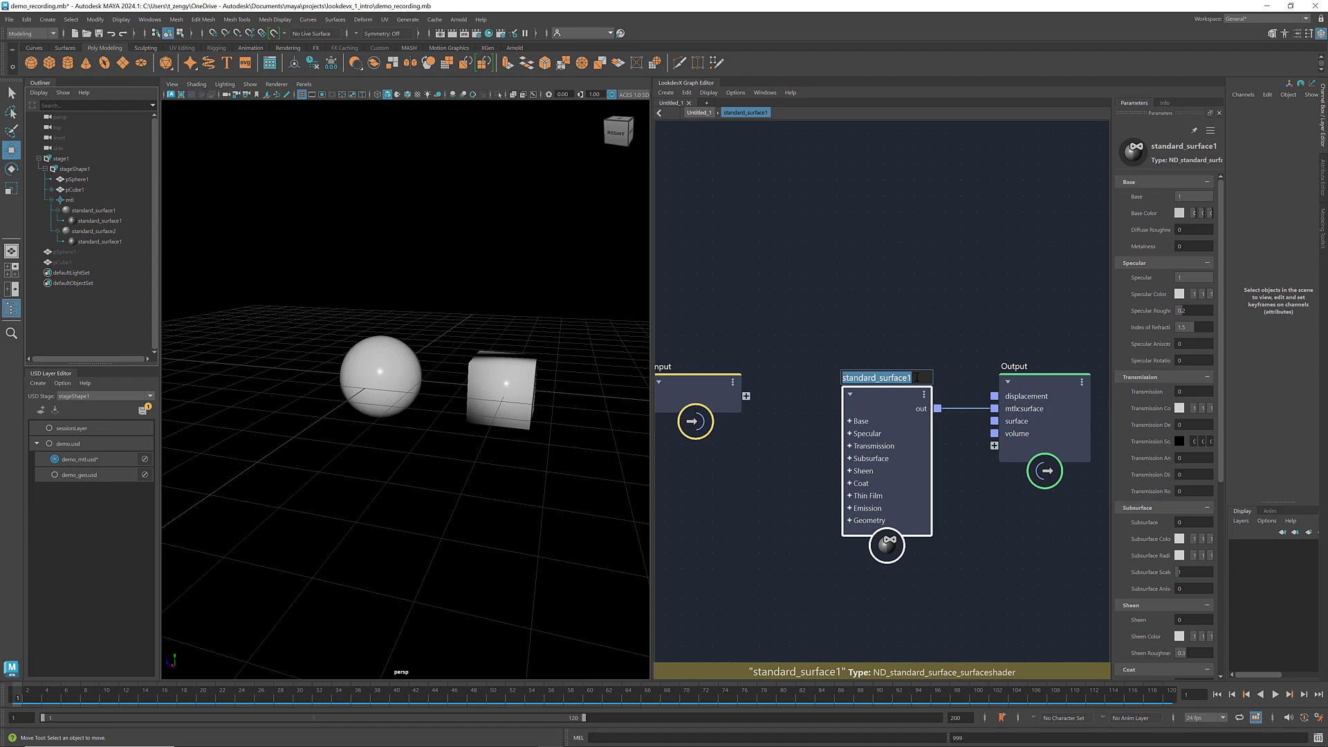
text(surface_shader1)
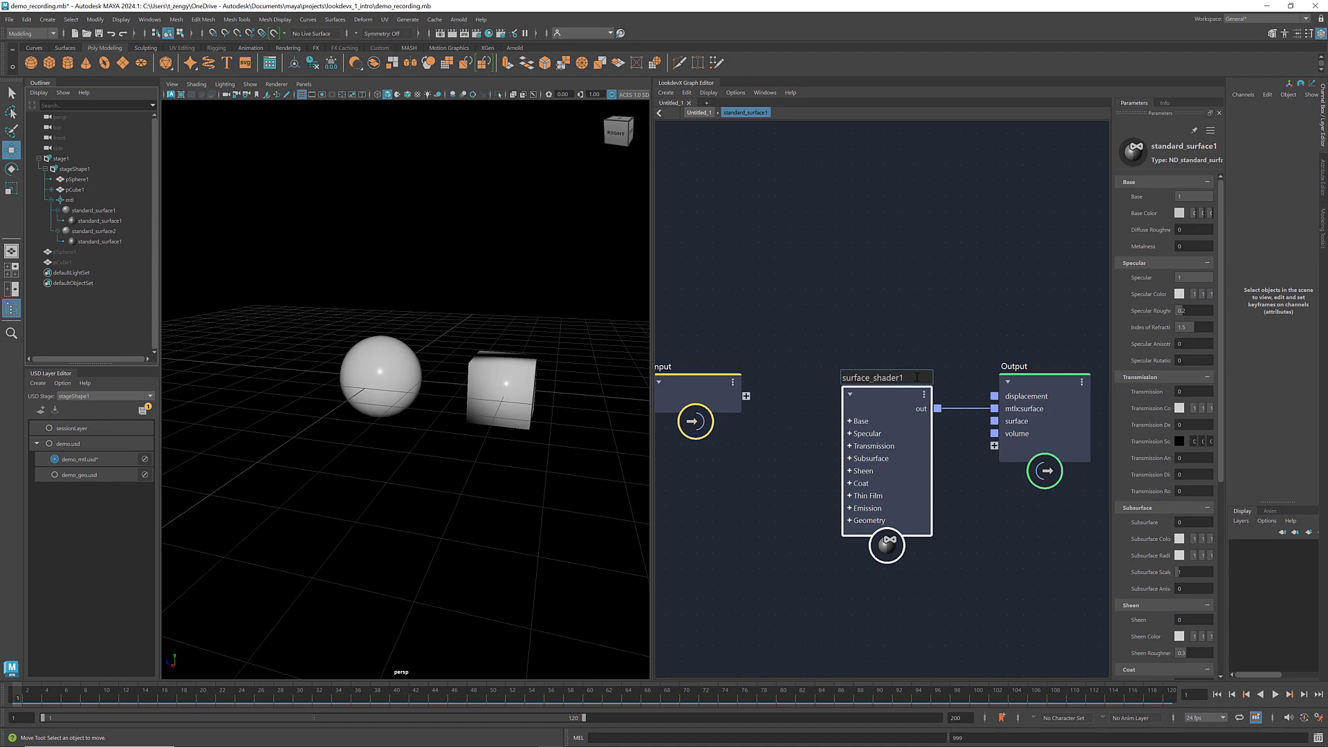
key(Return)
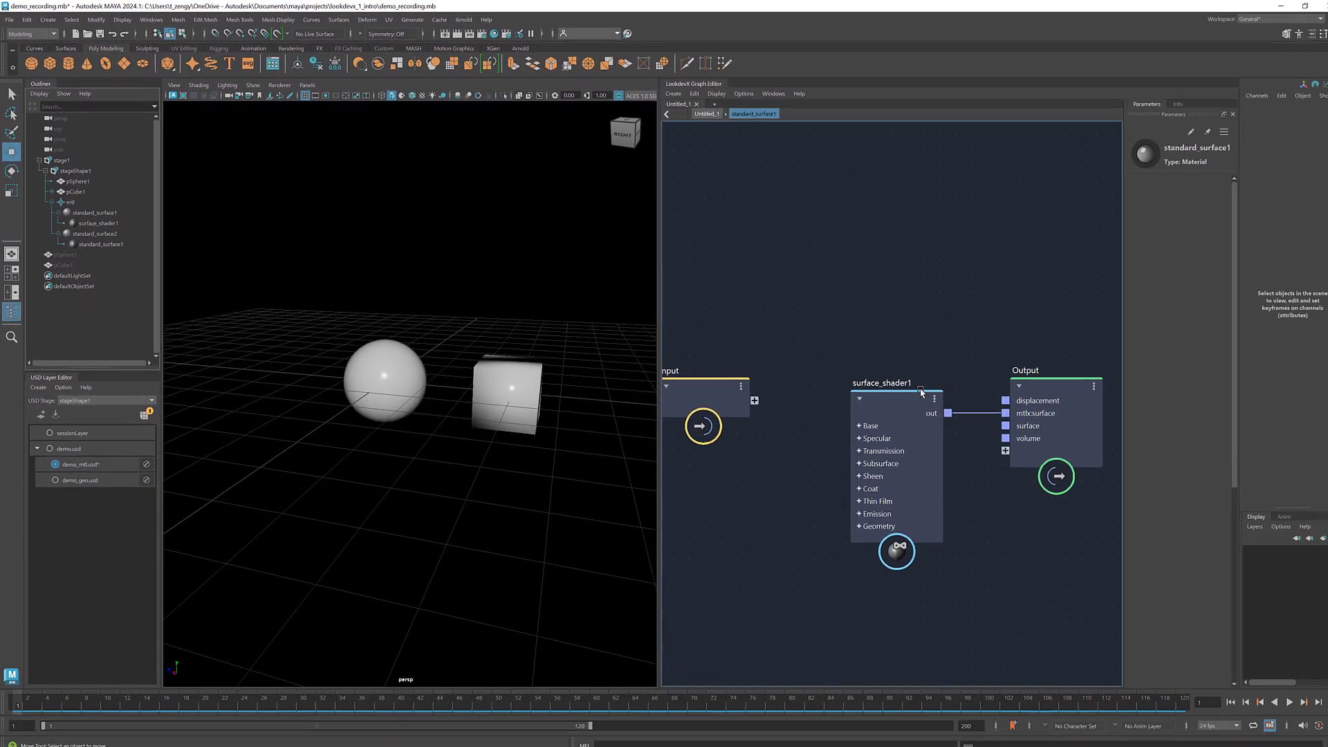
Set the base color of surface_shader1 to a pale yellow.
click(920, 392)
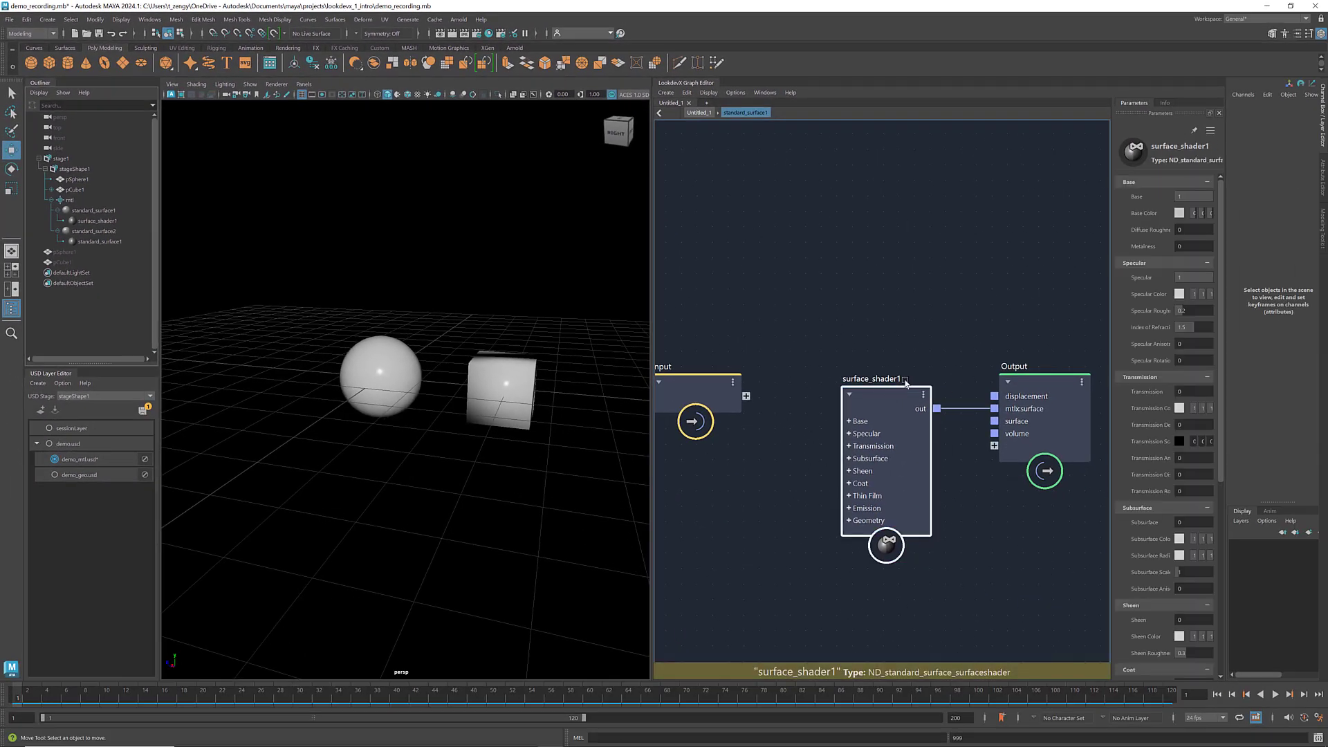
click(1179, 213)
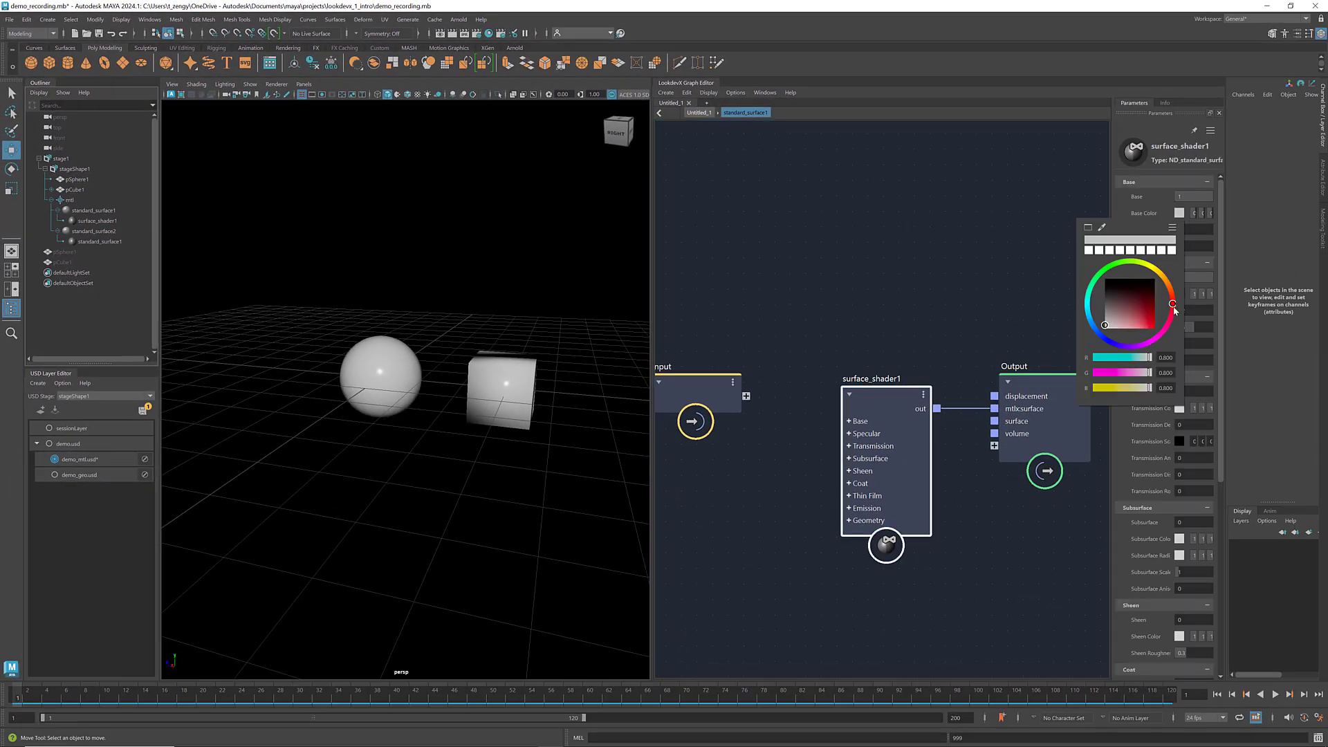
drag(1174, 311, 1155, 270)
drag(1133, 326, 1142, 333)
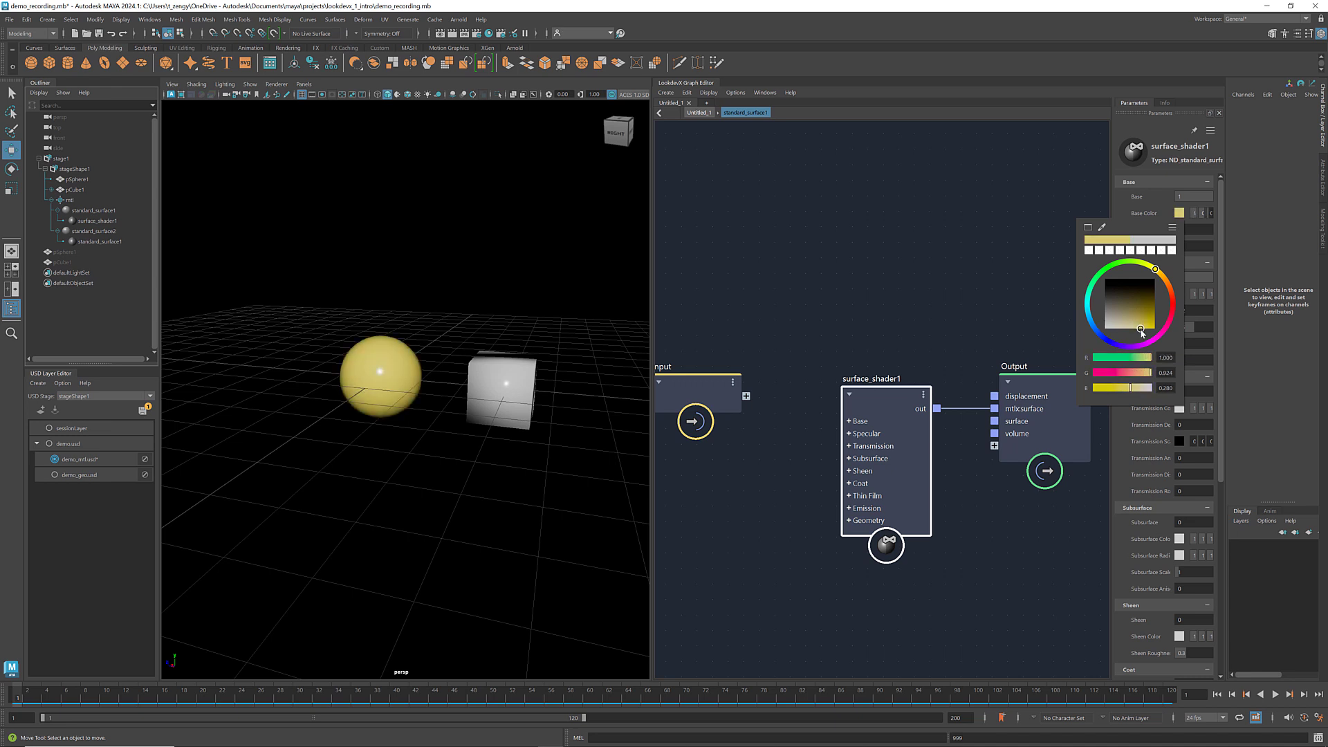
Set surface_shader1's specular to about 0.15, subsurface to about 0.14 and sheen to about 0.2.
drag(1162, 278, 1096, 287)
drag(1192, 390, 1189, 419)
scroll(1177, 533, down, 5)
drag(1178, 516, 1202, 516)
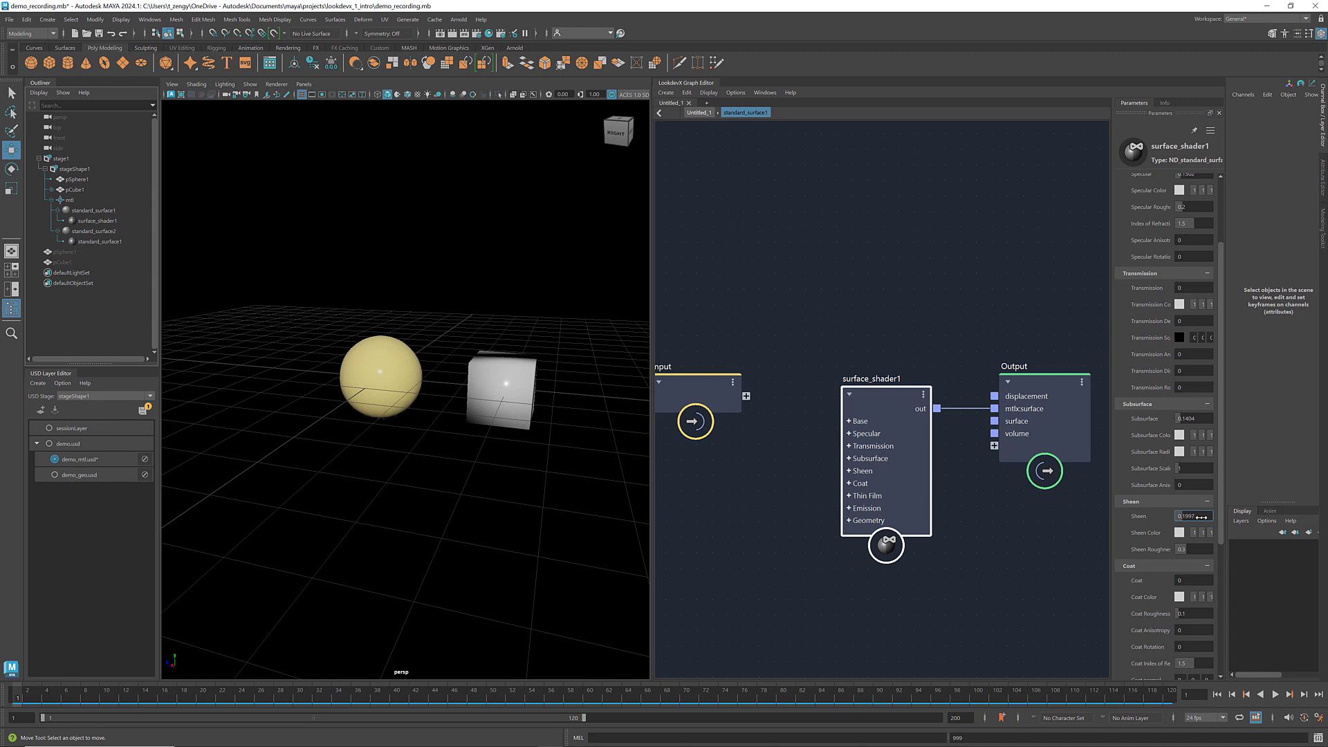
scroll(1189, 517, up, 5)
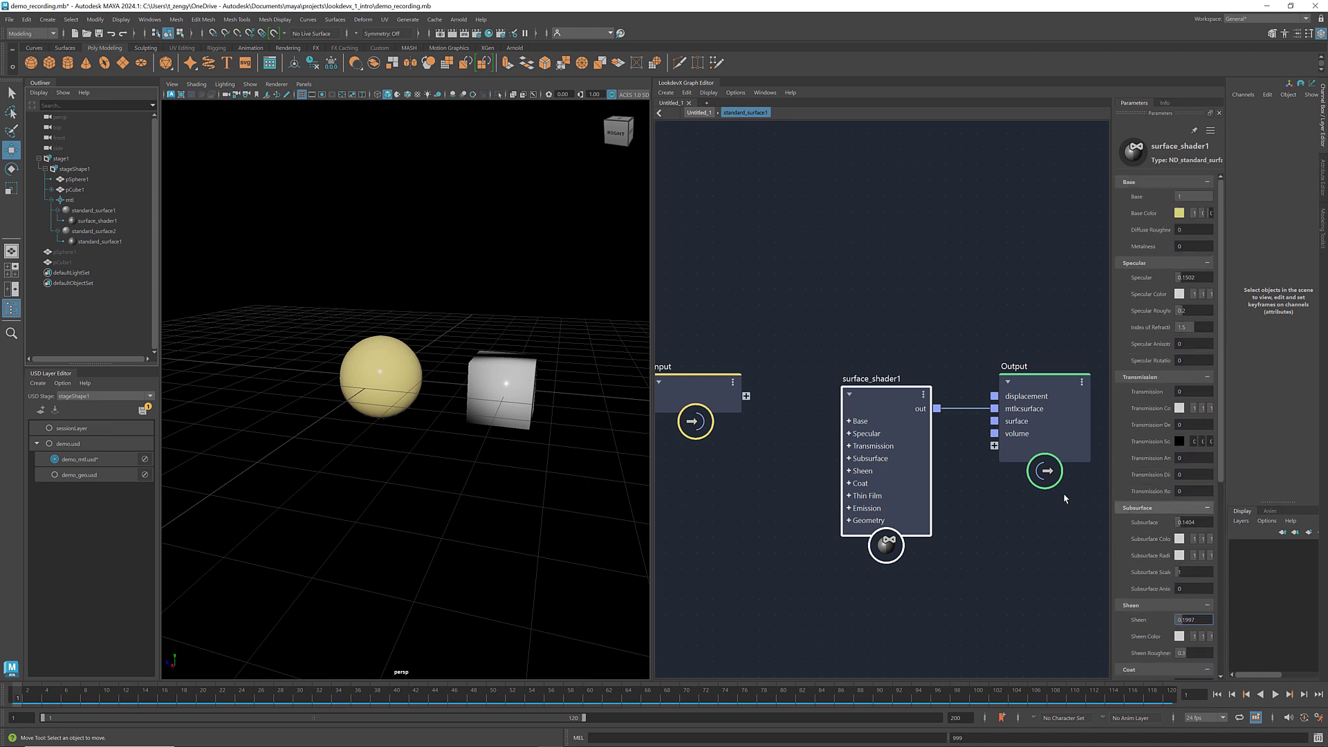
Return to the top level of the Untitled_1 graph, move the standard_surface1 node higher and deselect it.
click(698, 112)
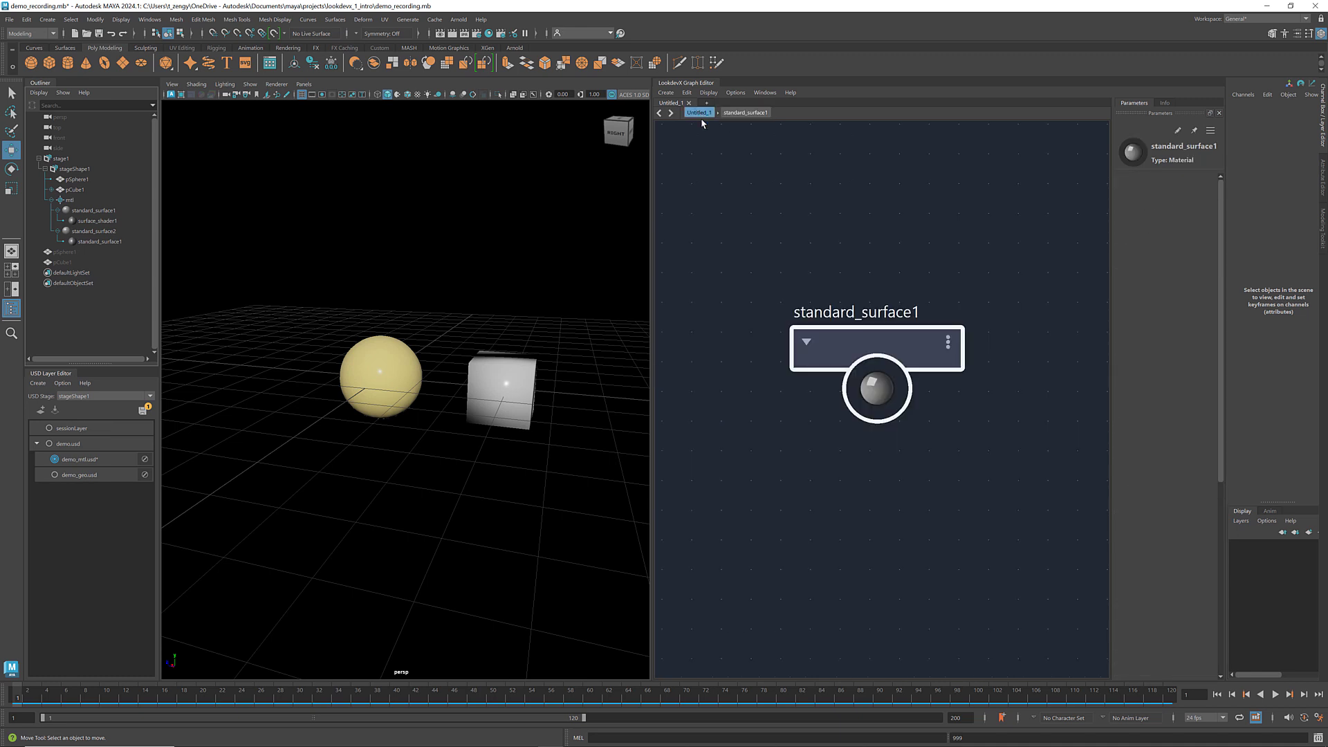
drag(842, 351, 834, 267)
click(835, 464)
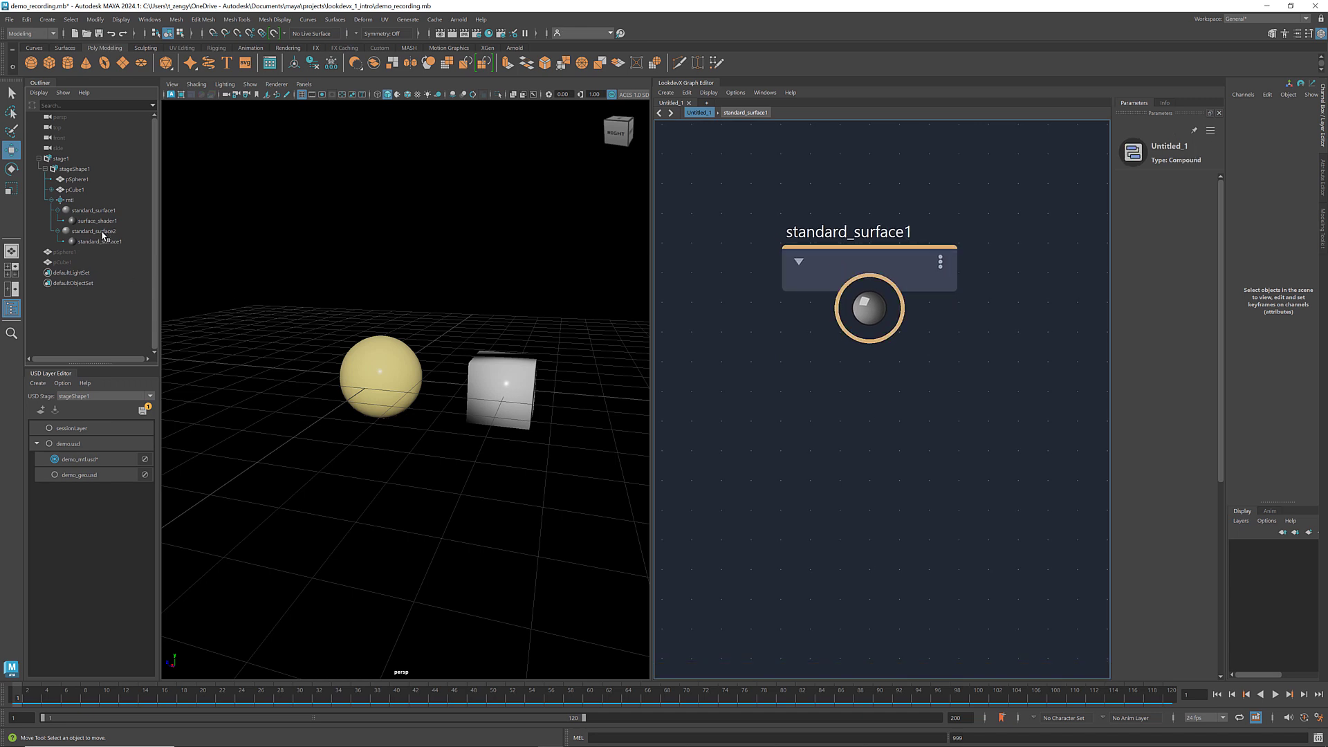
Show the standard_surface2 material in the existing Untitled_1 LookdevX graph and place its node below standard_surface1.
click(102, 233)
right_click(102, 233)
mouse_move(133, 239)
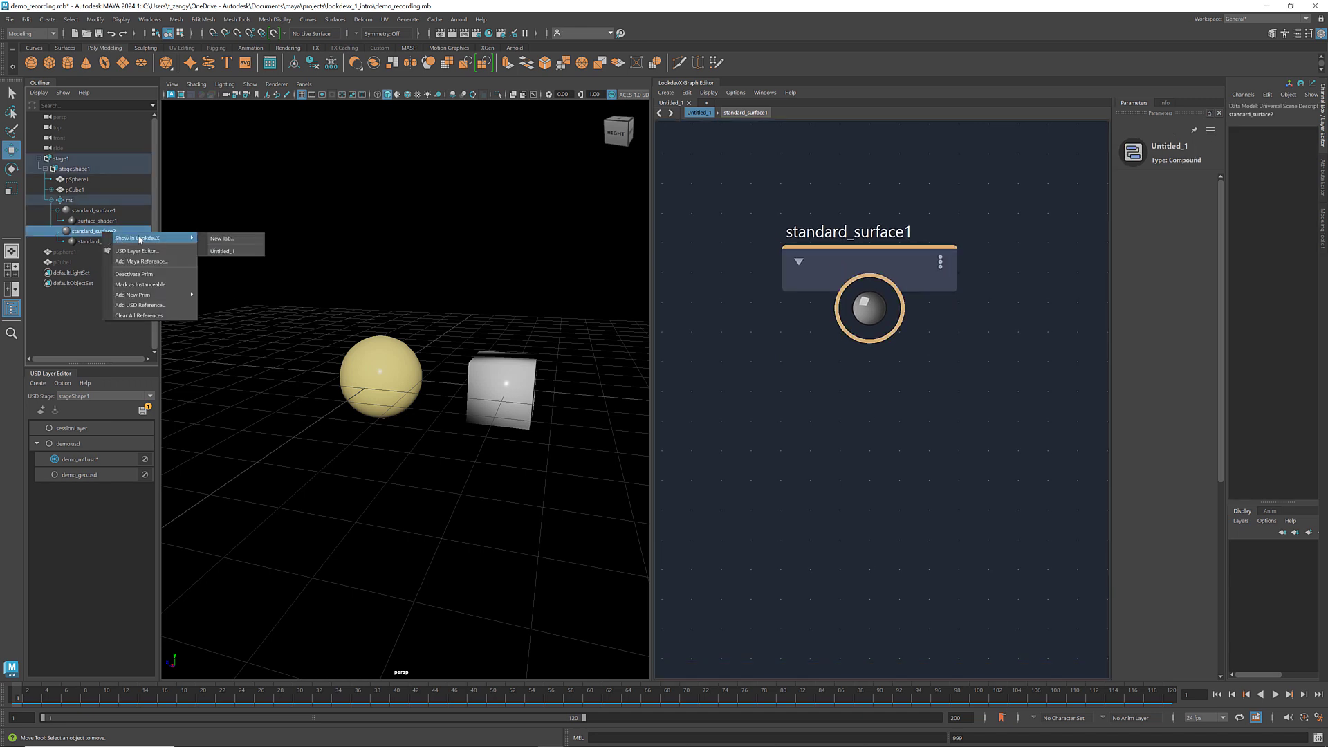
click(222, 251)
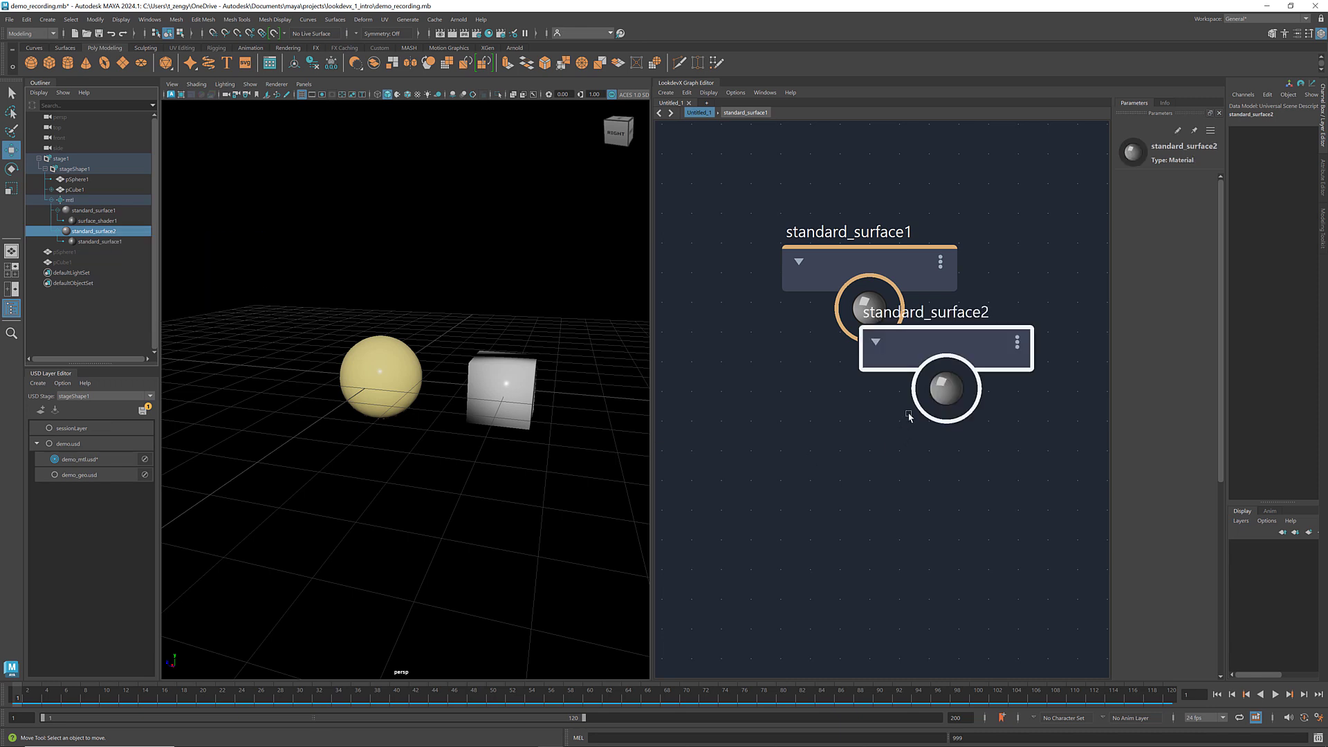
drag(932, 352, 853, 468)
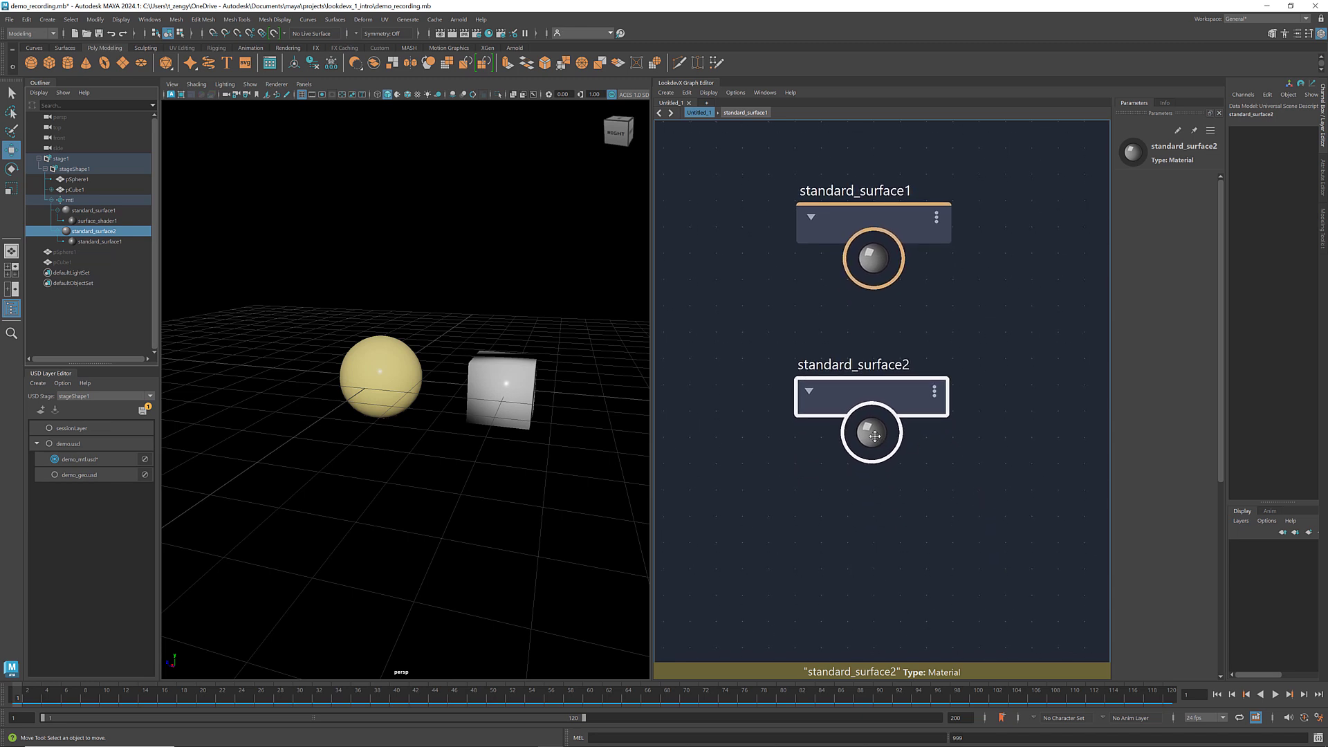
Open the standard_surface2 material and set the base color of its shader node to a warm orange.
double_click(875, 436)
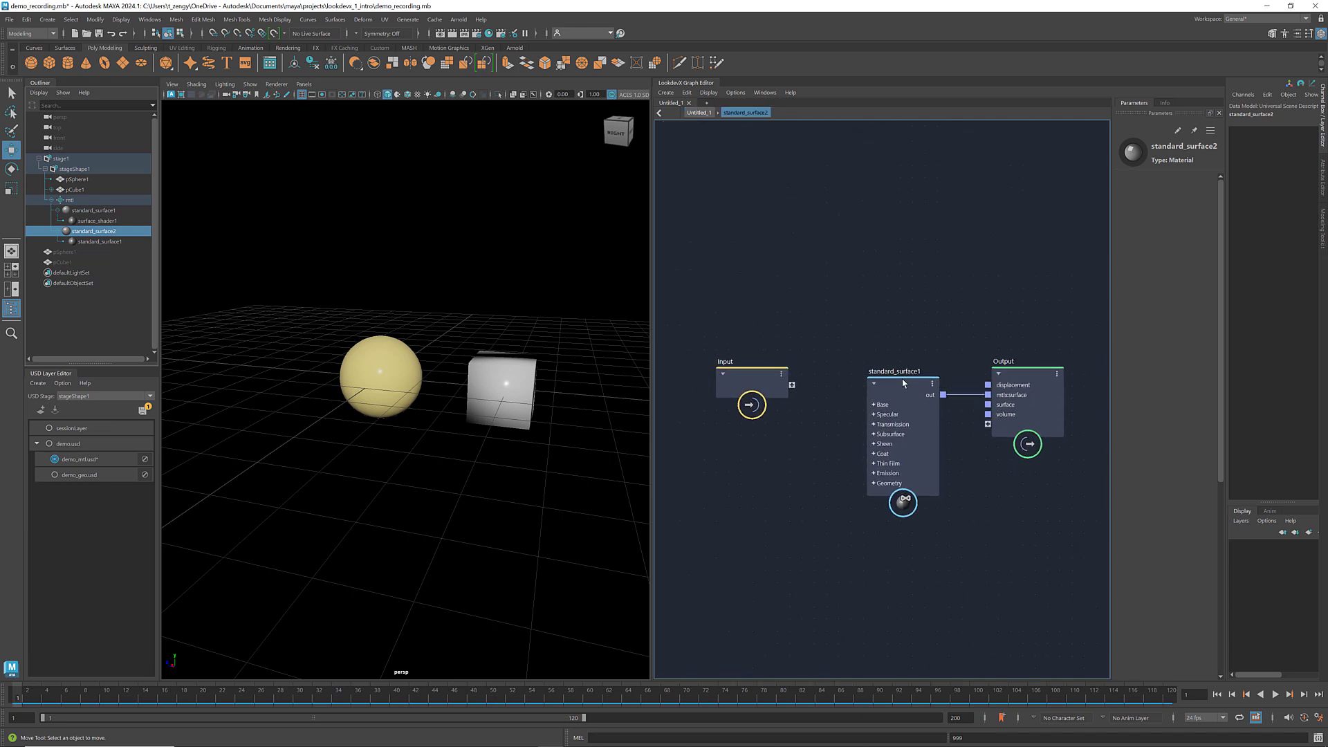
click(904, 382)
click(1179, 213)
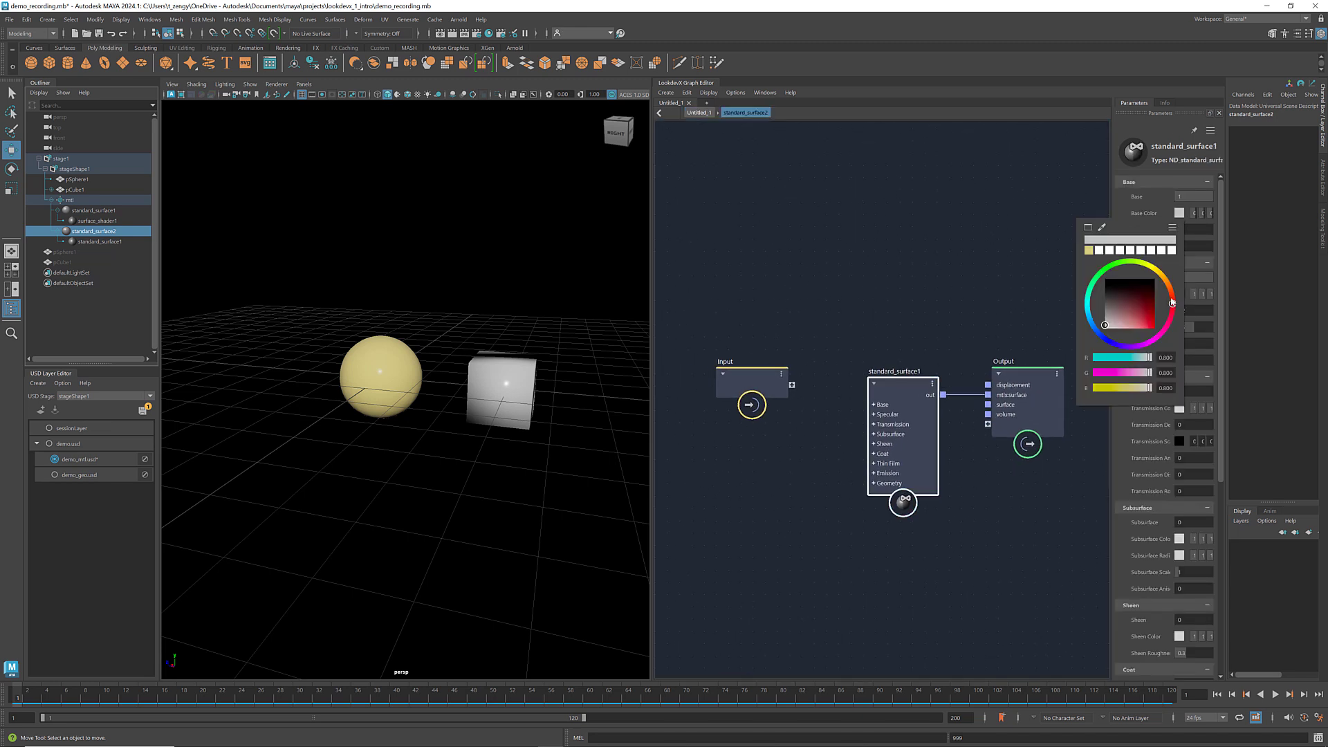
click(1142, 326)
drag(1169, 278, 1087, 282)
Refine the shader's orange base color and set specular to about 0.03, subsurface to about 0.007 and sheen to about 0.07.
drag(1185, 525, 1187, 556)
scroll(1185, 526, down, 3)
scroll(1186, 557, up, 3)
click(1180, 213)
drag(1141, 326, 1142, 329)
drag(1176, 620, 1172, 621)
drag(1184, 520, 1174, 520)
Rename the shader node inside standard_surface2 as surface_shader2, and return to the top level of the Untitled_1 graph with nothing selected.
double_click(904, 371)
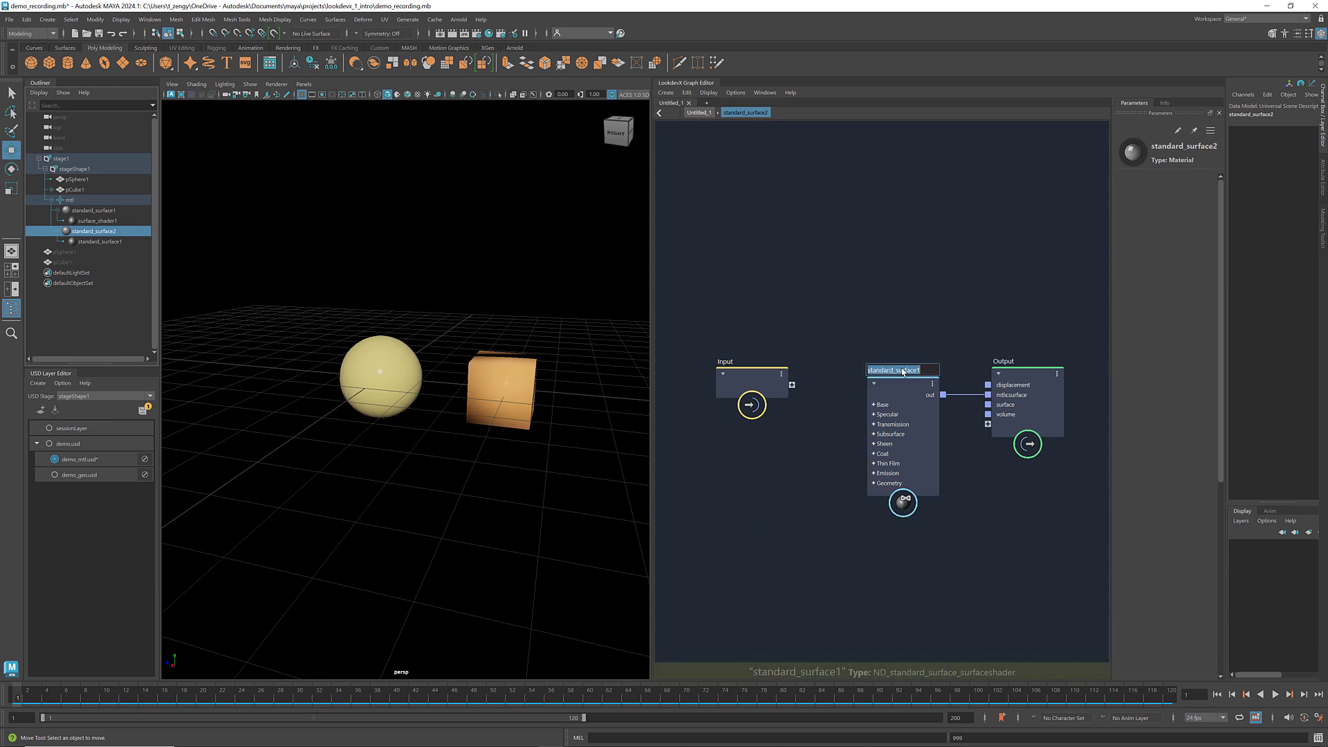
text(surf)
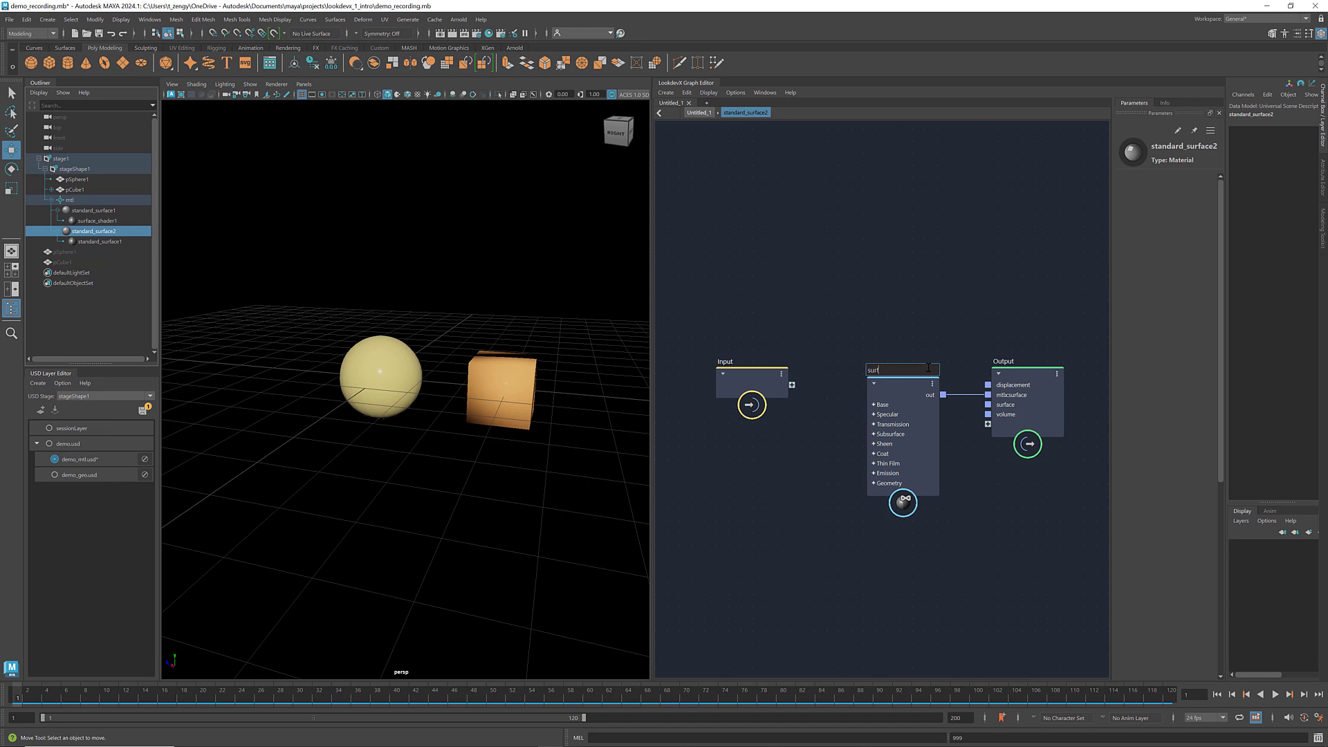
text(ace_shader2)
key(Return)
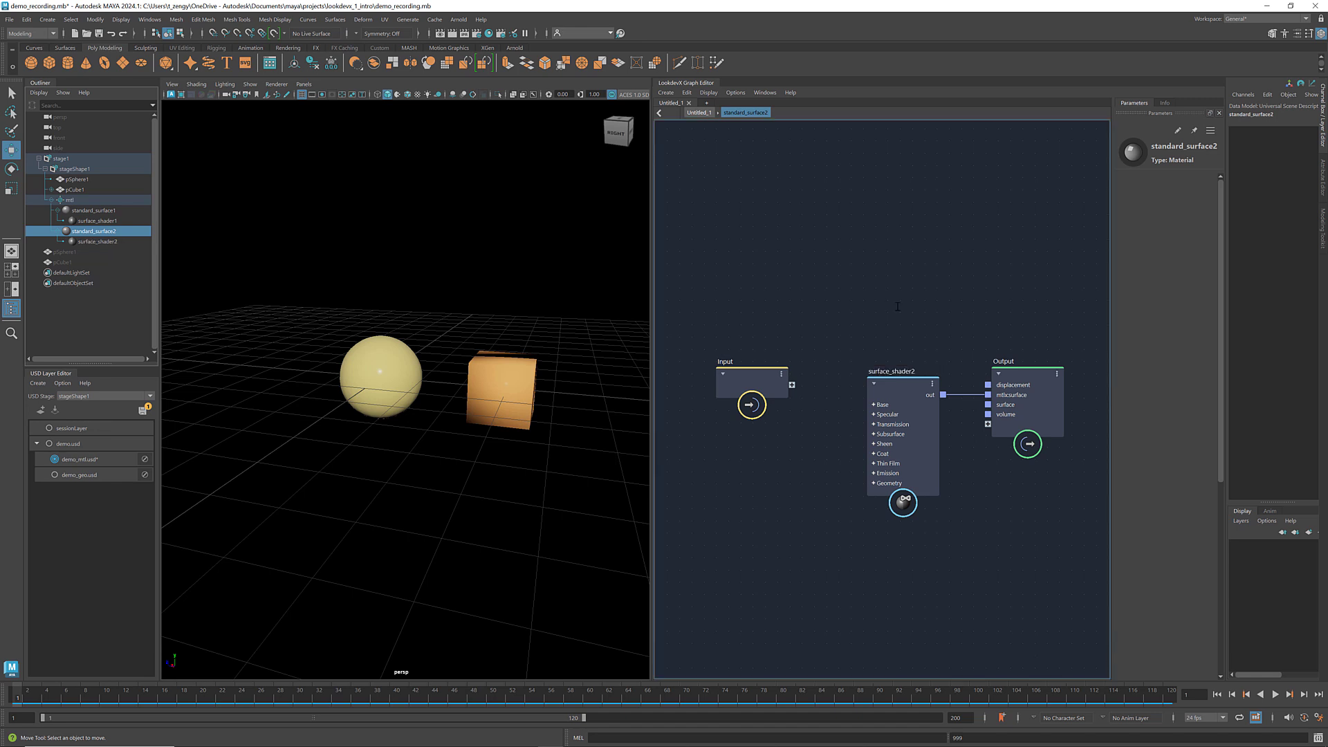
click(699, 112)
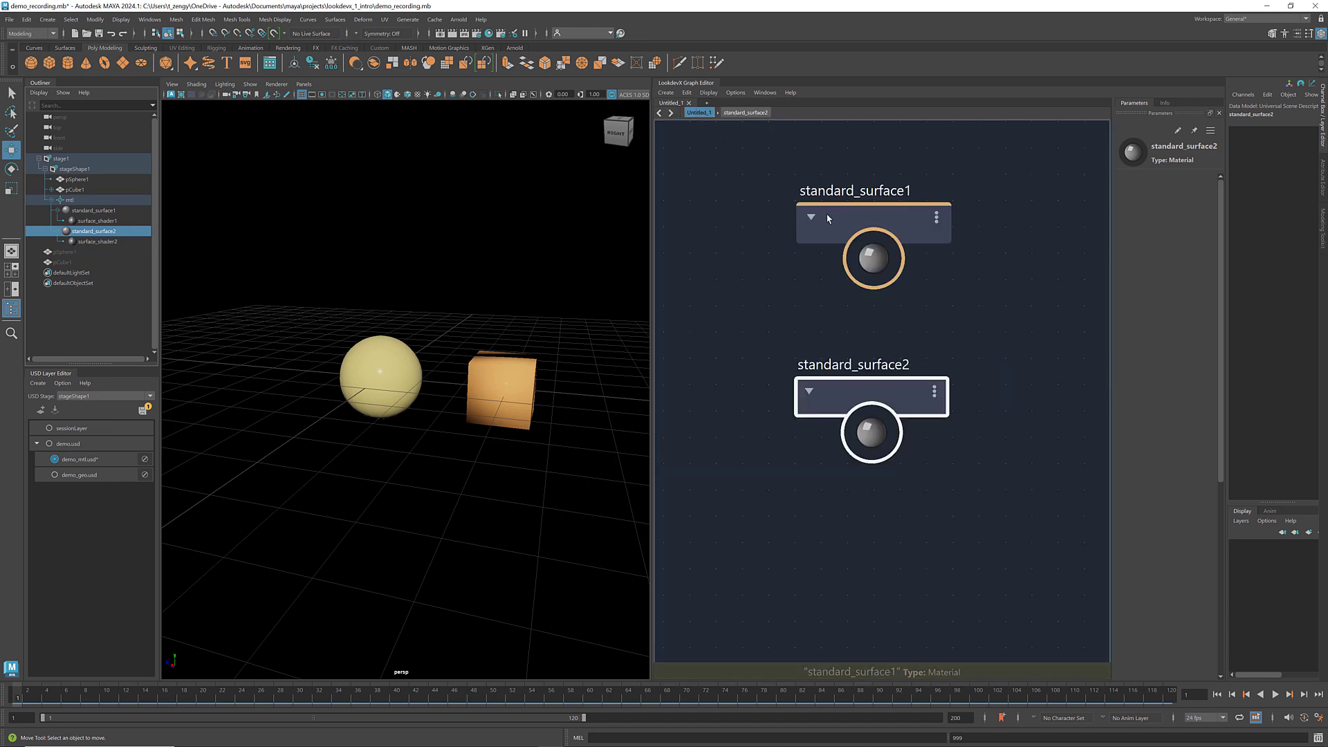
click(841, 401)
click(754, 346)
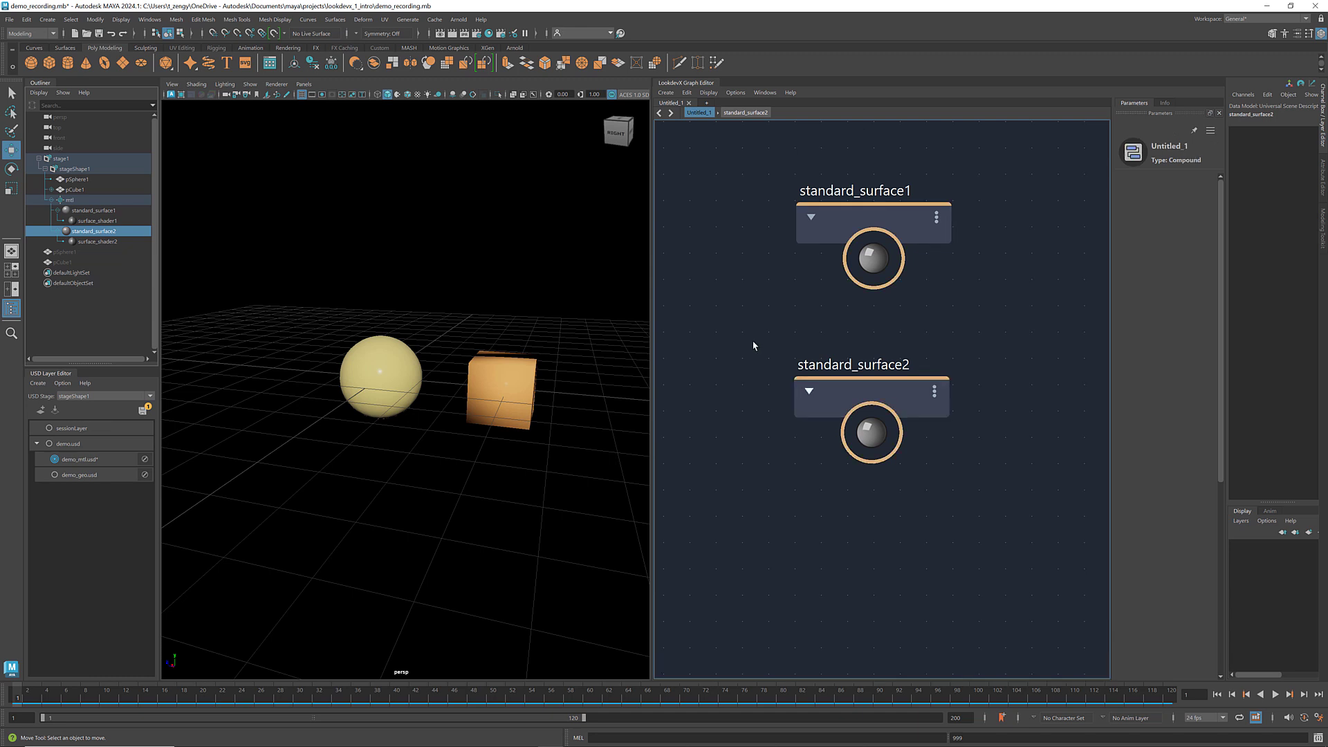
Assign the existing standard_surface2 material to pSphere1 and clear the selection.
click(93, 182)
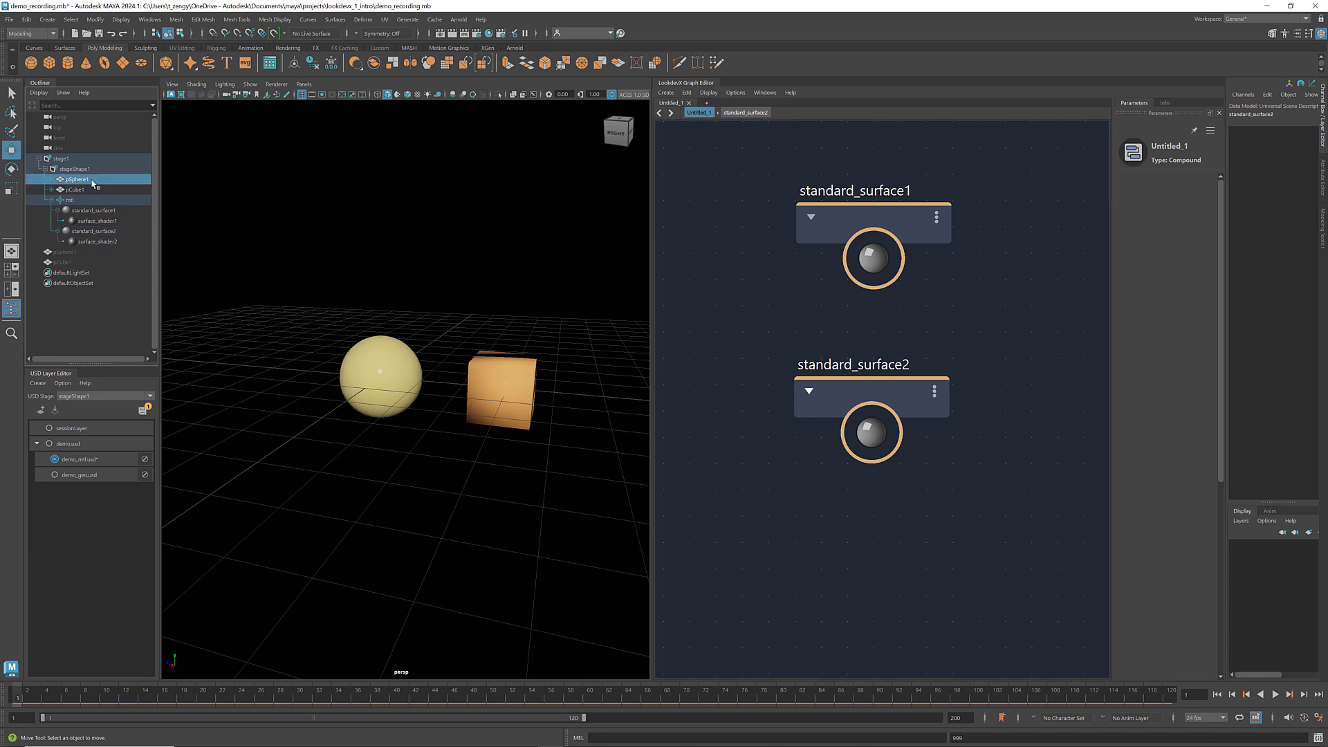
right_click(124, 181)
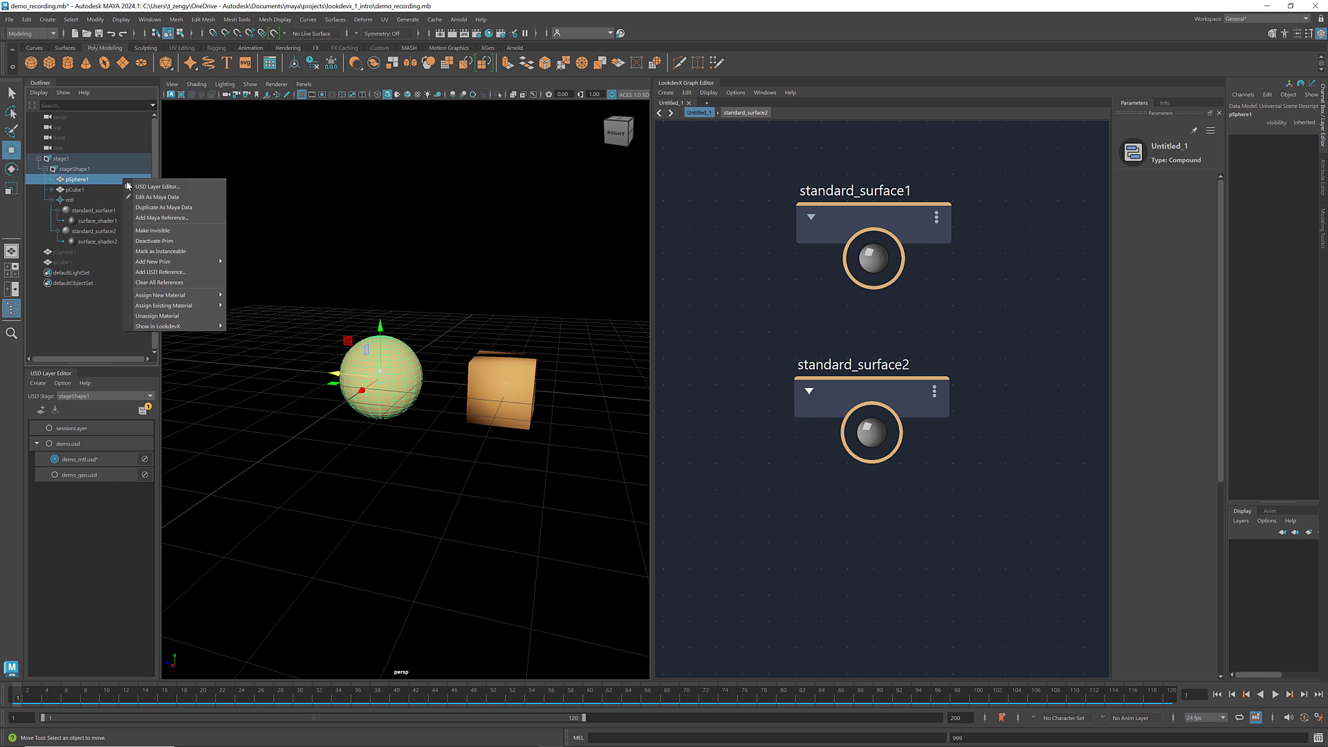
mouse_move(197, 309)
mouse_move(258, 310)
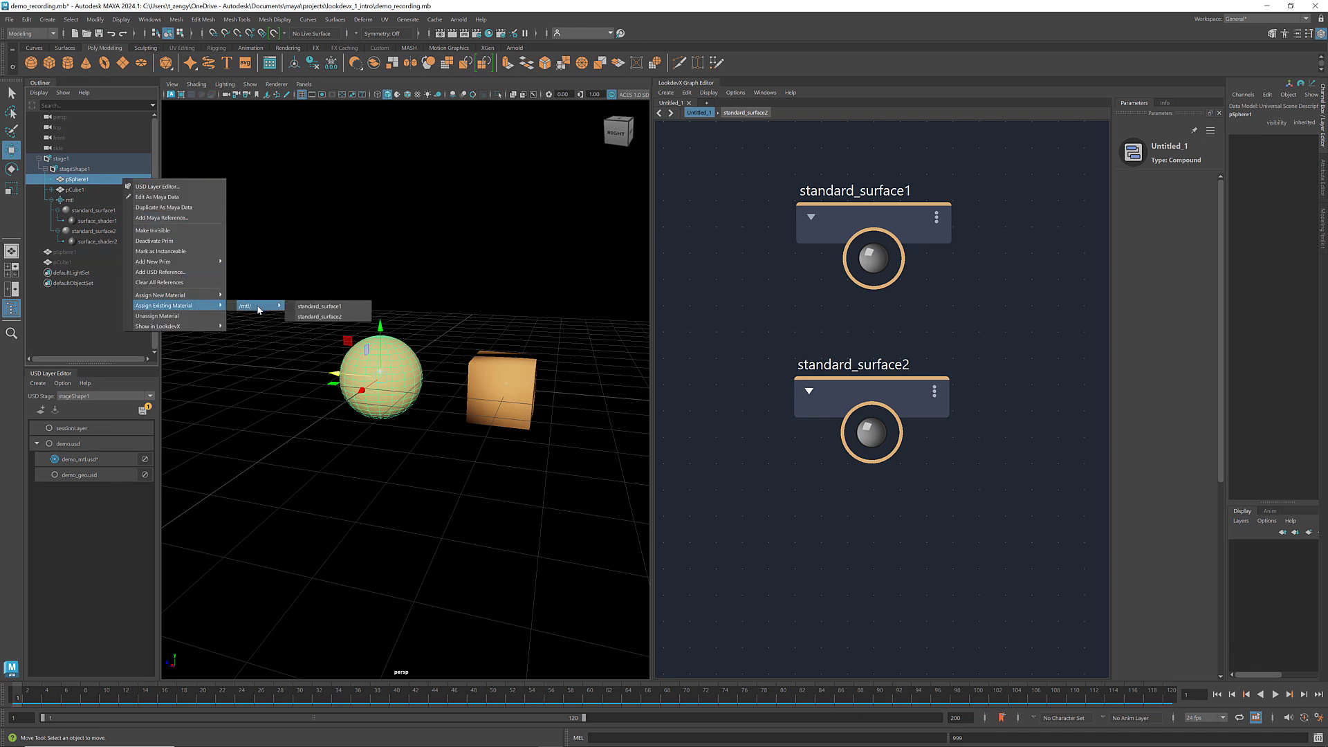
click(316, 317)
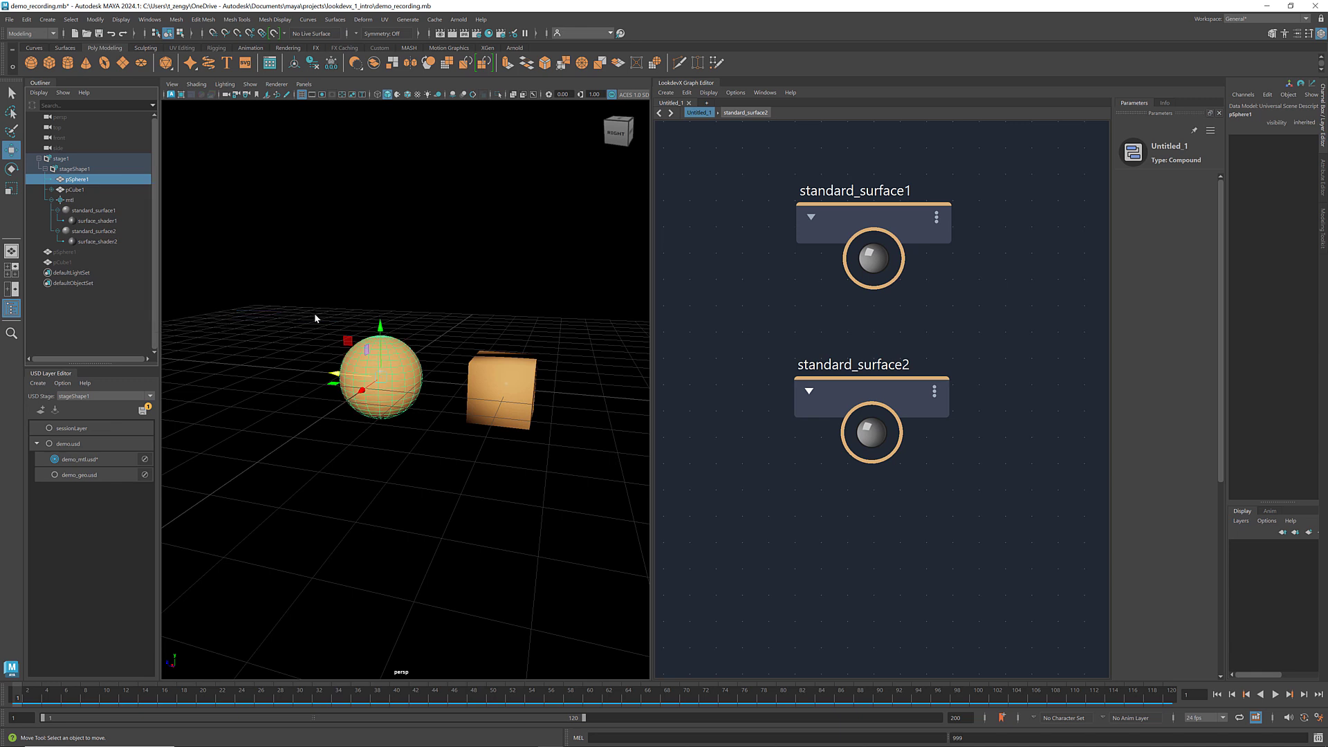
click(87, 325)
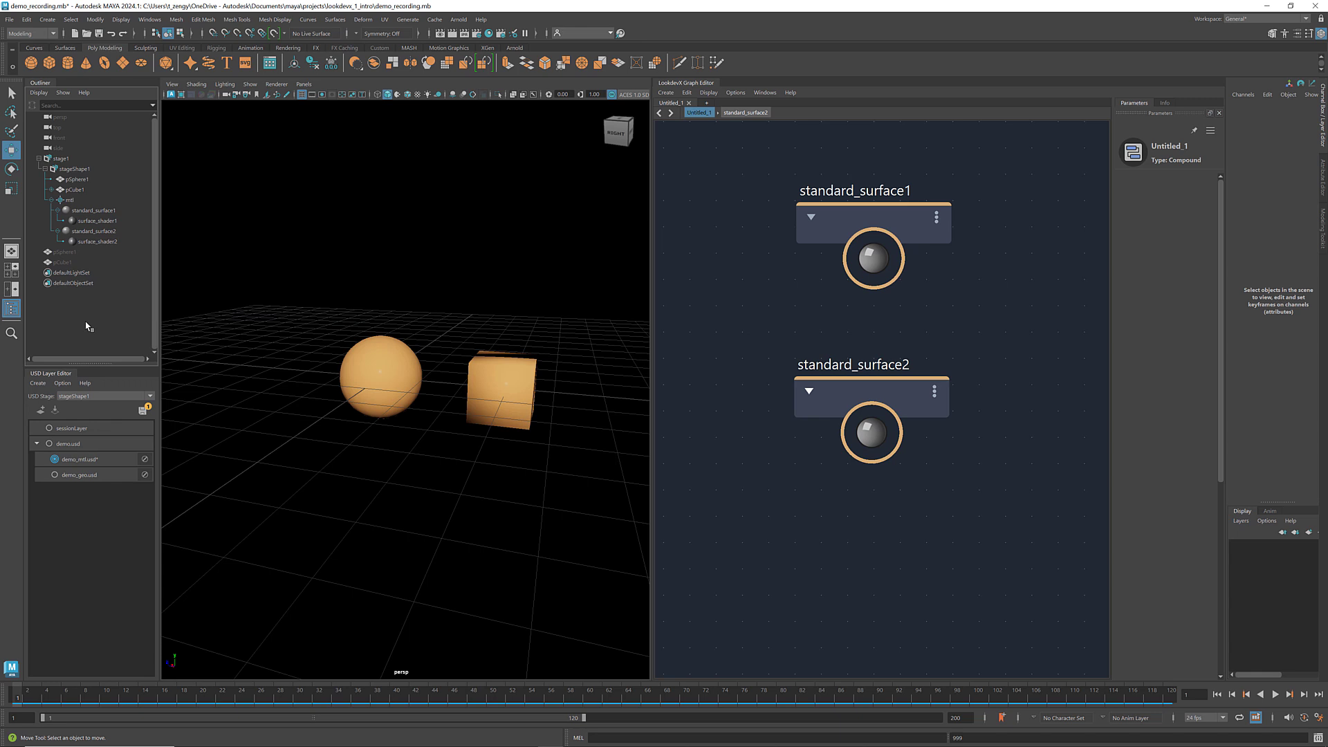
Assign the existing standard_surface1 material to pCube1 and clear the selection.
click(83, 192)
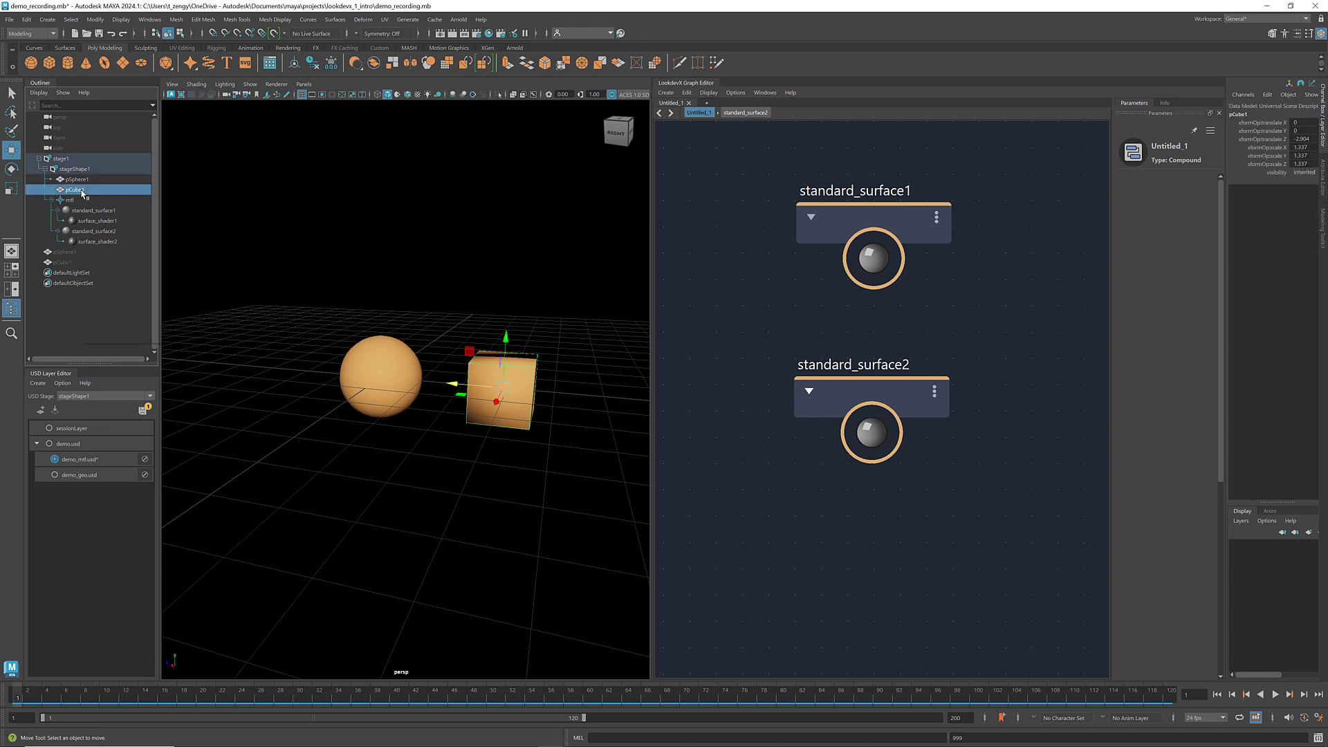
right_click(83, 193)
mouse_move(148, 317)
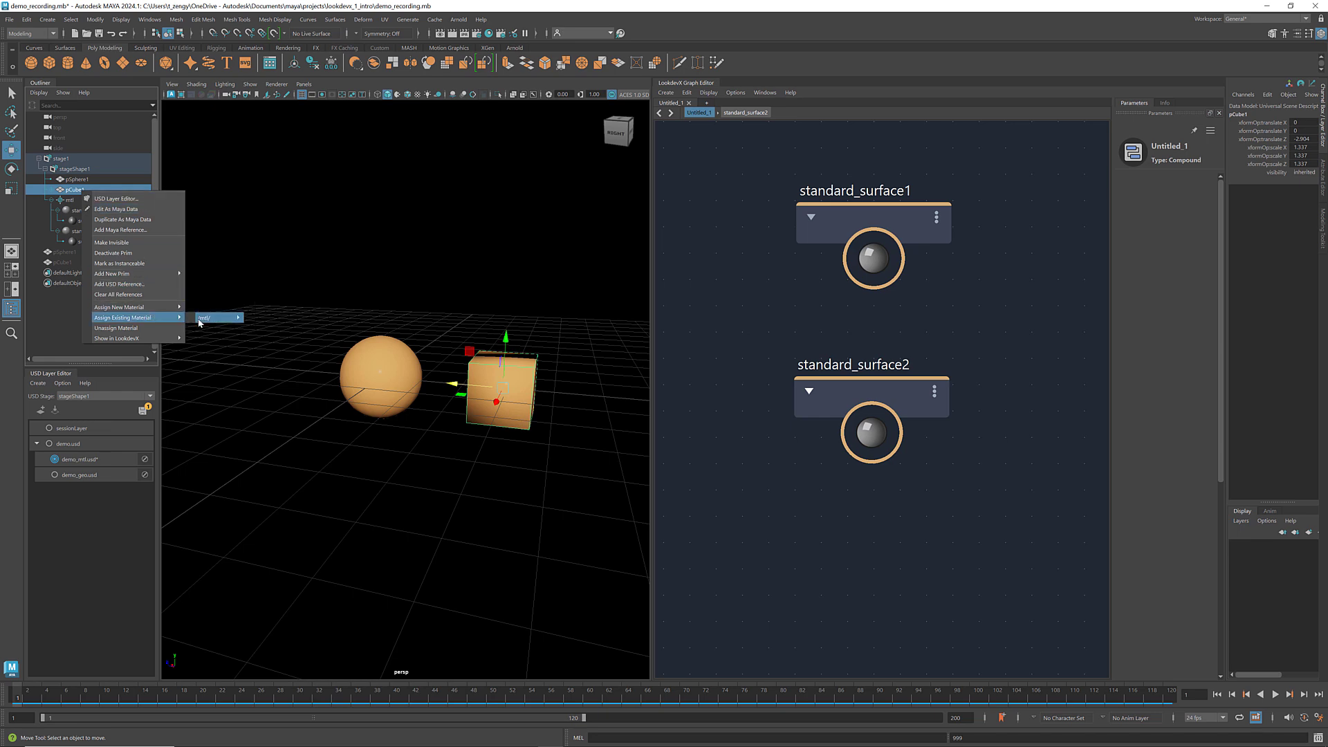
click(280, 318)
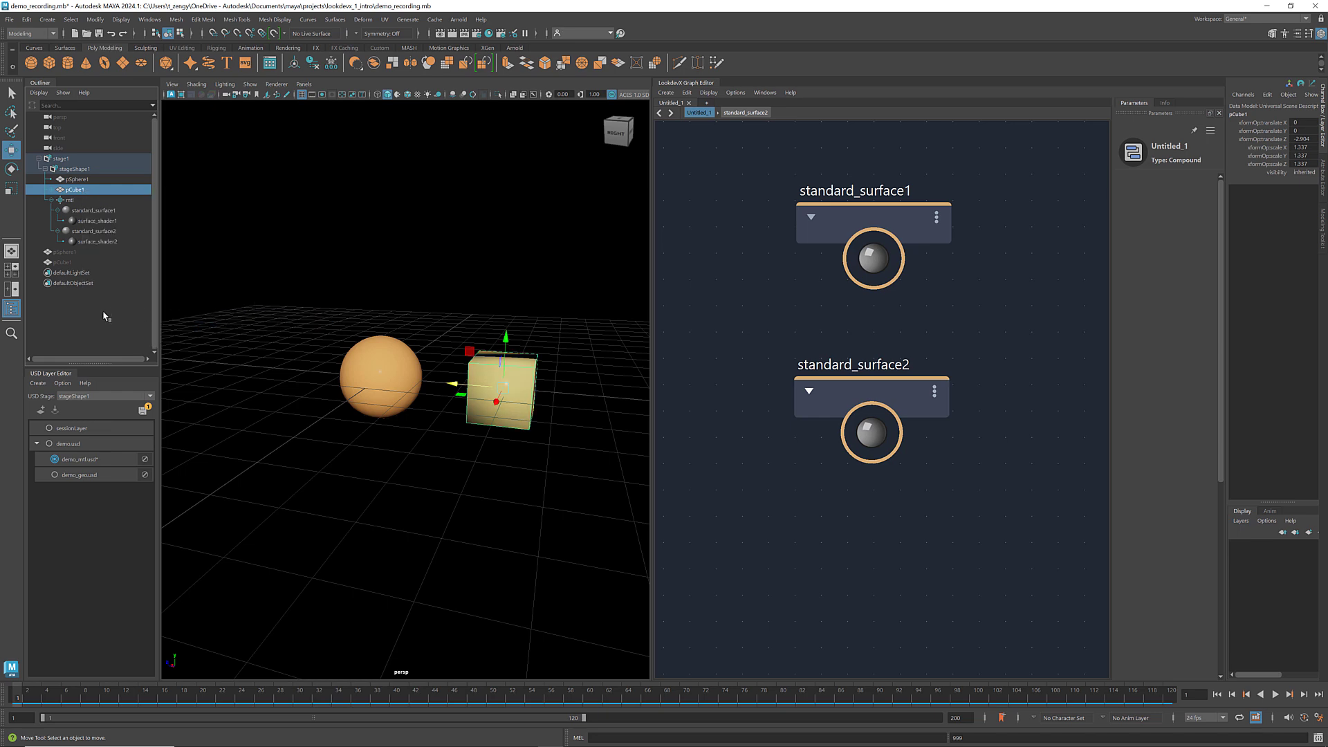
click(118, 328)
Add an Arnold skydome light to the scene and deselect it.
alt+drag(379, 455, 489, 459)
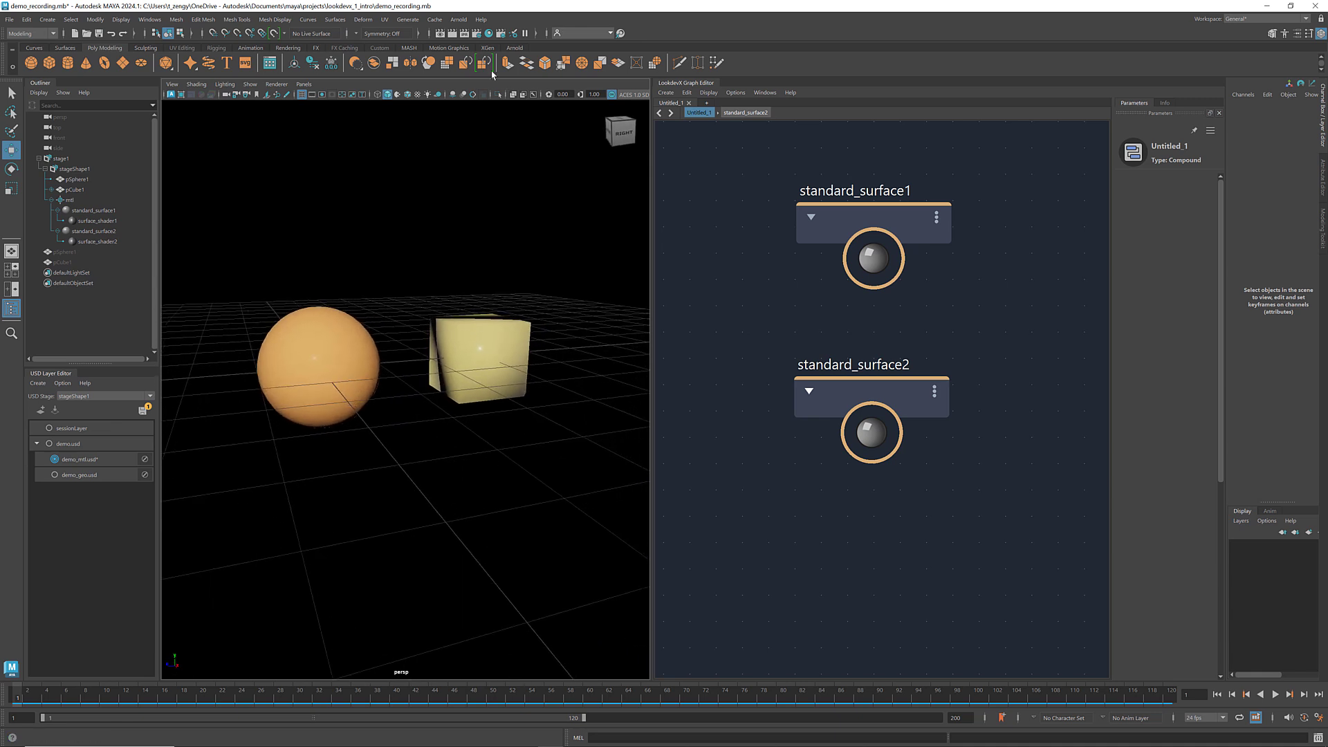
click(458, 19)
mouse_move(492, 74)
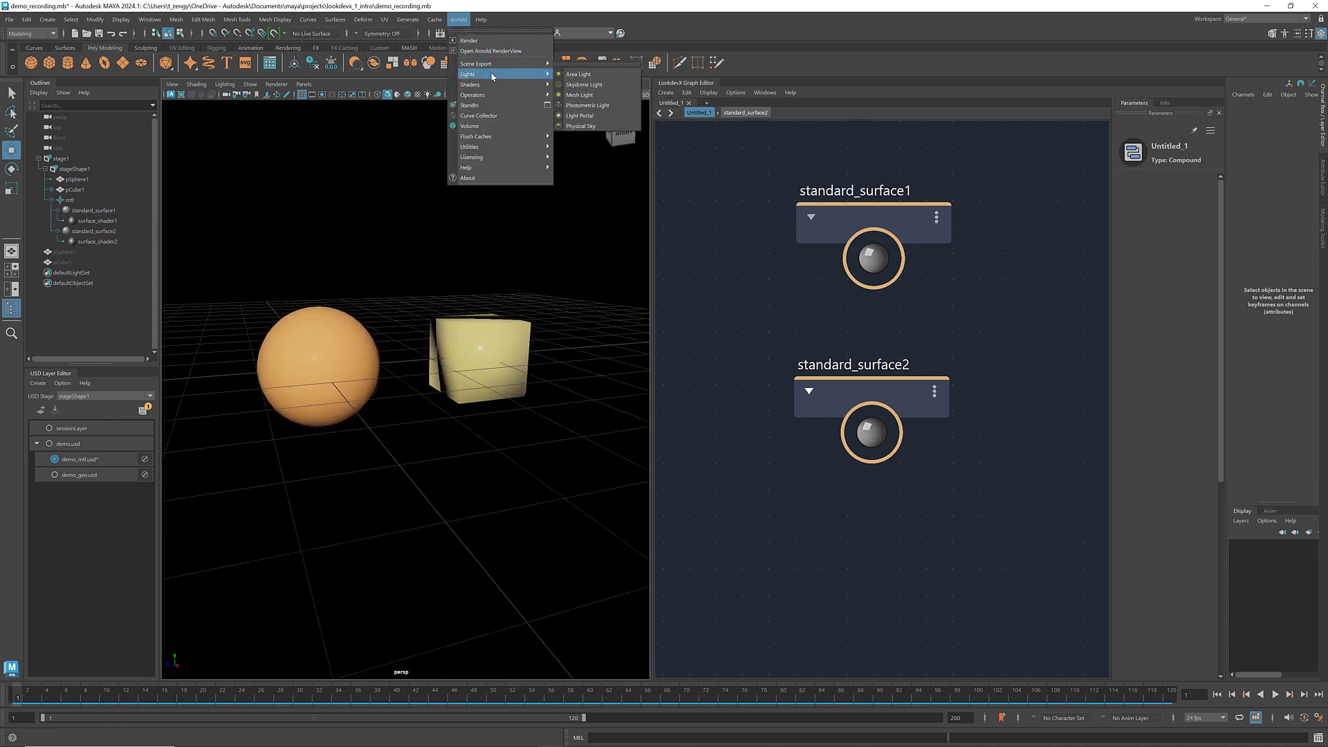
click(584, 85)
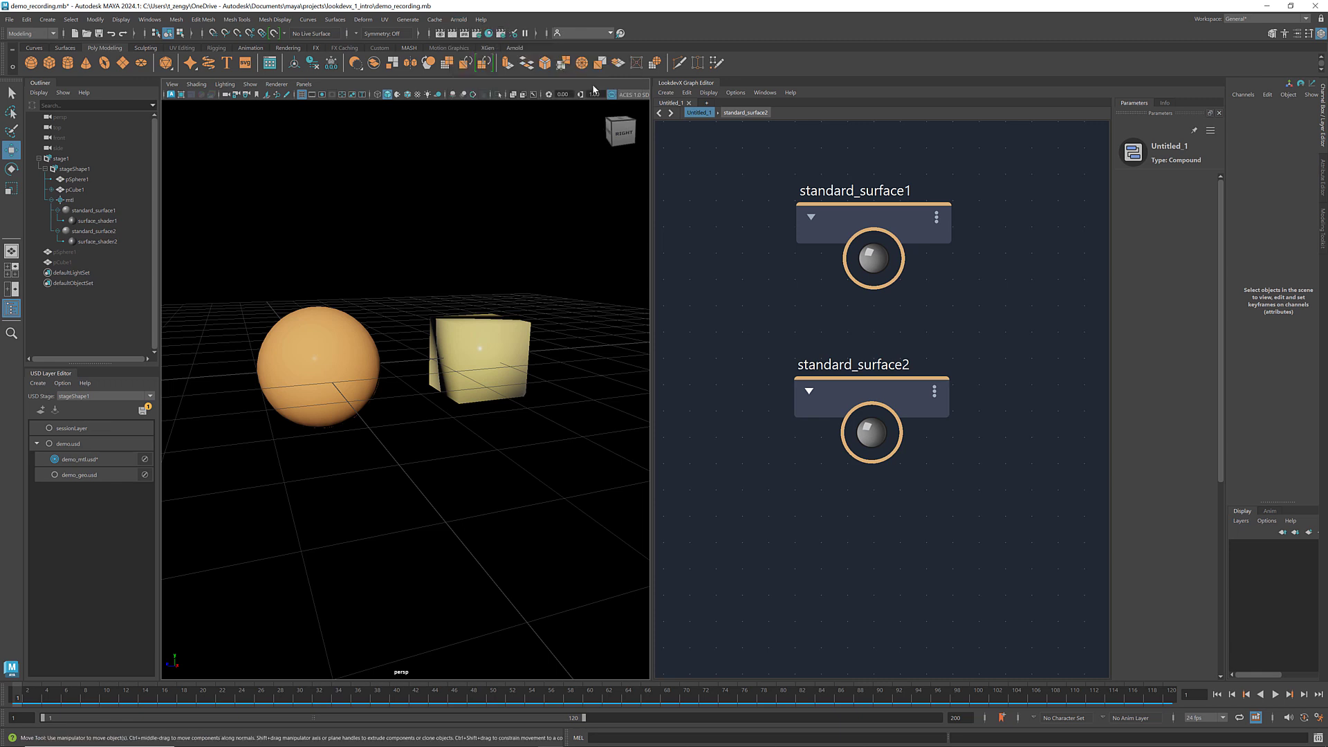
click(208, 184)
key(q)
Hide the viewport grid and run a brief Arnold render of the sphere and cube in the viewport.
click(301, 94)
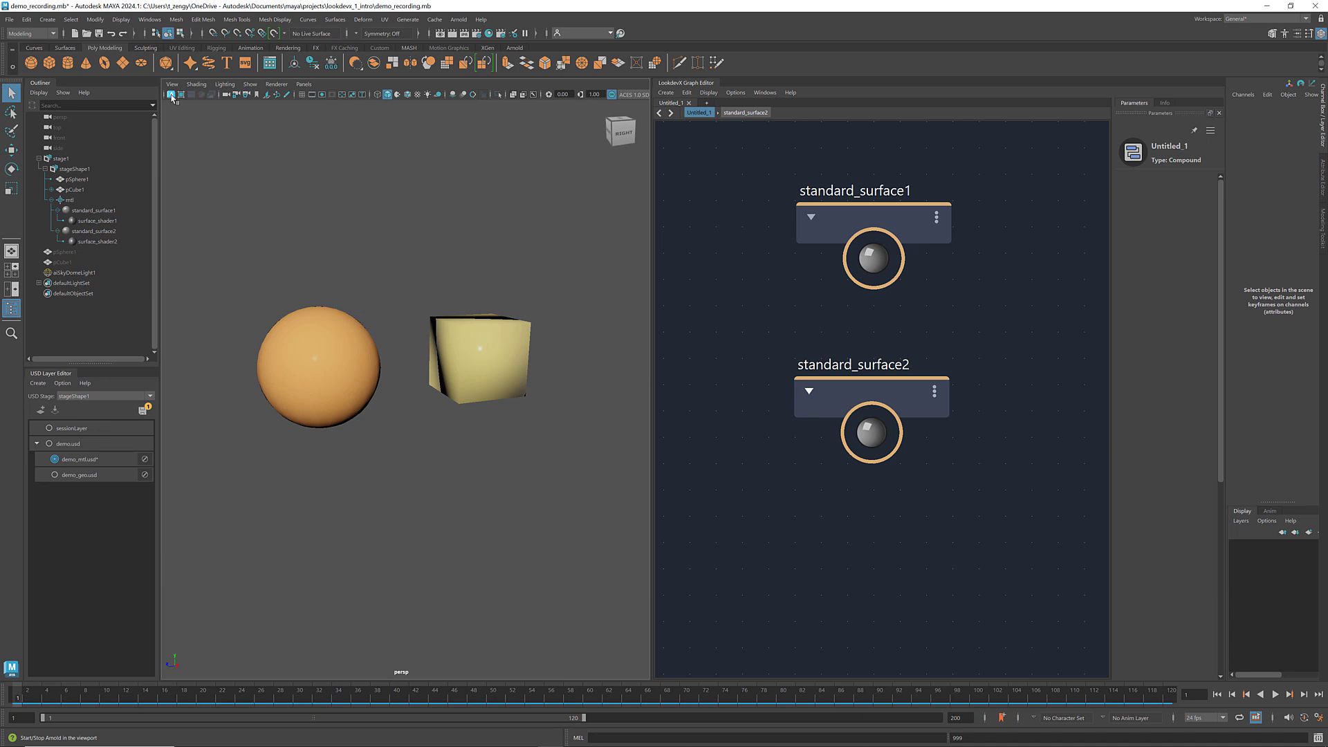
click(171, 95)
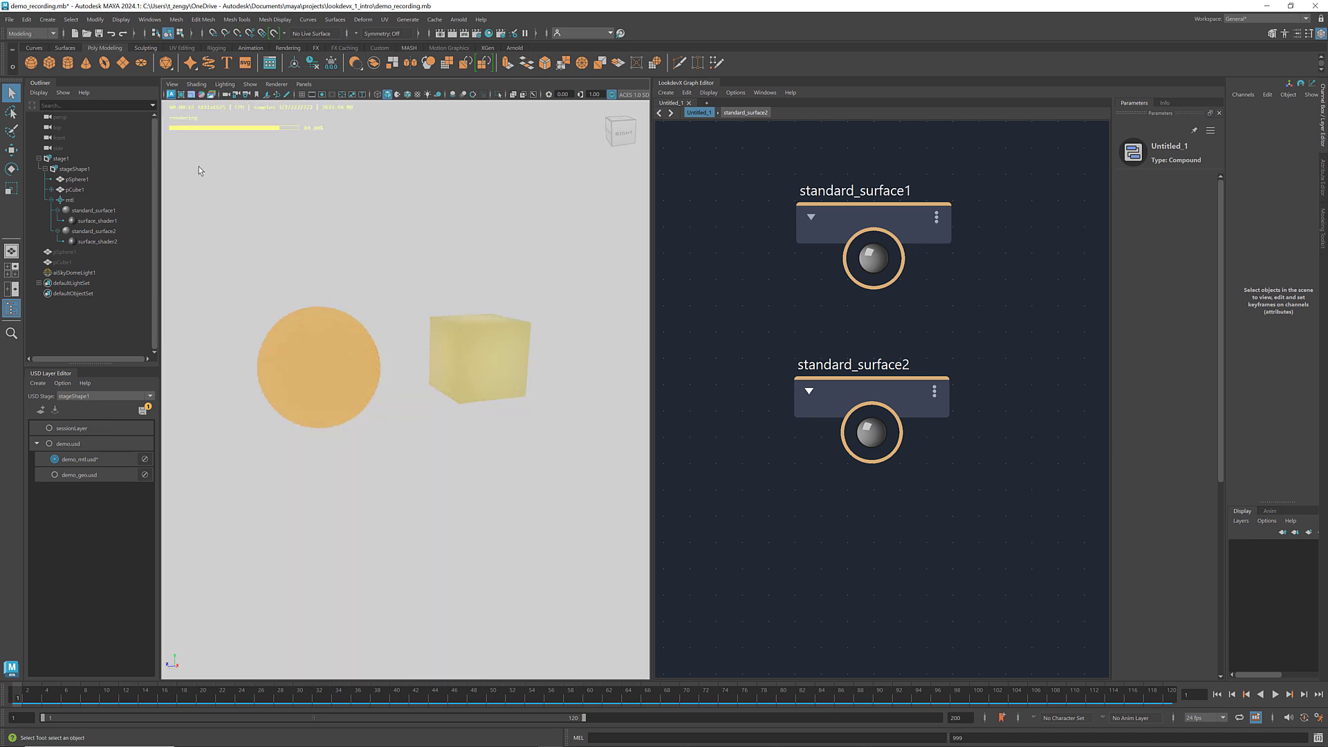
click(171, 94)
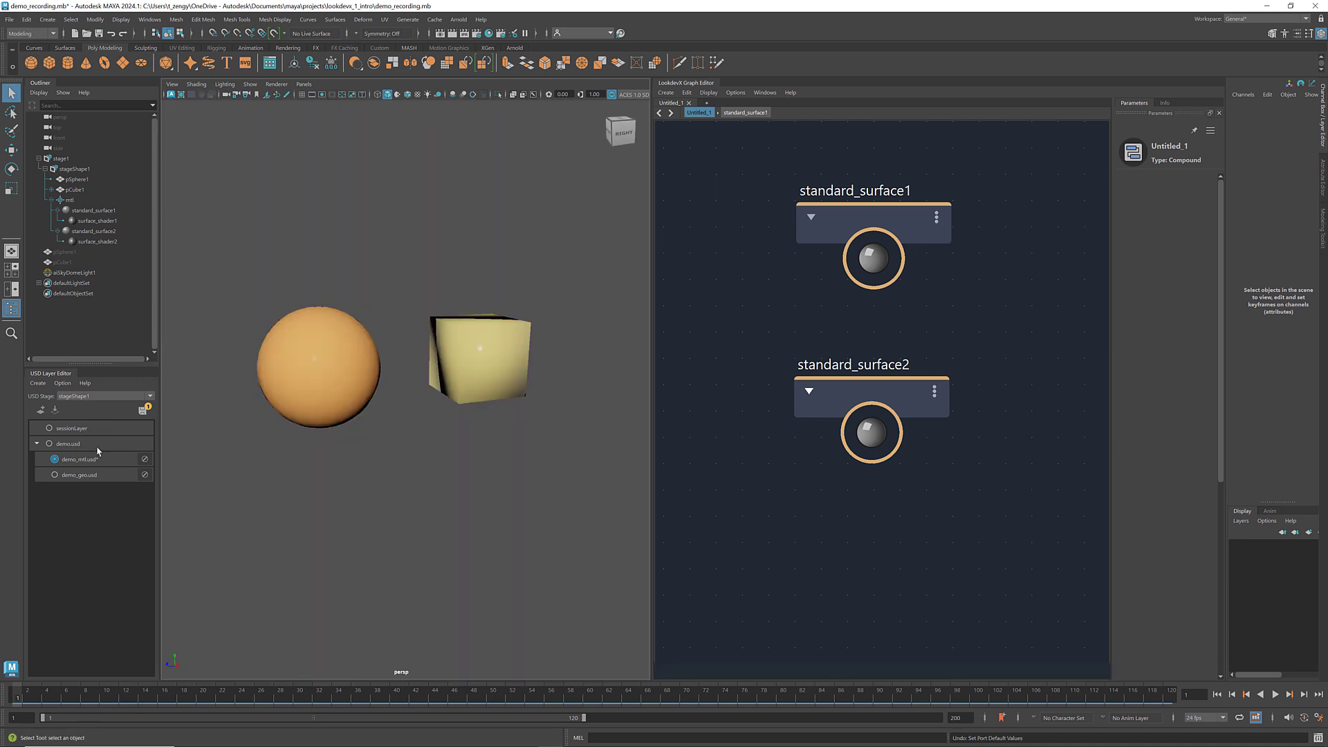
Save all edits on the stage, overwriting demo_mtl.usd.
click(142, 409)
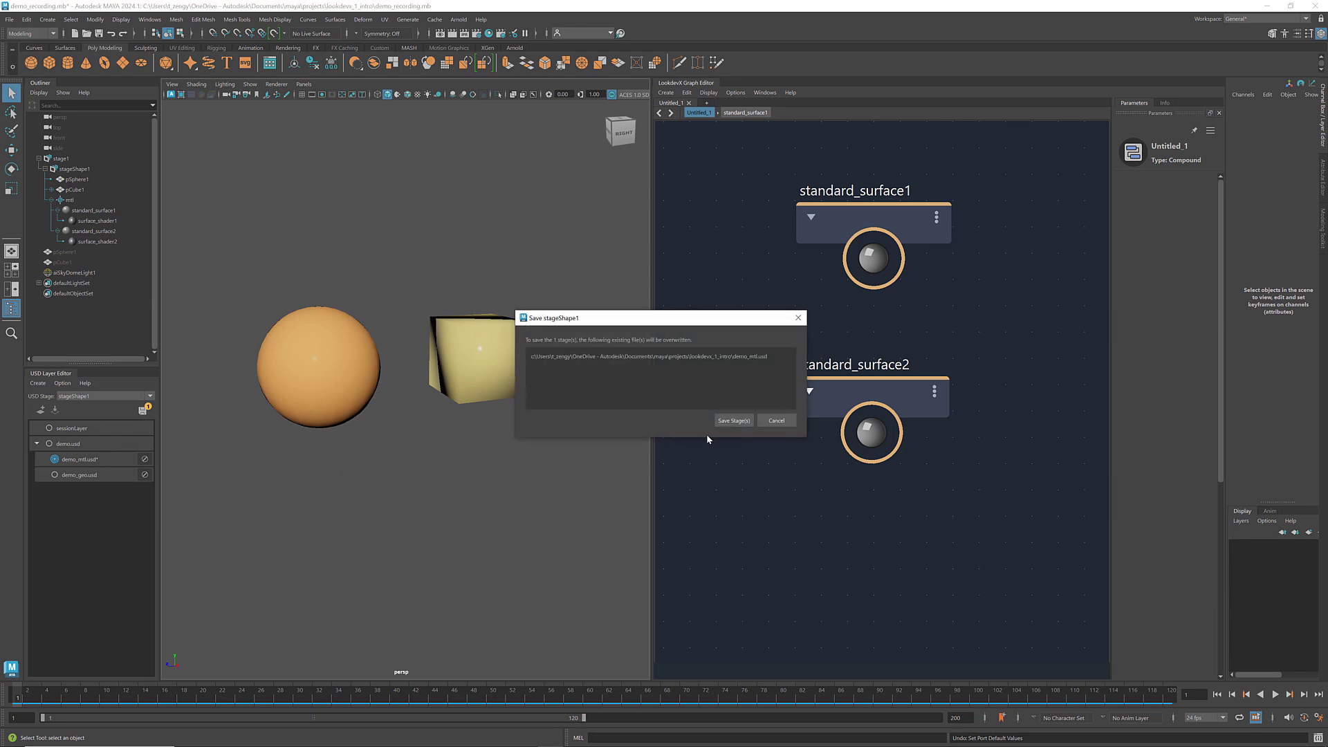
click(734, 421)
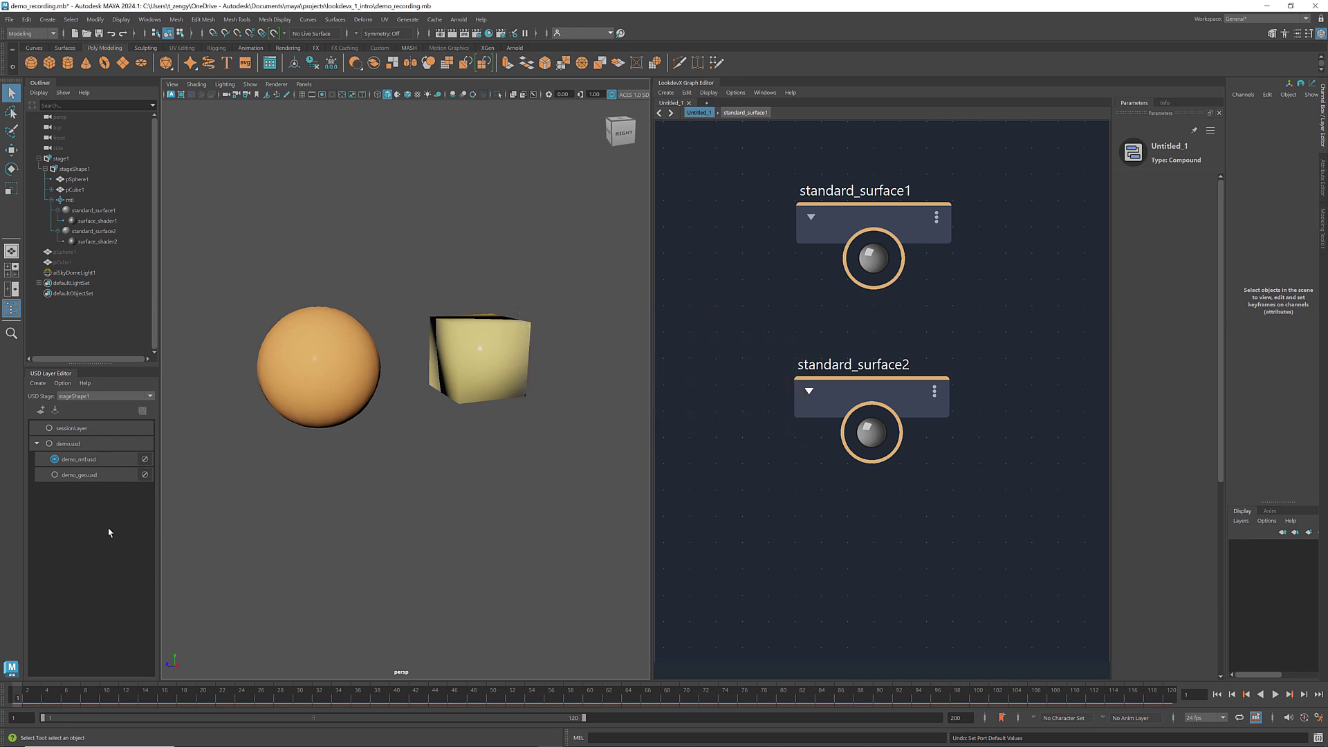
Print the demo.usd and demo_geo.usd layers to the Script Editor, enlarge its output area and examine the sublayers and mesh definitions.
right_click(86, 443)
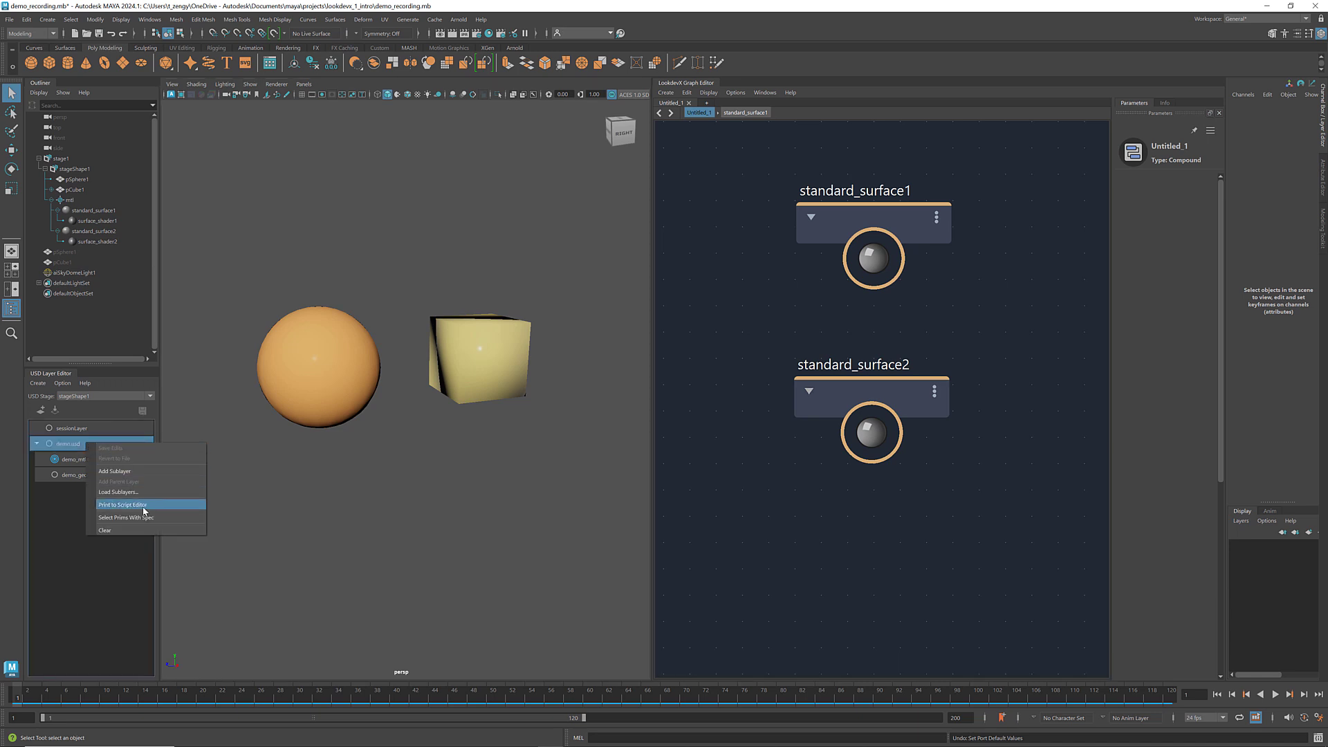
click(143, 510)
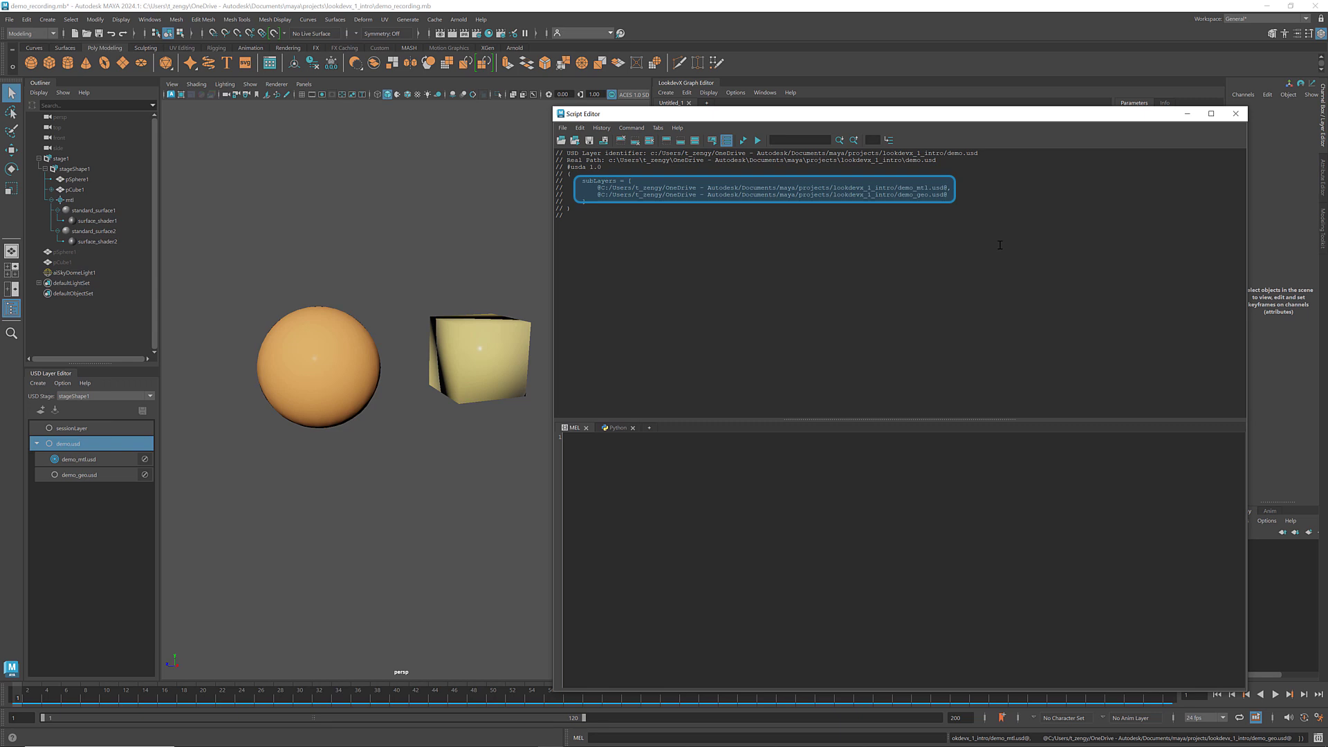
right_click(79, 474)
click(126, 529)
scroll(823, 334, up, 8)
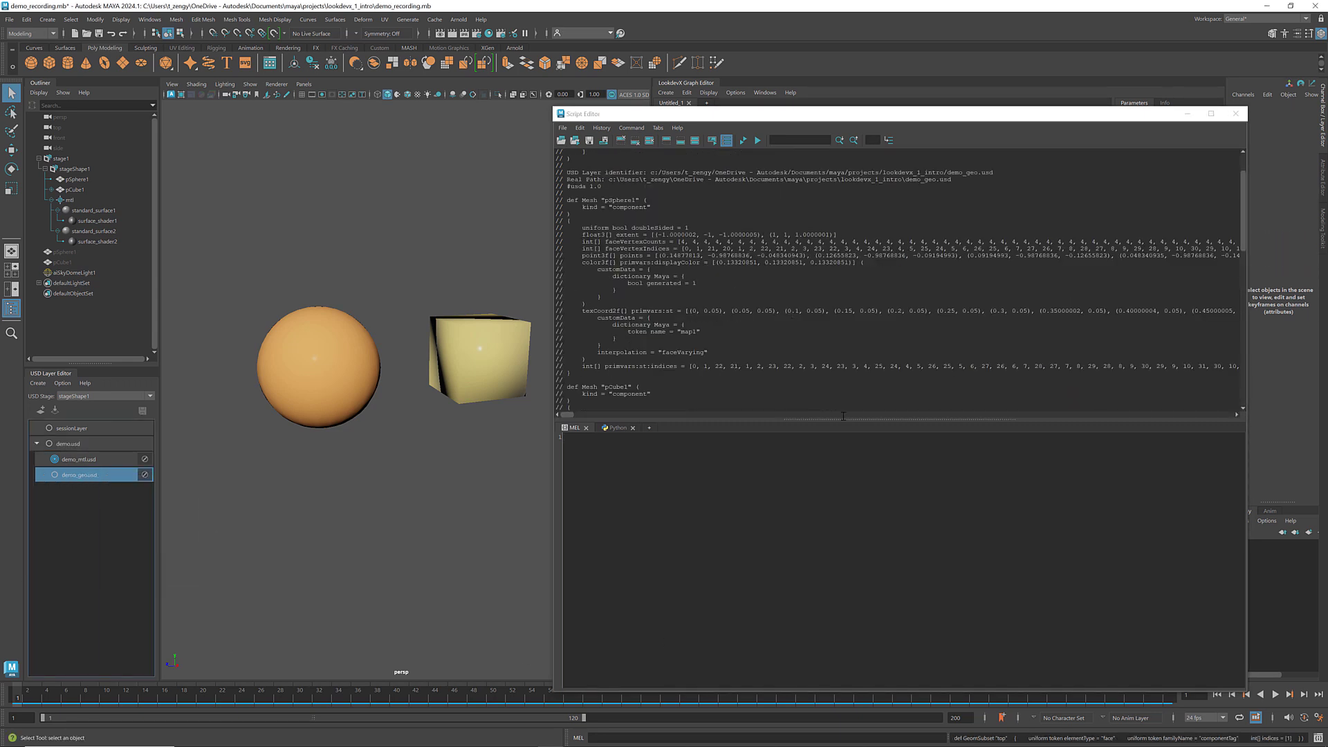
drag(843, 415, 889, 661)
drag(1248, 107, 1219, 3)
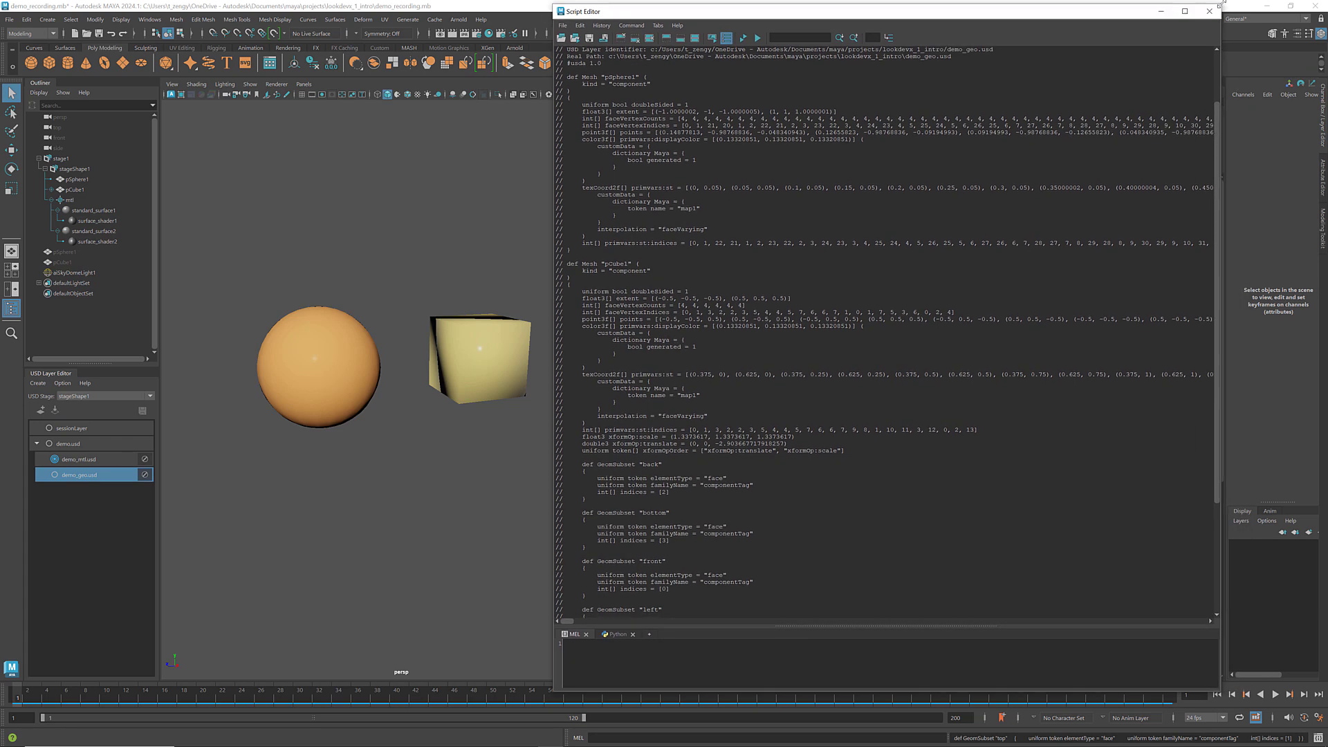
scroll(1026, 385, up, 3)
scroll(1029, 363, down, 3)
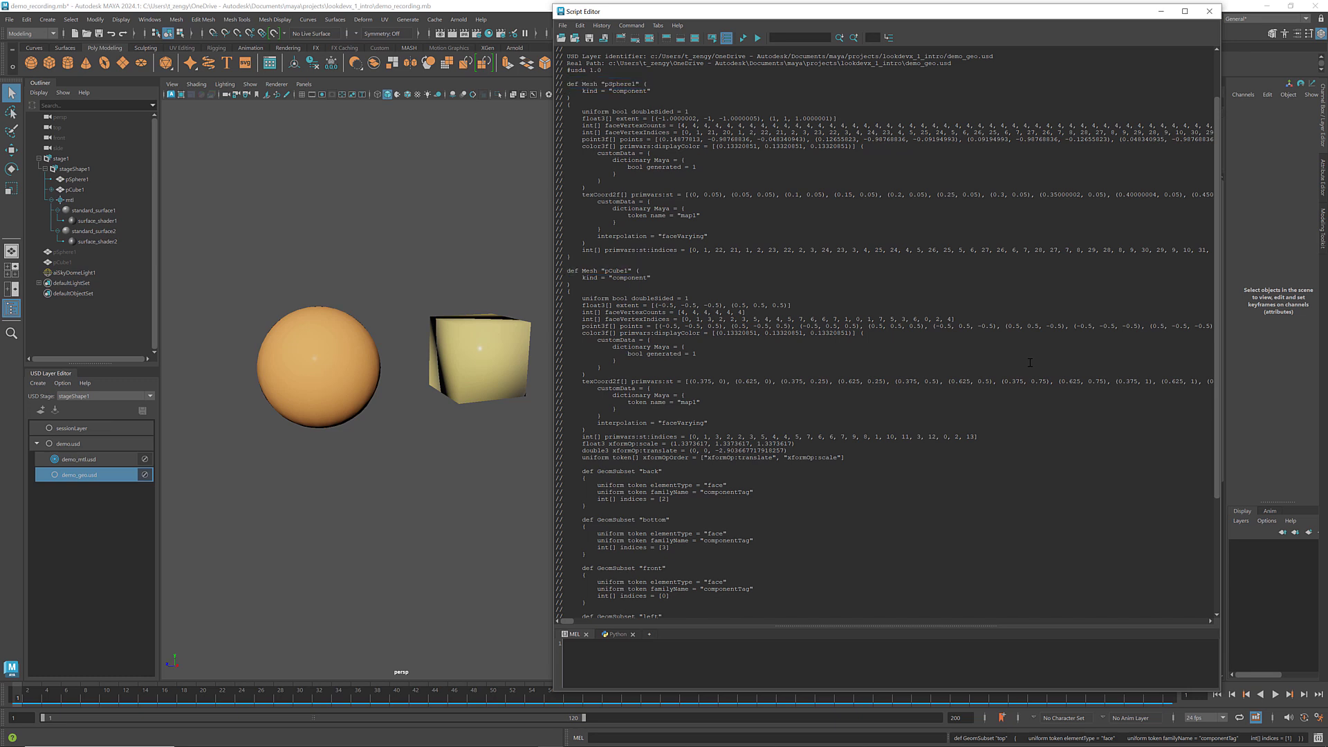
scroll(821, 467, down, 8)
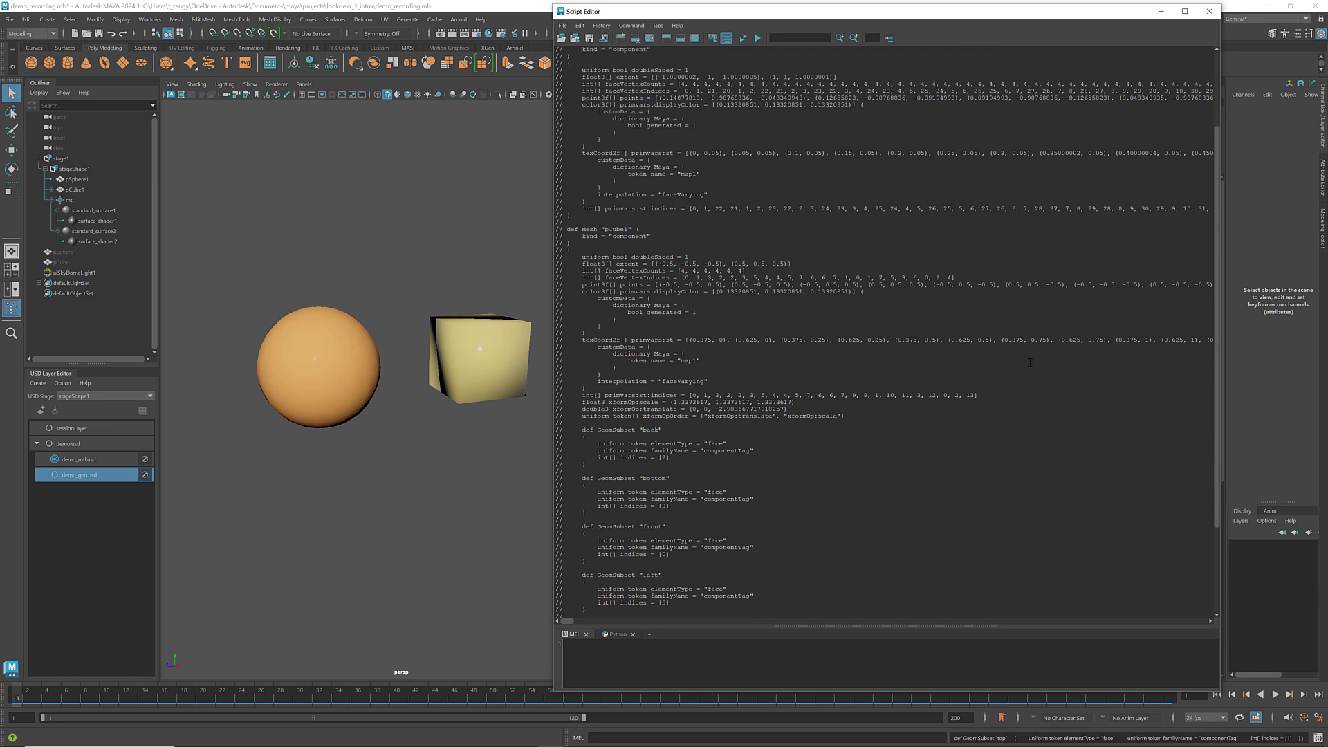
Print the demo_mtl.usd layer to the Script Editor, examine its materials and bindings, and close the editor.
right_click(84, 462)
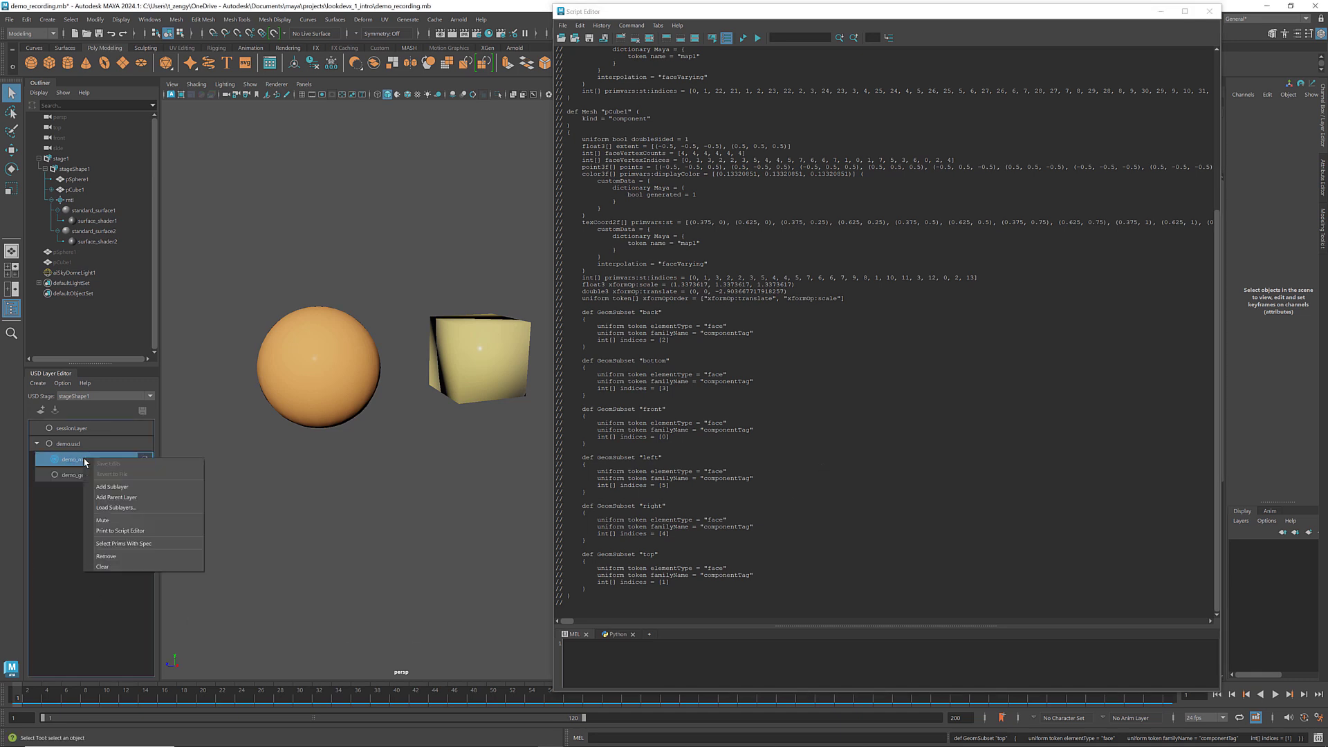
click(132, 530)
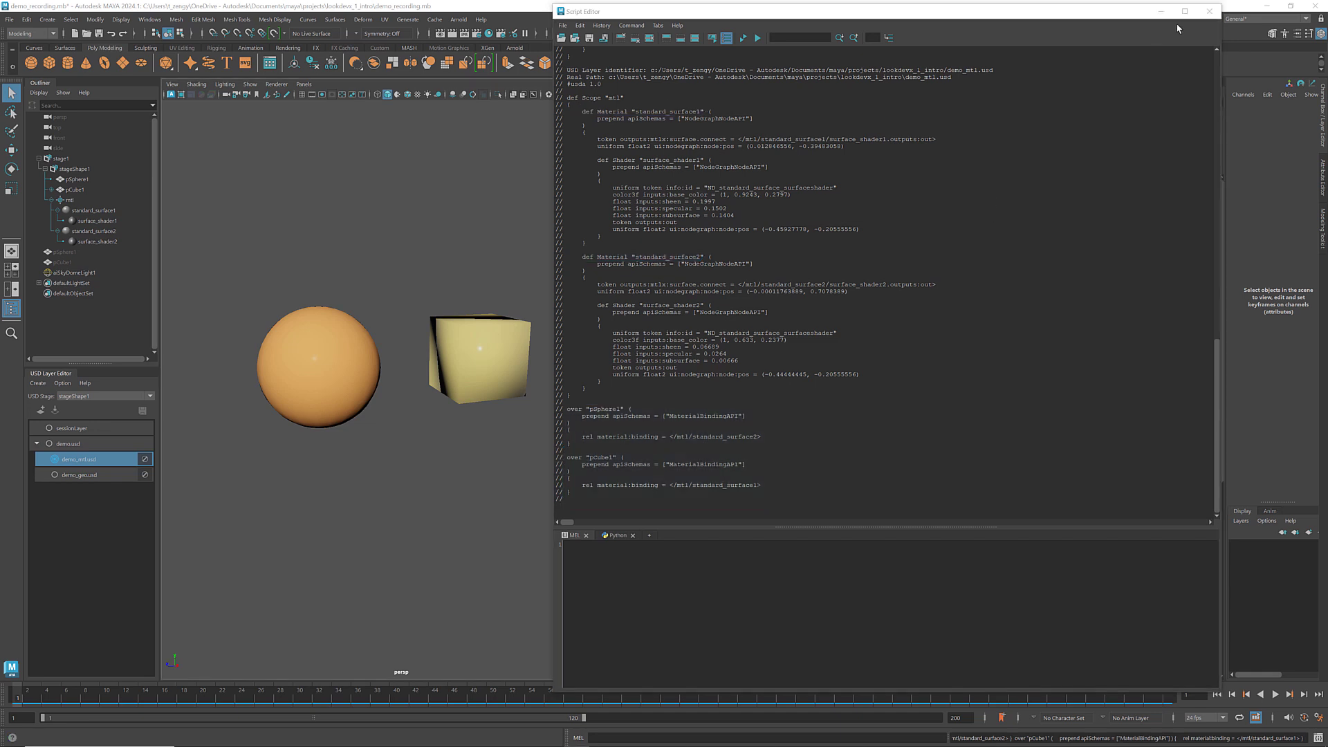
click(1212, 12)
key(ctrl+h)
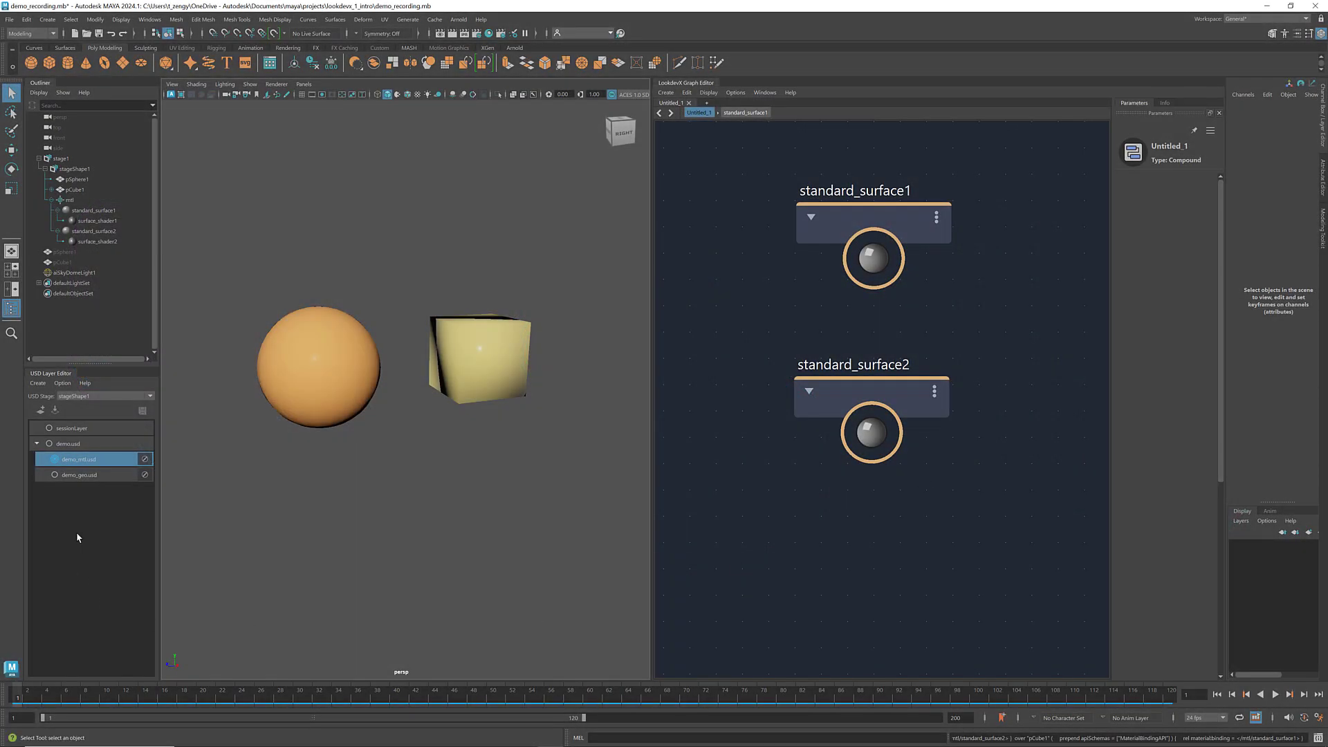
Collapse the first USD stage in the outliner and hide it from the scene.
click(39, 158)
click(66, 162)
key(ctrl+h)
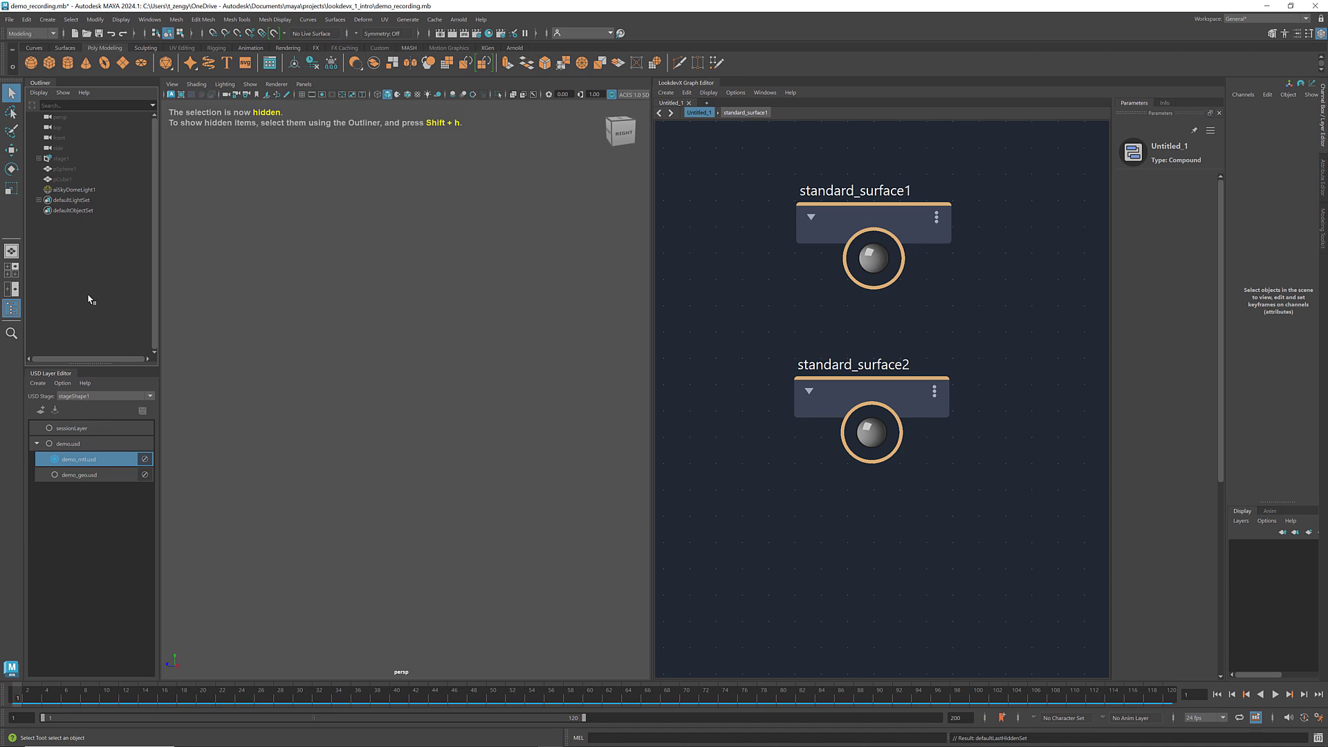
Create a new USD stage with a new layer and save its anonymous layer as shoe.usd in the assets folder.
click(37, 383)
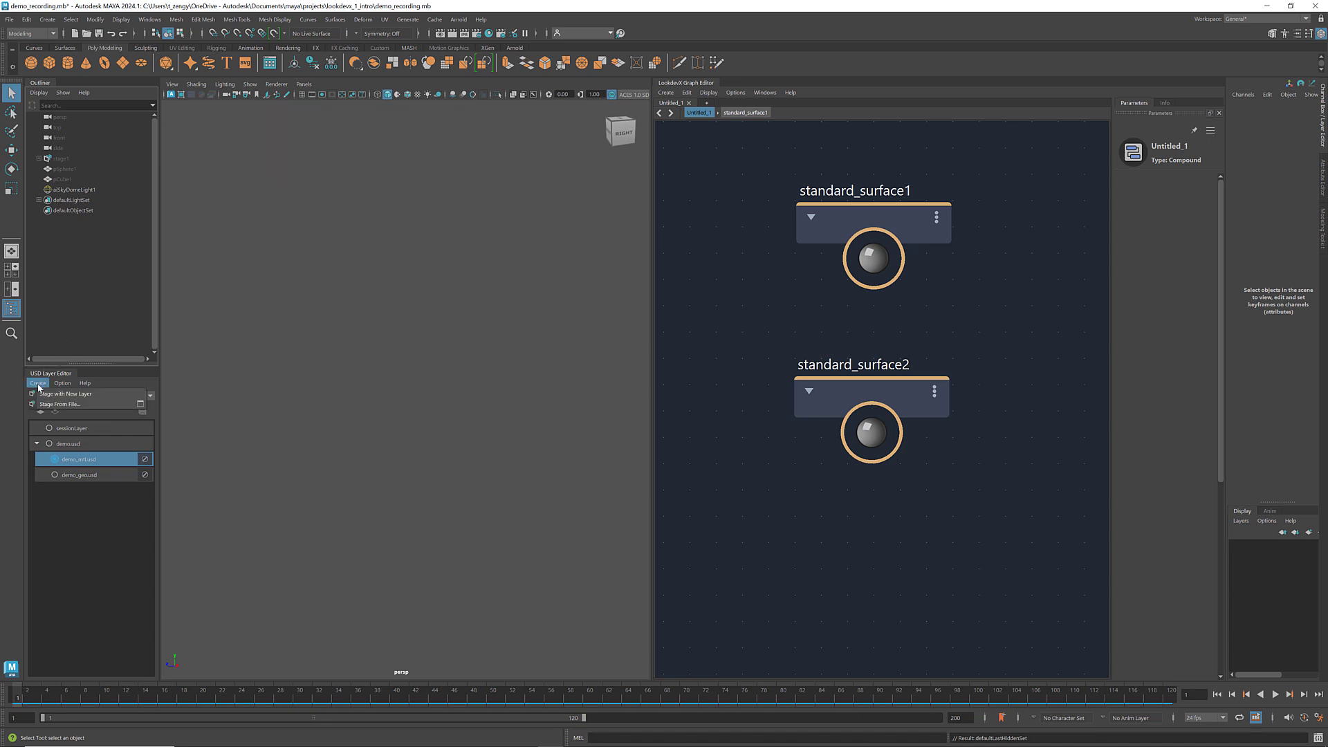
click(47, 394)
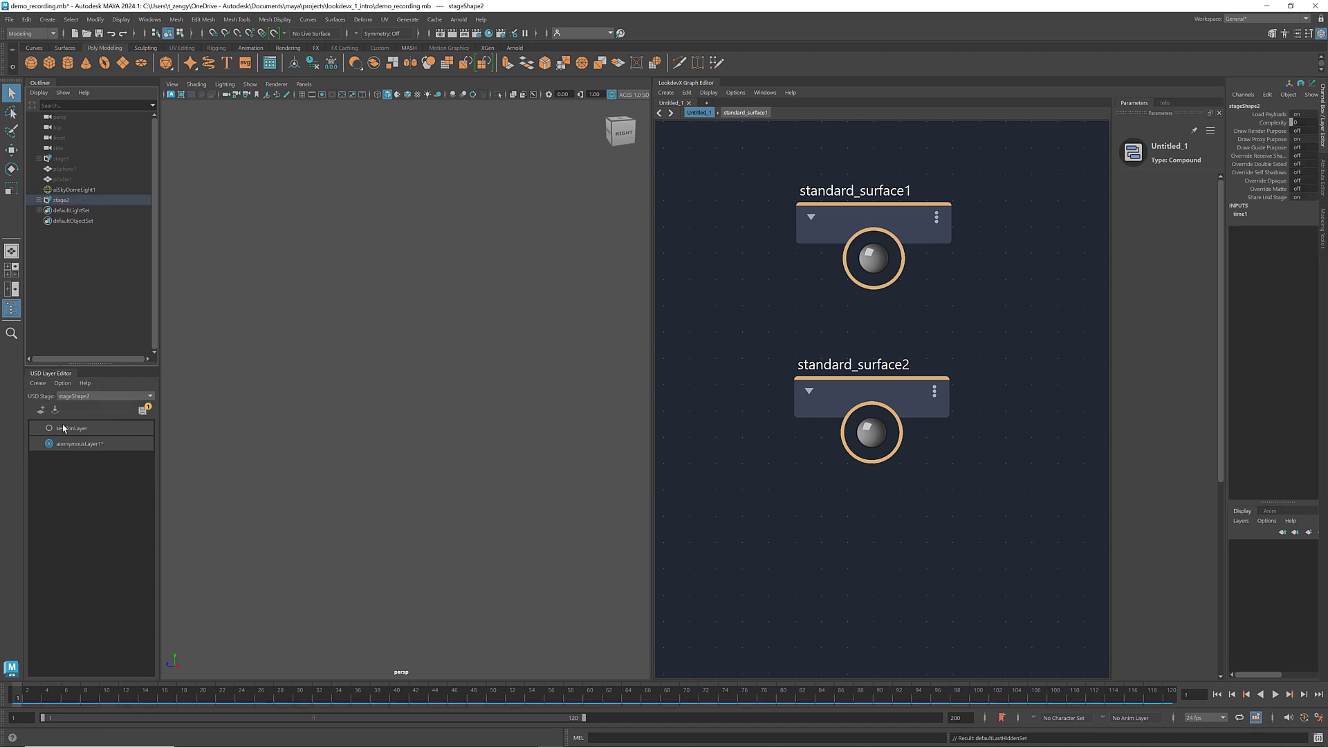
double_click(90, 446)
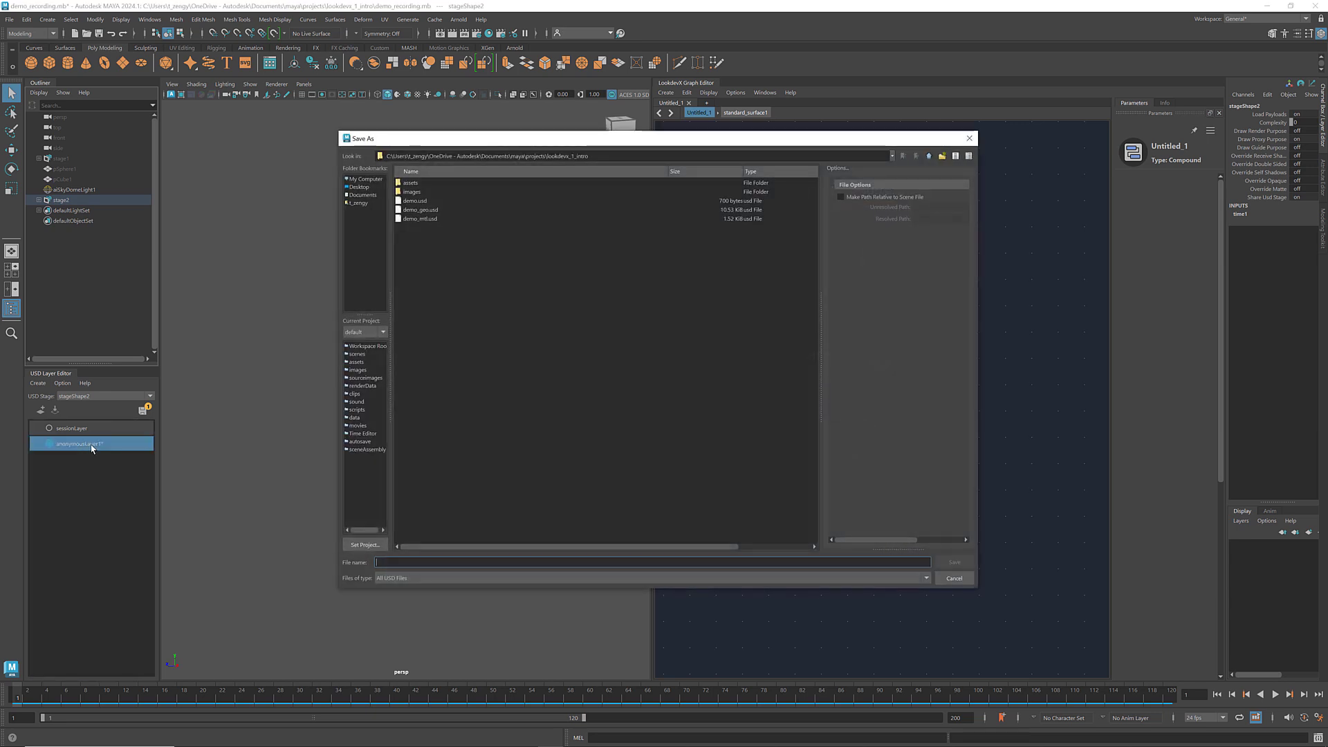
double_click(411, 183)
click(395, 560)
text(shoe.usd)
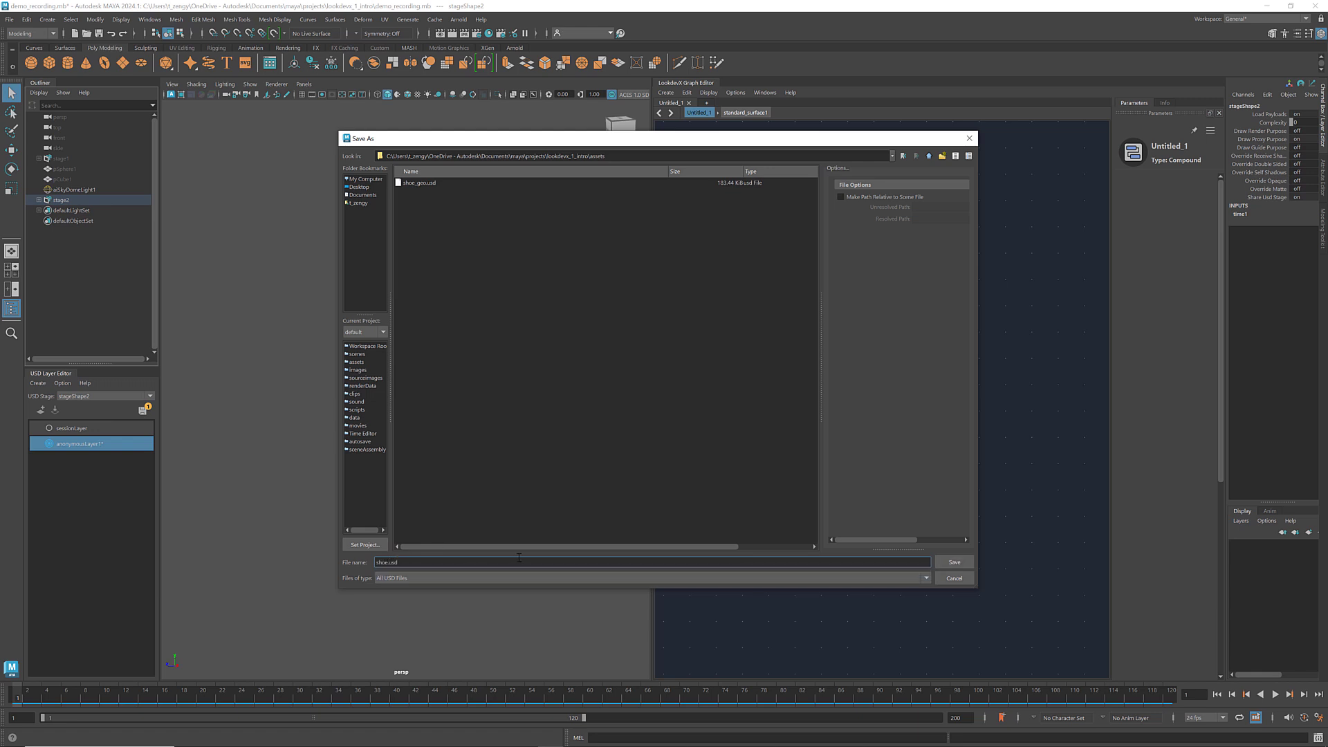
click(954, 562)
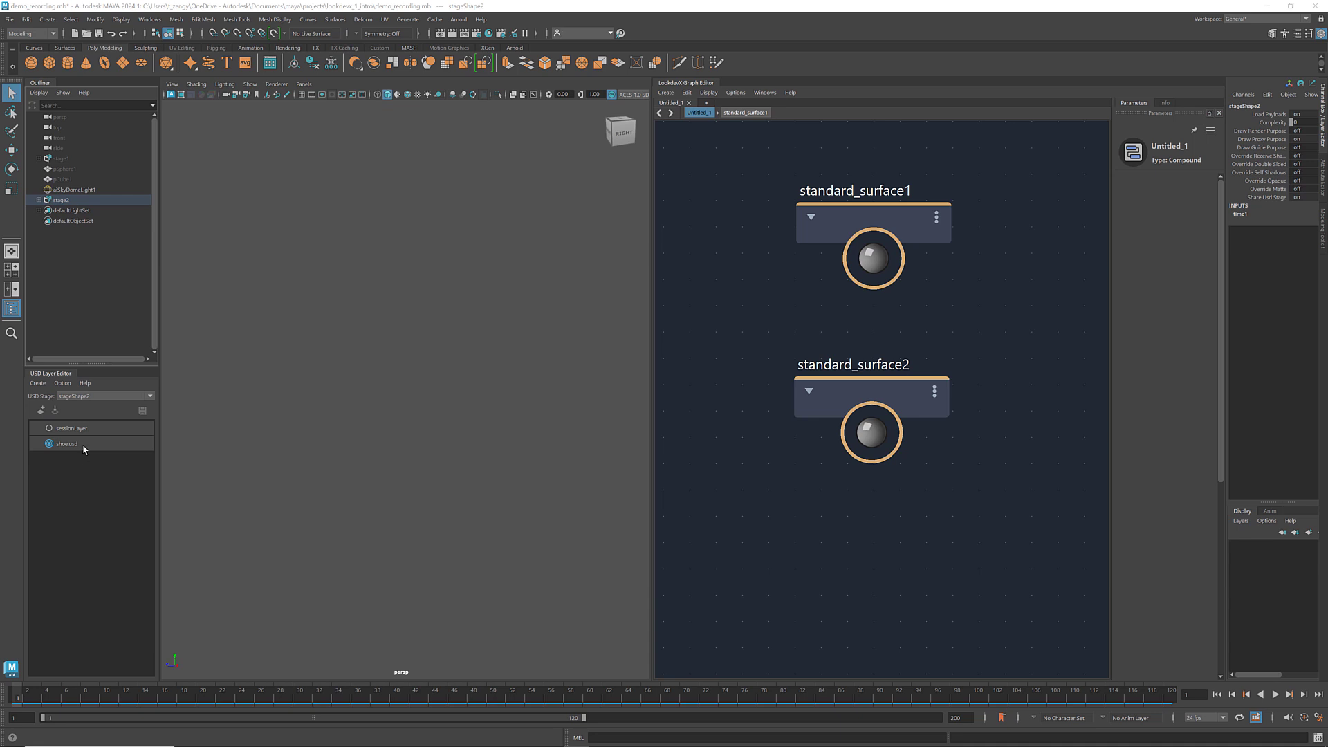
Load shoe_geo.usd from the assets folder as a sublayer of shoe.usd and frame the shoe with nothing selected.
right_click(84, 448)
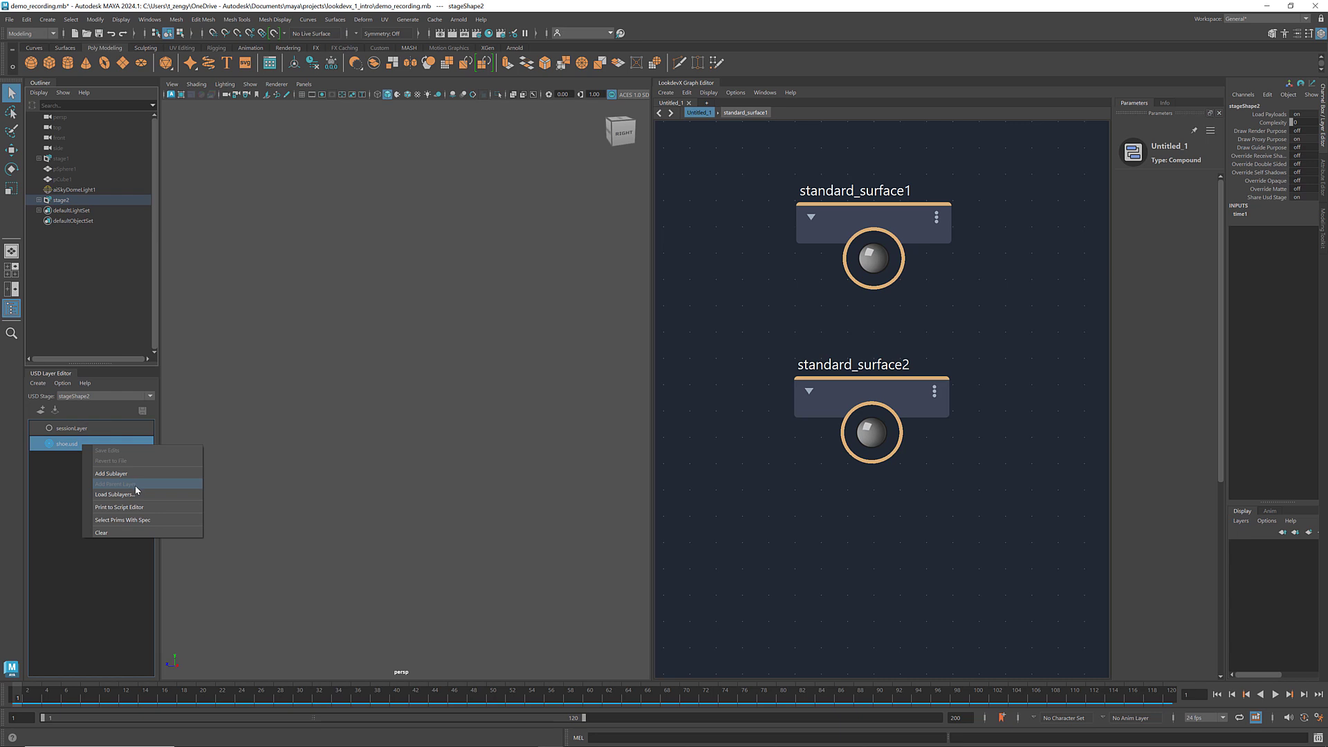
click(115, 495)
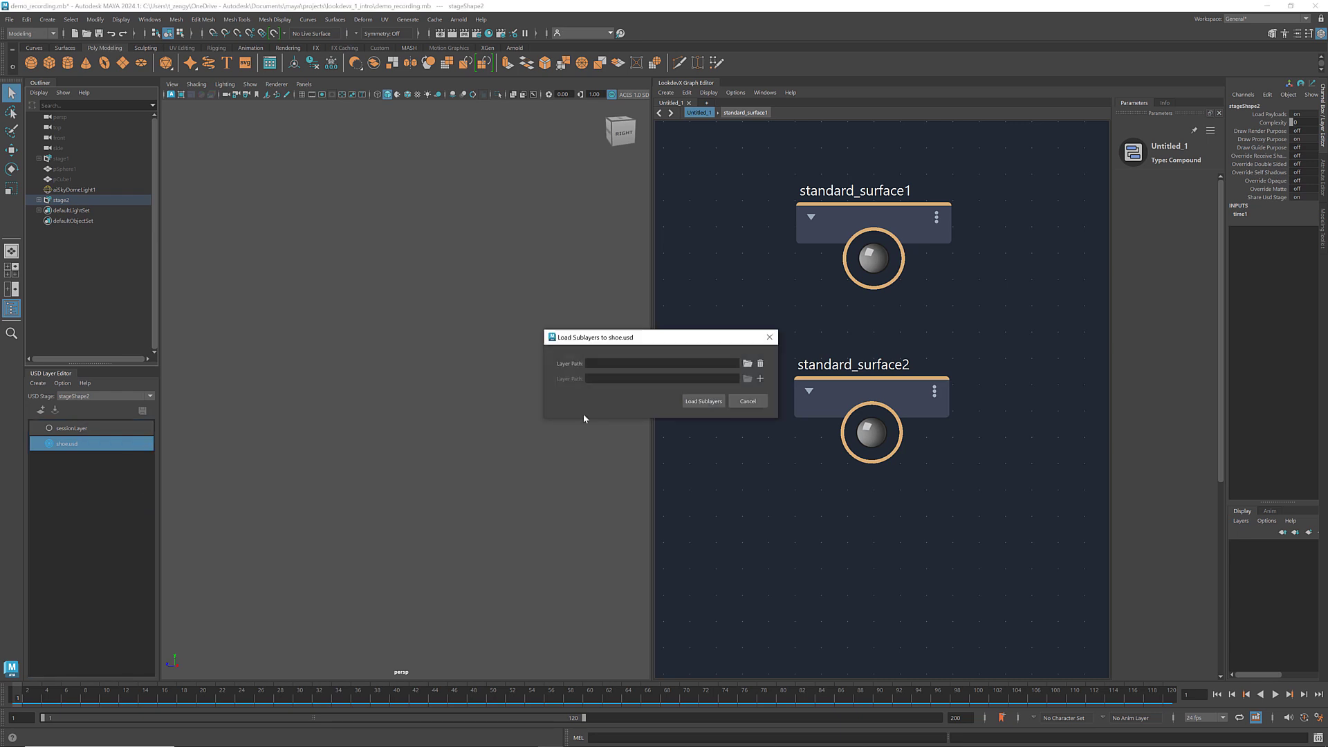
click(753, 363)
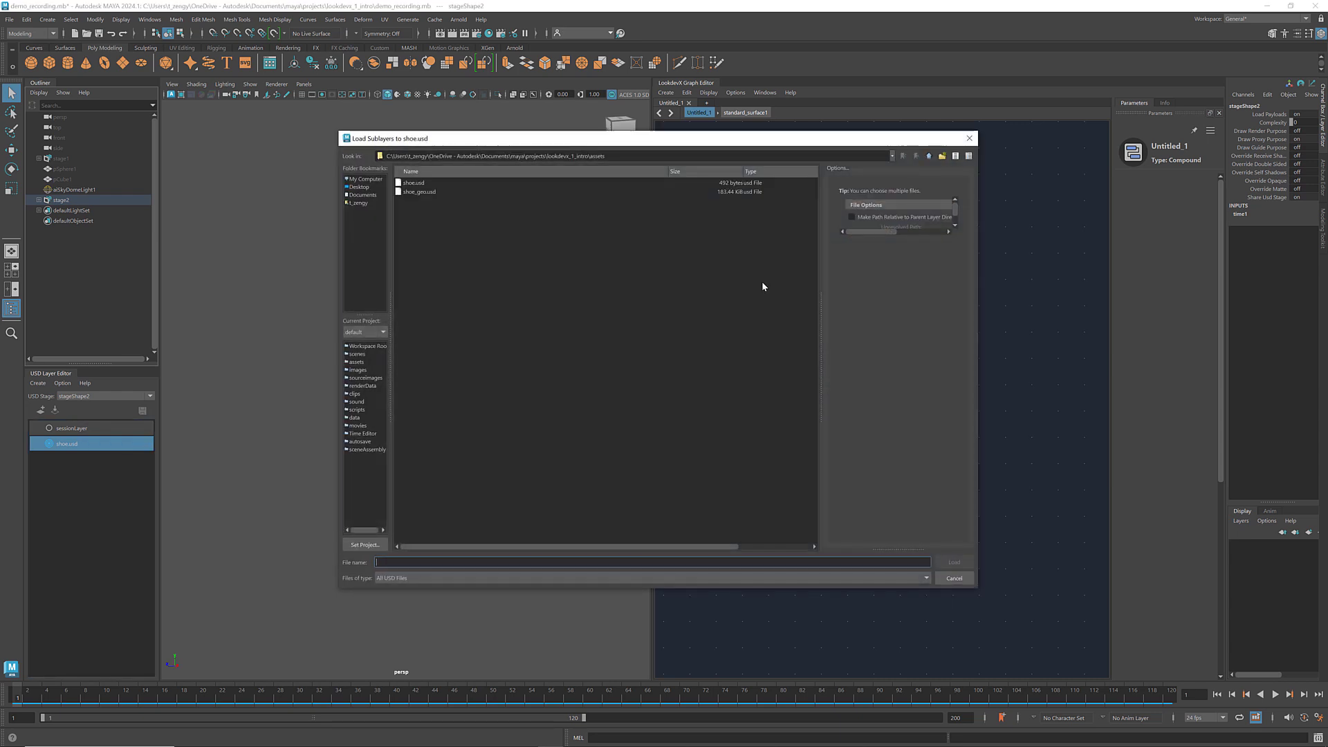
click(419, 192)
click(953, 562)
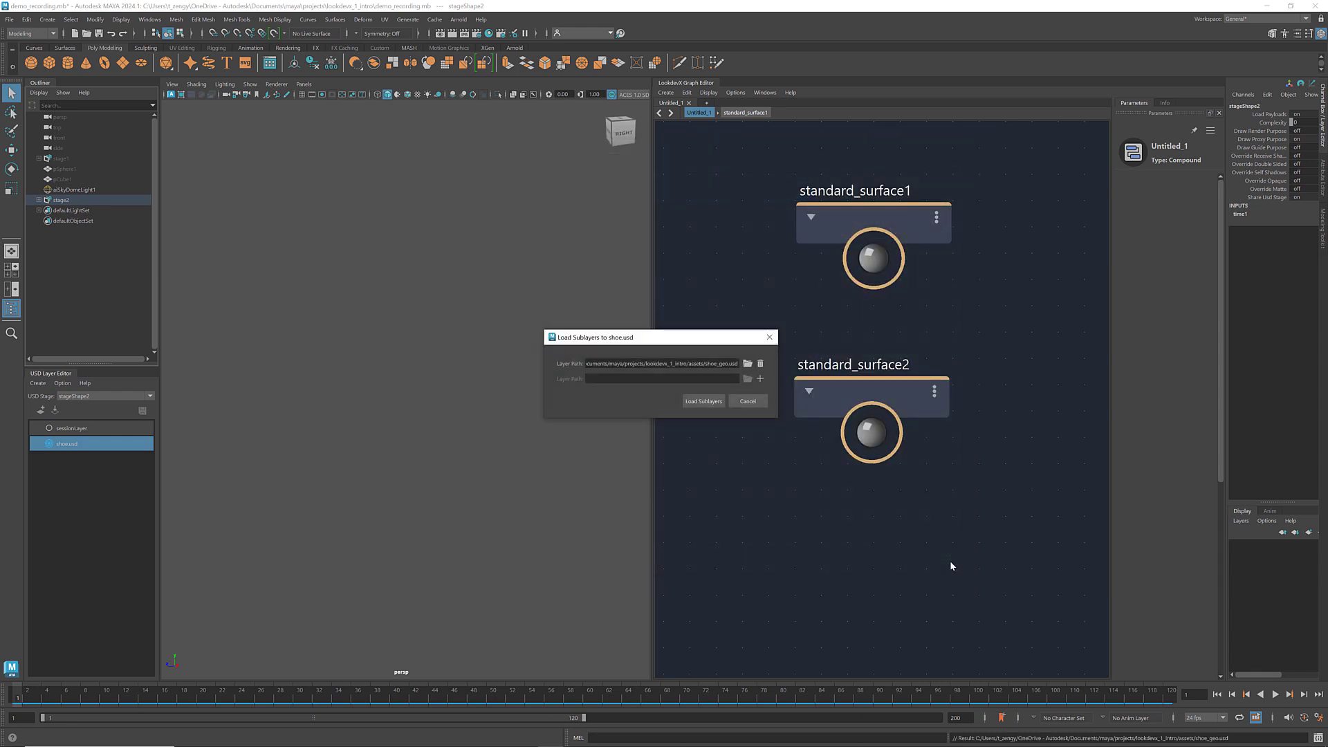
click(703, 402)
scroll(484, 488, down, 5)
alt+drag(383, 473, 494, 491)
click(491, 484)
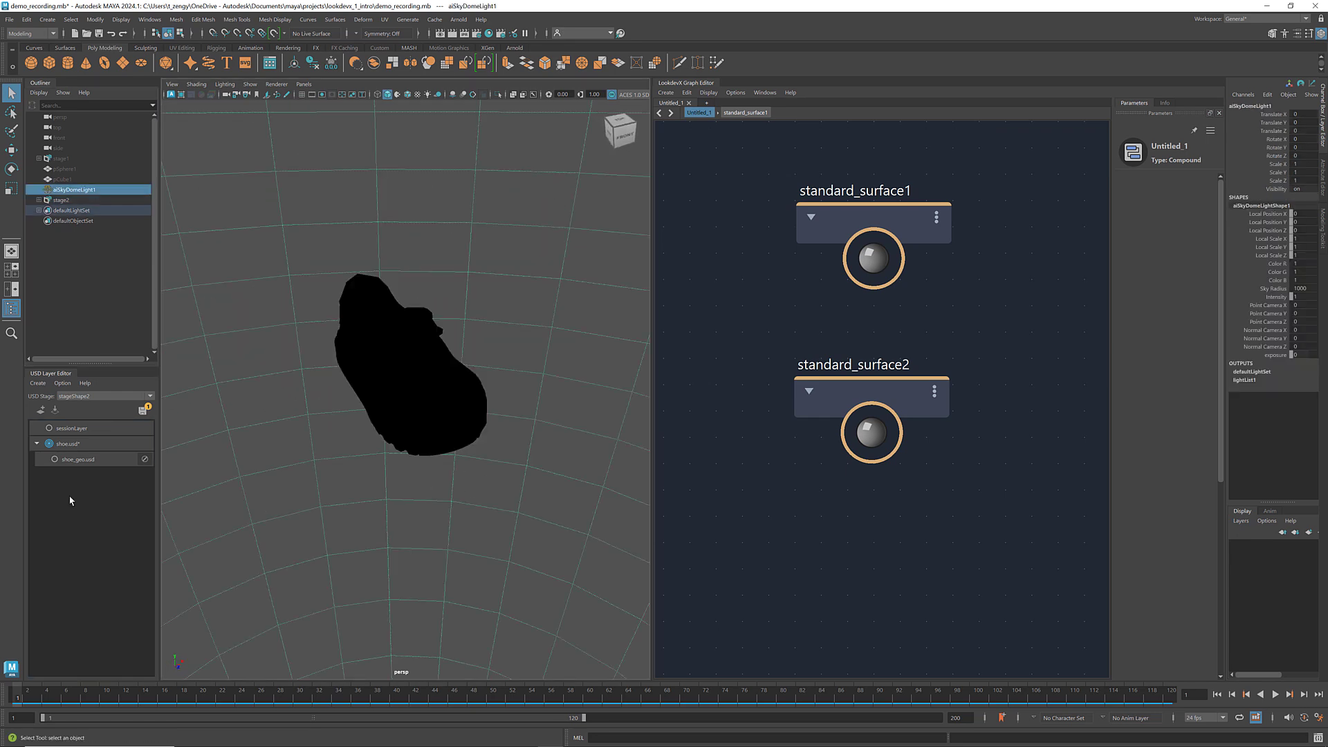
click(108, 290)
scroll(506, 426, up, 1)
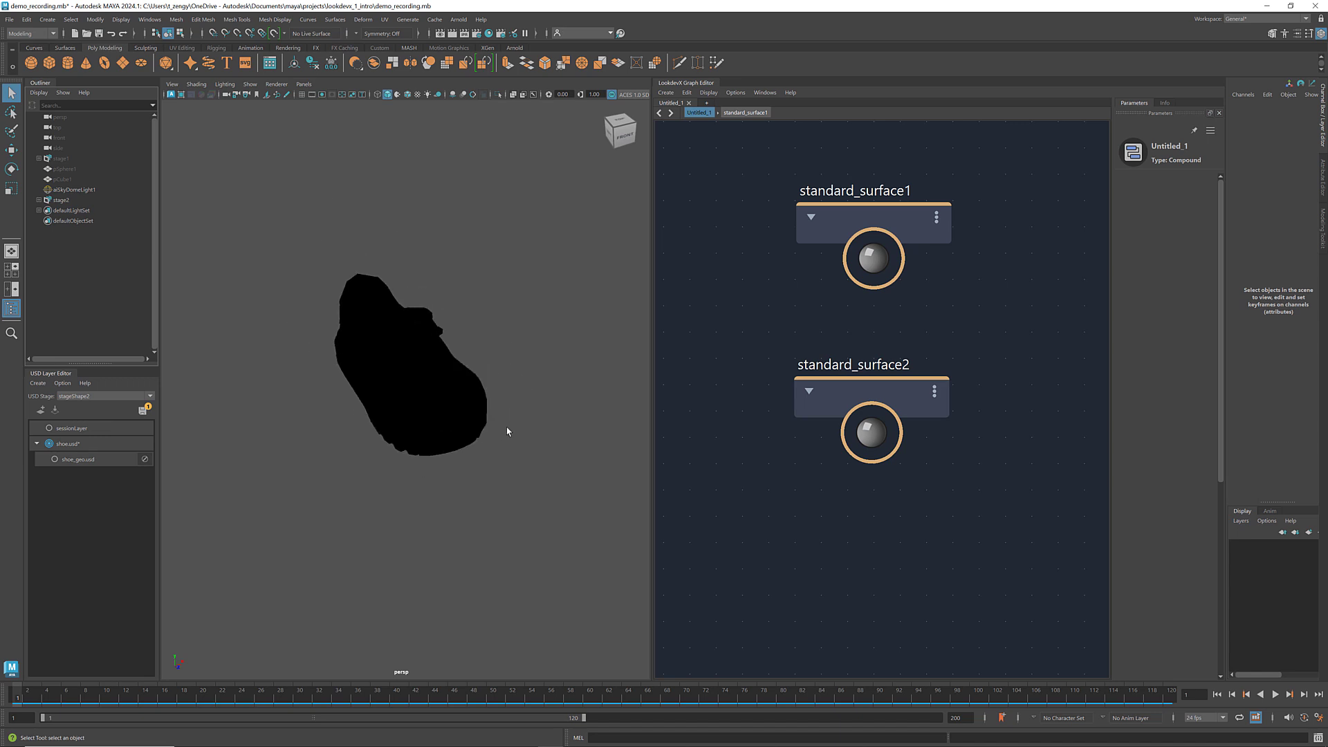
Expand stage2 down to the shoe meshes and select each one to examine which part of the shoe it covers.
click(39, 200)
click(45, 211)
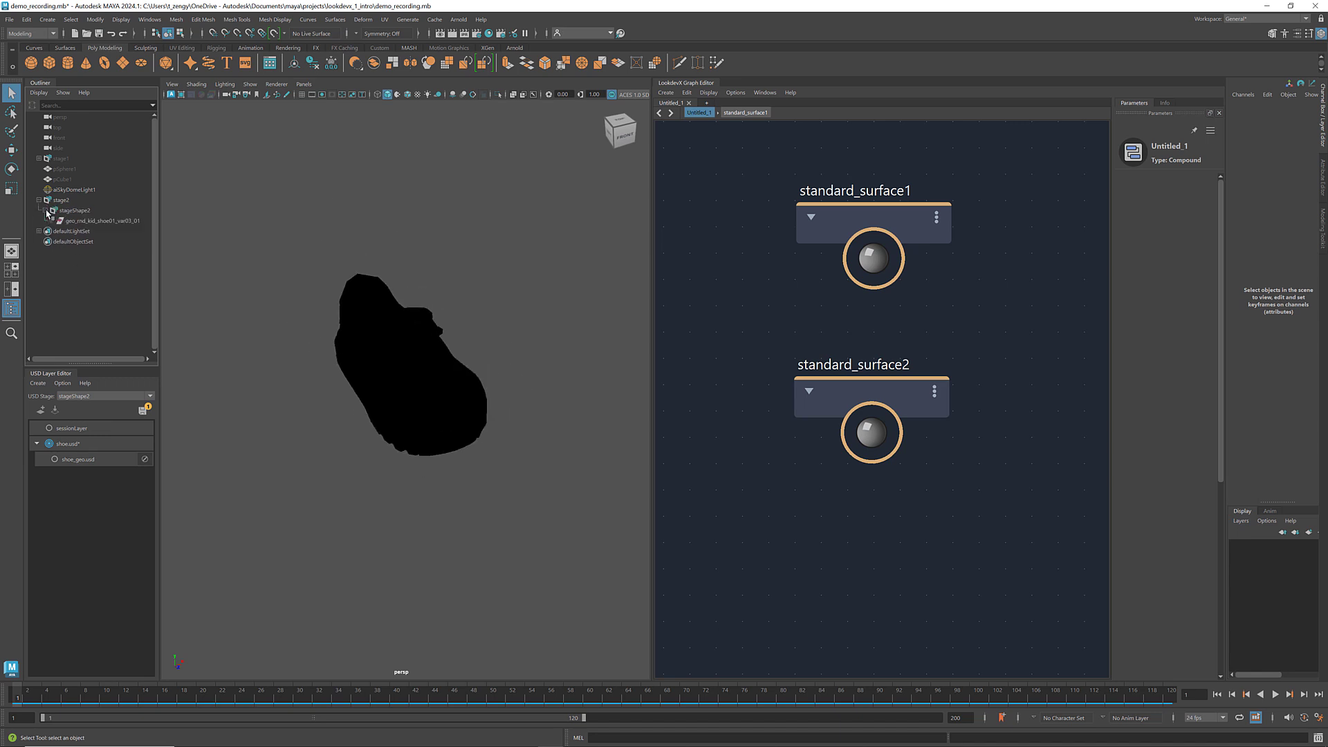
click(54, 221)
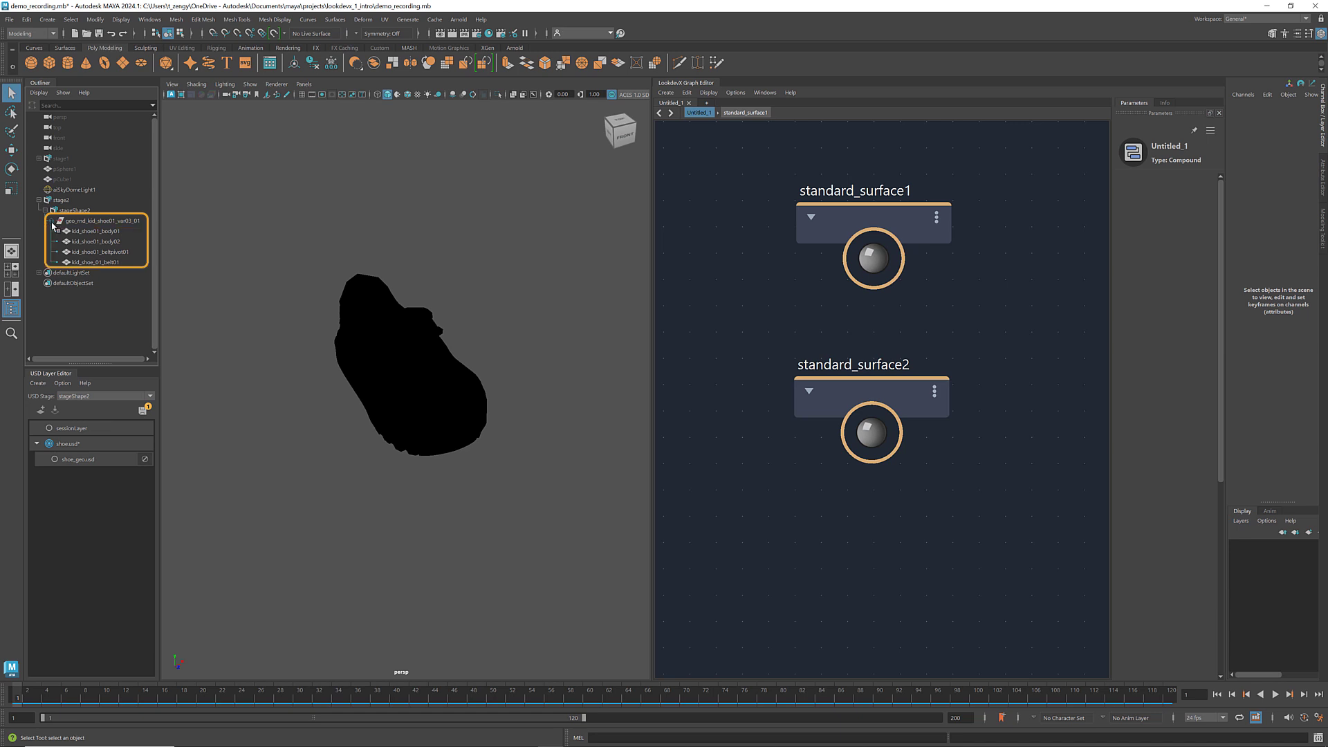
click(105, 234)
click(105, 243)
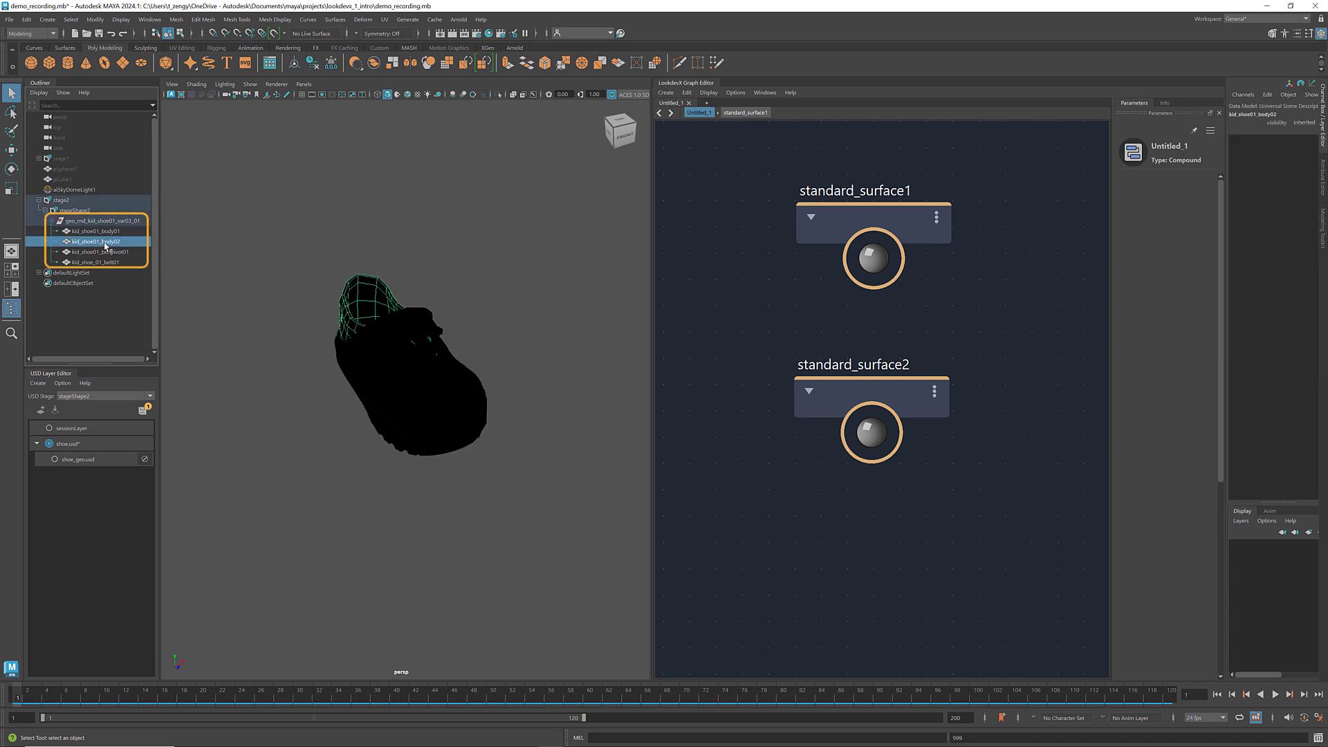
click(106, 253)
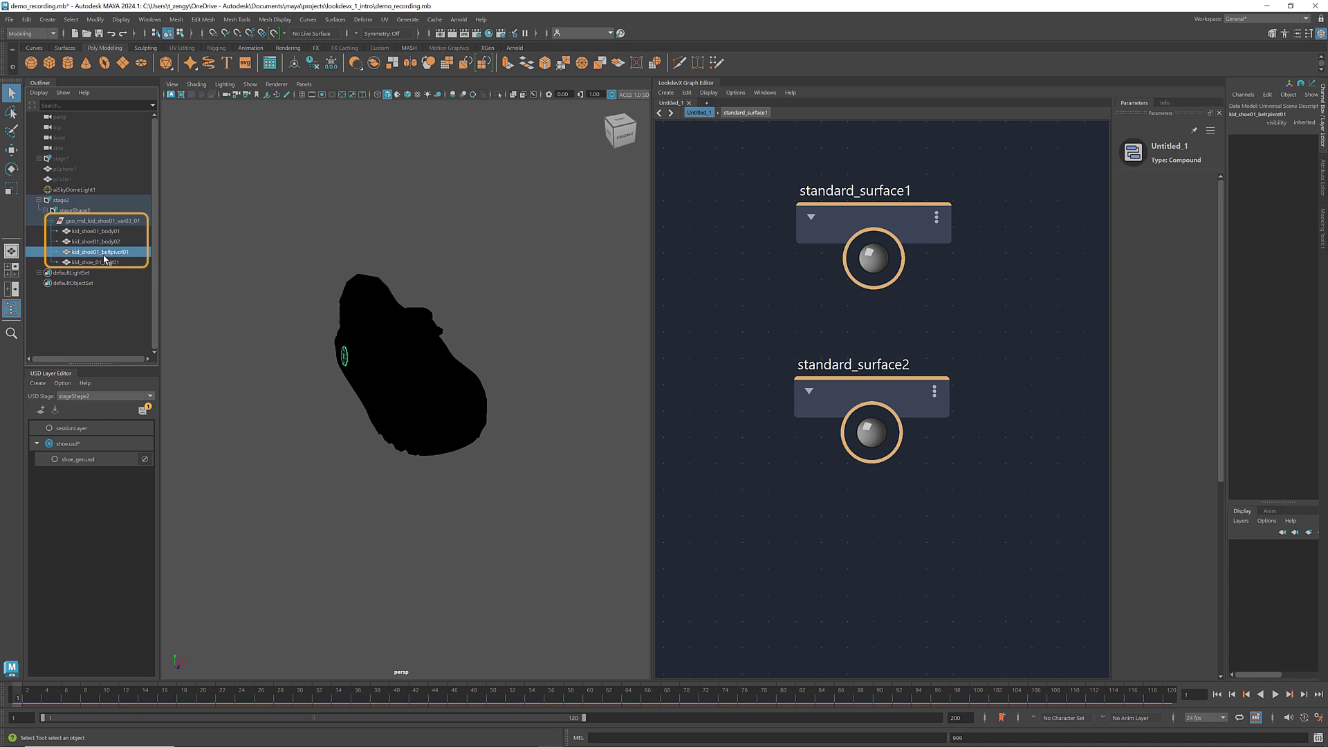
click(105, 263)
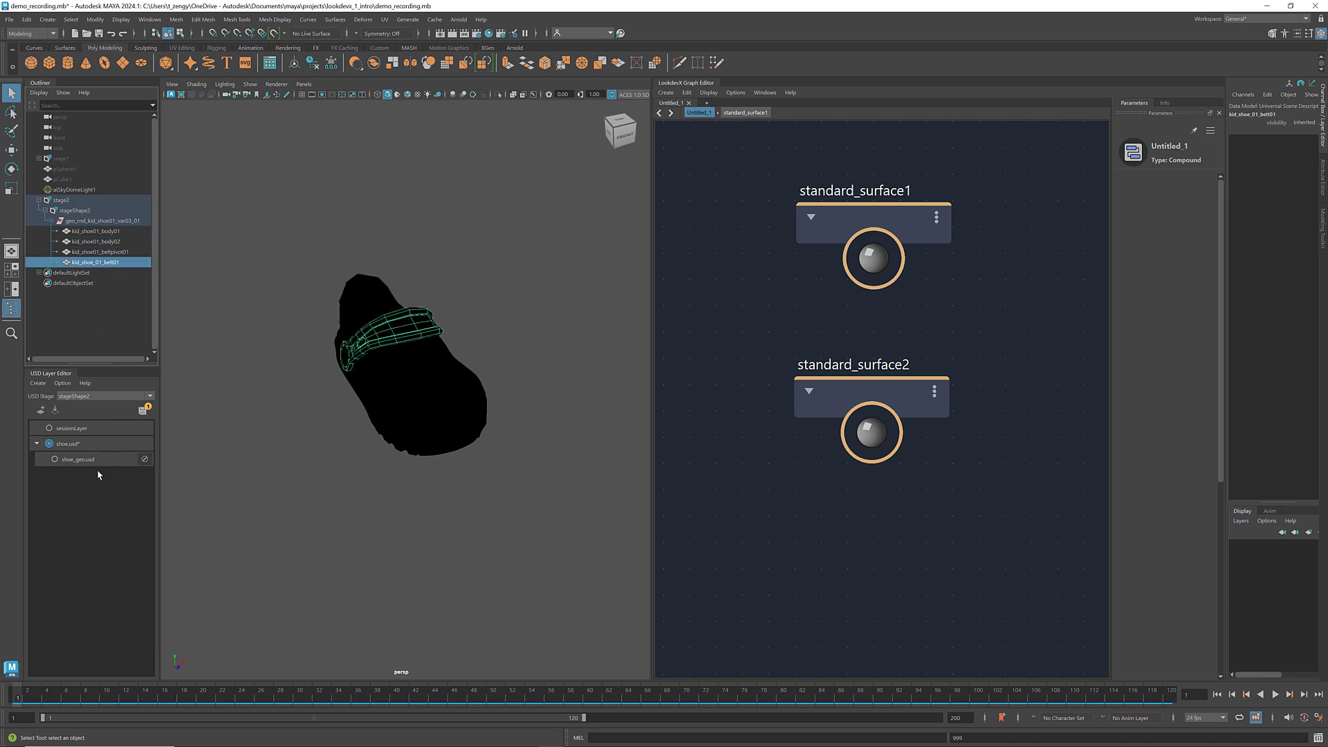
Add a sublayer under shoe.usd, saved as shoe_mtl.usd in the assets folder, and make it the target layer.
right_click(91, 446)
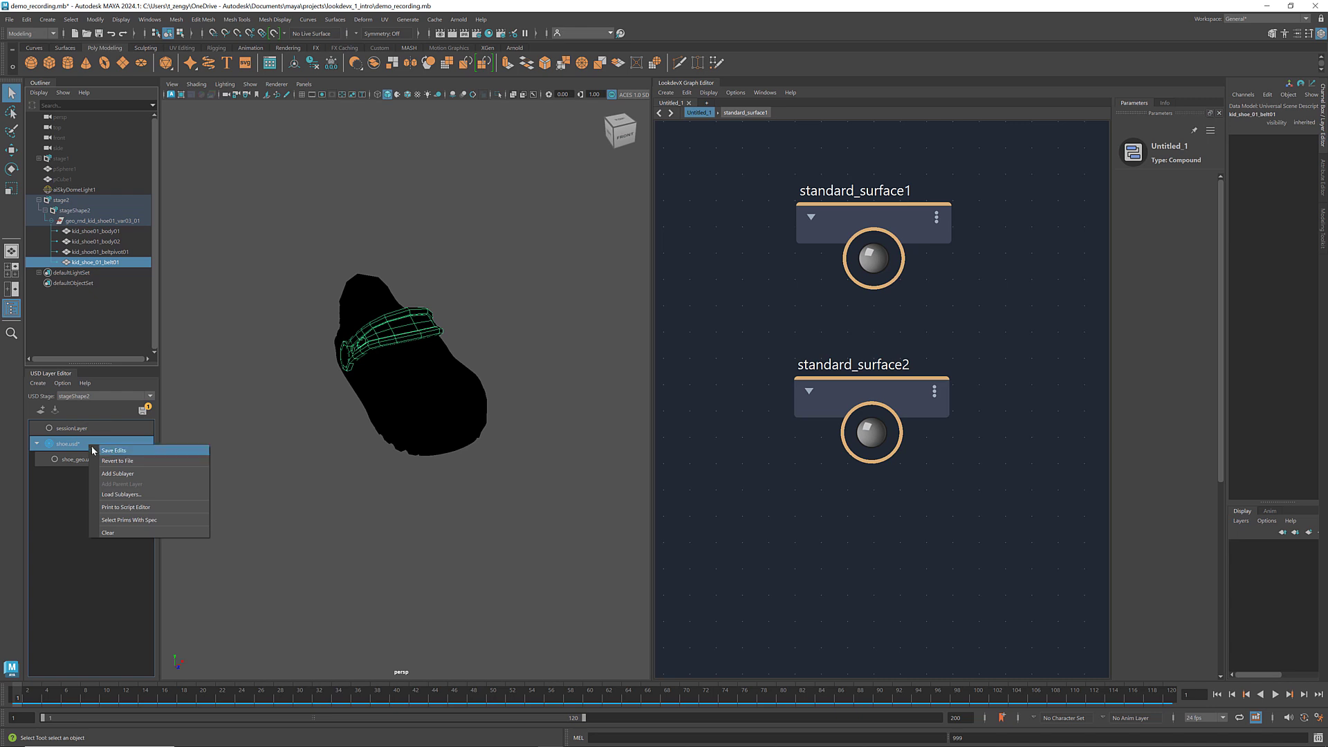
click(140, 475)
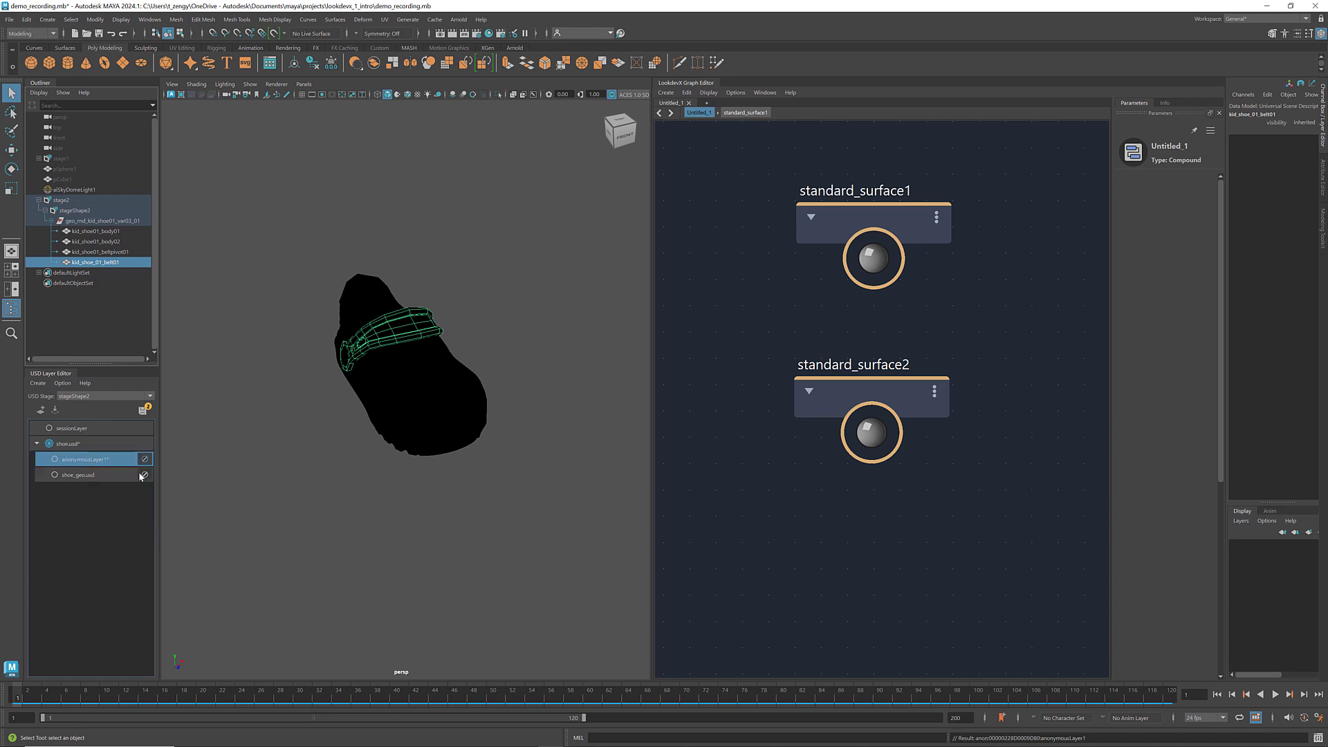
double_click(90, 460)
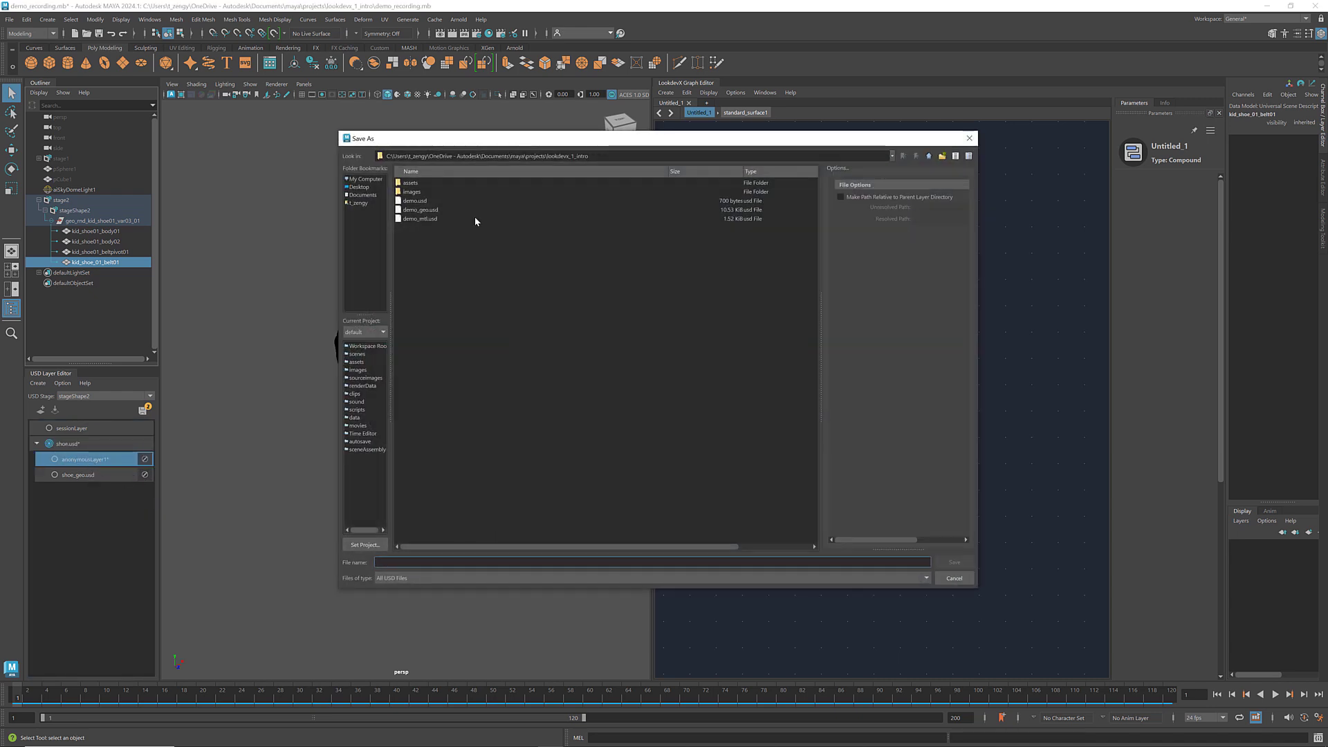
double_click(415, 183)
click(409, 563)
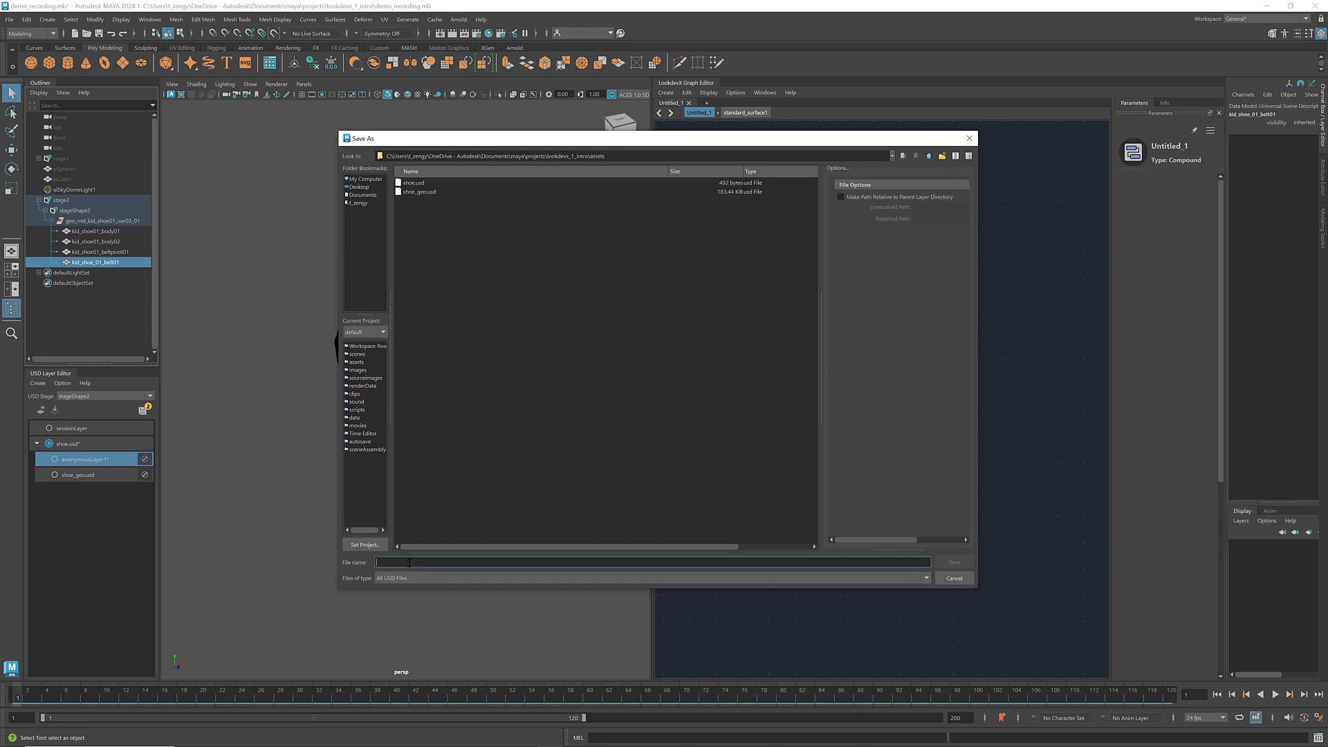
text(shoe_rn)
click(954, 562)
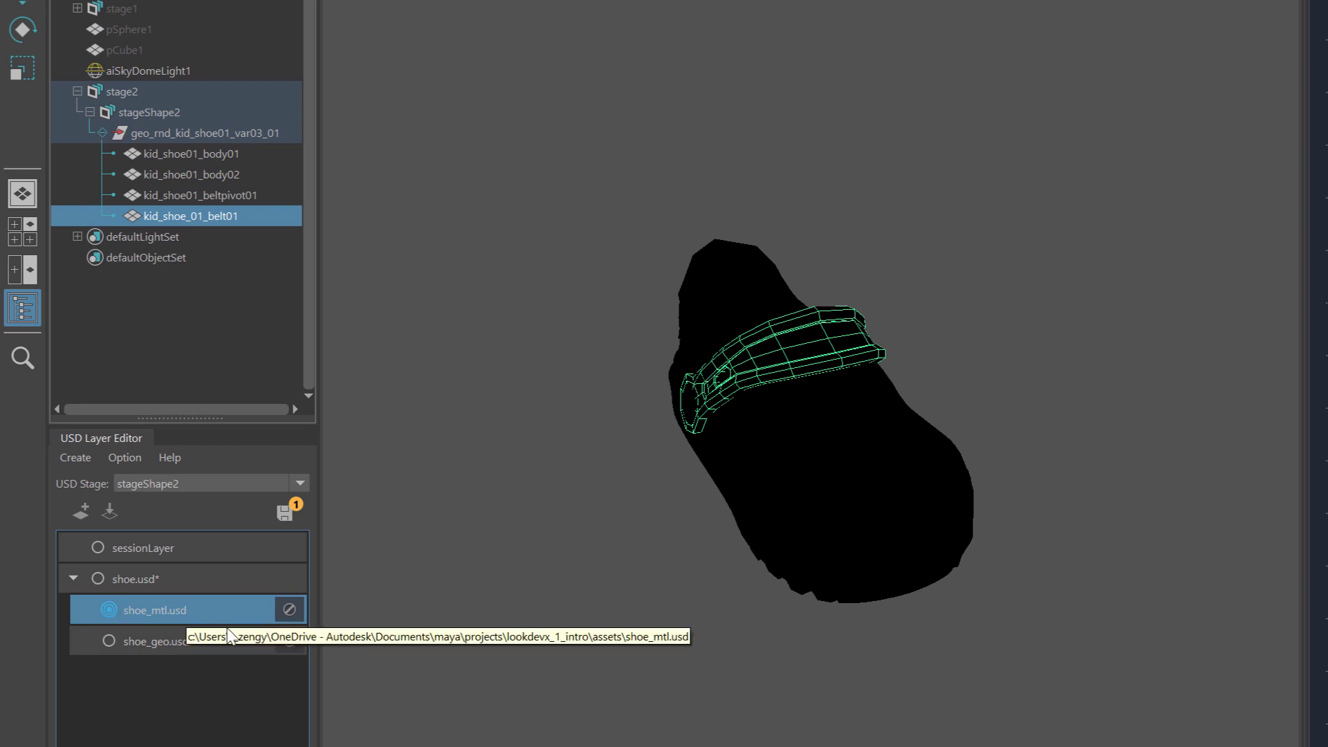
Add a Scope prim under stageShape2 and rename it mtl.
click(172, 114)
right_click(175, 115)
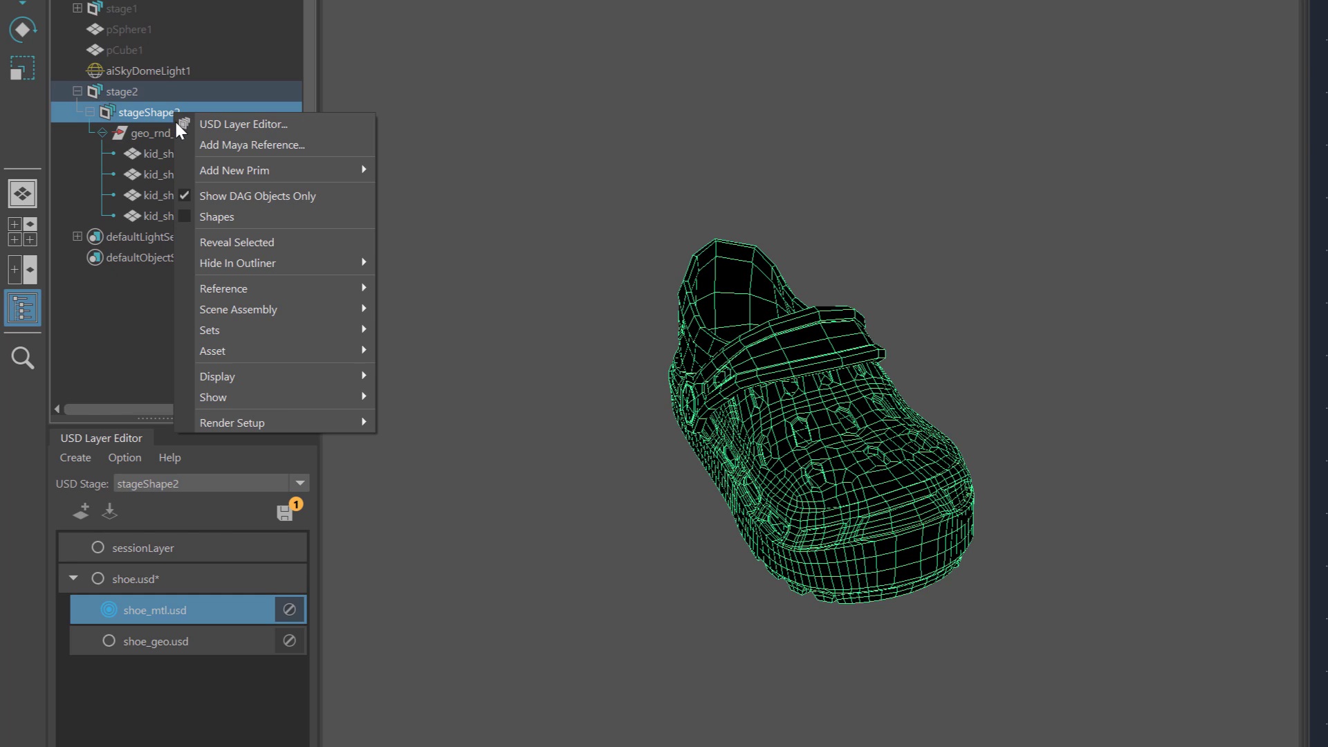
mouse_move(223, 171)
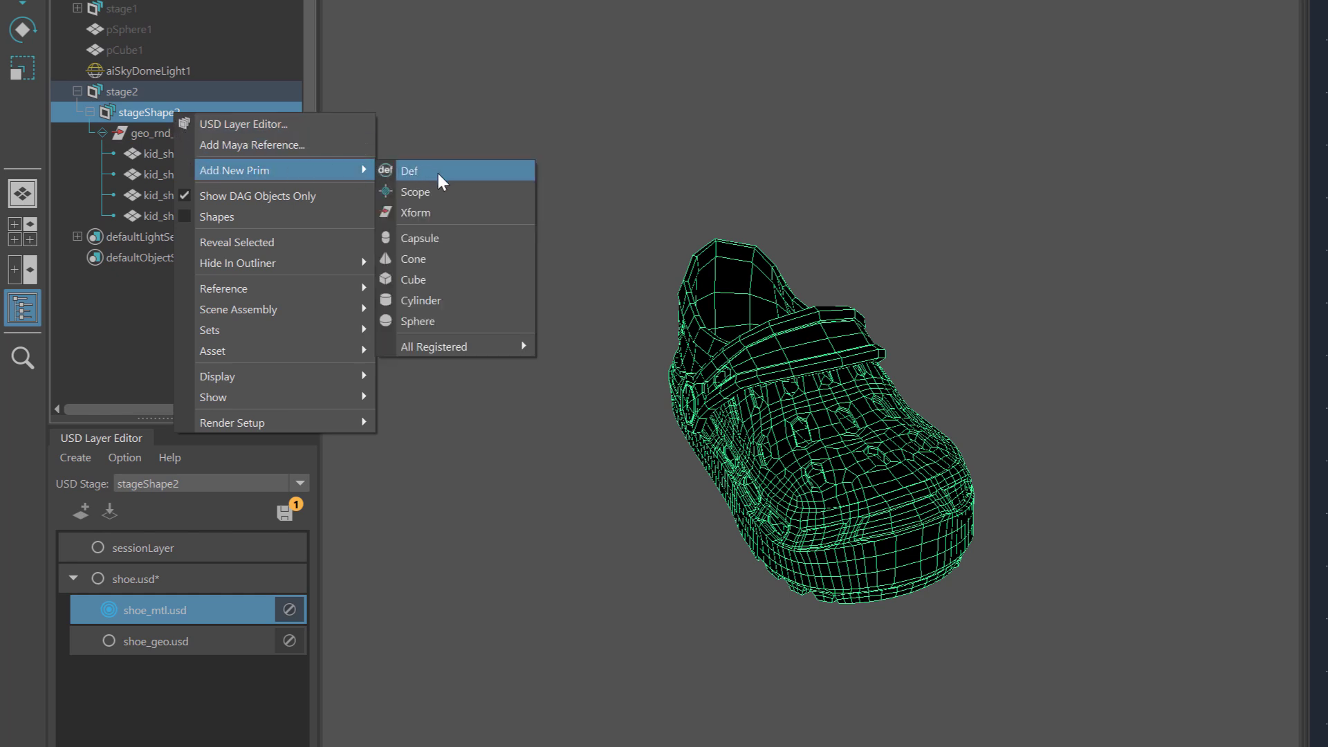
click(473, 193)
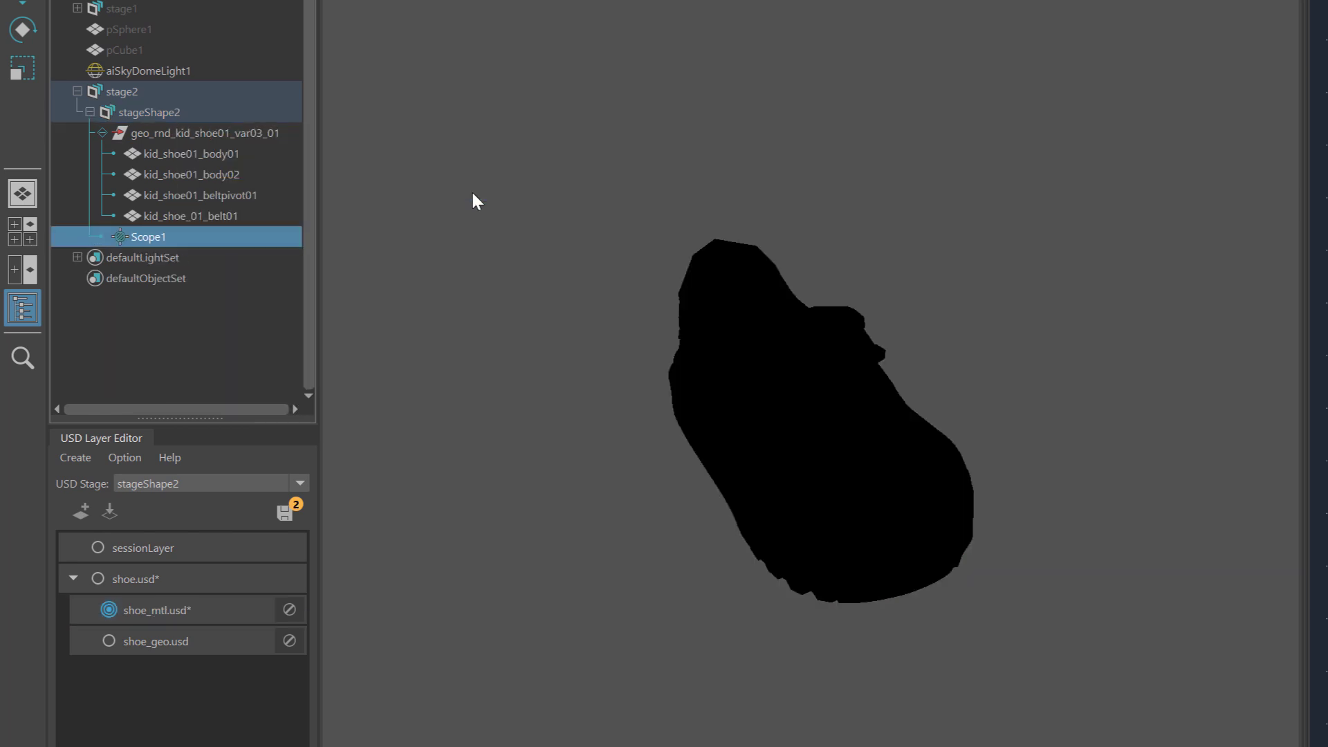
double_click(155, 238)
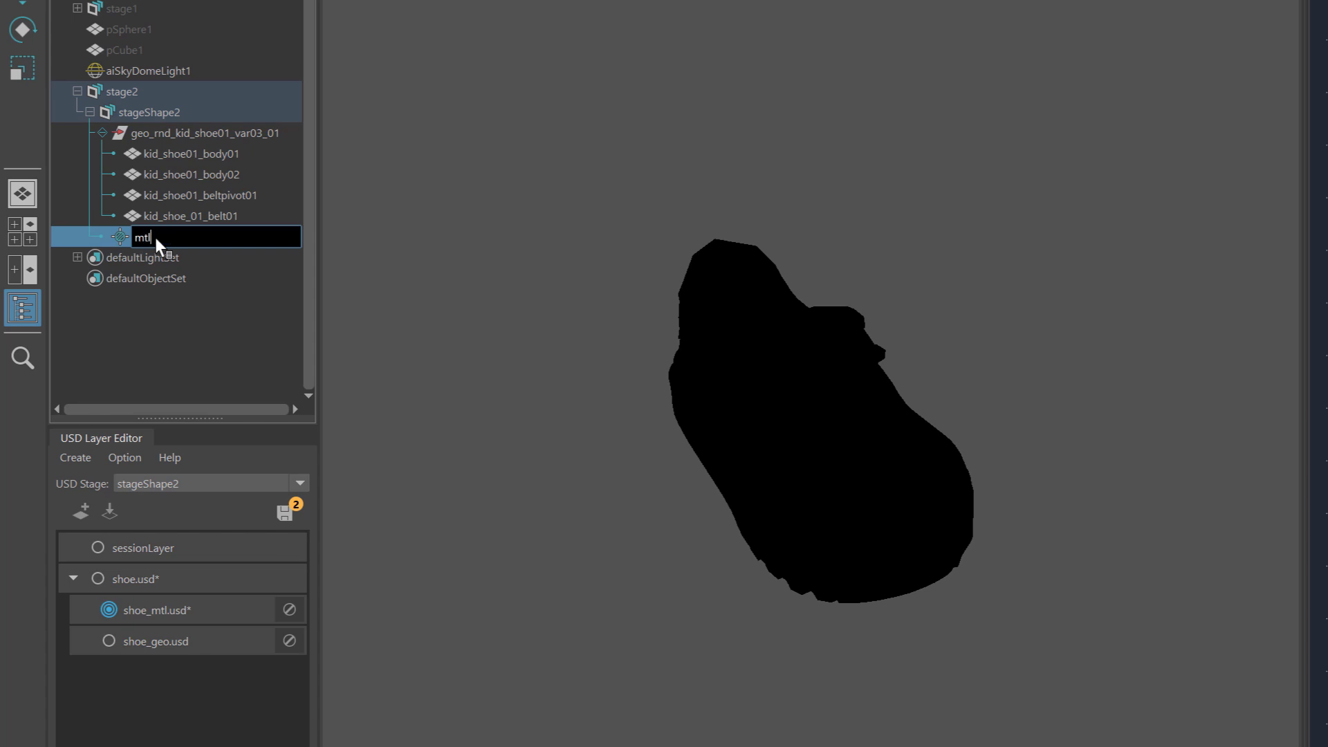
text(mtl)
key(Return)
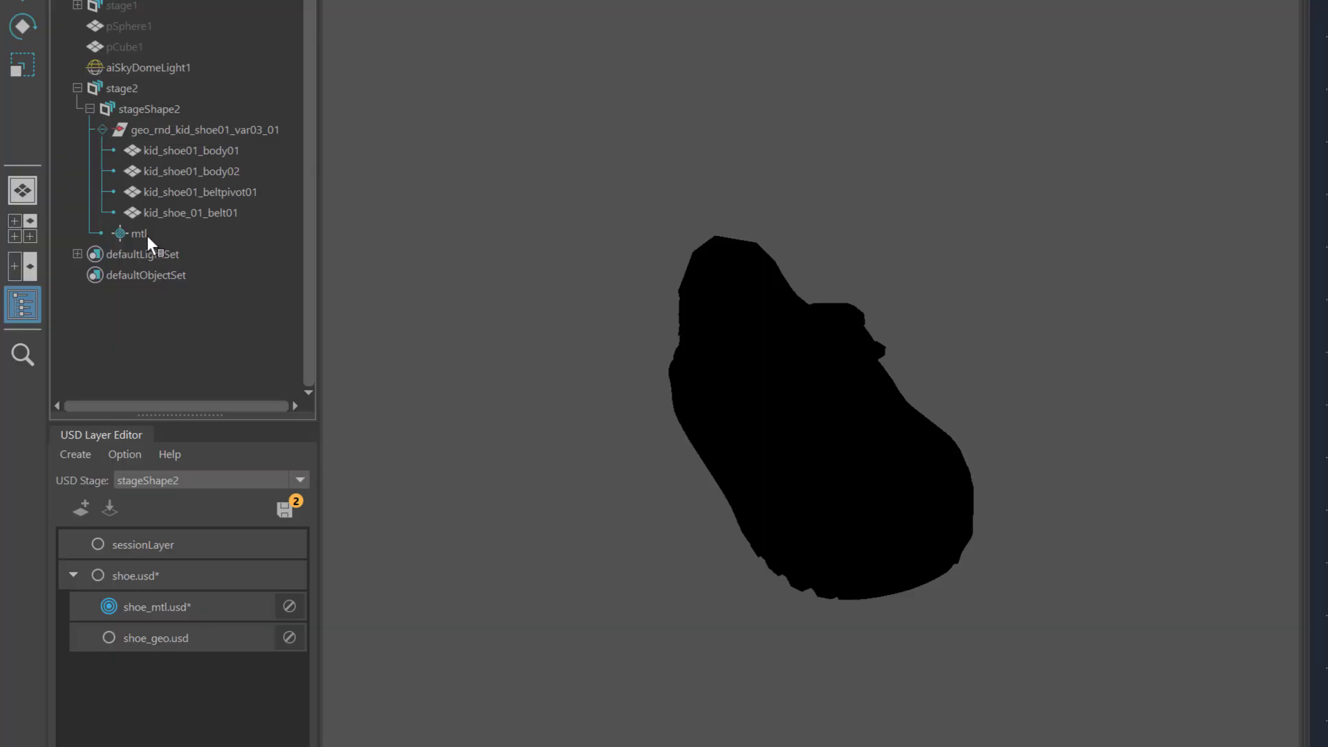
Add a MaterialX Standard Surface material under the mtl scope.
click(147, 235)
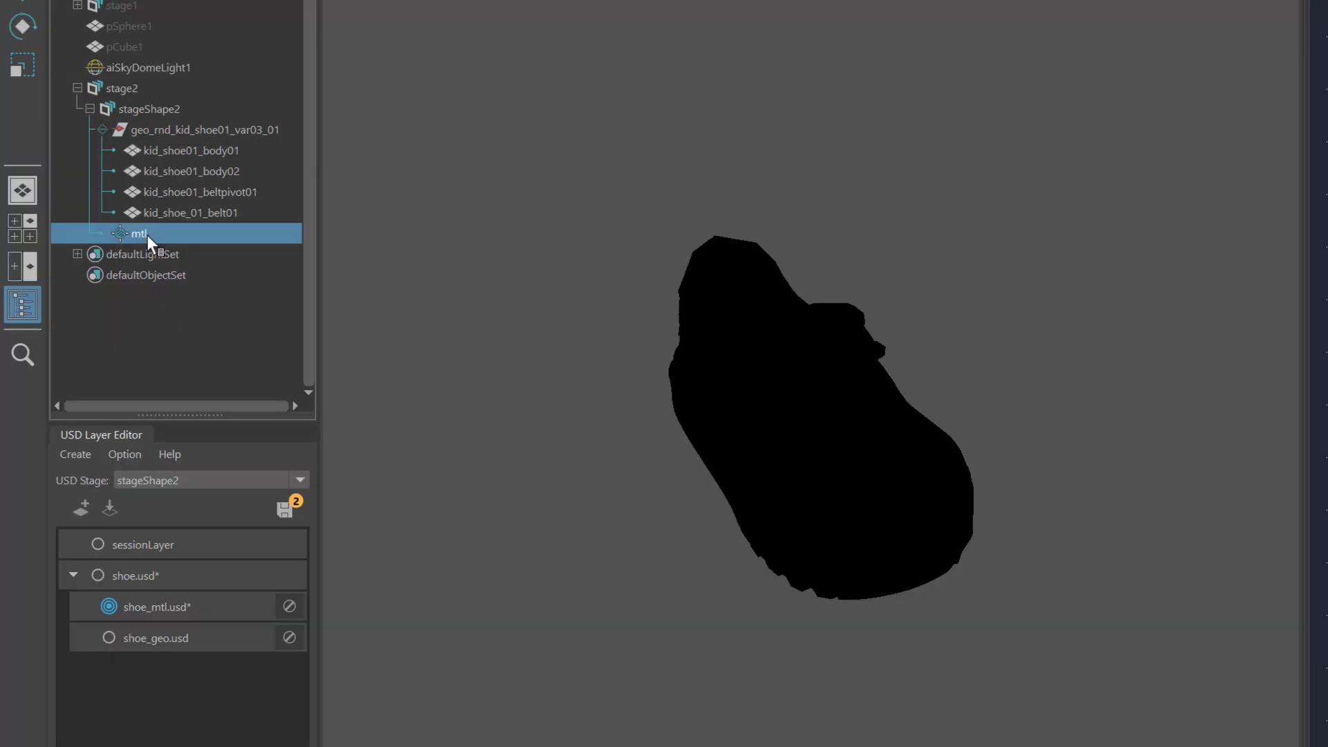
right_click(148, 237)
mouse_move(300, 471)
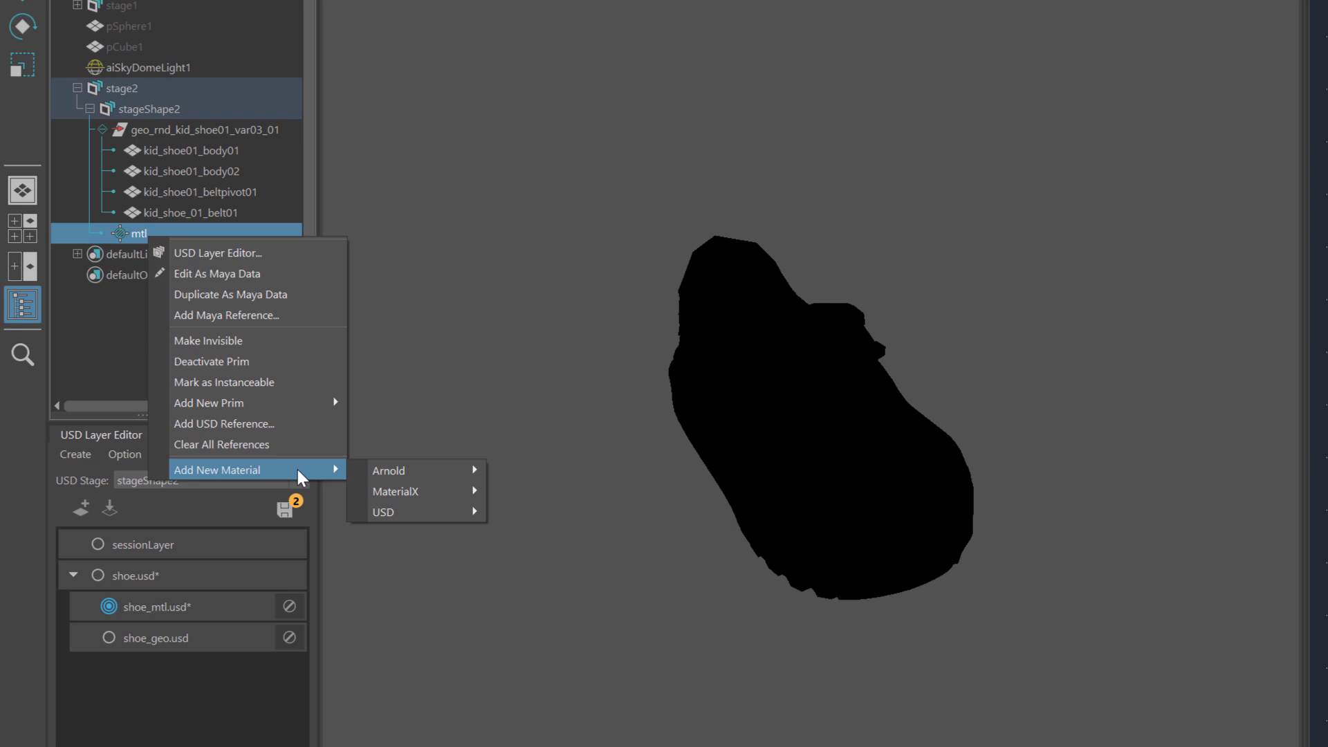
mouse_move(459, 492)
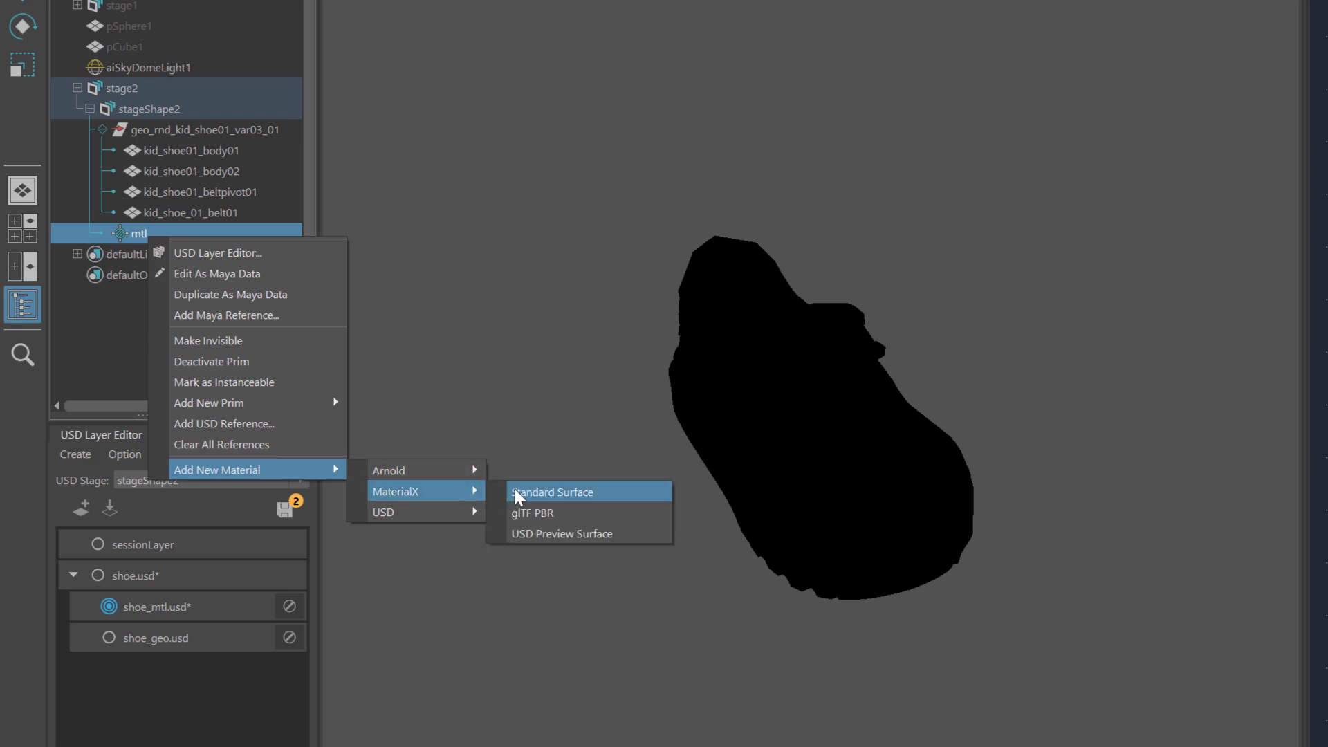
click(559, 497)
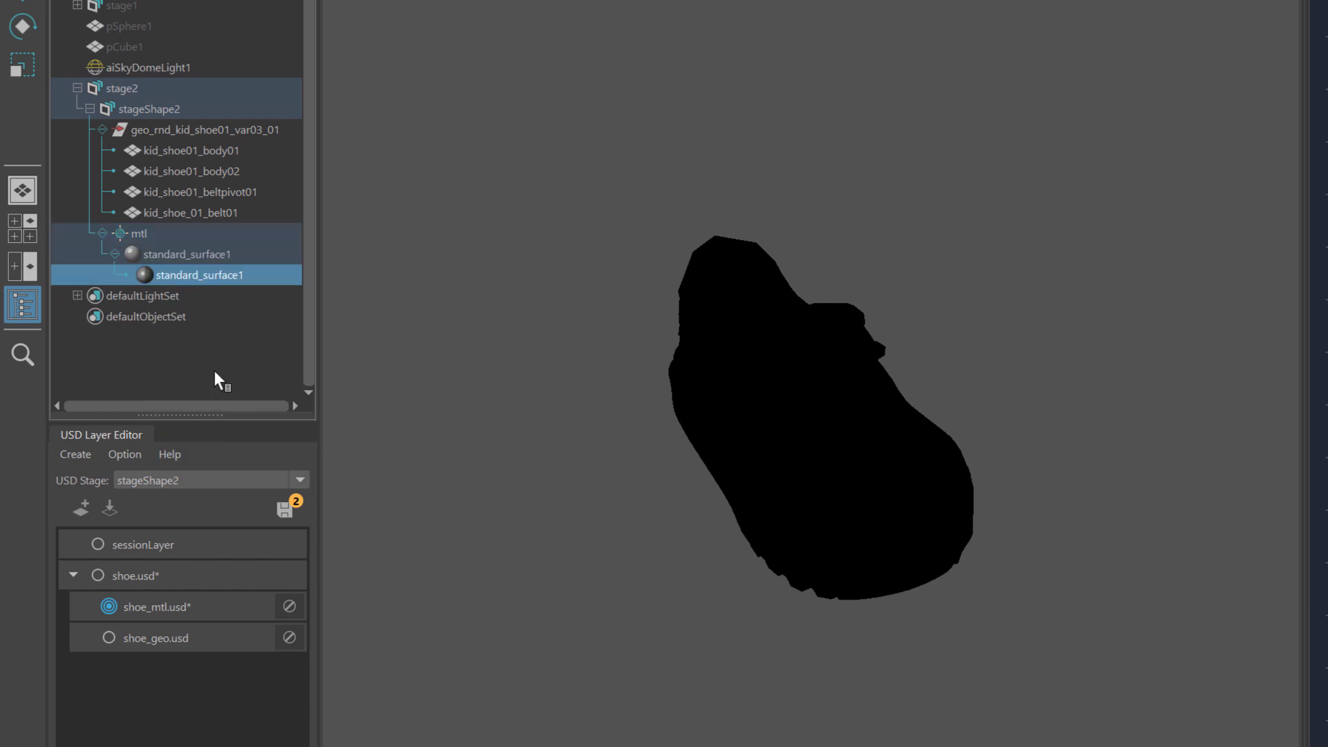
Add three more MaterialX Standard Surface materials under the mtl scope, making four in total.
click(148, 233)
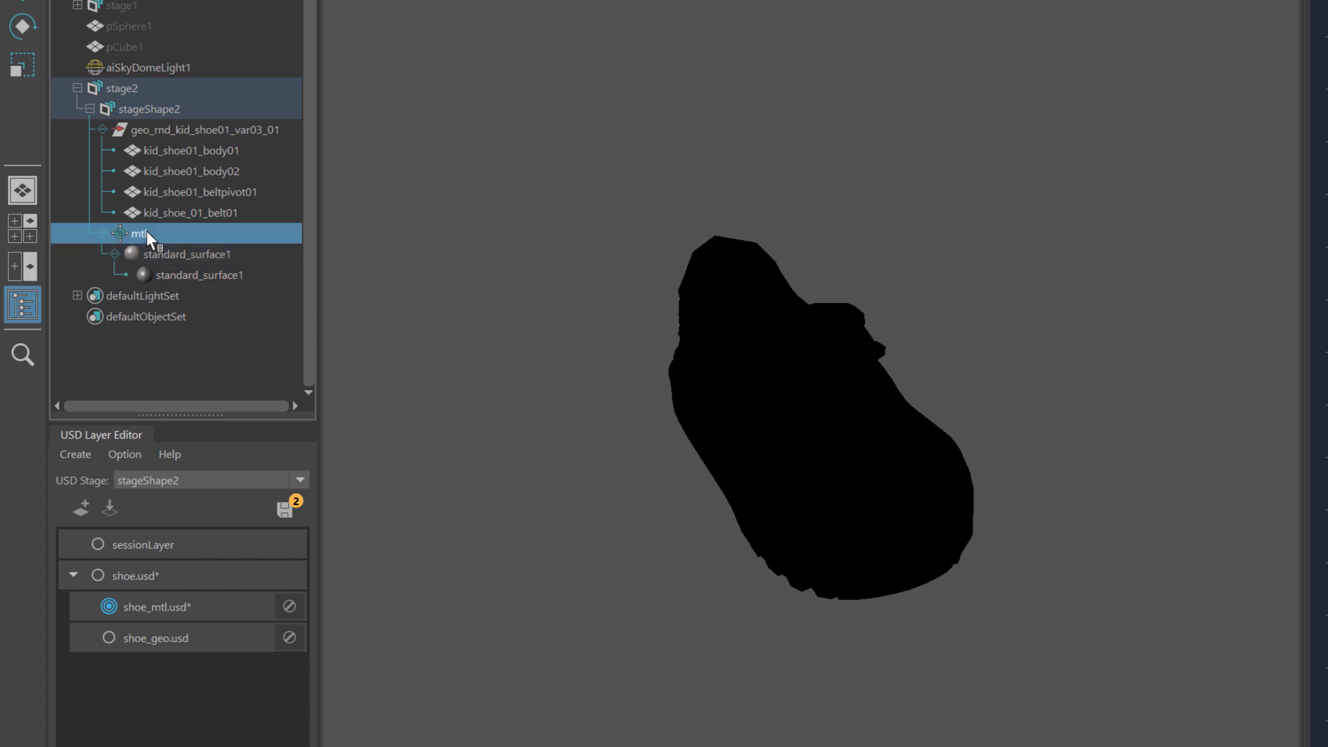
right_click(147, 233)
mouse_move(361, 467)
mouse_move(484, 487)
click(569, 487)
click(152, 233)
right_click(155, 234)
mouse_move(373, 467)
mouse_move(459, 489)
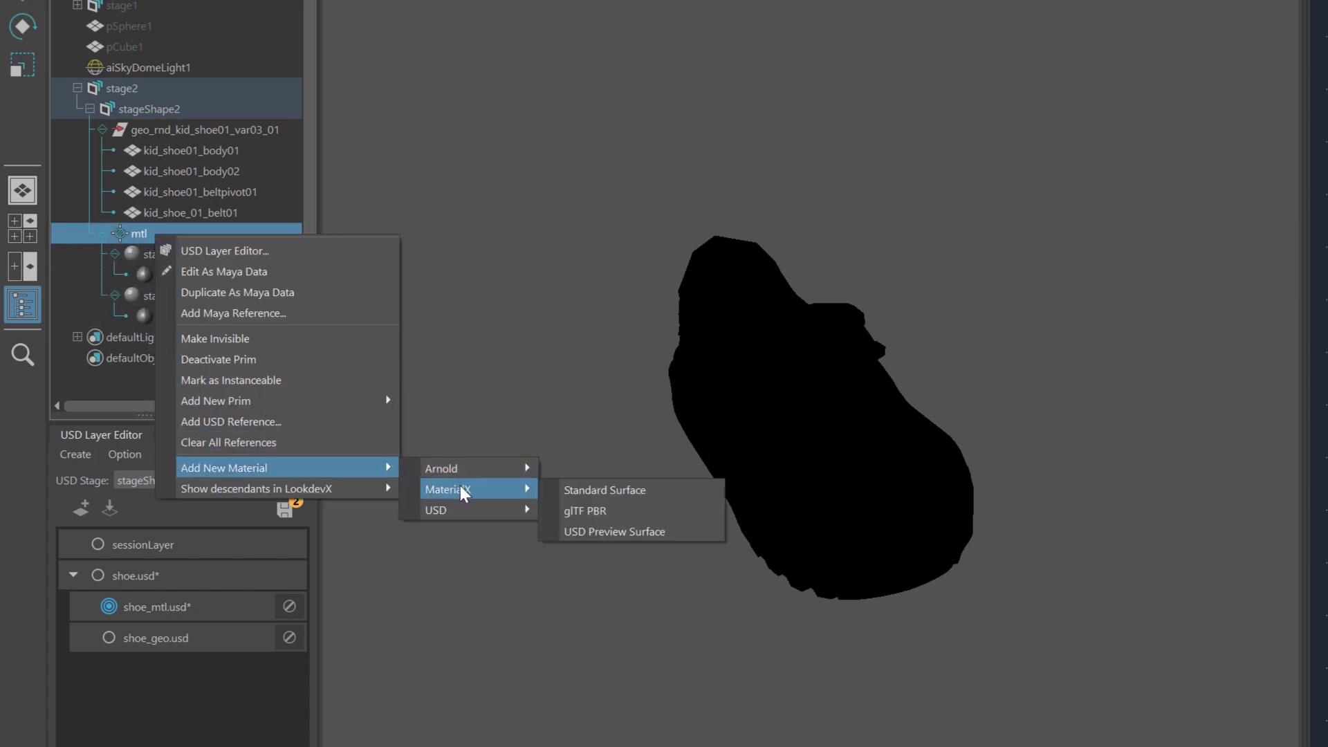
click(617, 494)
right_click(150, 214)
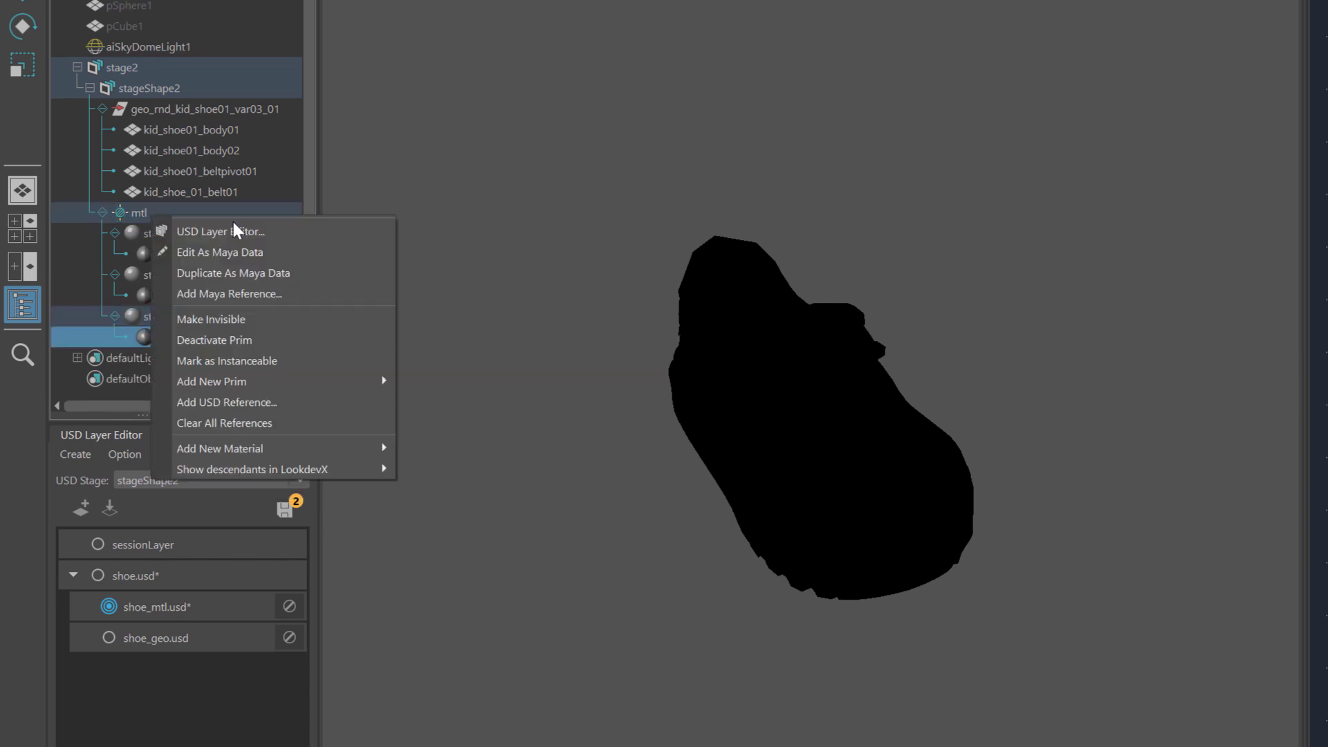
mouse_move(332, 450)
mouse_move(514, 473)
click(600, 470)
scroll(271, 394, down, 2)
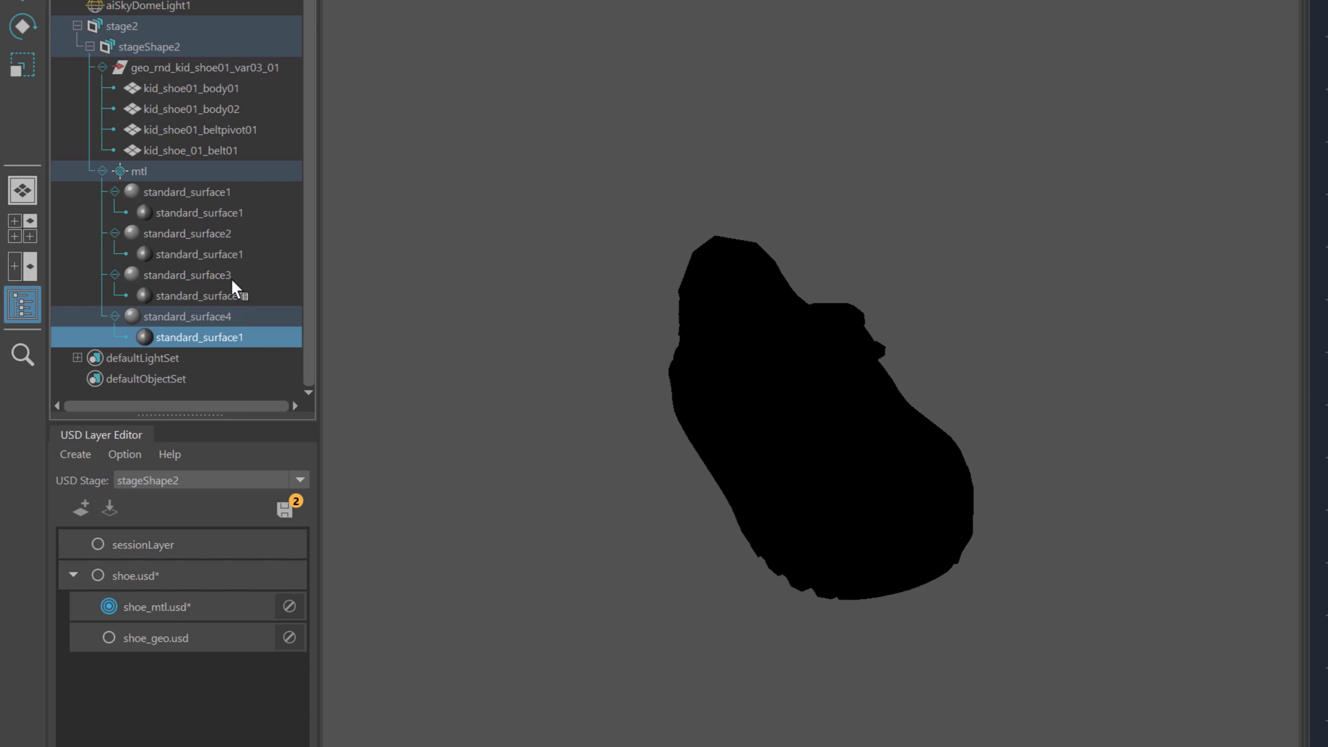
Show standard_surface1 in a new LookdevX tab and enter the material to select its standard_surface1 shader node.
click(185, 193)
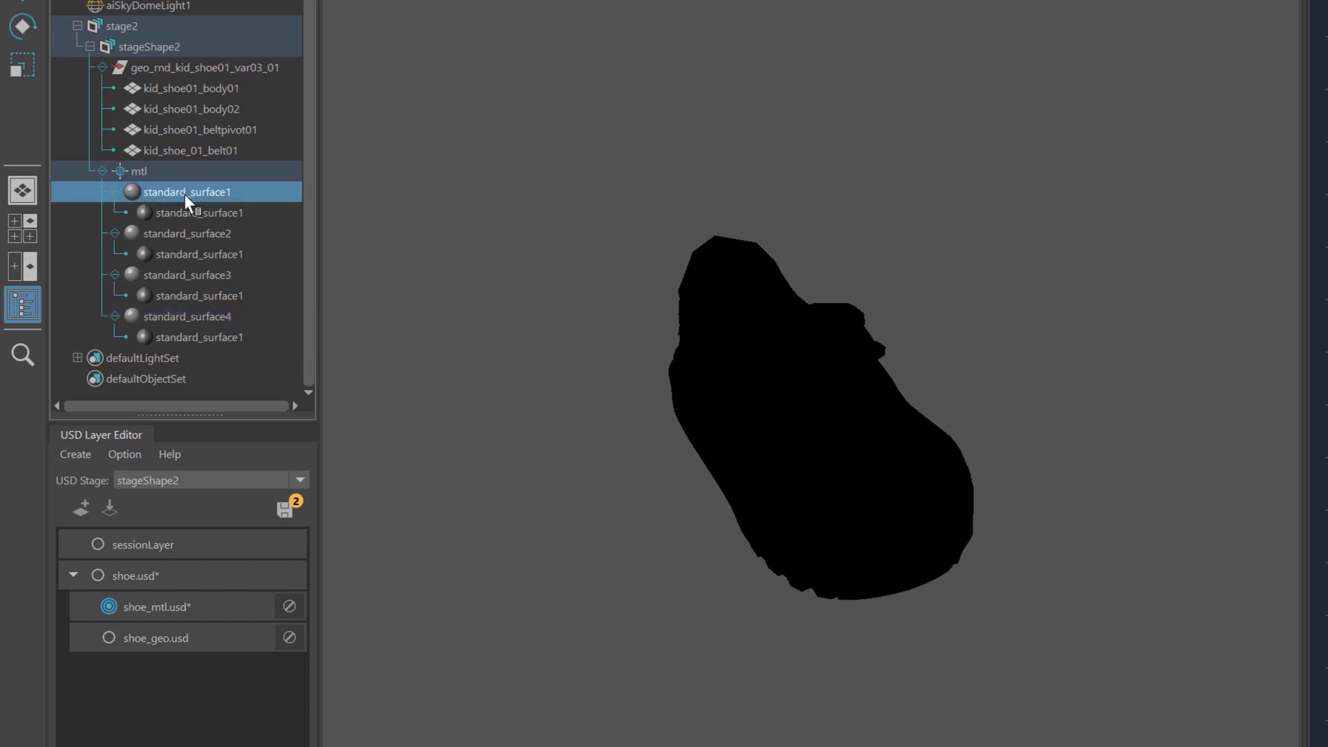
right_click(184, 194)
mouse_move(297, 212)
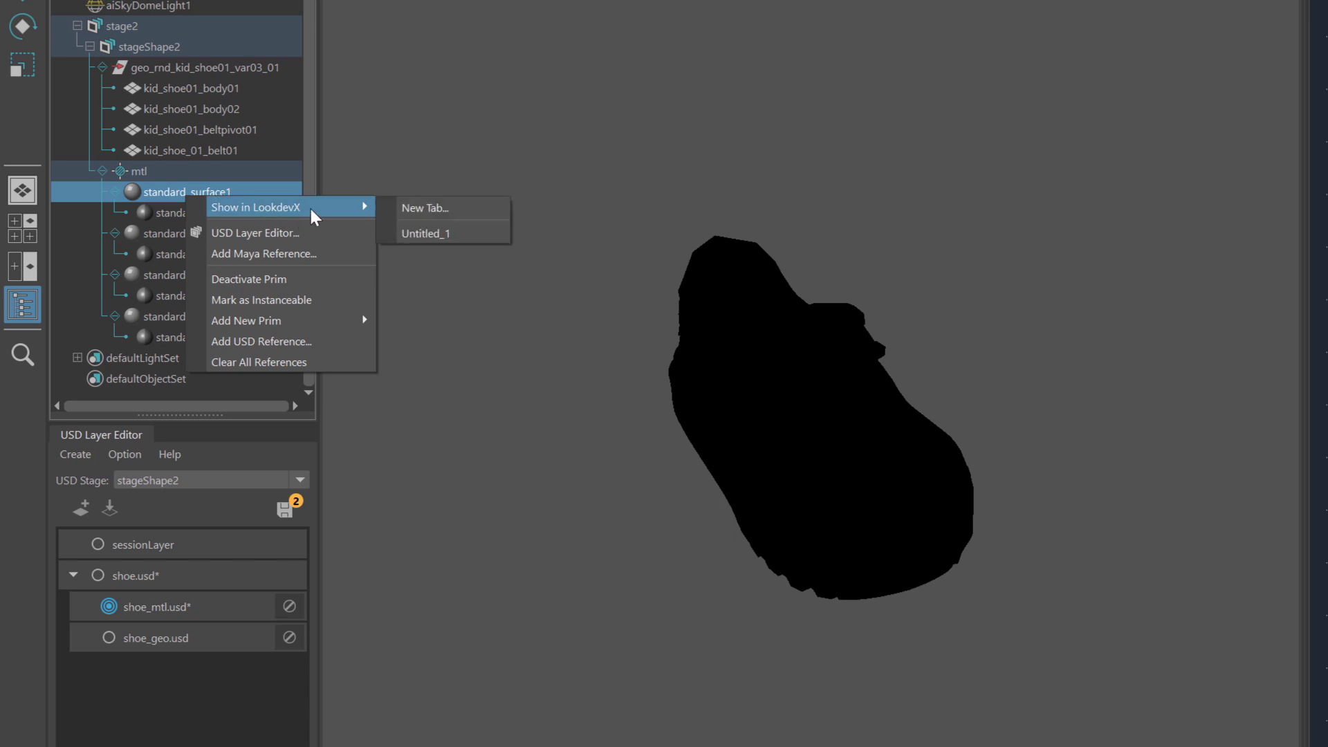
click(445, 207)
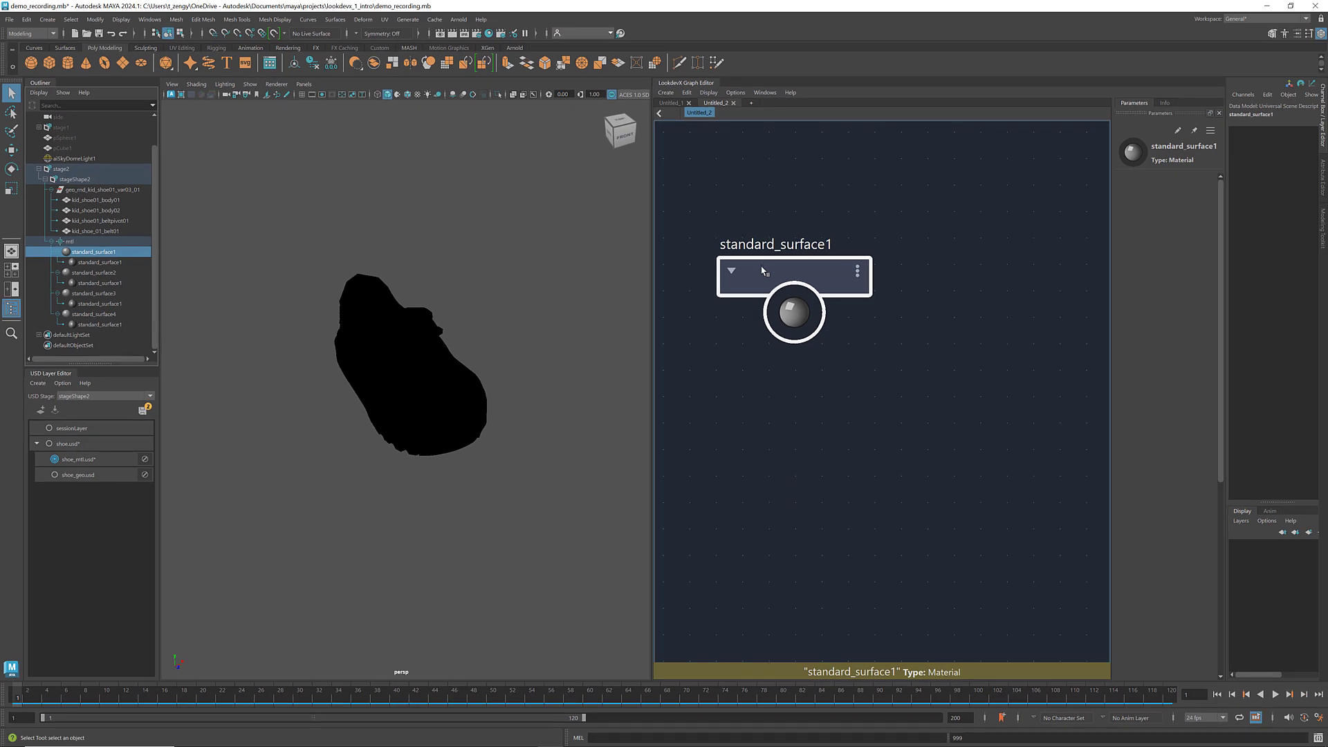
double_click(764, 274)
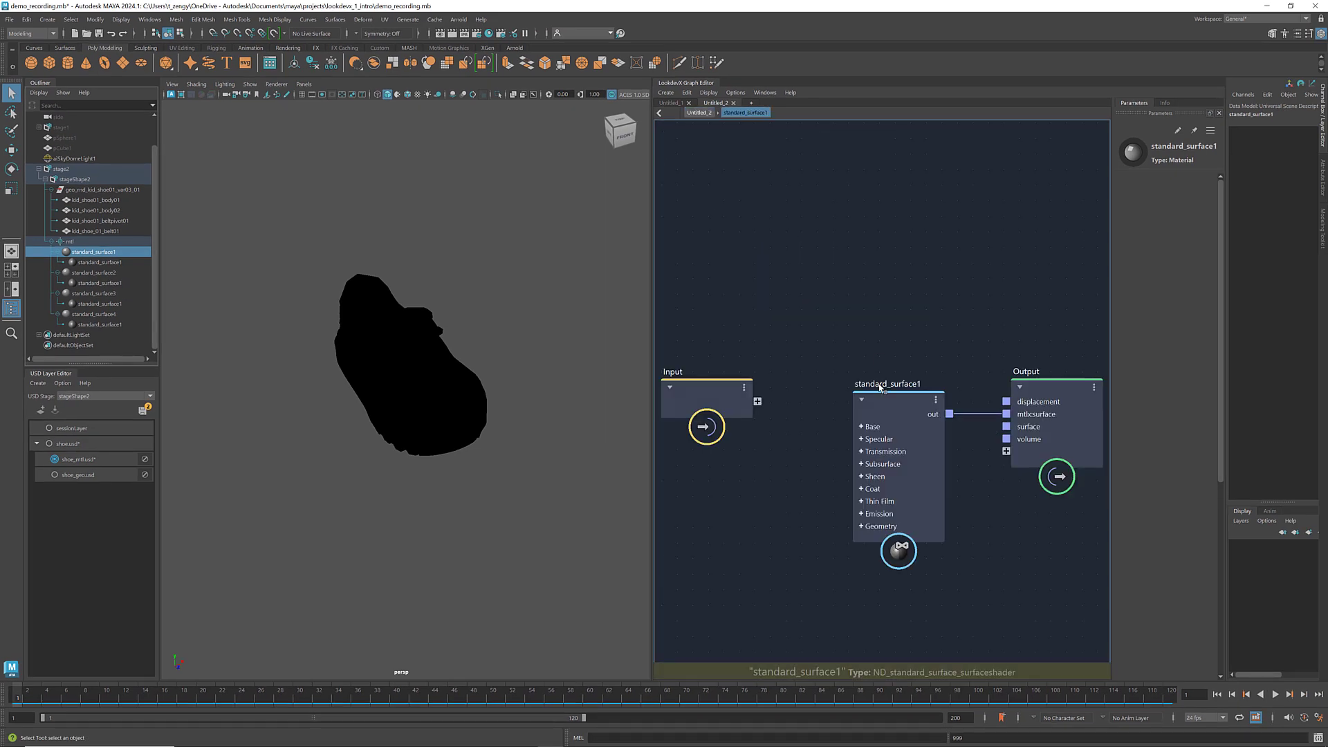
scroll(947, 324, down, 3)
click(912, 379)
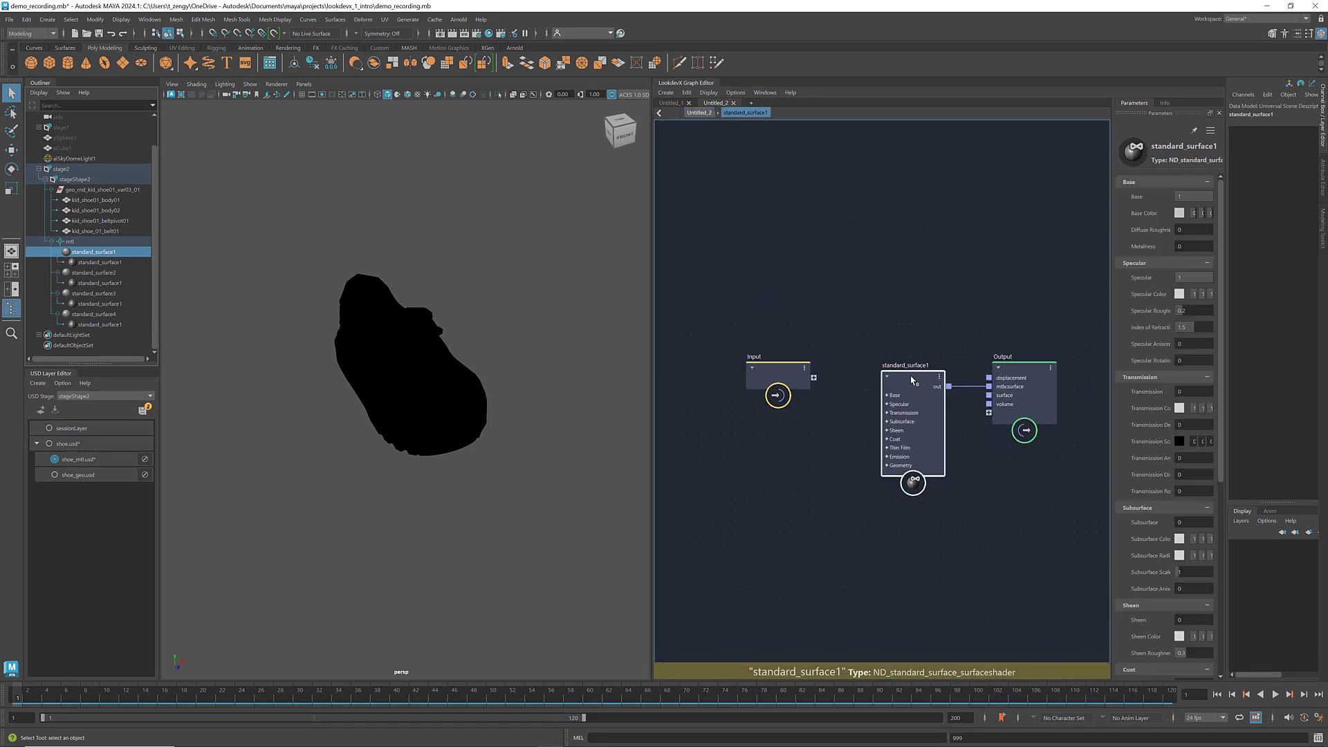
Set the shader's base color to a teal blue and rename the shader node blue.
click(1179, 214)
click(1088, 316)
click(1134, 319)
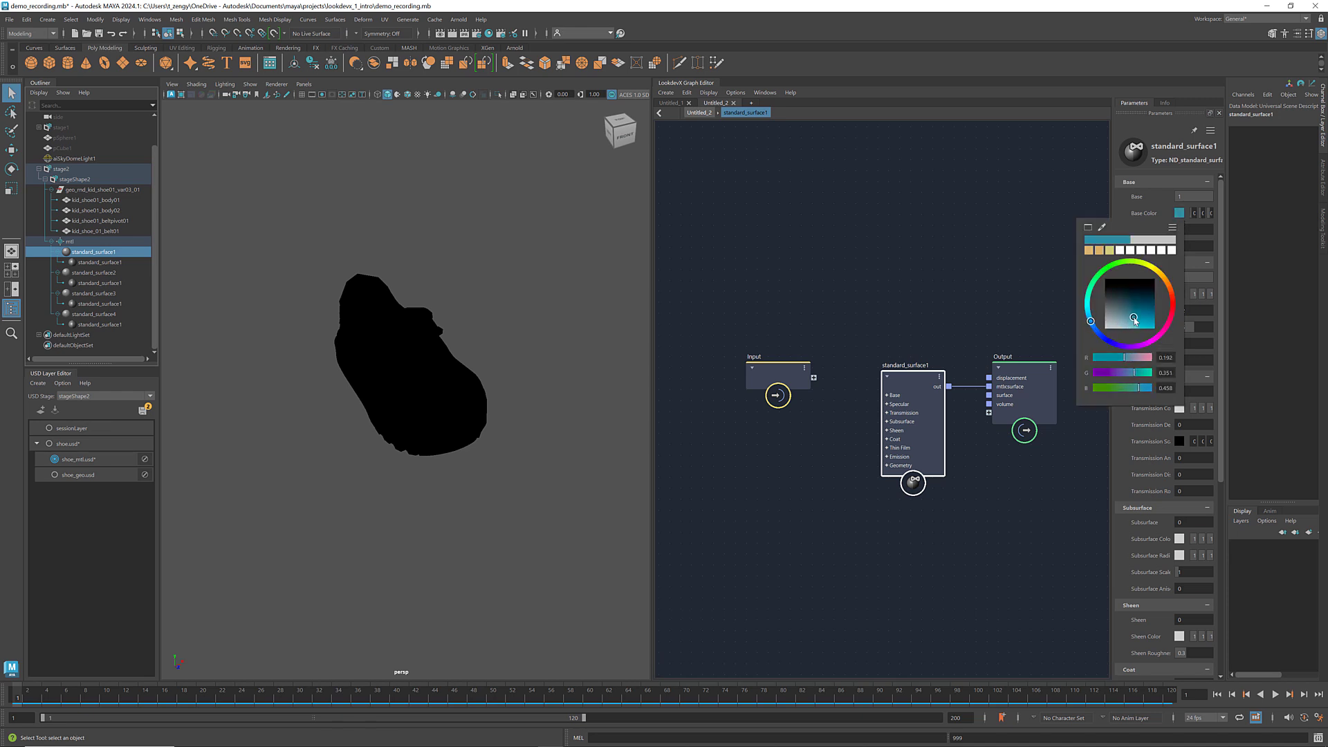
double_click(908, 365)
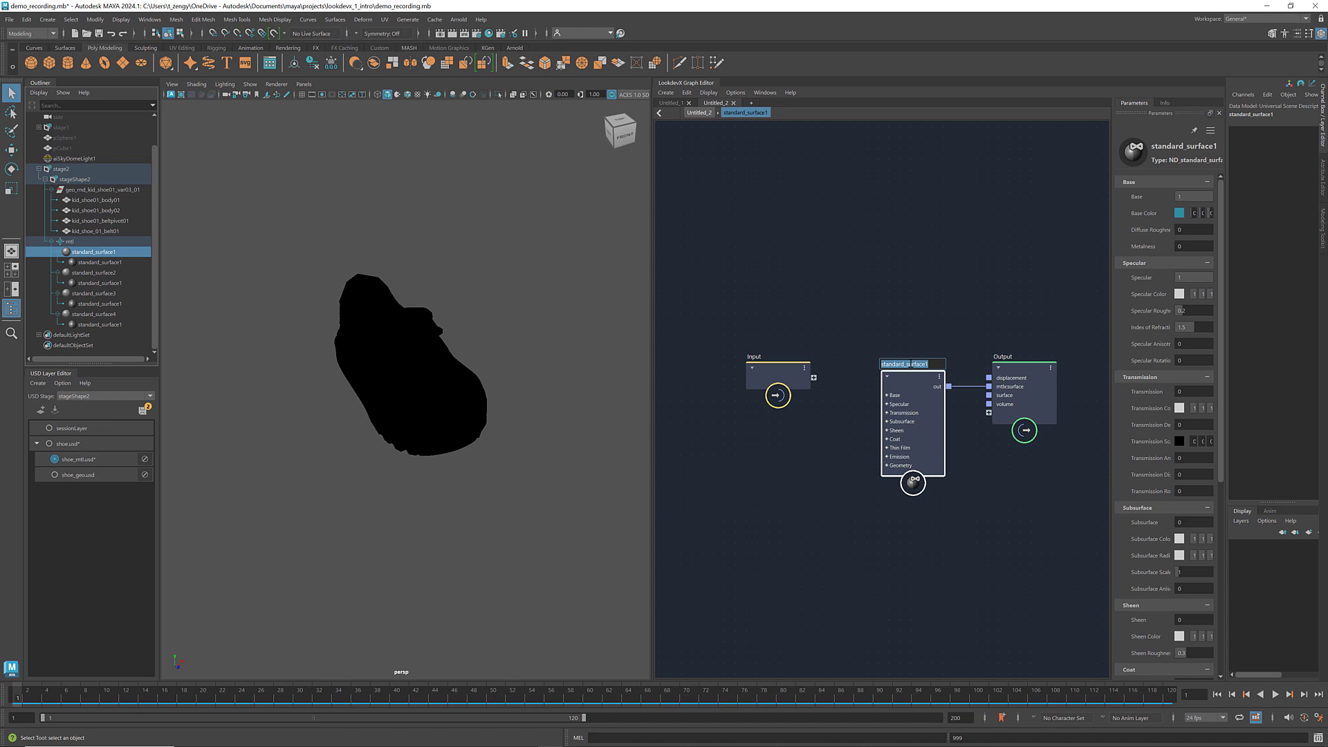
text(blue)
click(908, 338)
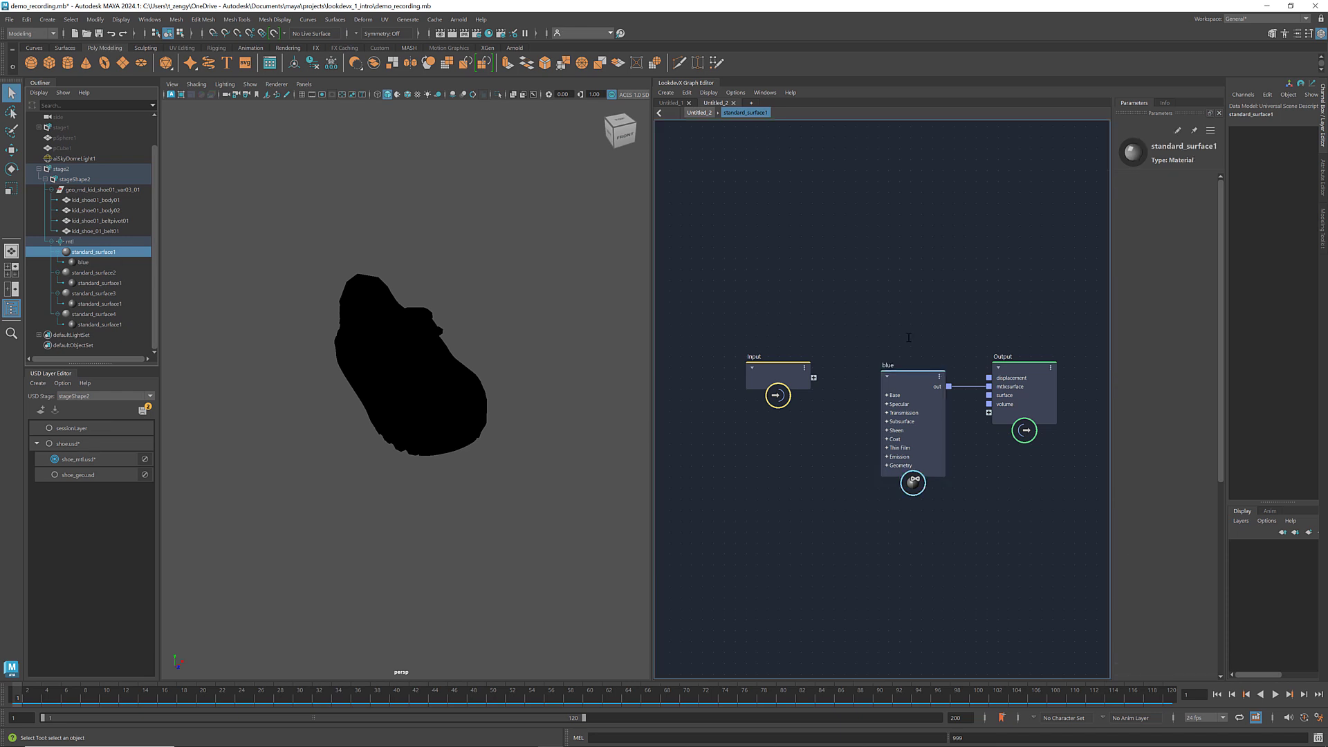
Assign the existing material standard_surface1 from the mtl scope to the kid_shoe01_body01 mesh.
click(104, 200)
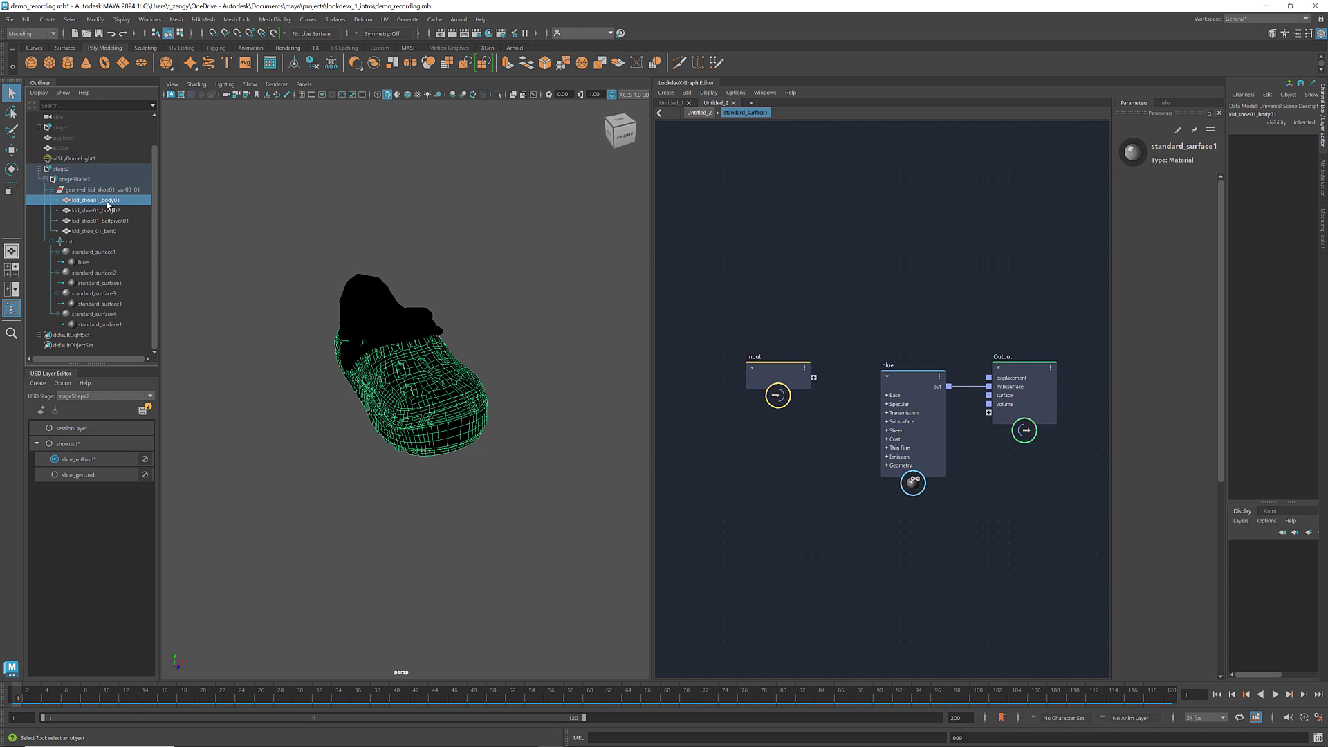
right_click(110, 205)
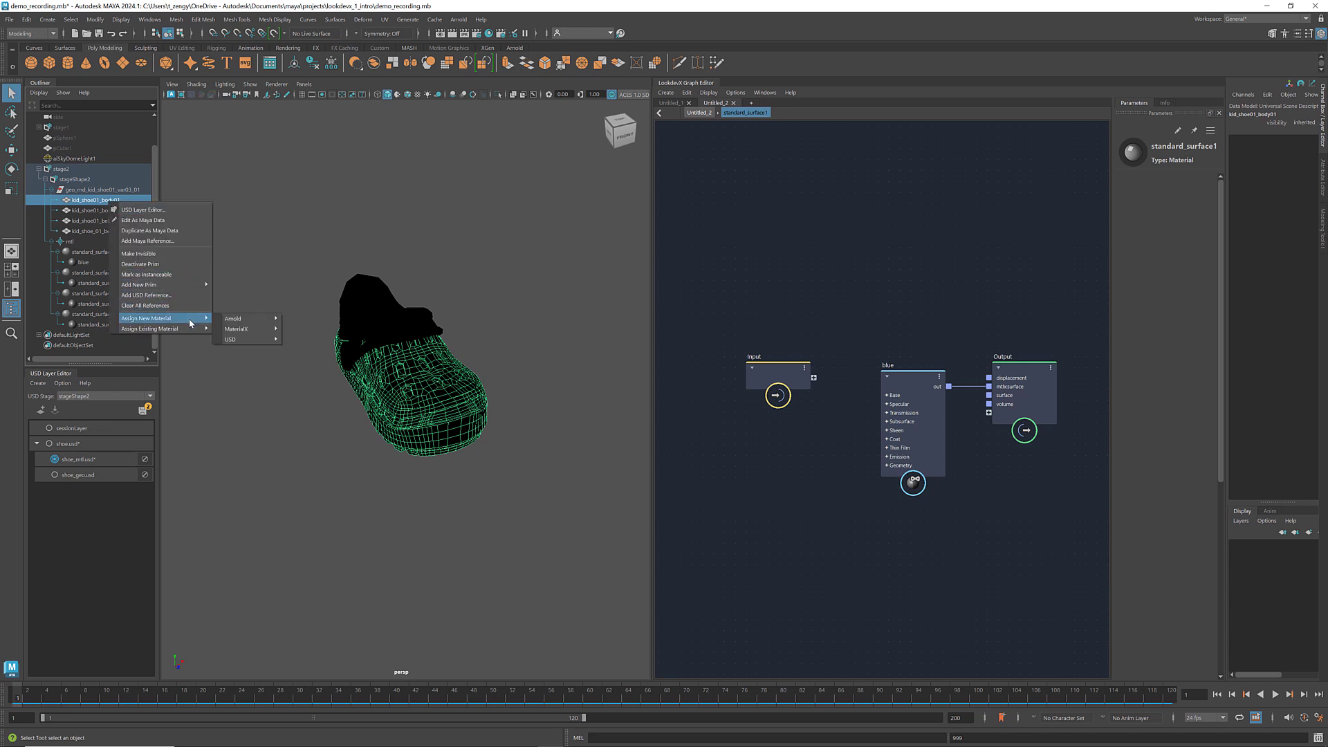
mouse_move(193, 329)
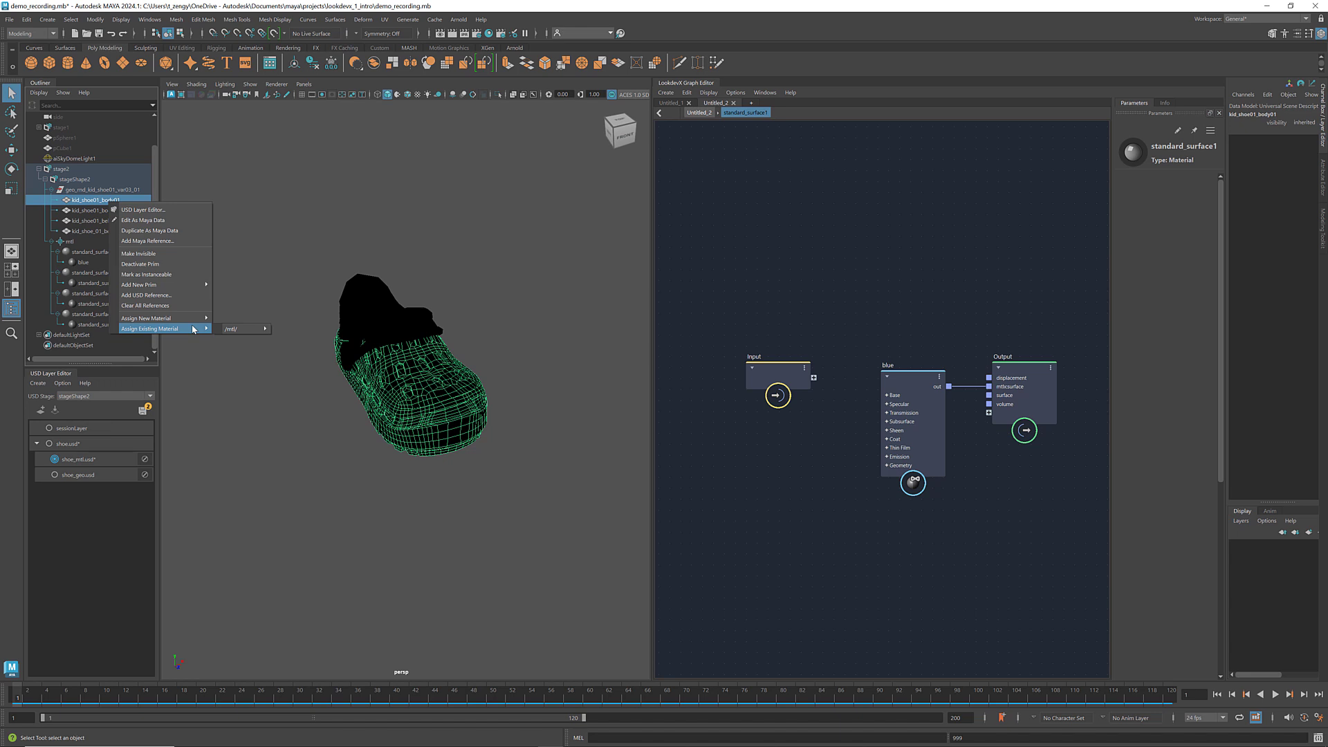
mouse_move(246, 330)
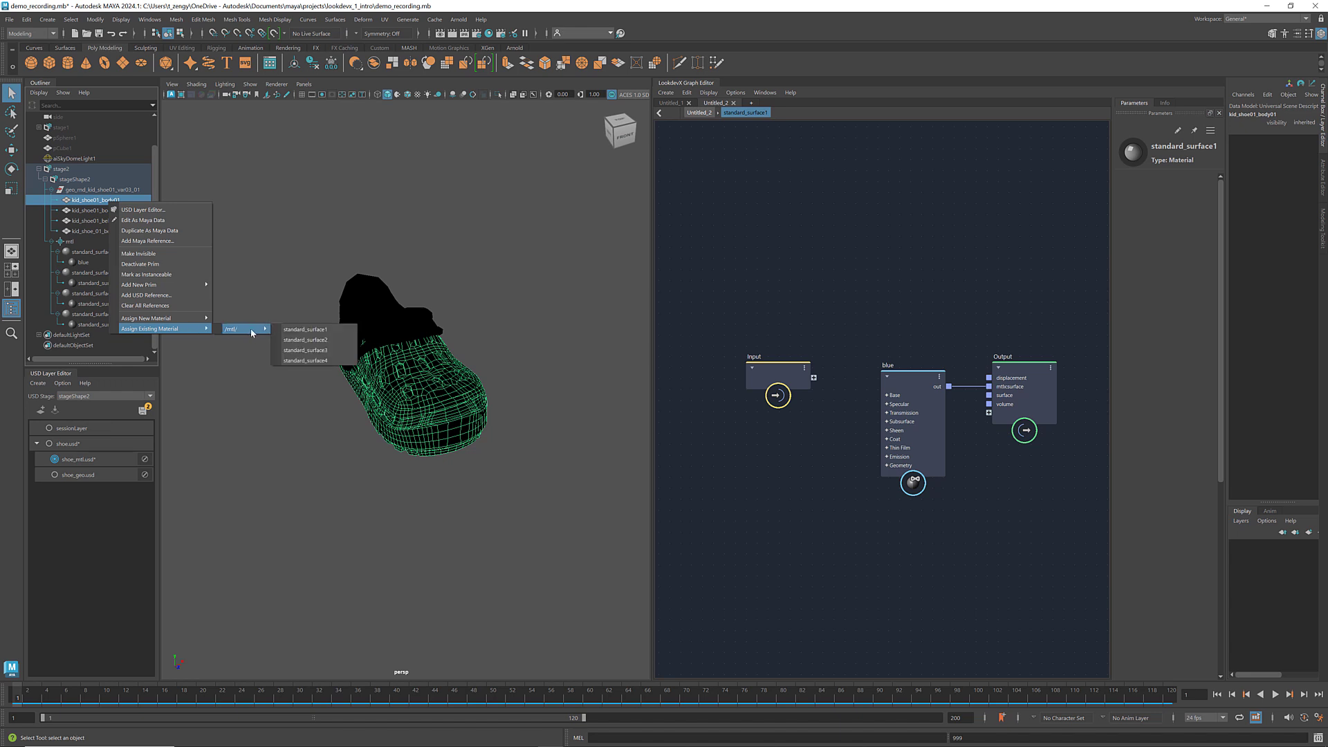
click(301, 330)
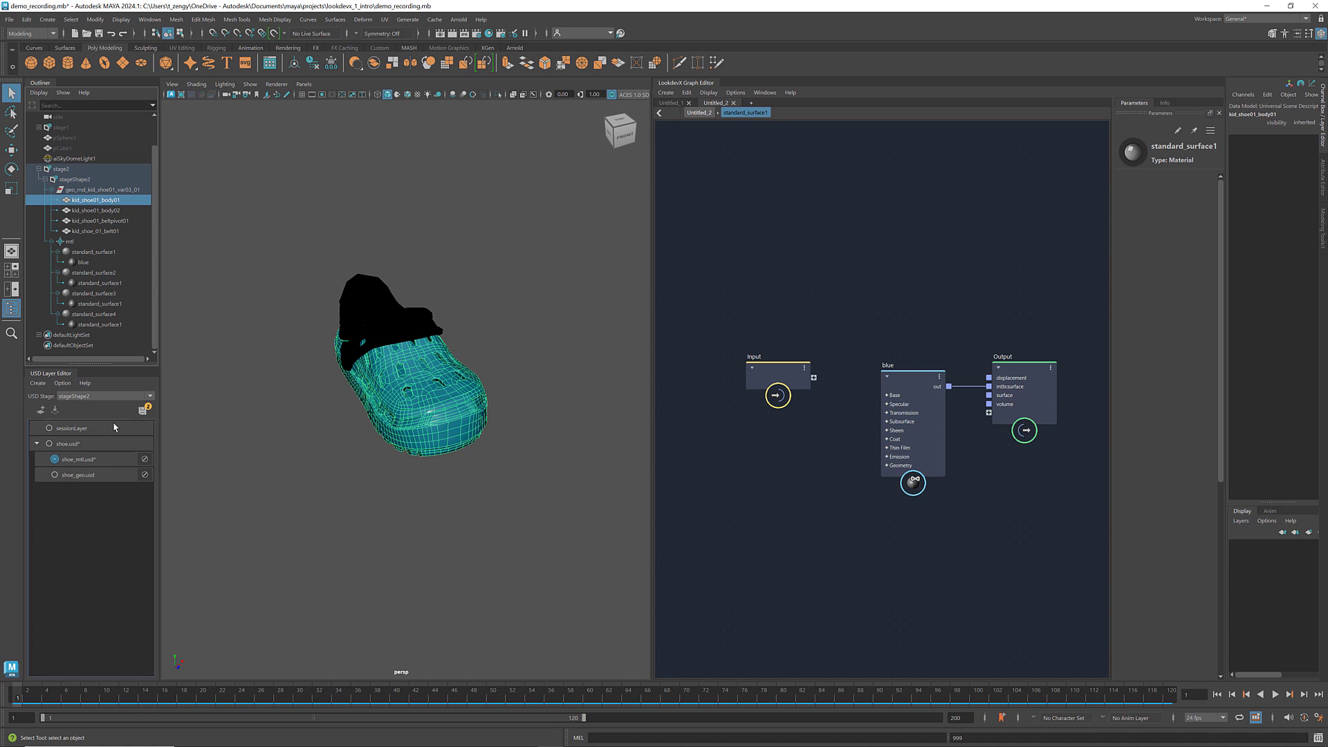
click(83, 353)
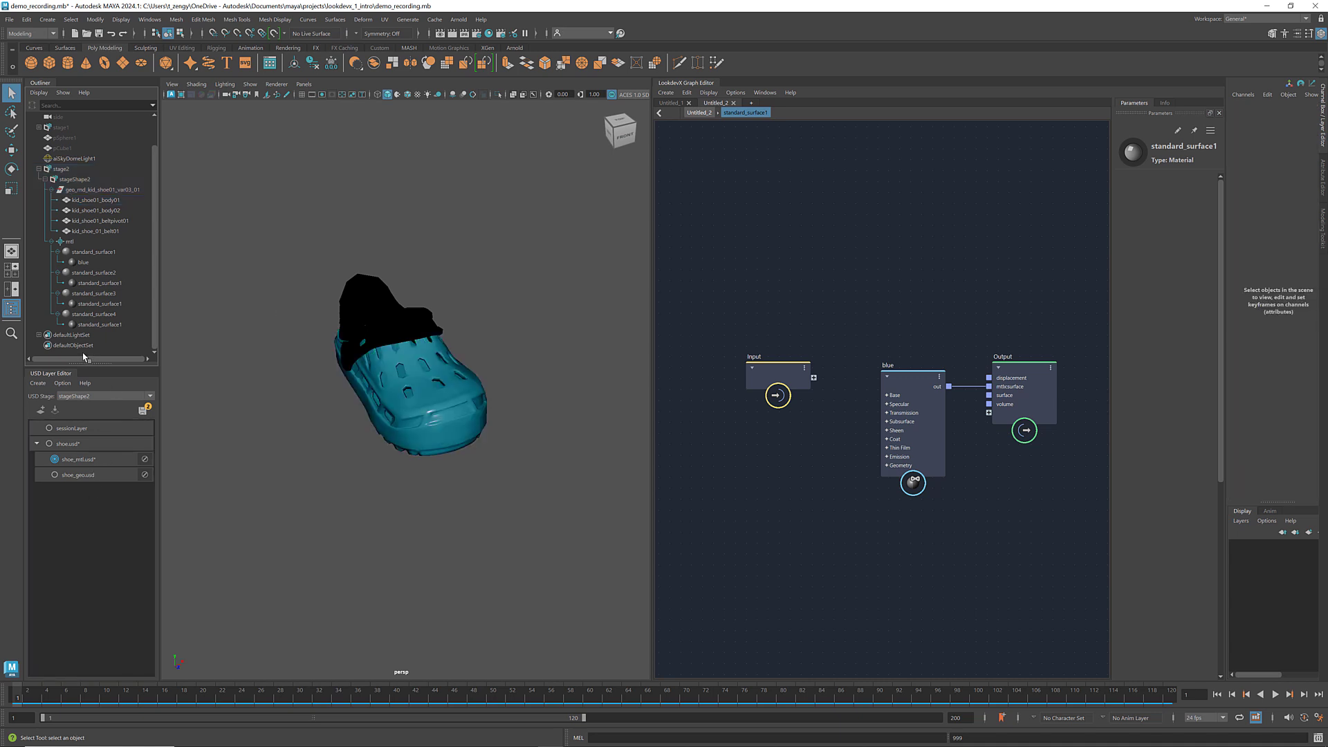
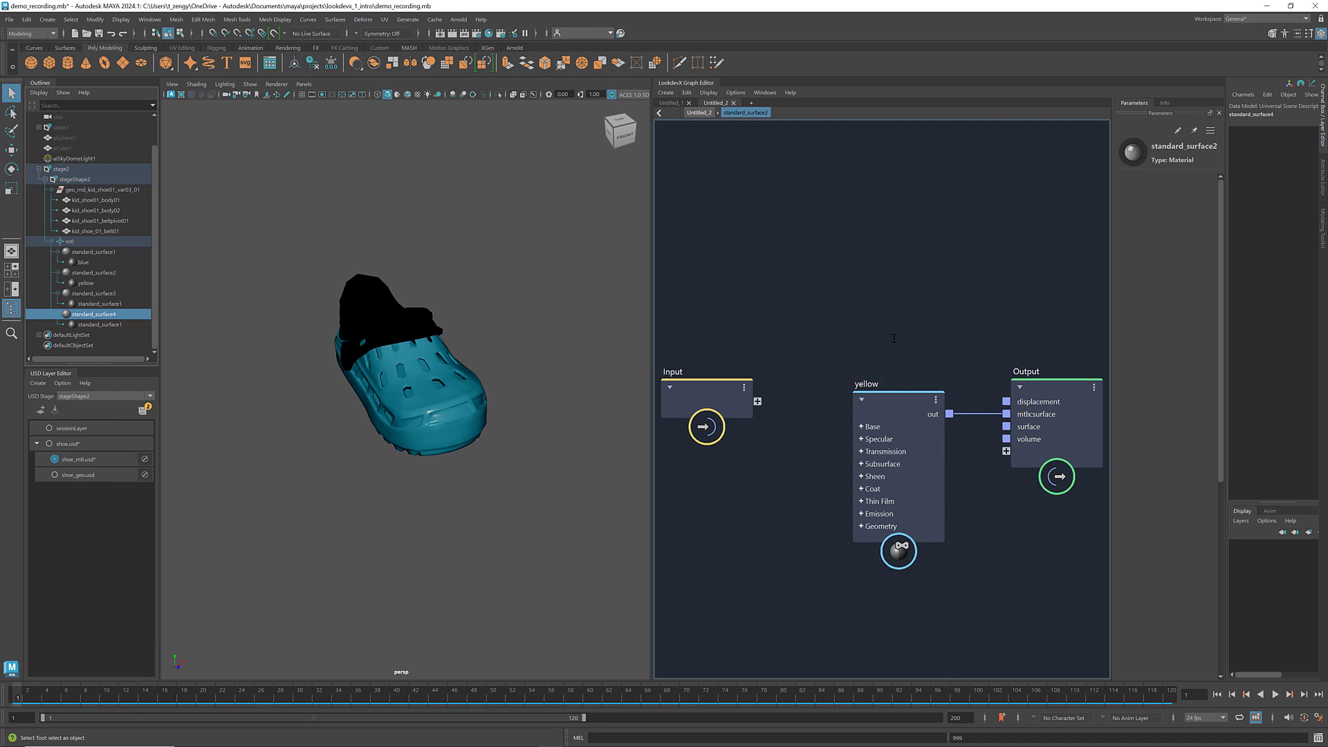
Open the shader inside standard_surface3, set its base color to a muted red and rename the shader node red.
key(f)
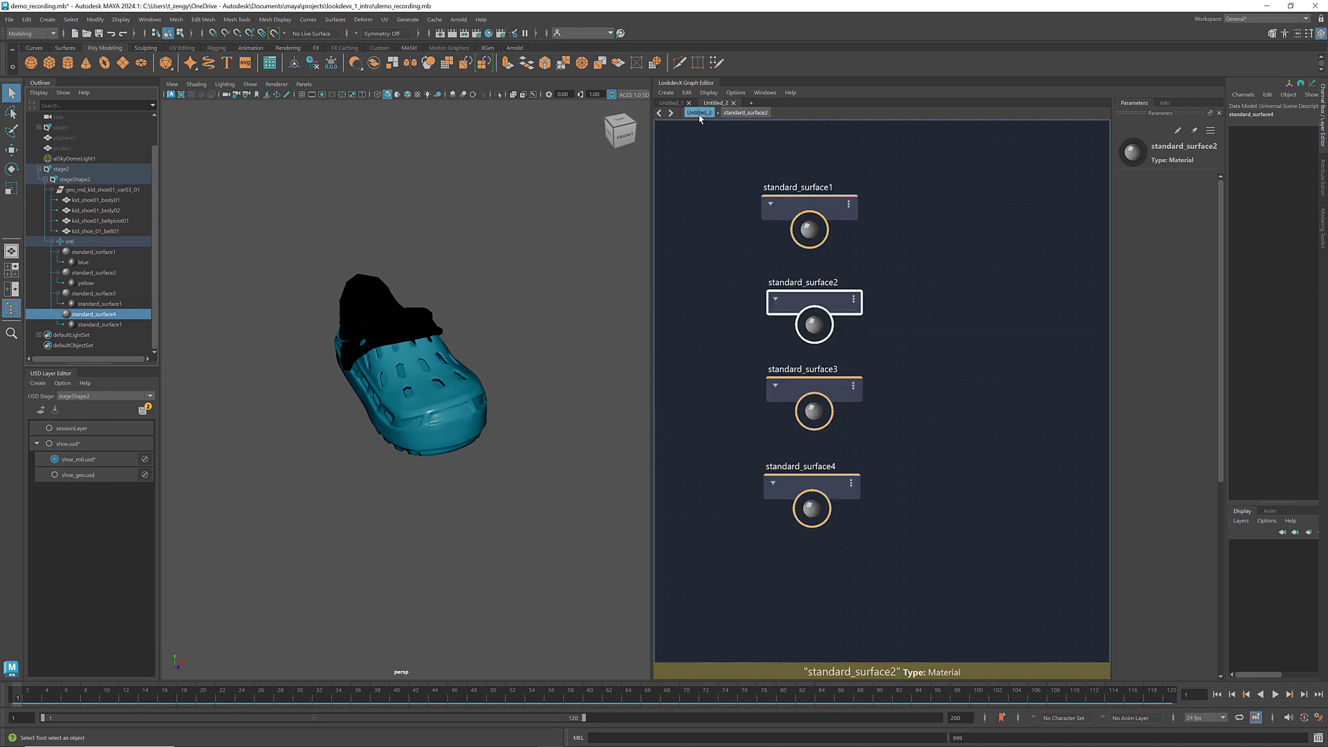
key(u)
double_click(816, 391)
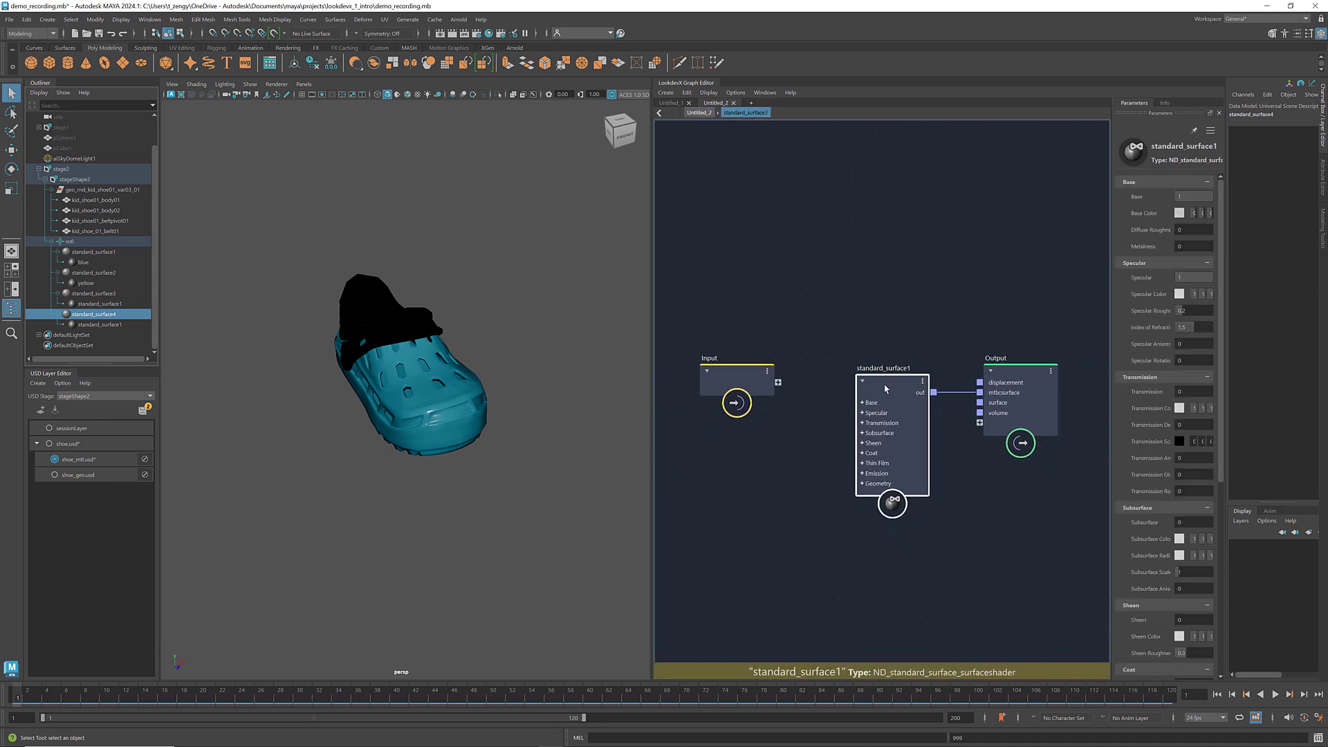
click(1178, 213)
click(1125, 318)
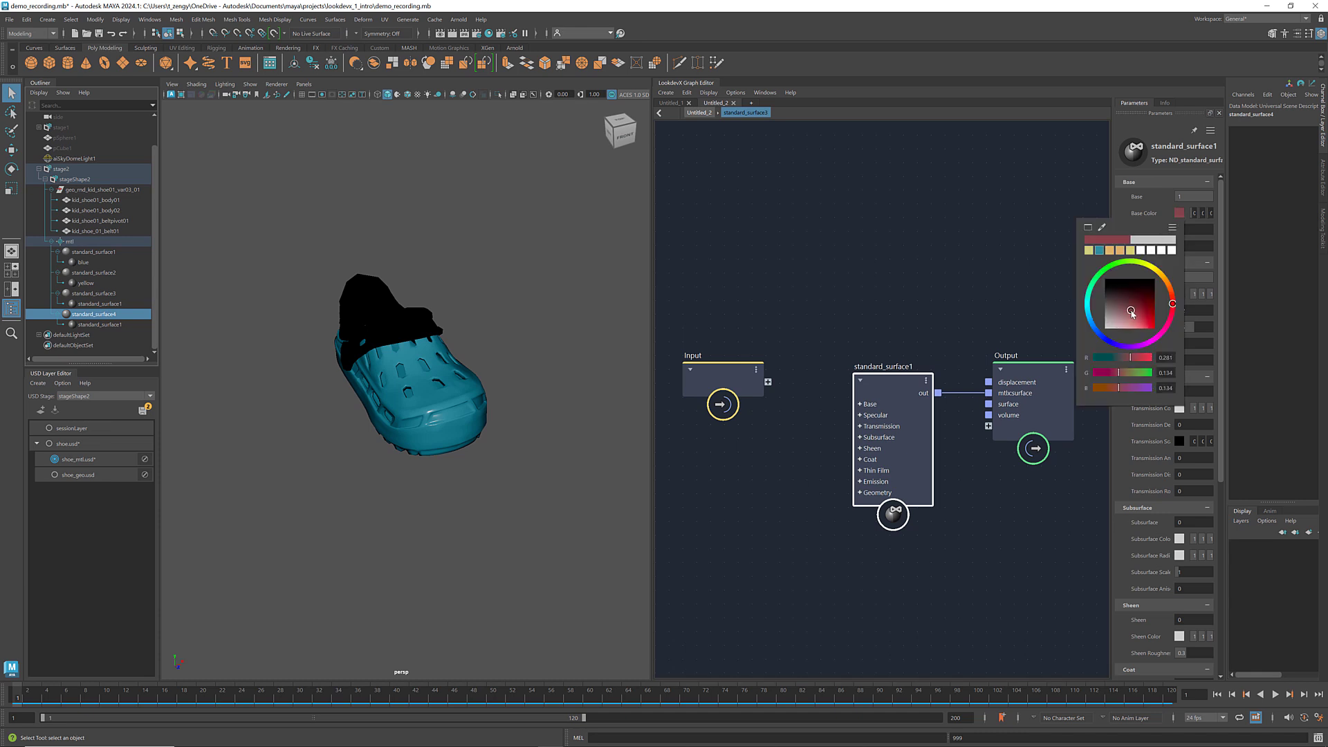
double_click(883, 366)
text(red)
key(Return)
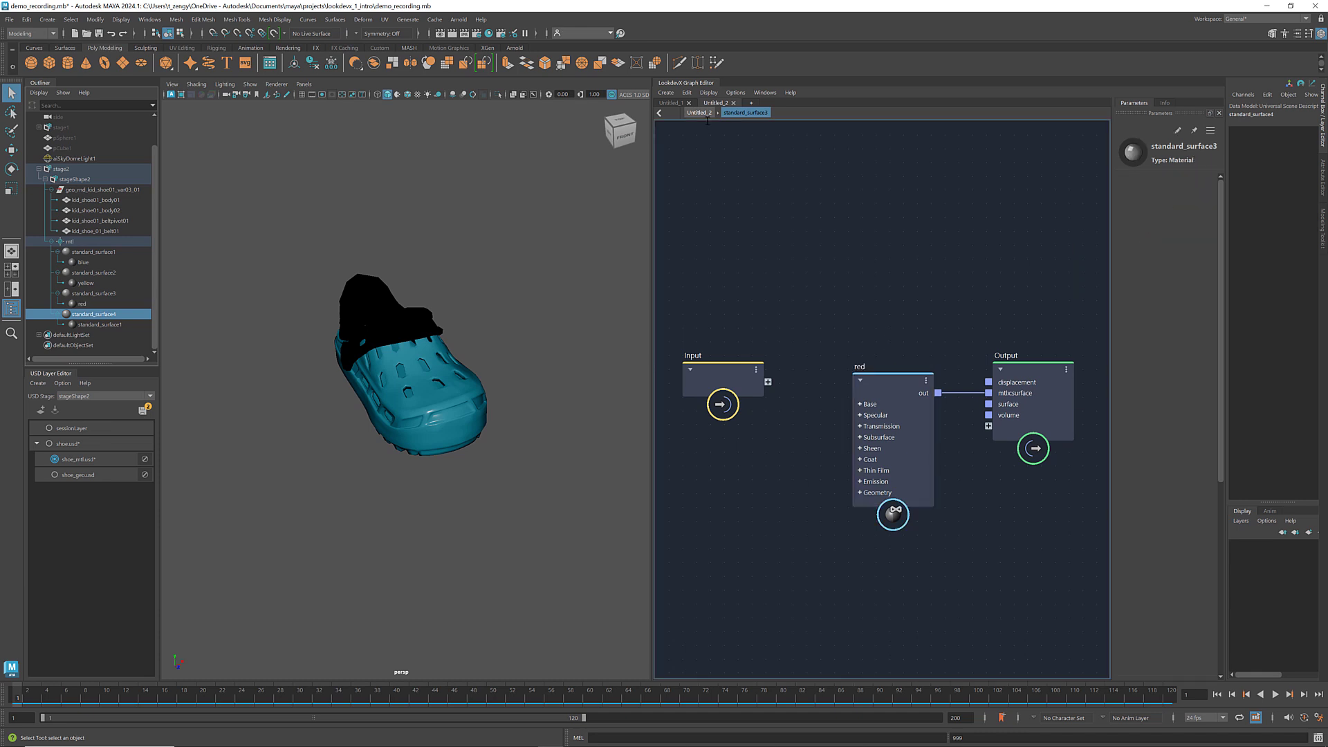
Open the shader inside standard_surface4, set its base color to a muted purple and rename the shader node purple.
double_click(819, 484)
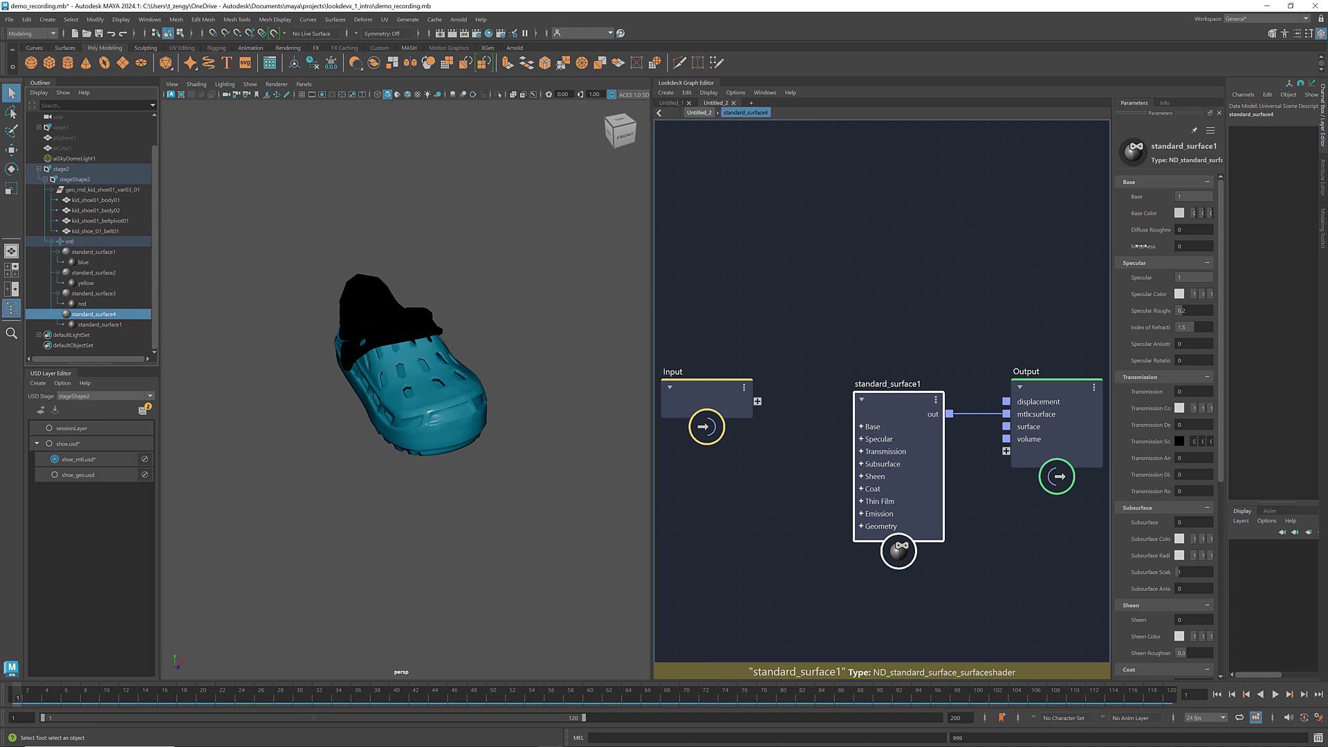
click(1178, 213)
click(1151, 342)
drag(1121, 318, 1118, 309)
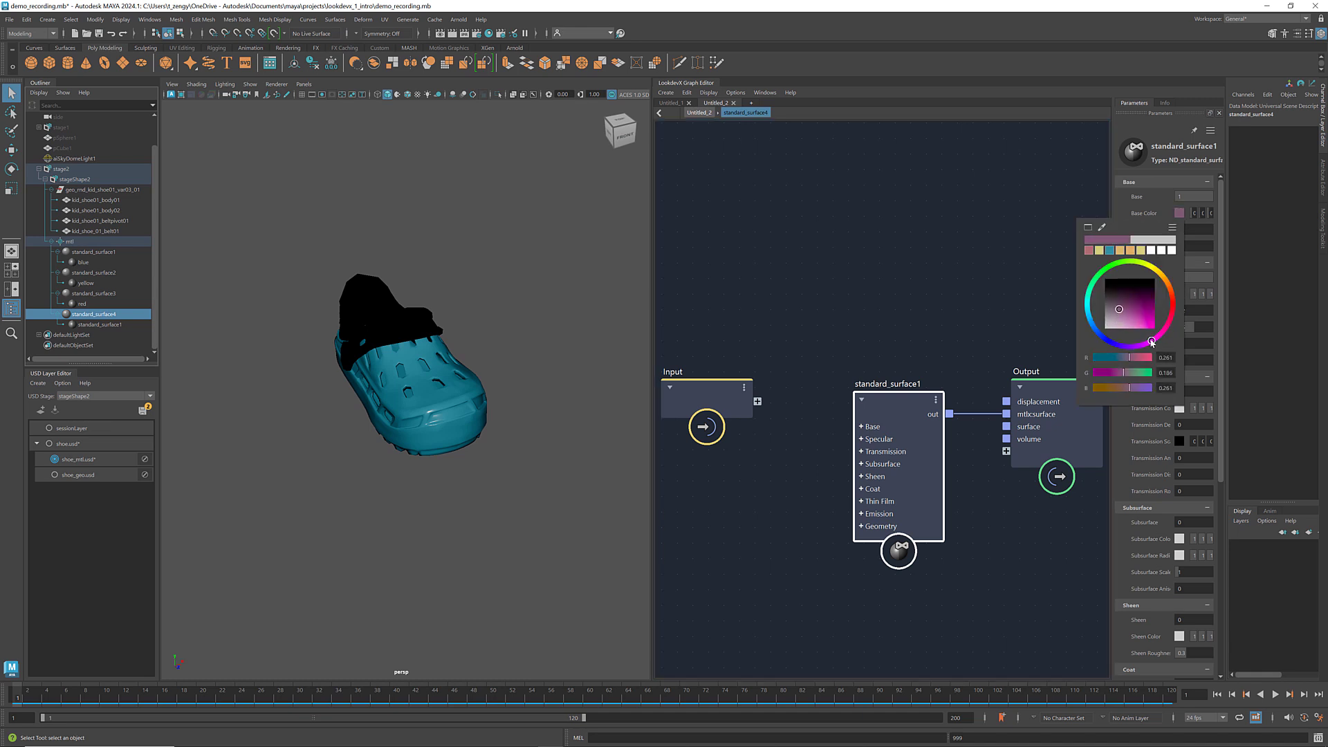
click(941, 310)
double_click(913, 384)
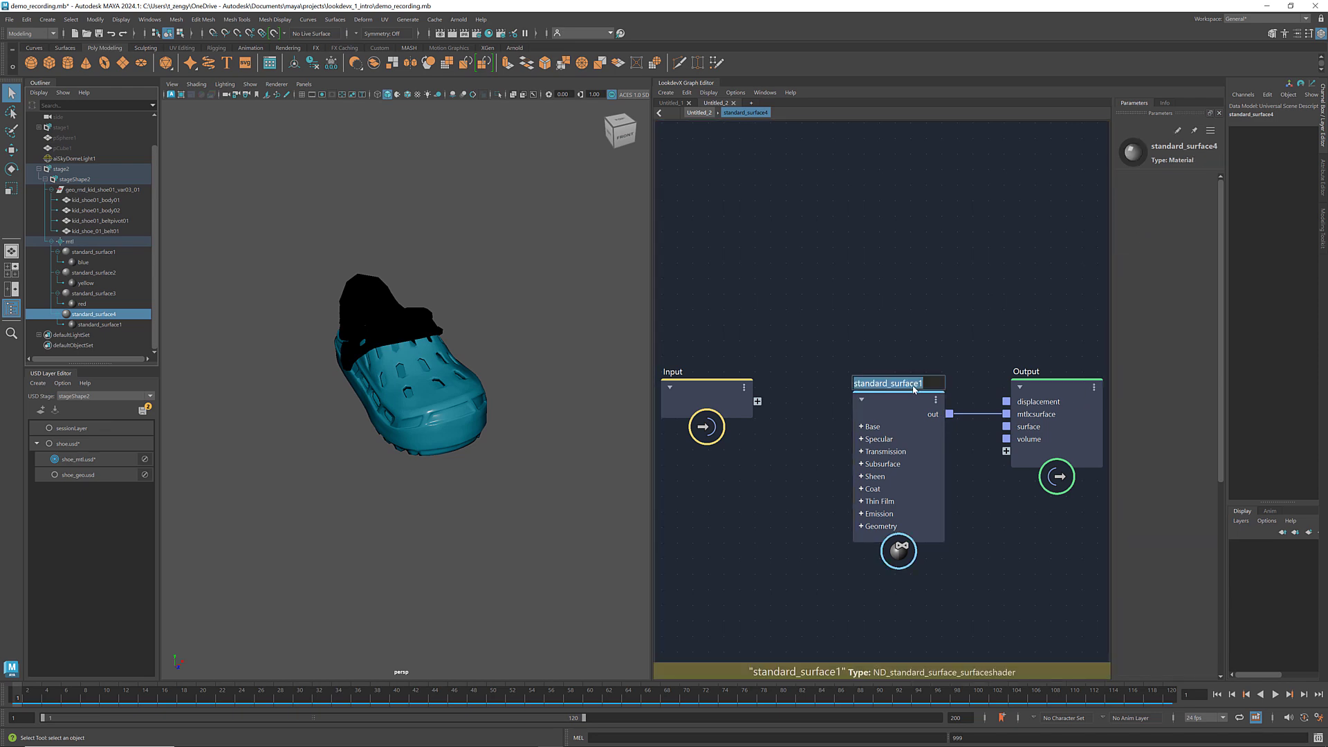
text(purple)
key(Return)
Rename the standard_surface1 material under the mtl scope as standard_surface_blue.
click(99, 253)
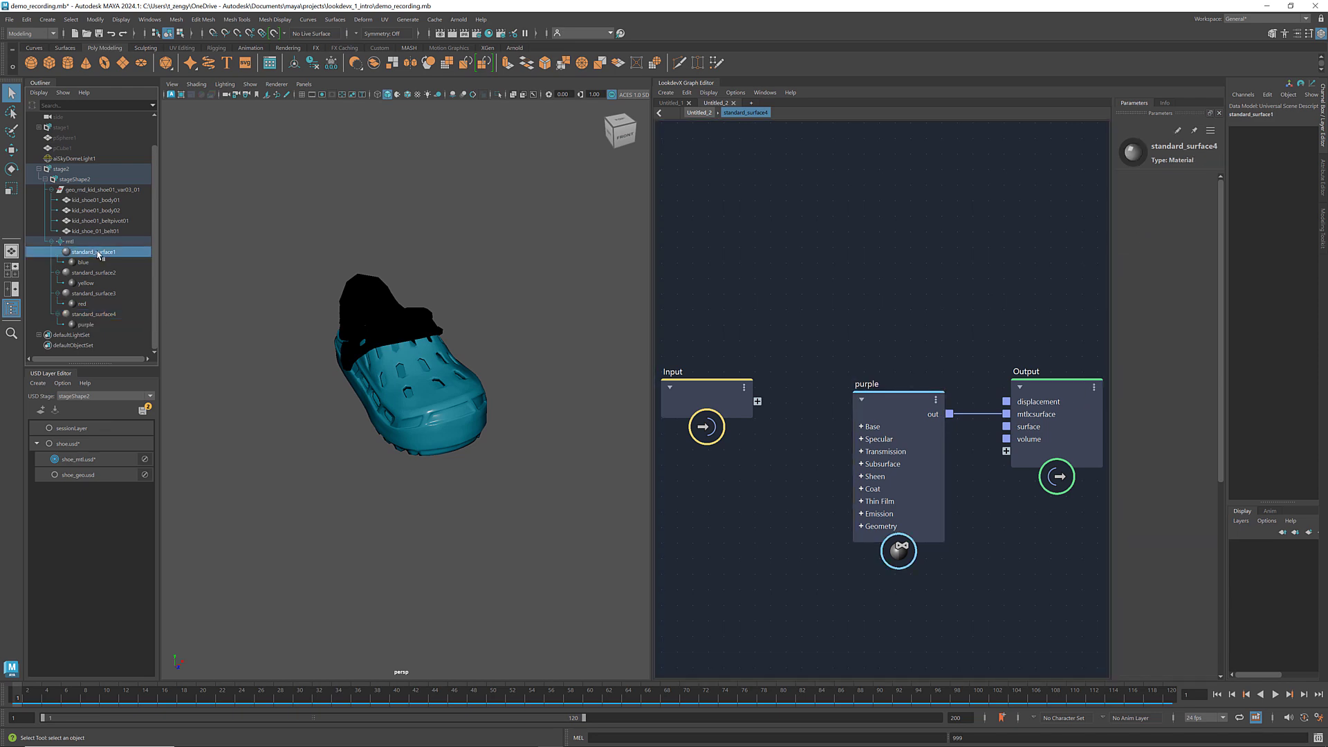
double_click(98, 253)
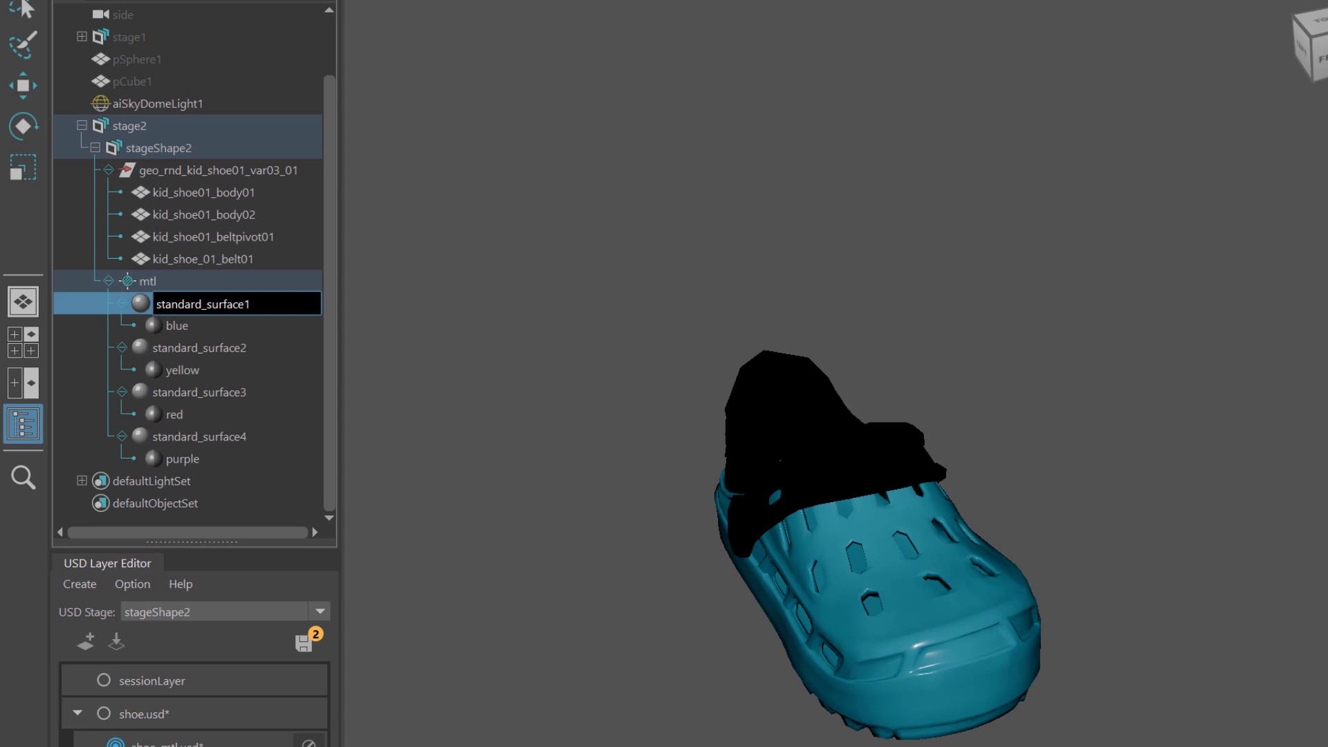
key(BackSpace)
text(_blue)
Rename the standard_surface2 material as standard_surface_yellow.
click(237, 350)
double_click(239, 350)
key(End)
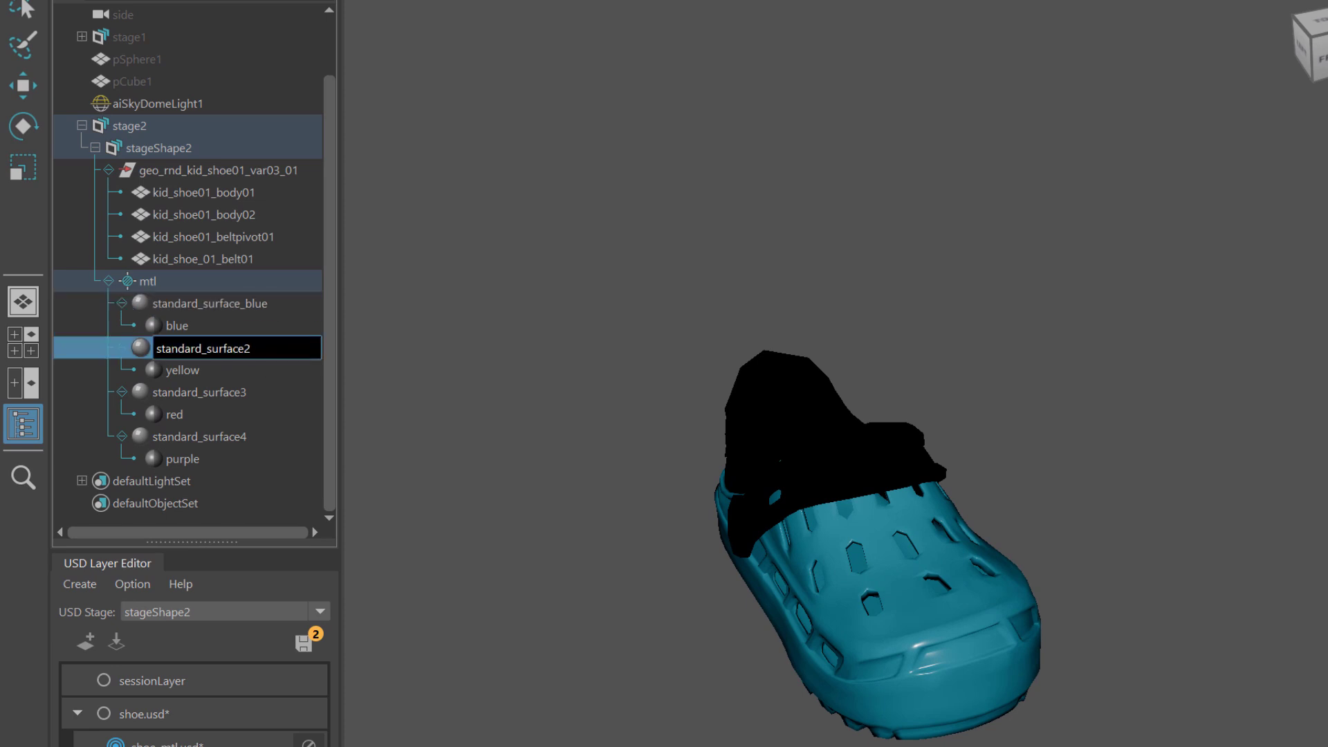
key(BackSpace)
text(_yellow)
Rename the standard_surface3 material as standard_surface_red.
click(246, 391)
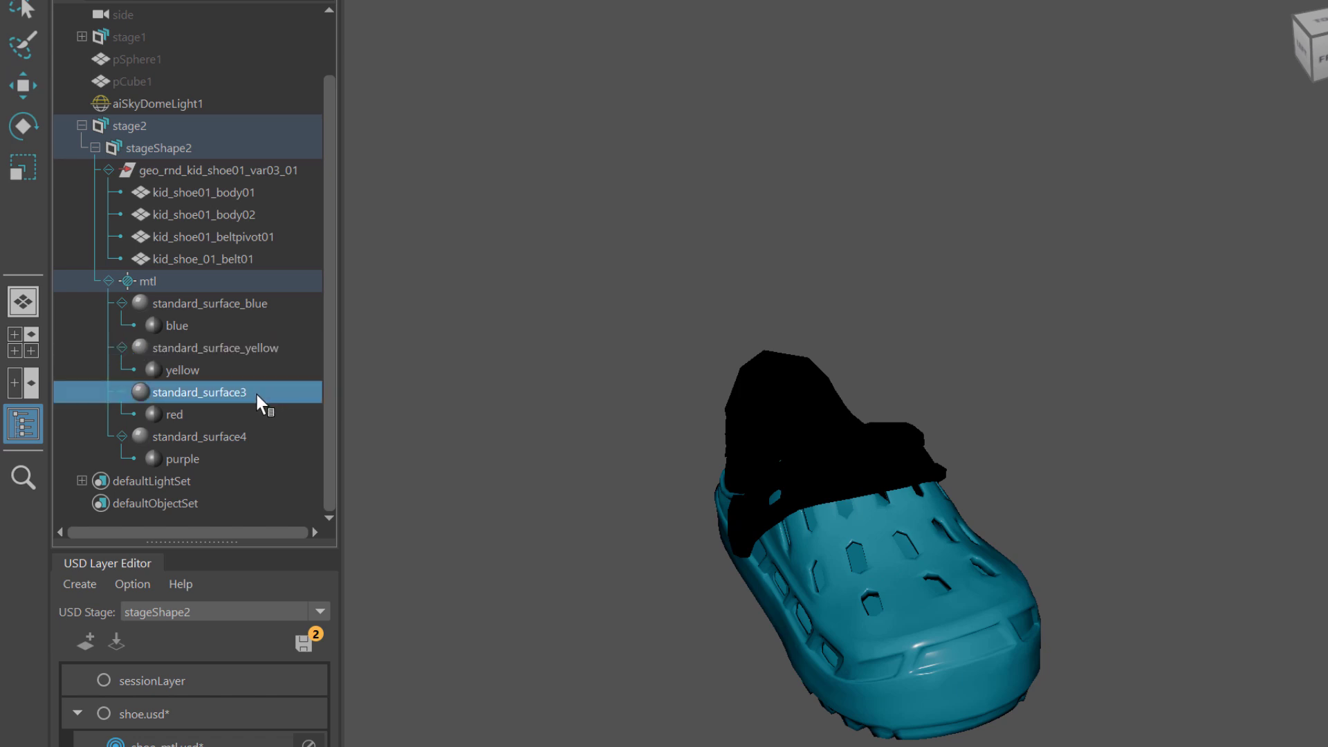
double_click(256, 394)
key(BackSpace)
text(_red)
Rename the standard_surface4 material as standard_surface_purple.
click(238, 436)
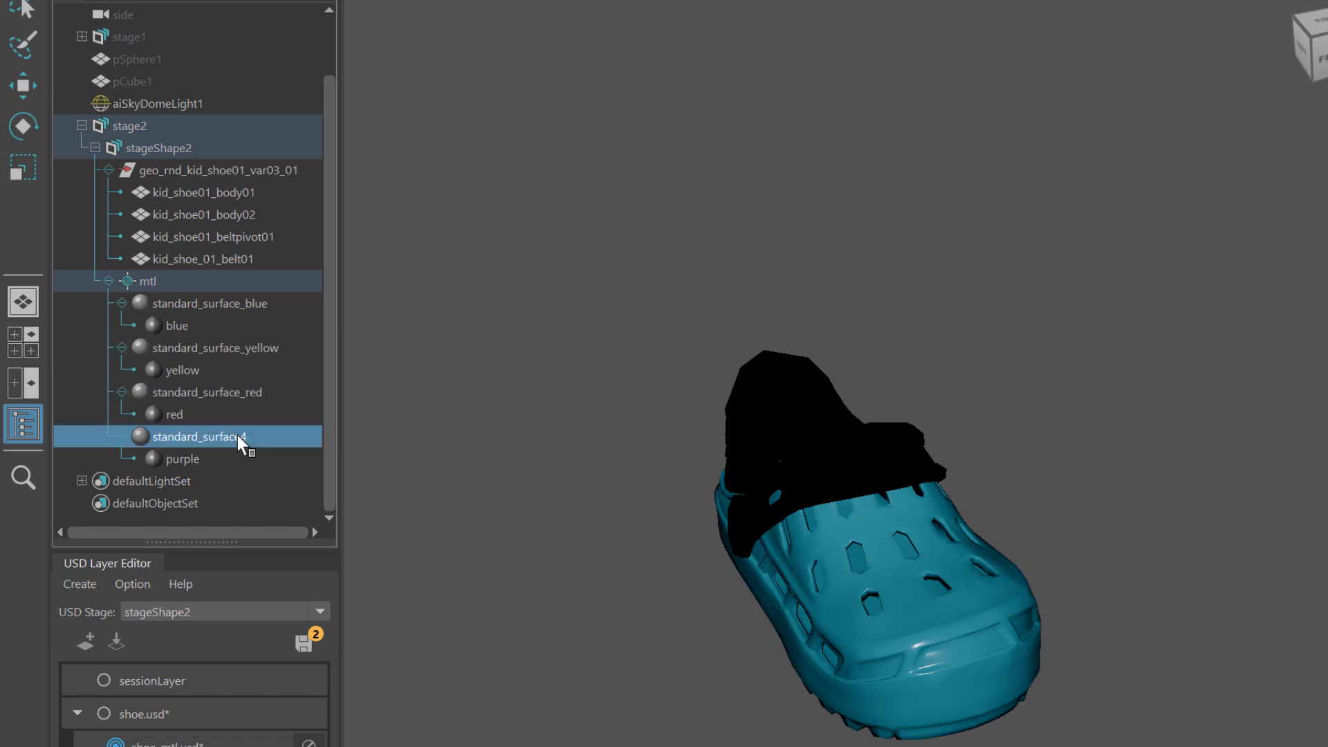
double_click(238, 436)
key(End)
key(BackSpace)
text(_purple)
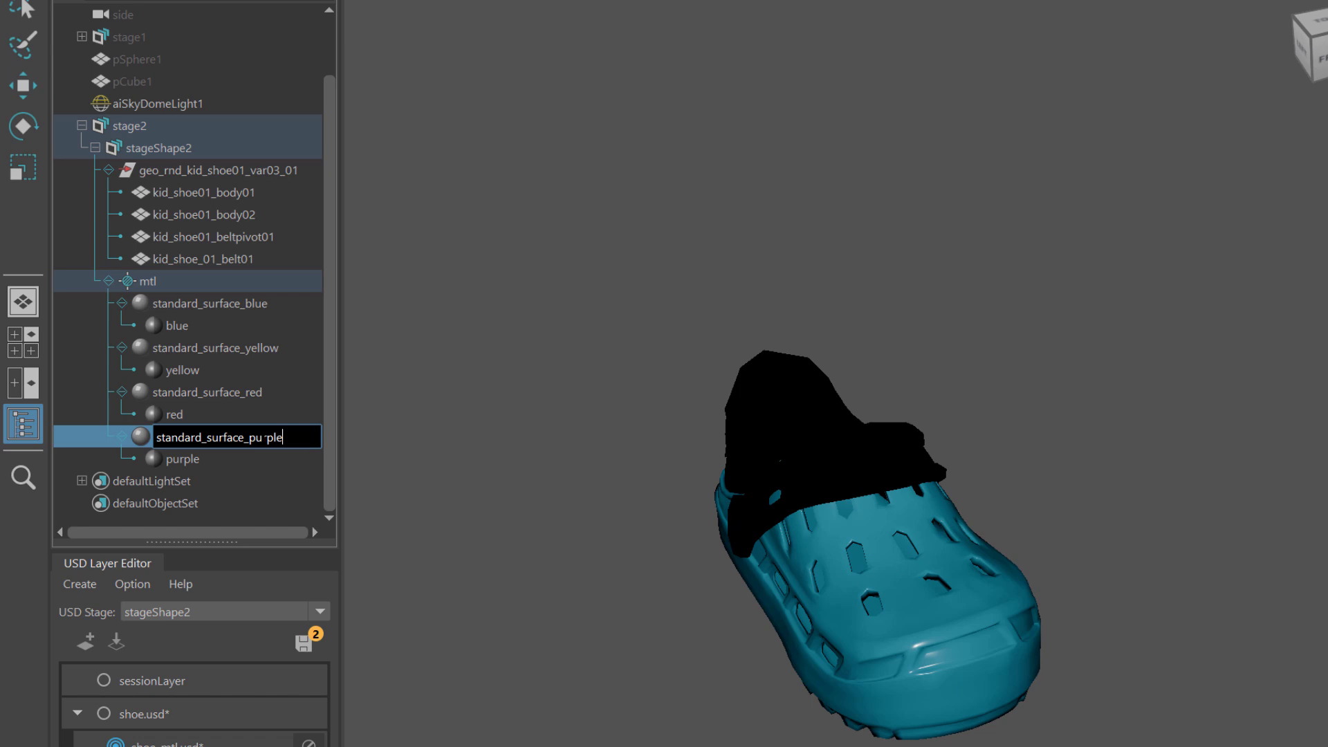
click(253, 394)
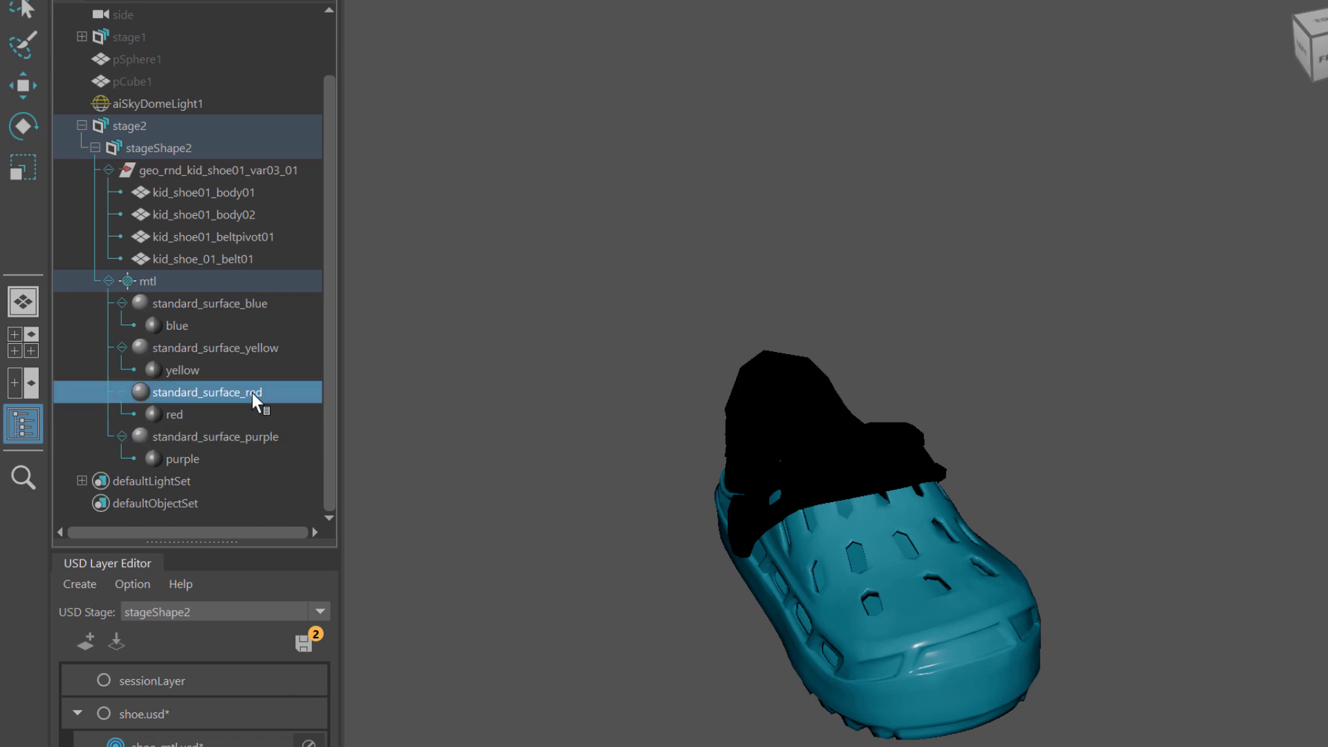
click(242, 304)
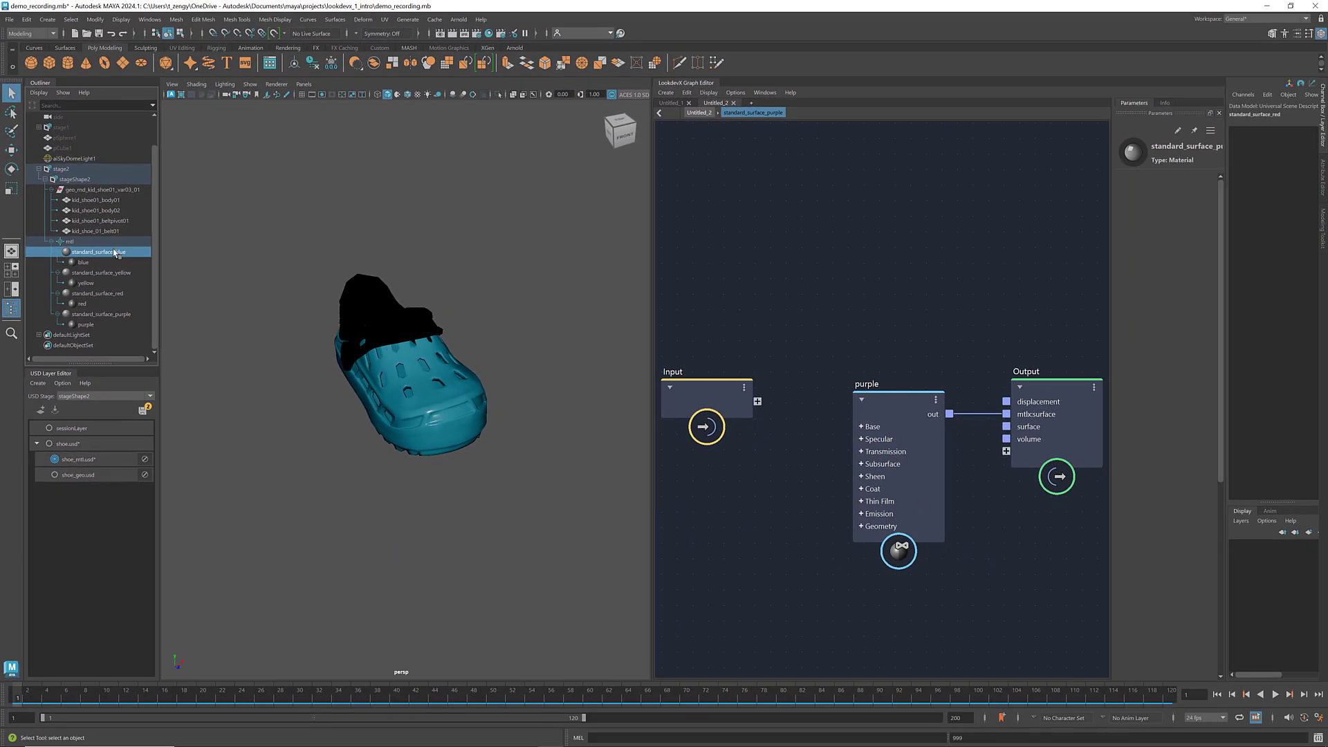
Assign the existing material standard_surface_purple to the kid_shoe01_body02 mesh.
click(103, 200)
click(107, 210)
right_click(115, 212)
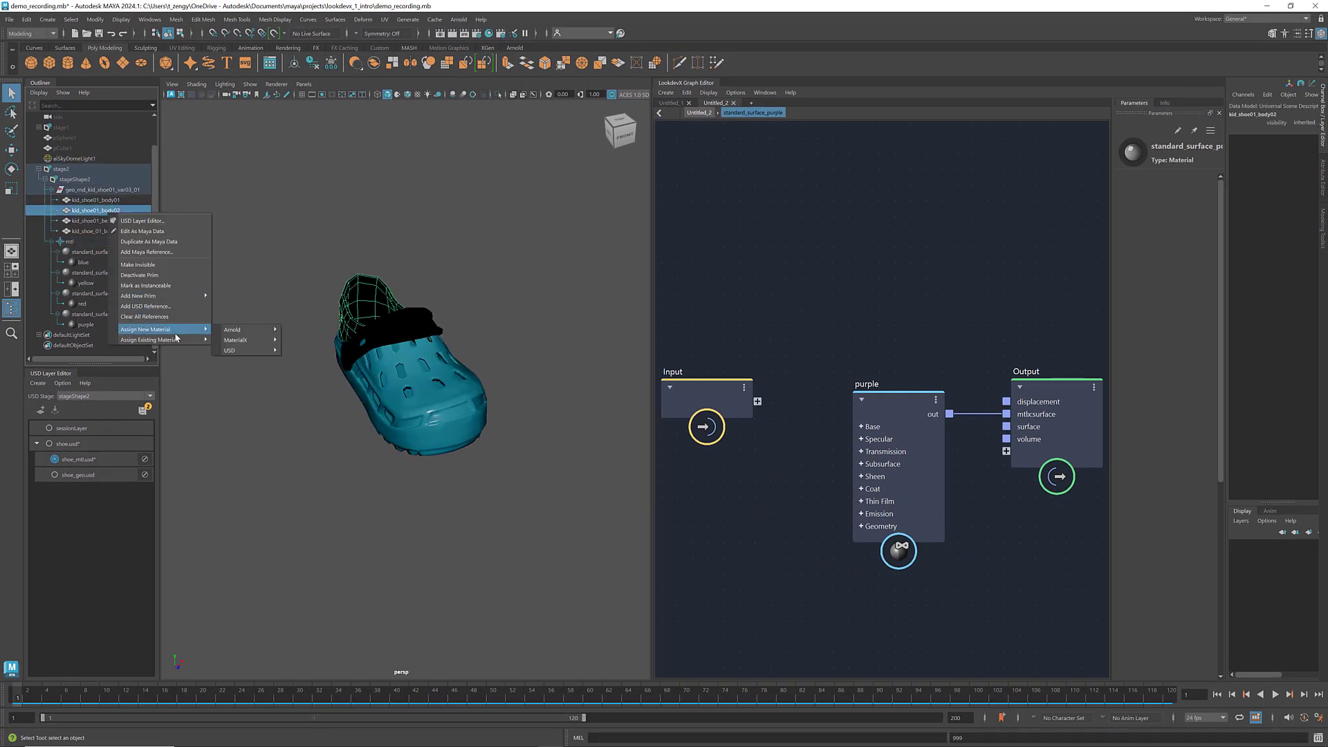
mouse_move(173, 340)
mouse_move(243, 340)
click(341, 372)
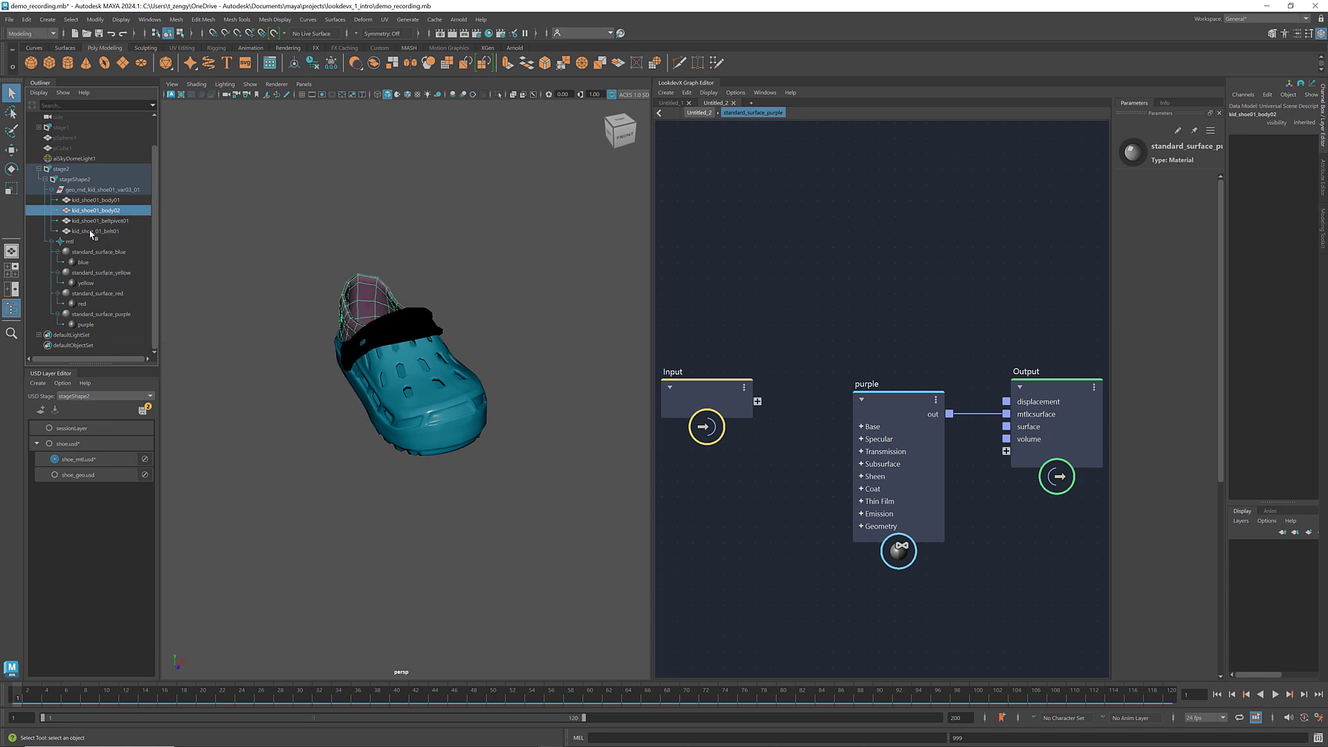
Assign the existing material standard_surface_red to the kid_shoe01_beltpivot01 mesh.
click(104, 220)
right_click(117, 222)
mouse_move(173, 349)
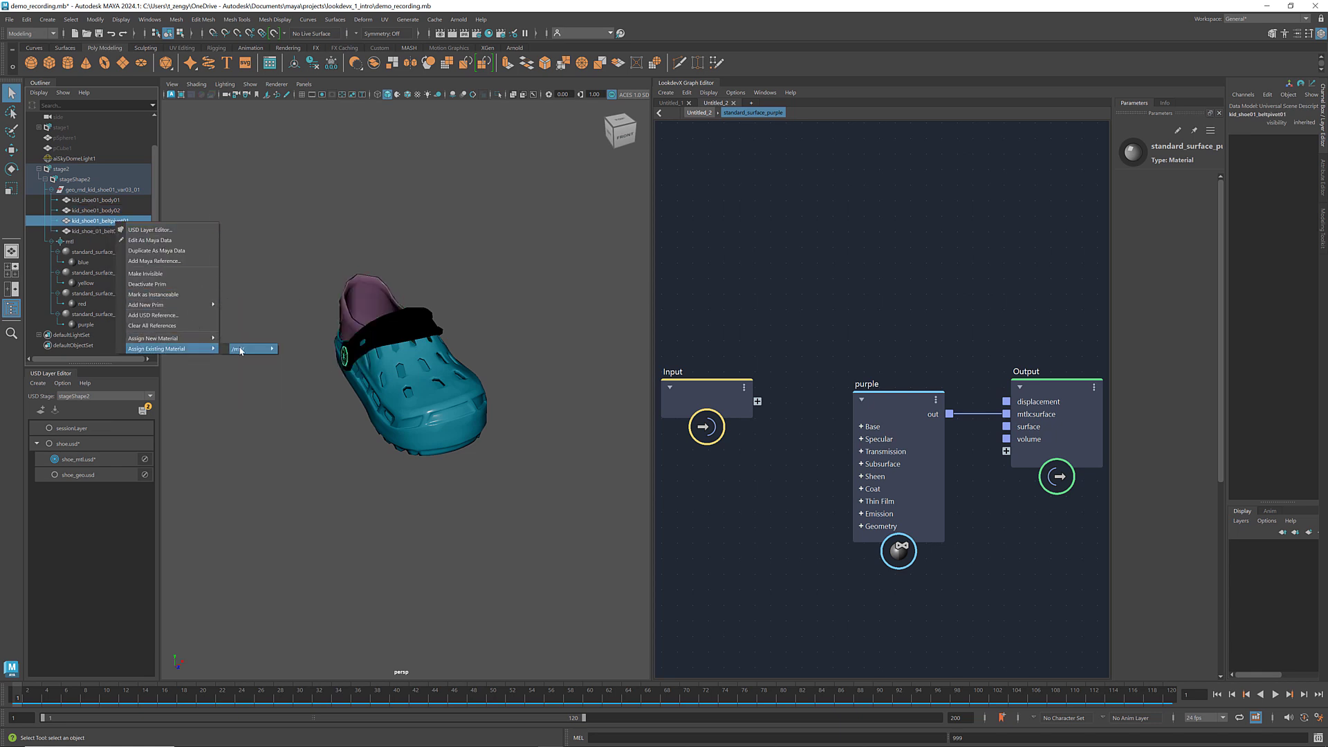
mouse_move(249, 350)
click(313, 367)
Assign the existing material standard_surface_yellow to the kid_shoe_01_belt01 mesh.
click(98, 231)
right_click(97, 233)
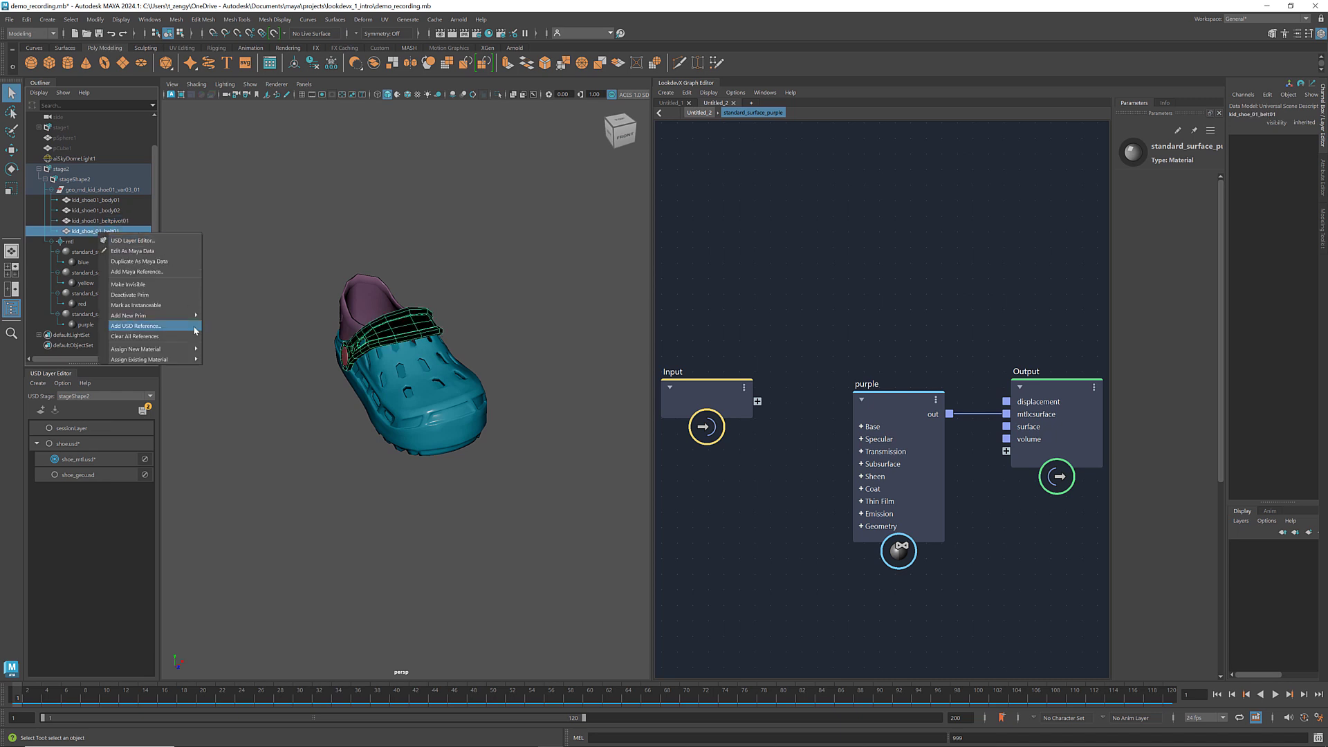
mouse_move(173, 359)
mouse_move(235, 359)
click(310, 370)
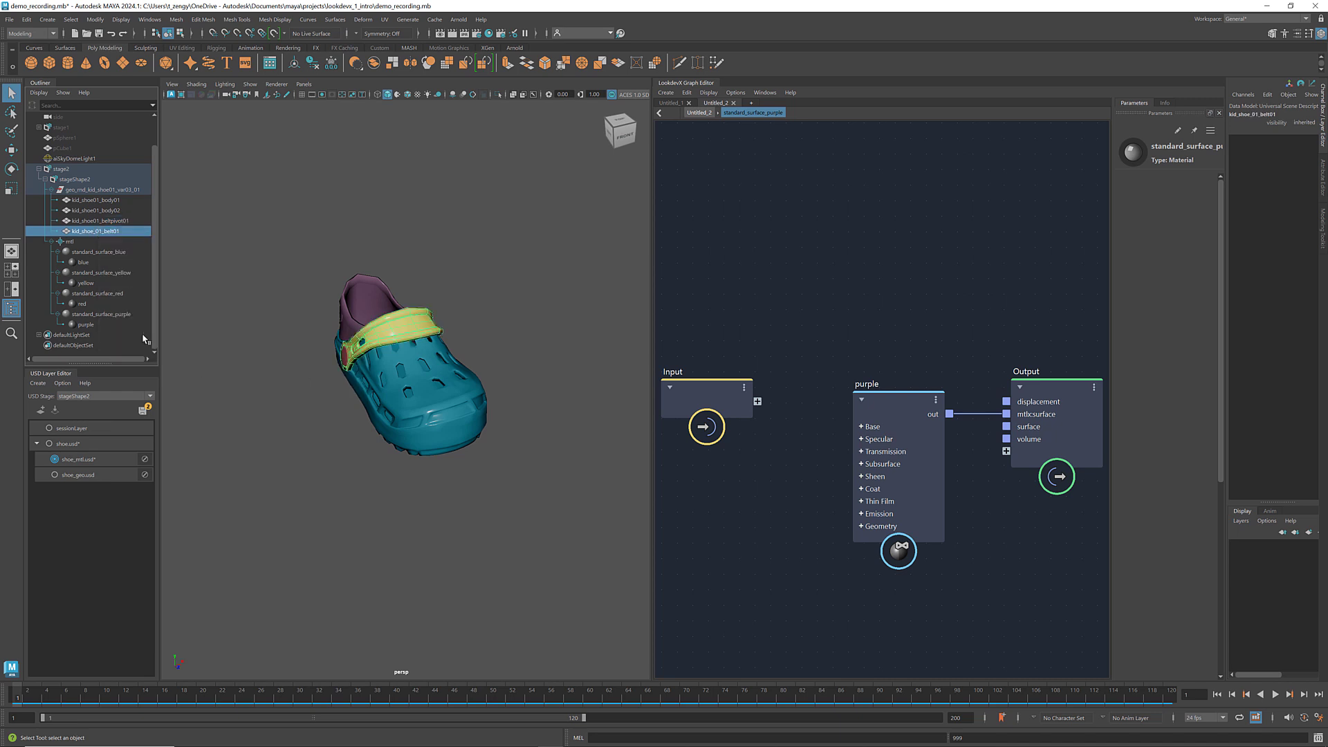
Preview the coloured shoe with the Arnold renderer in the viewport, then return to the standard viewport display.
click(115, 356)
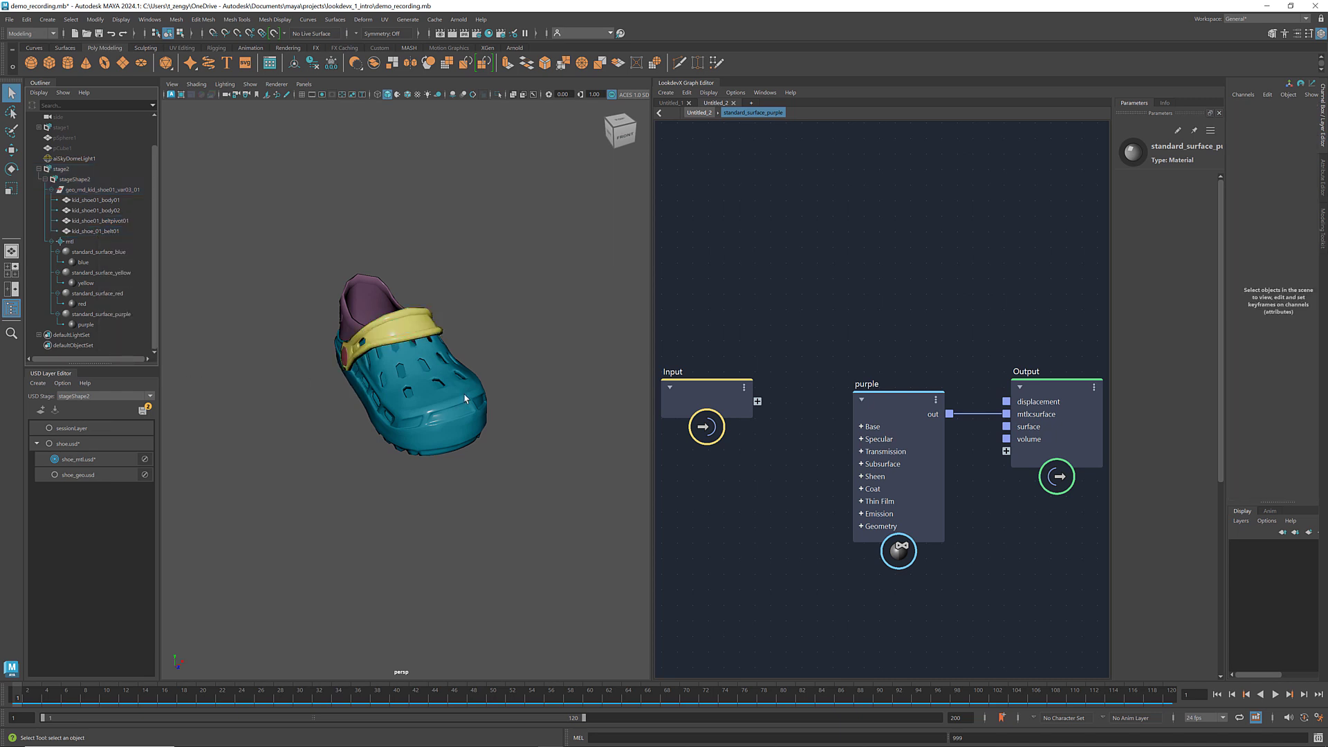
scroll(464, 399, up, 2)
click(277, 83)
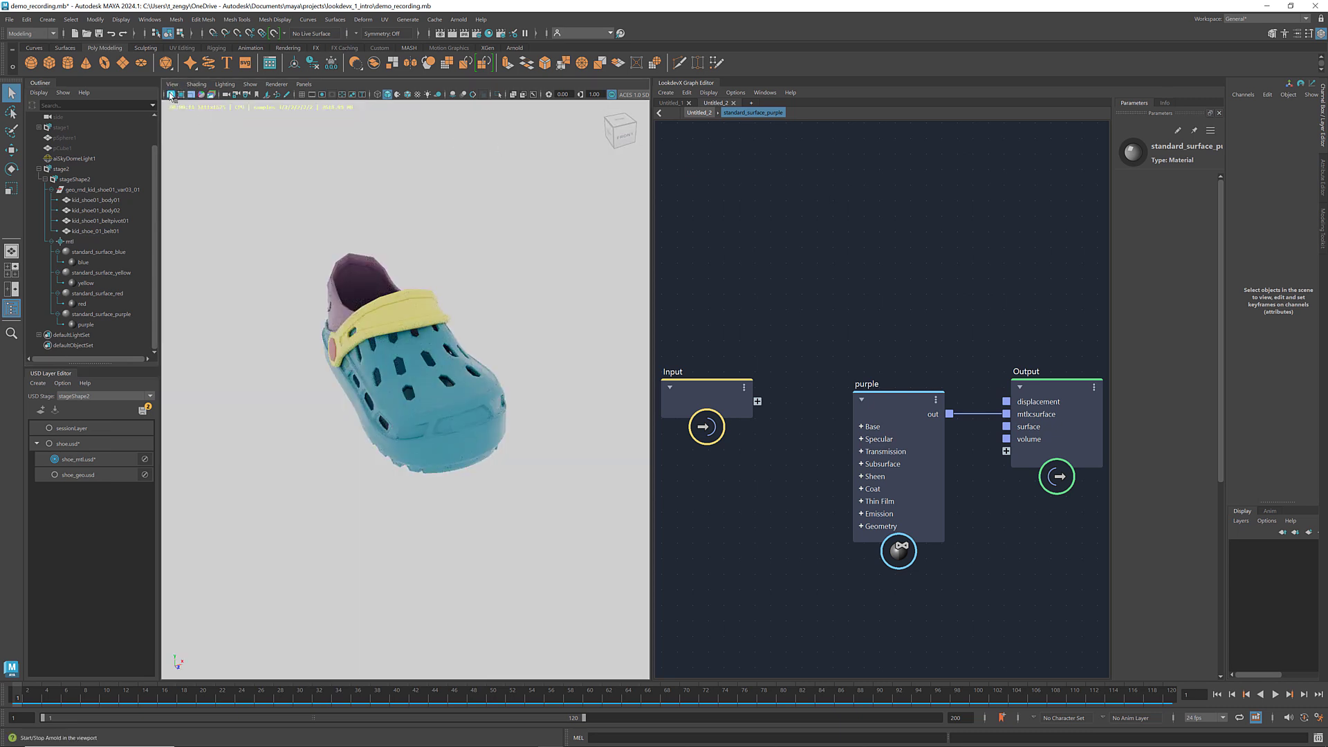
click(171, 95)
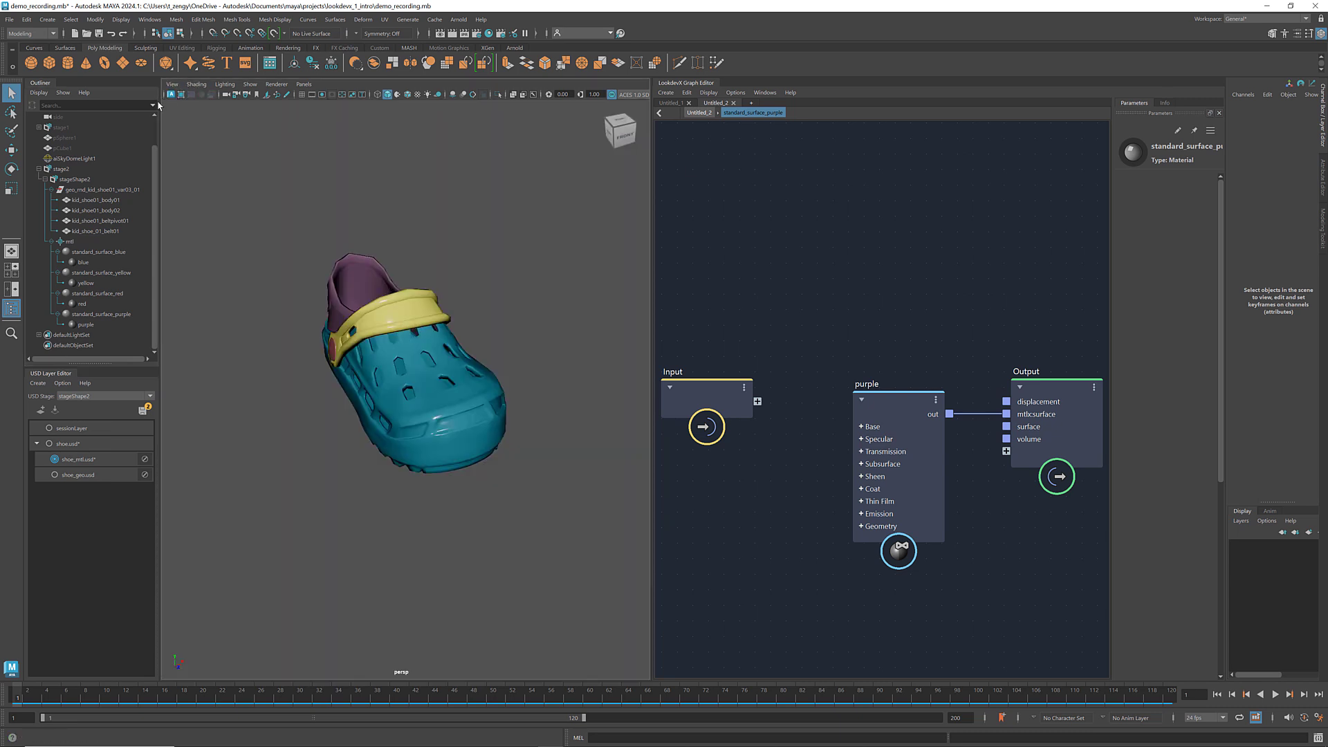
Assign the existing material standard_surface_red to the kid_shoe_01_belt01 mesh.
right_click(116, 232)
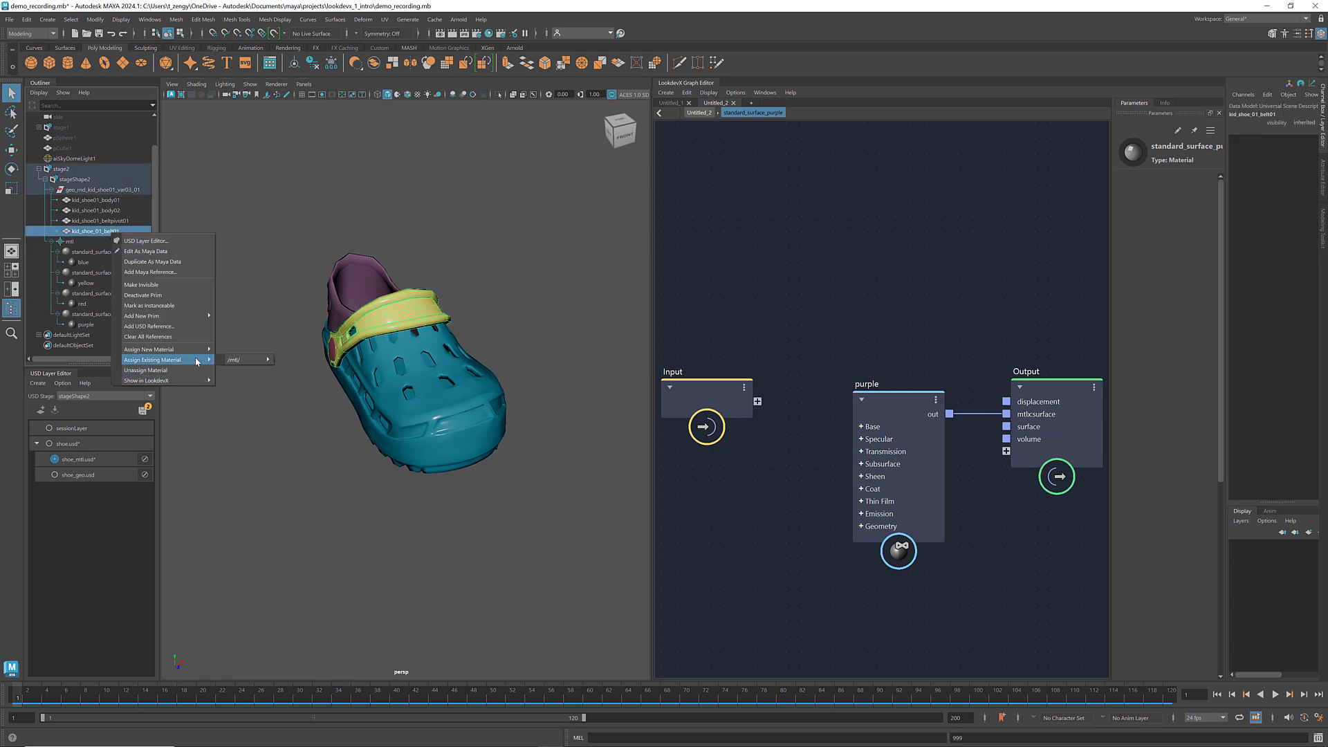
mouse_move(173, 359)
click(277, 379)
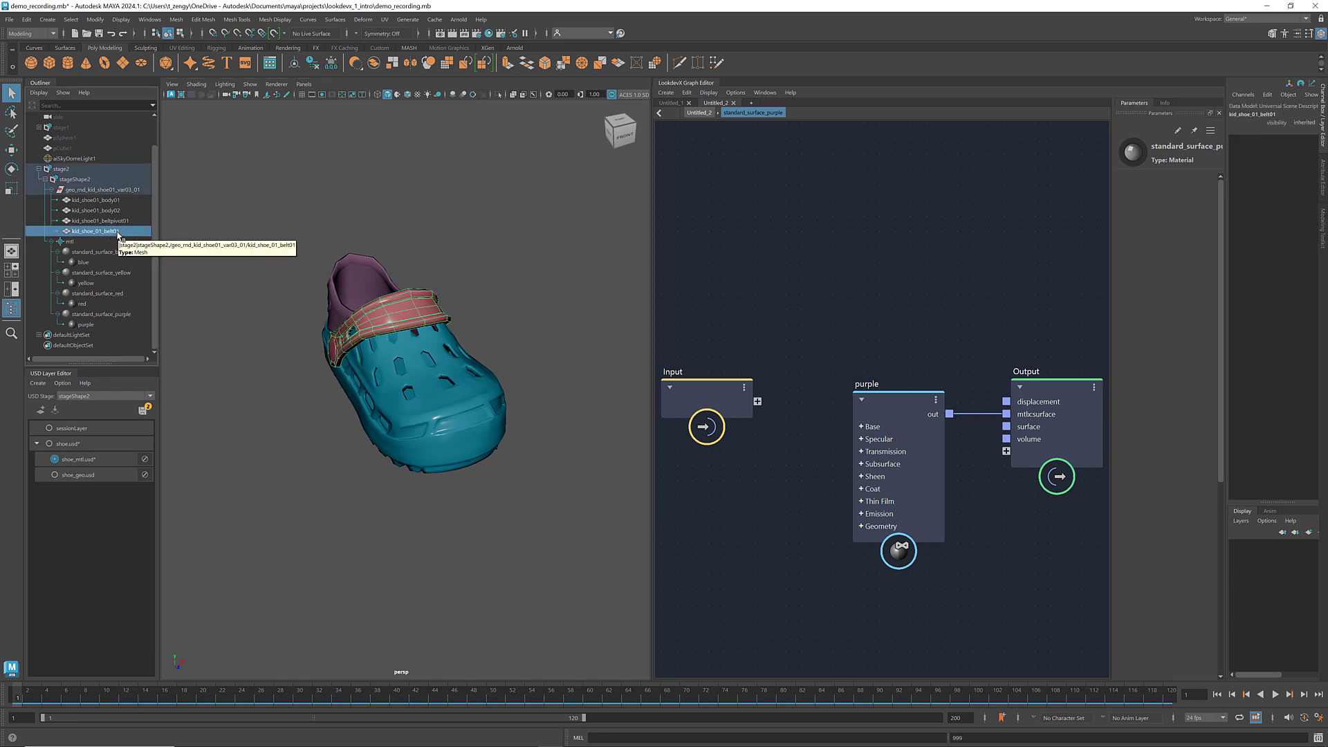
Assign the existing material standard_surface_blue to the kid_shoe01_beltpivot01 mesh.
right_click(123, 223)
mouse_move(173, 348)
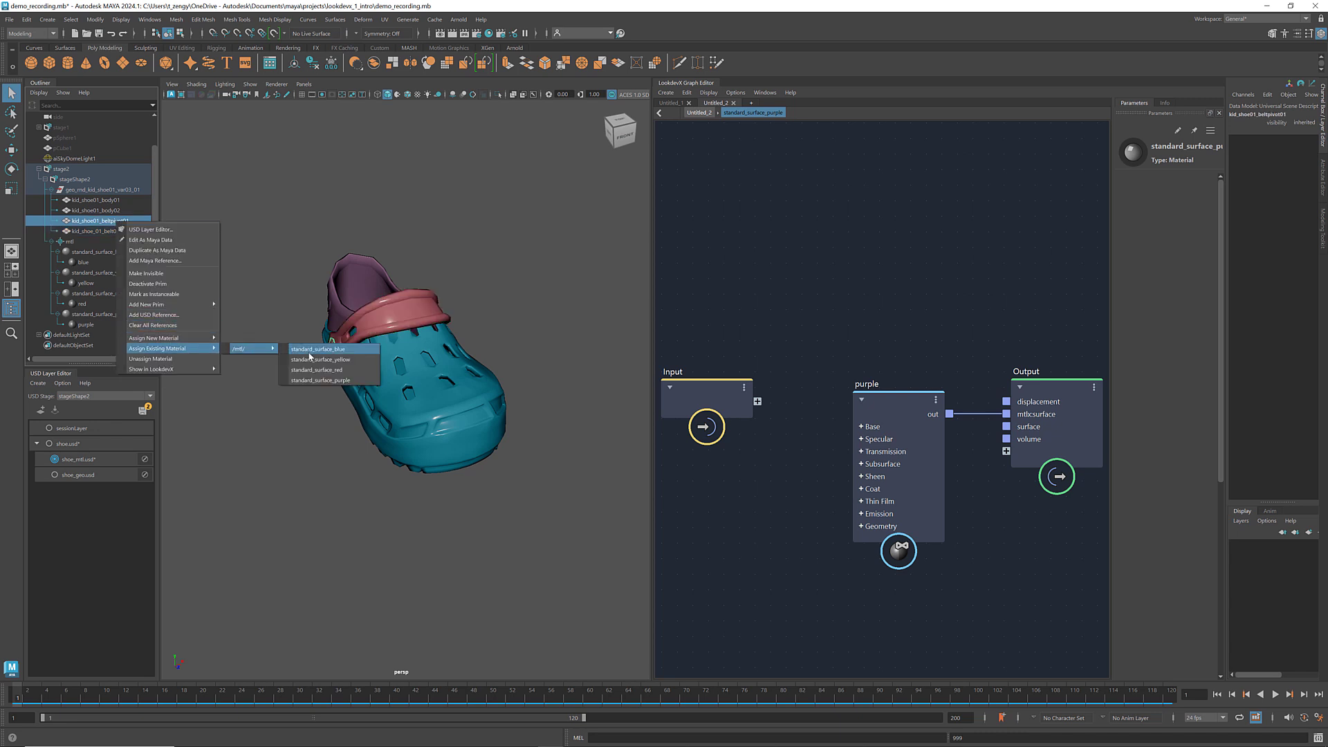
click(325, 373)
Assign the existing material standard_surface_yellow to the kid_shoe01_body02 mesh and clear the selection.
click(112, 206)
click(112, 220)
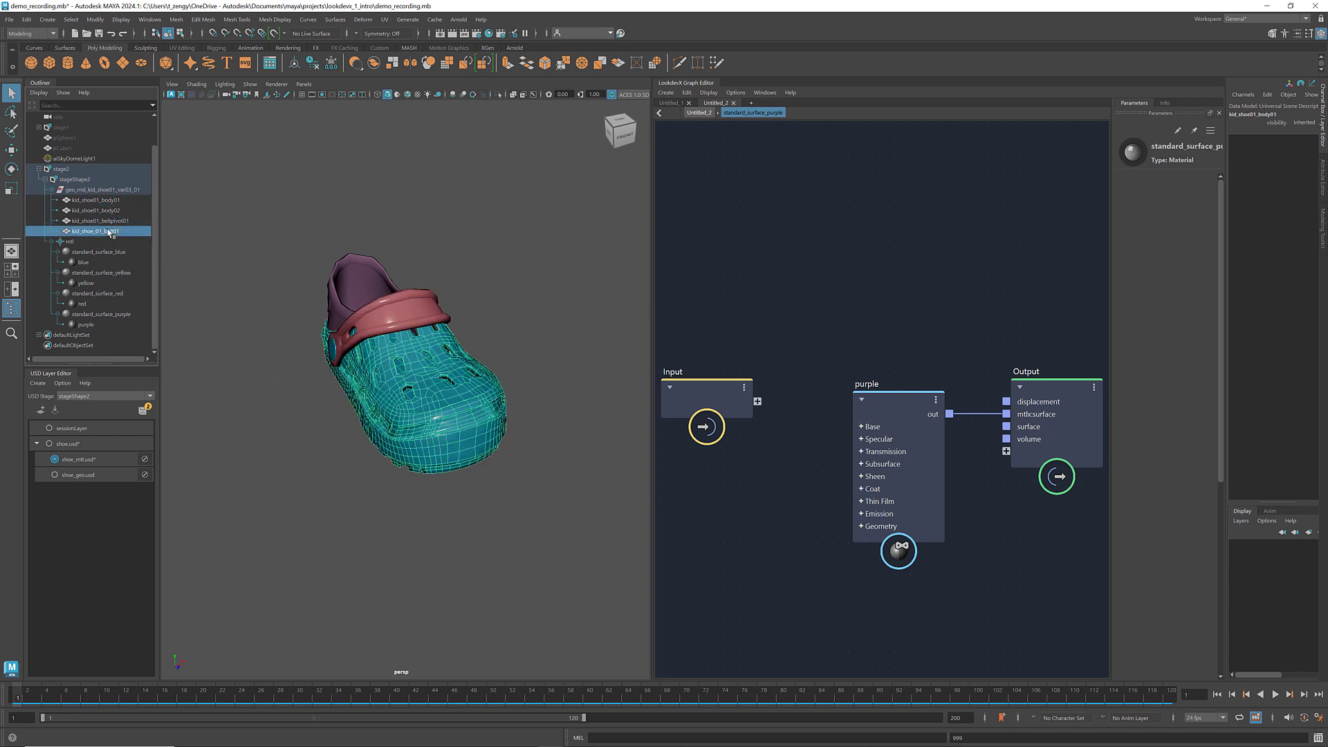
click(110, 212)
right_click(110, 217)
mouse_move(172, 341)
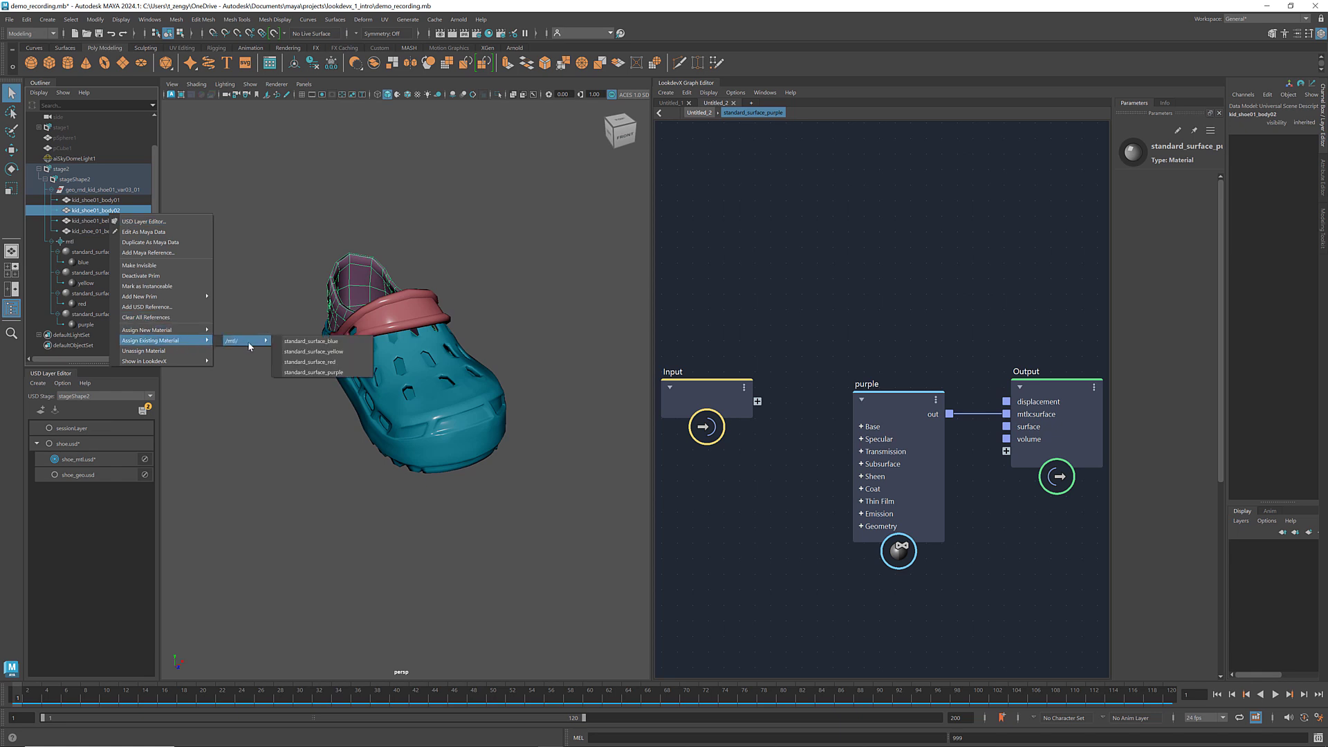
click(318, 352)
click(92, 354)
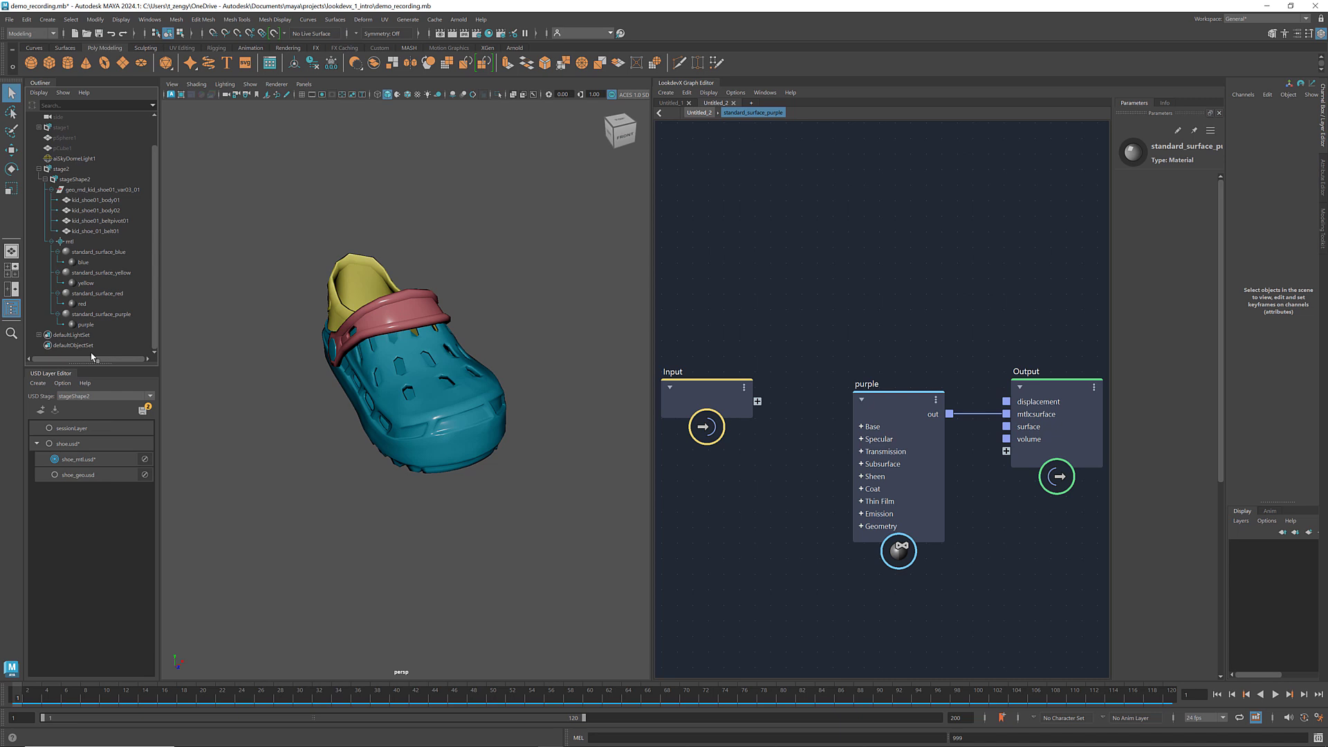
Add a new MaterialX Standard Surface material under the mtl scope of the shoe stage.
click(71, 243)
right_click(71, 243)
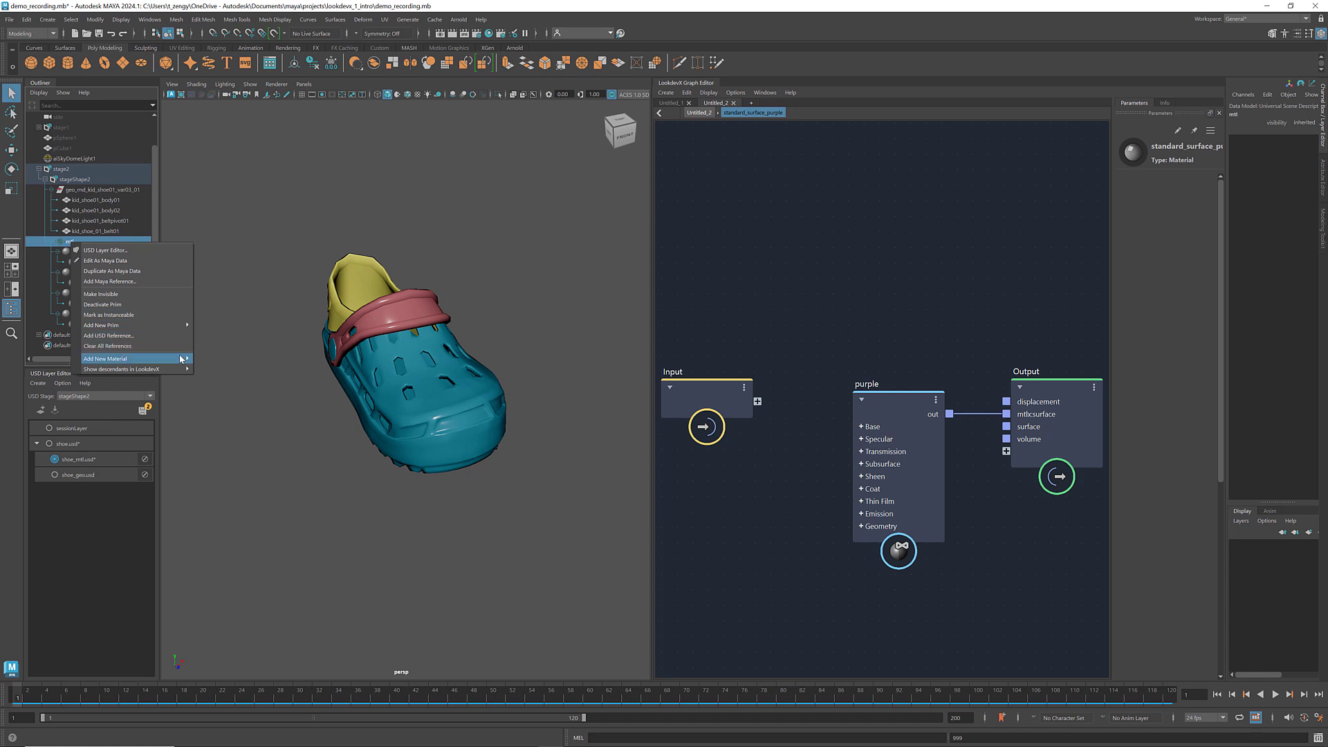
mouse_move(166, 359)
mouse_move(218, 370)
click(281, 369)
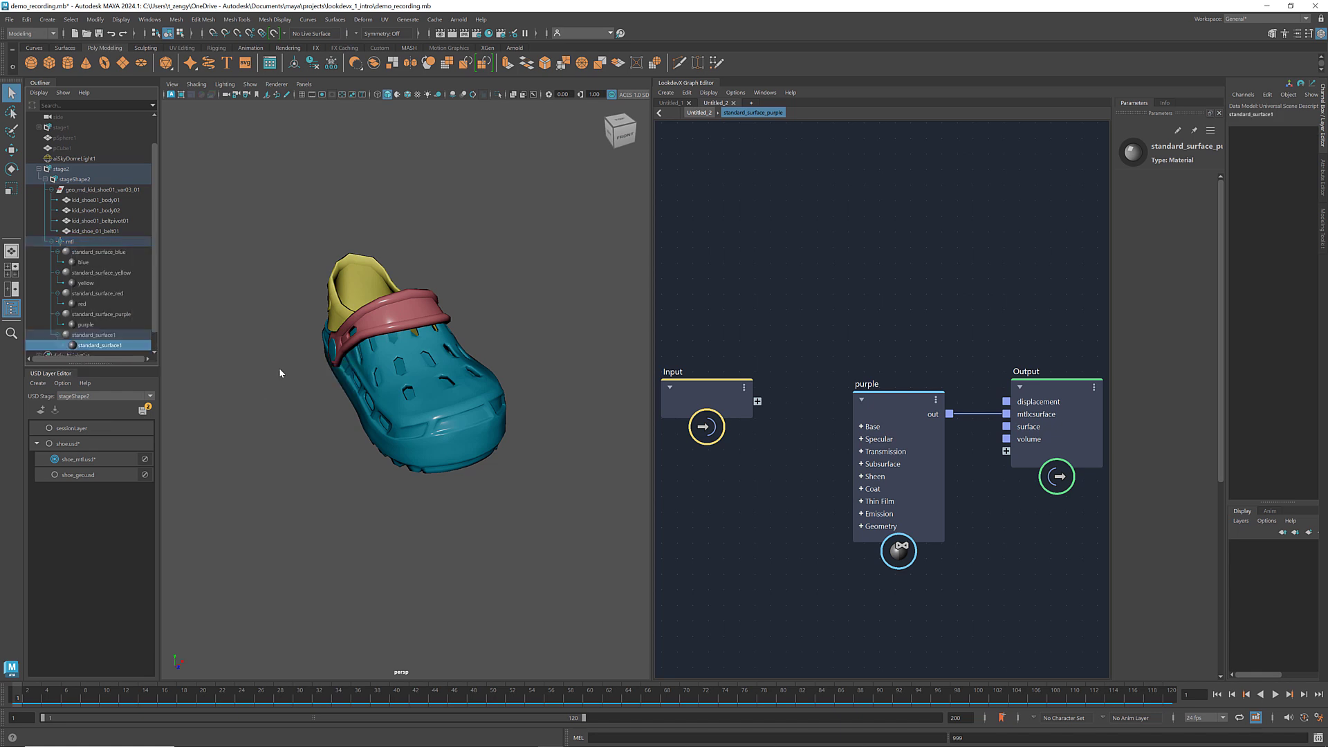
Show the new standard_surface1 material in the LookdevX graph beside the other four and rename it standard_surface_floral.
scroll(121, 282, down, 1)
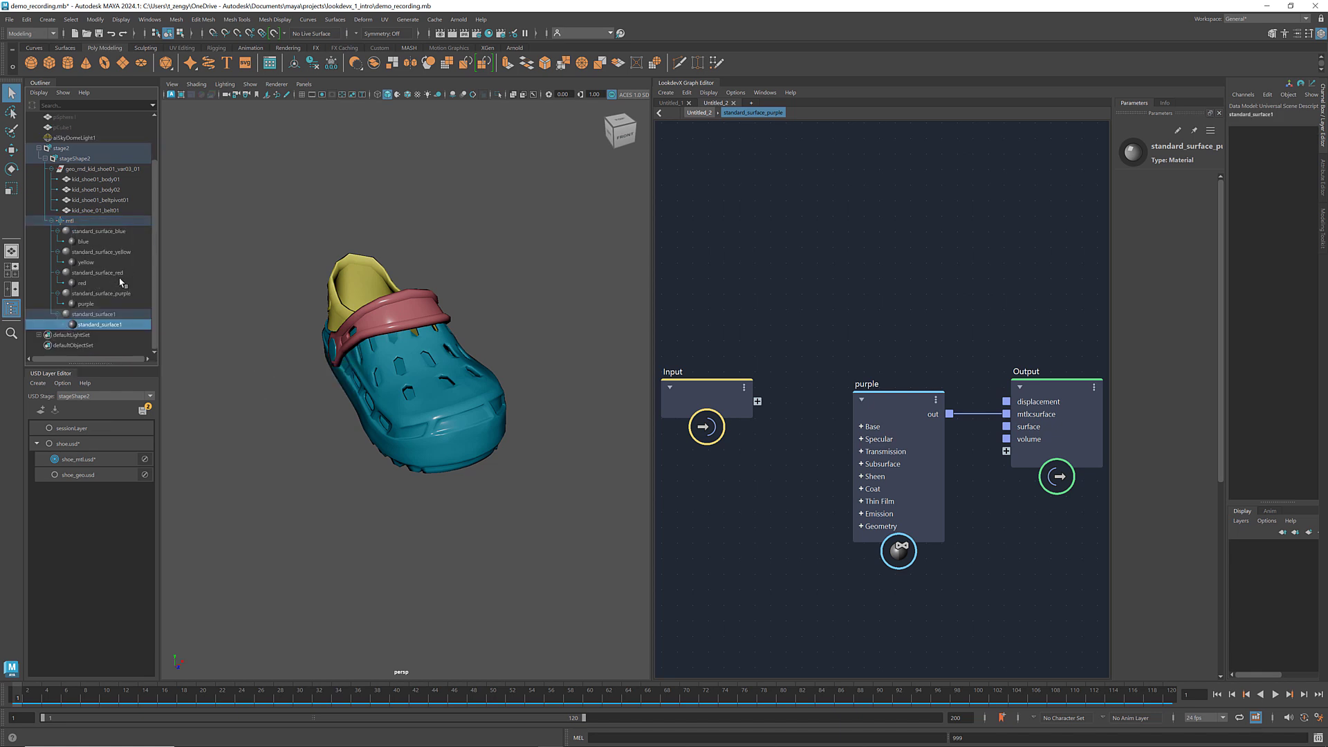
click(111, 314)
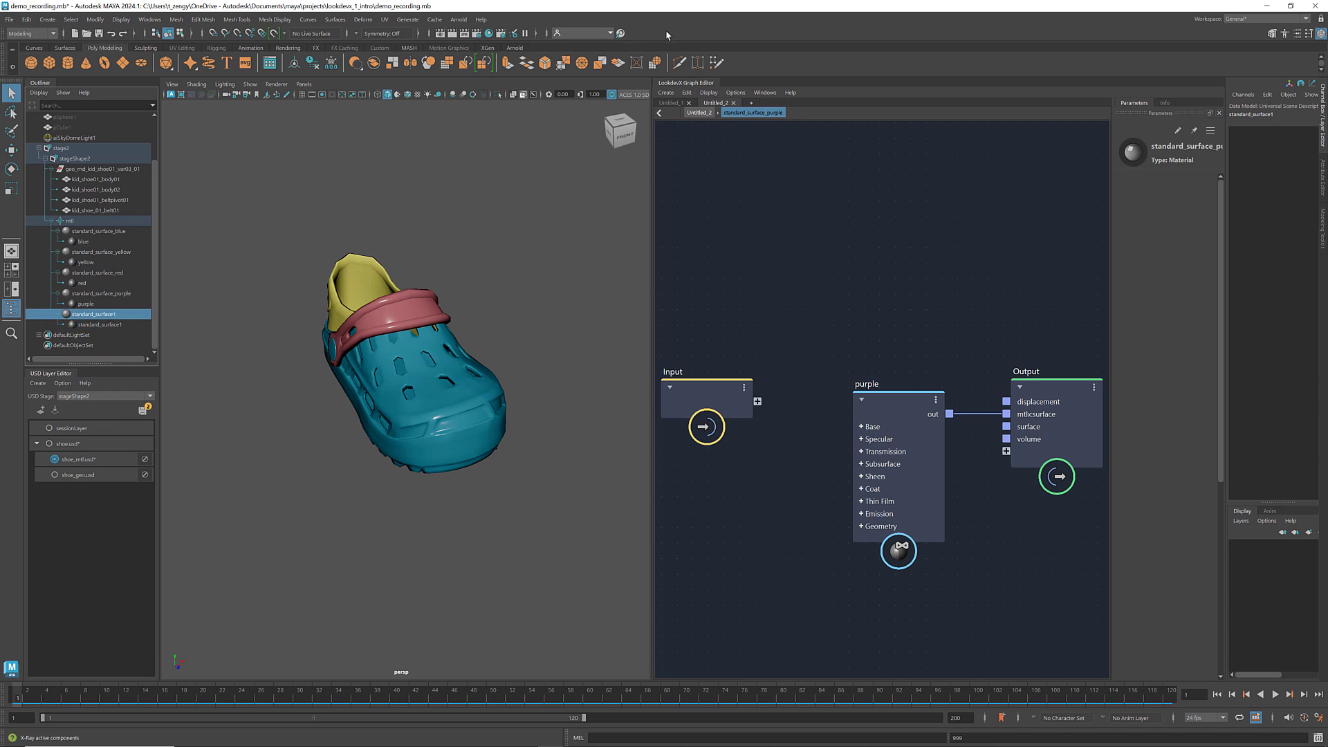
click(699, 112)
right_click(90, 318)
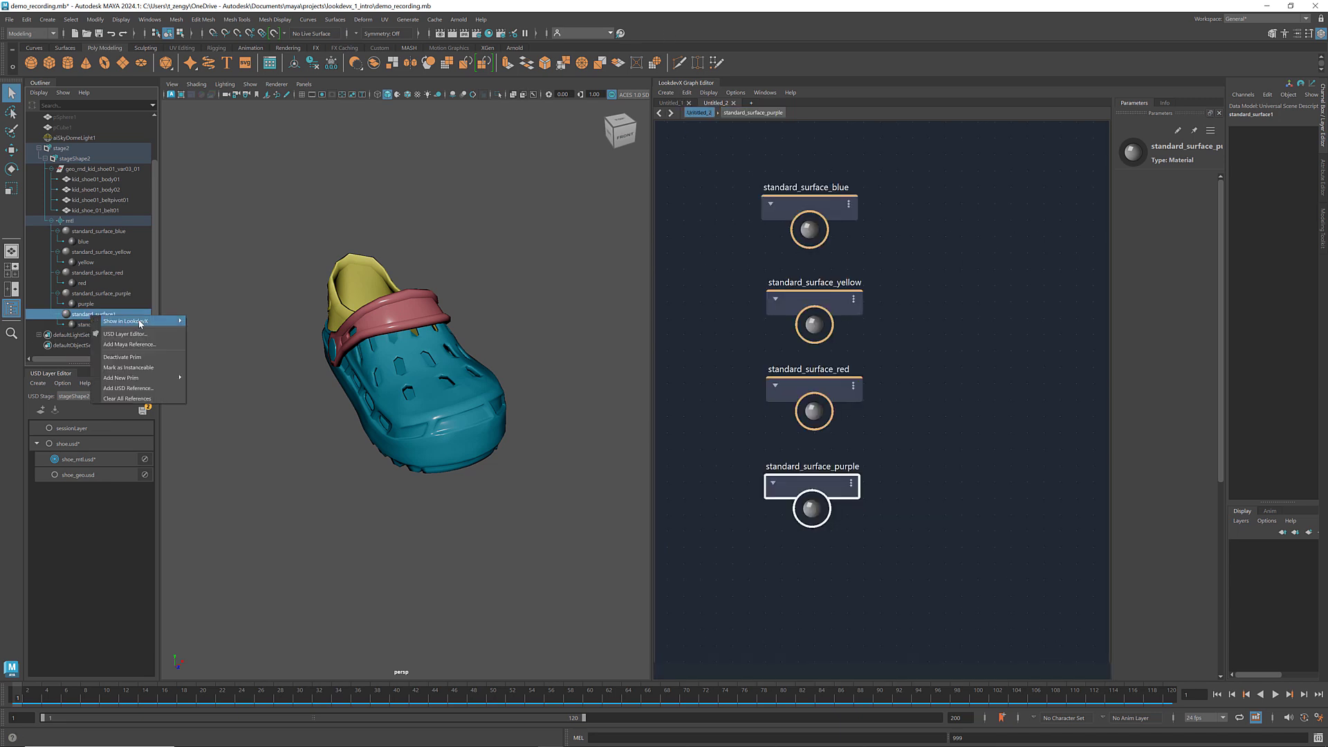
mouse_move(142, 323)
click(220, 338)
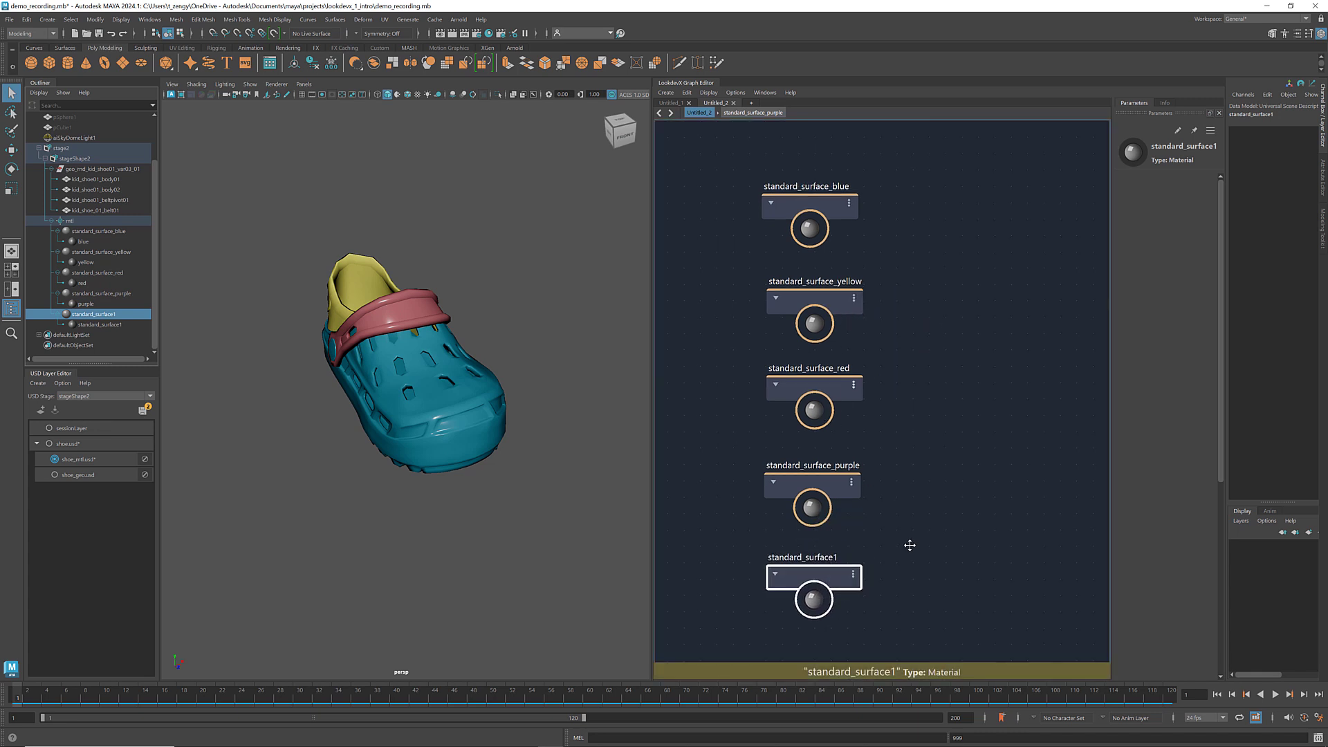
middle_drag(909, 545, 907, 471)
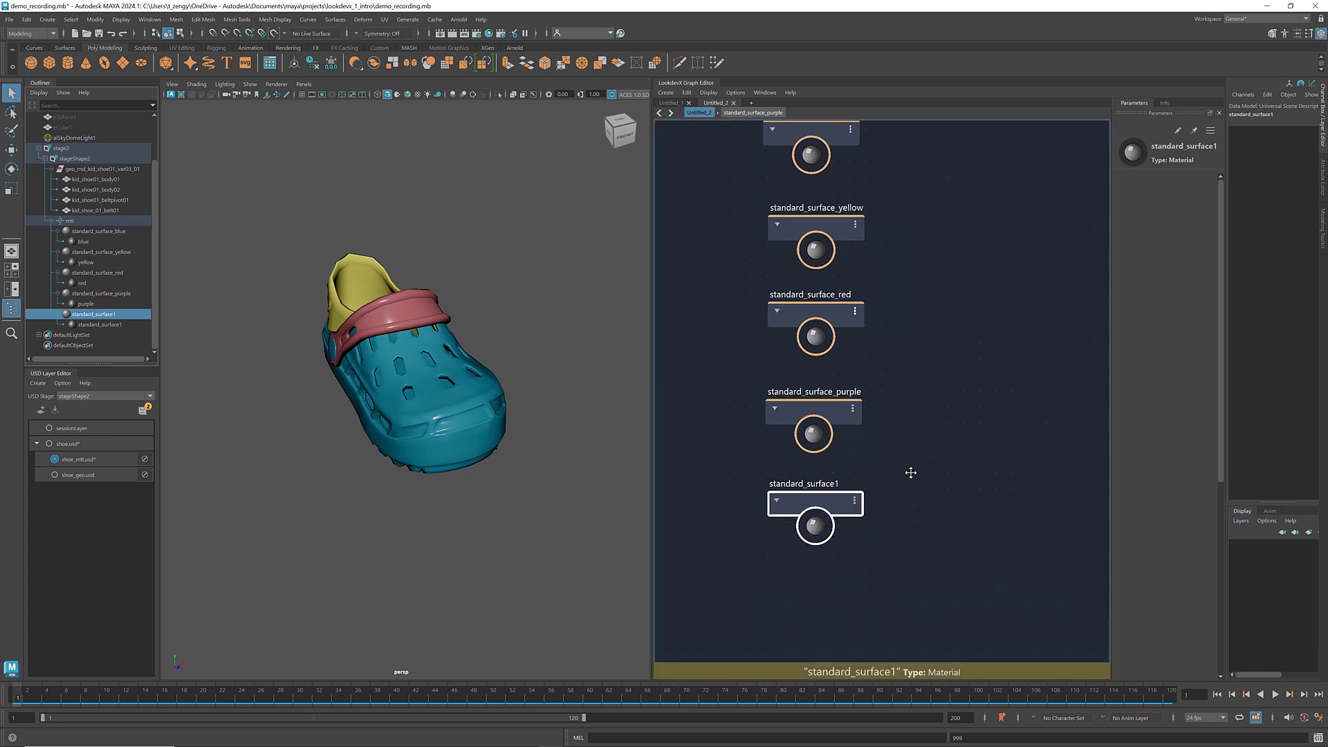
double_click(113, 315)
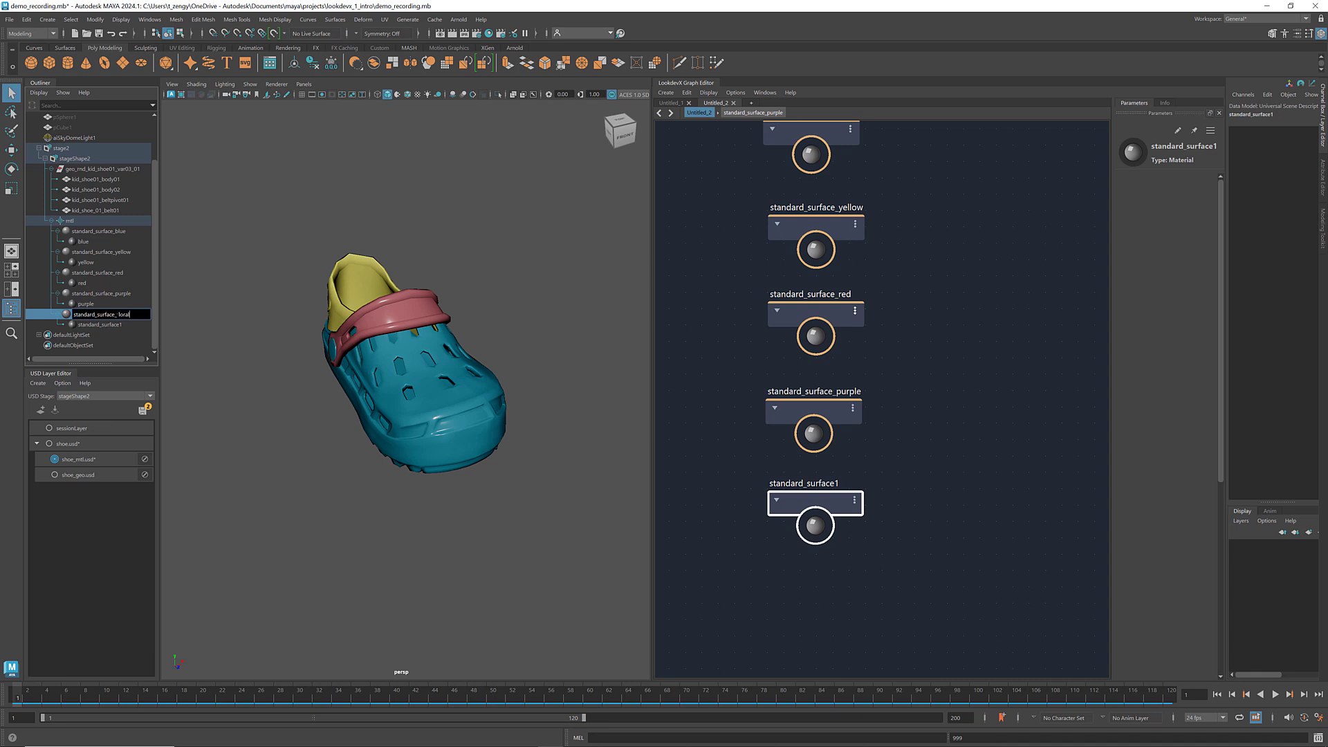
key(Return)
Open the standard_surface_floral material's graph and rename its standard_surface1 shader node as floral.
double_click(814, 503)
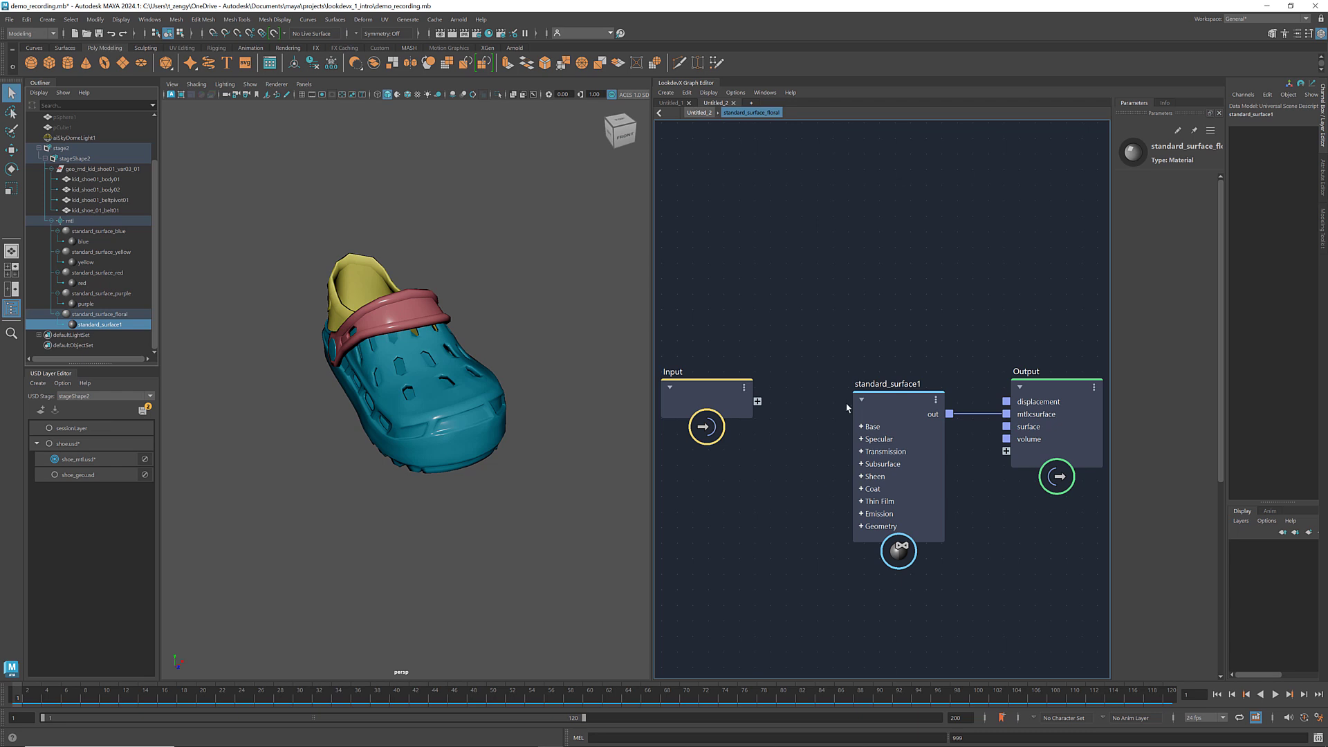
scroll(847, 408, down, 3)
click(883, 396)
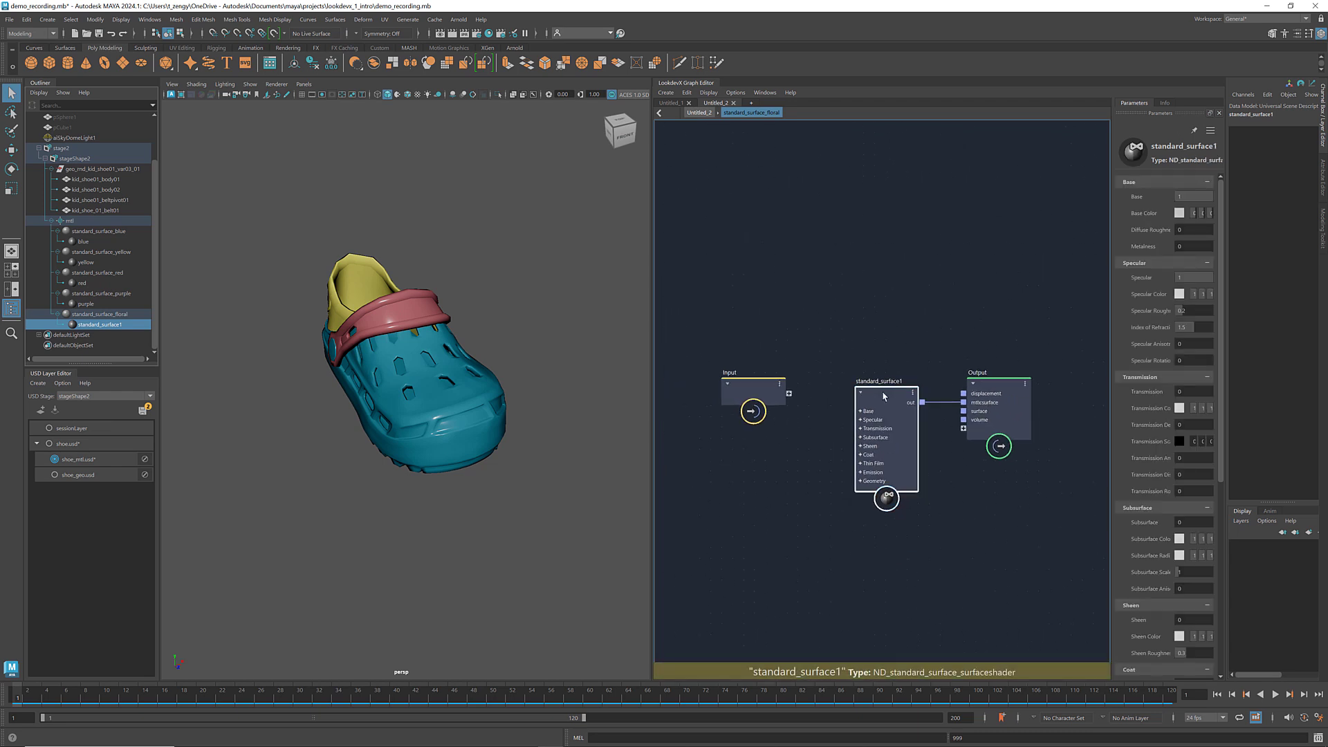
scroll(883, 396, up, 2)
double_click(883, 377)
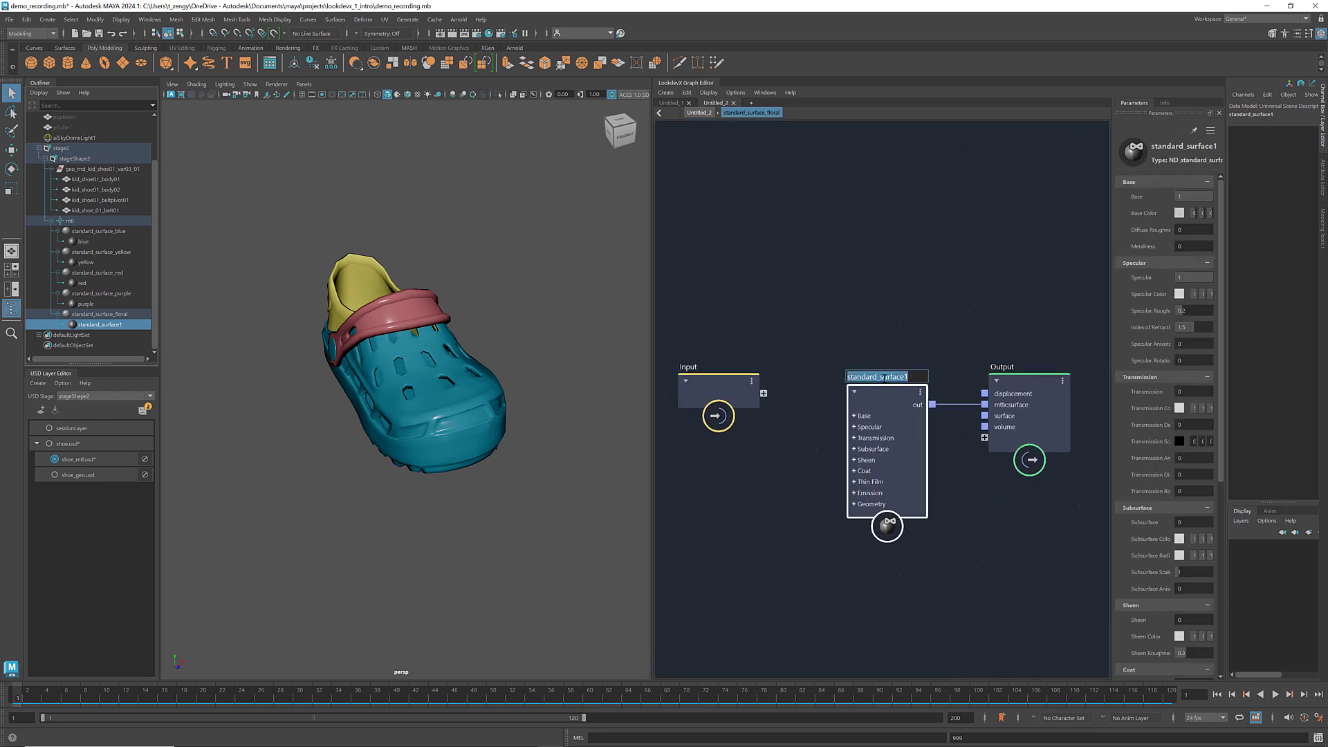
text(floral)
key(Return)
Add an ND_tiledimage_color3 node to the floral material graph and place it below the Input node, beside the floral shader.
drag(719, 391, 707, 351)
scroll(806, 440, down, 1)
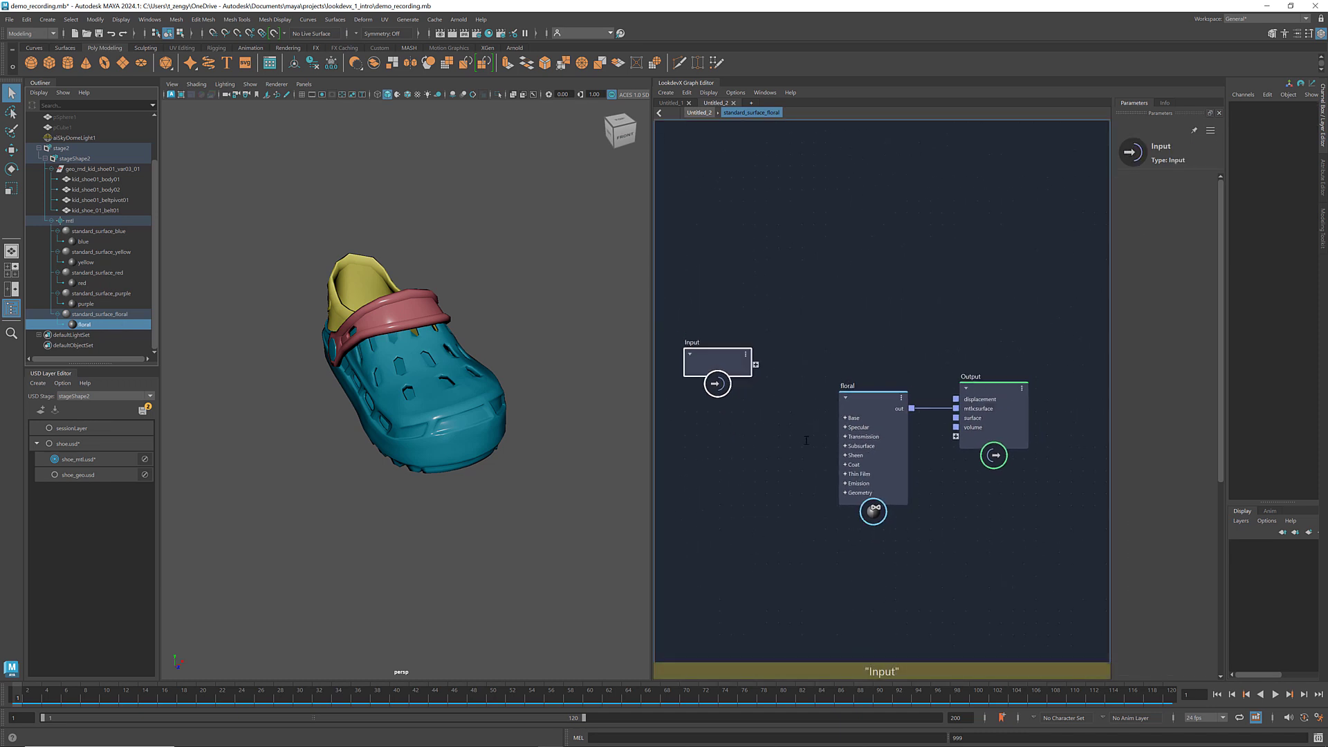
middle_drag(806, 440, 866, 415)
click(818, 418)
key(Tab)
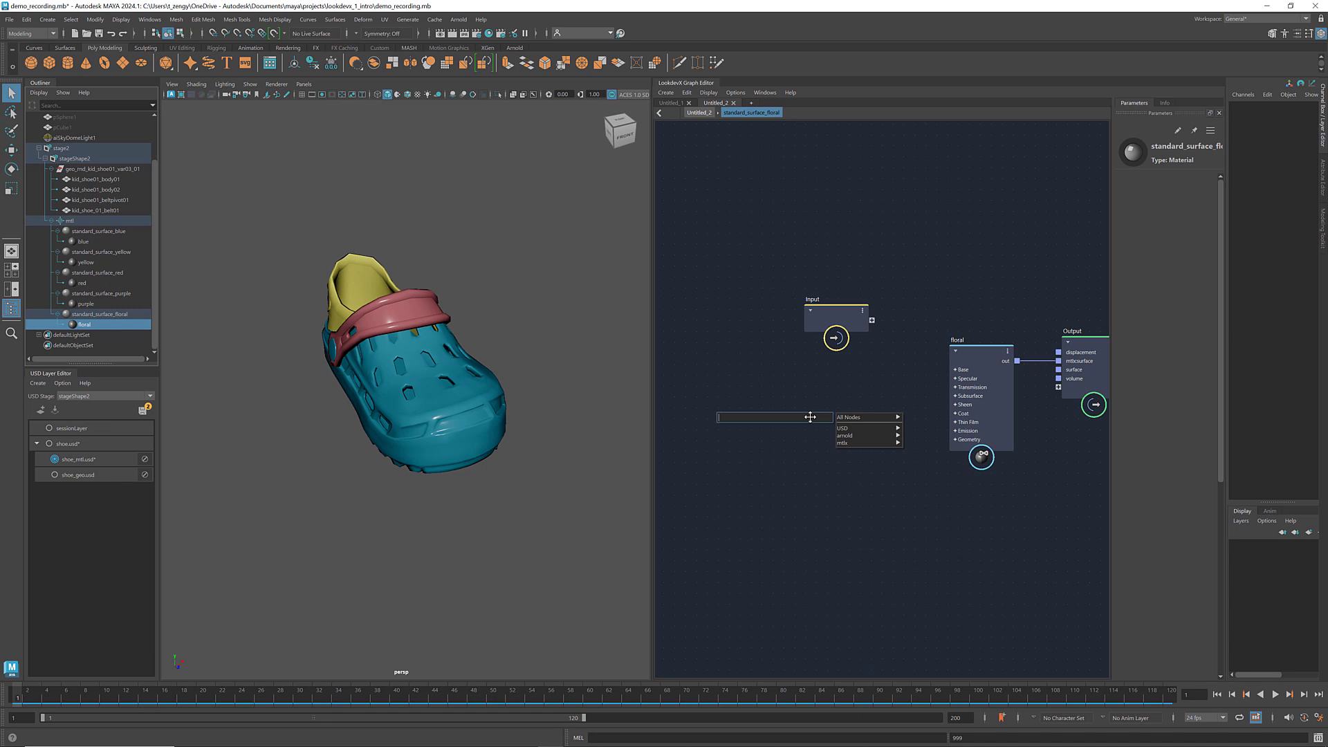
text(tile)
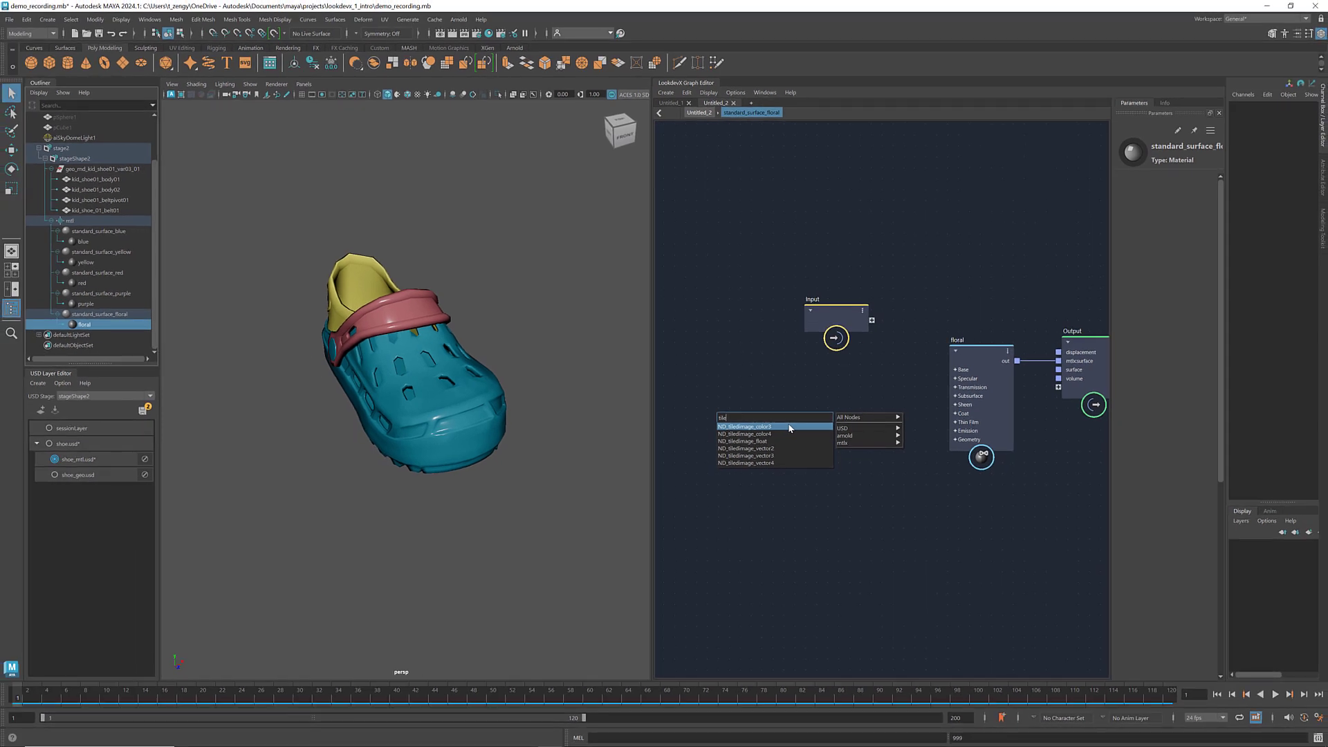
click(789, 427)
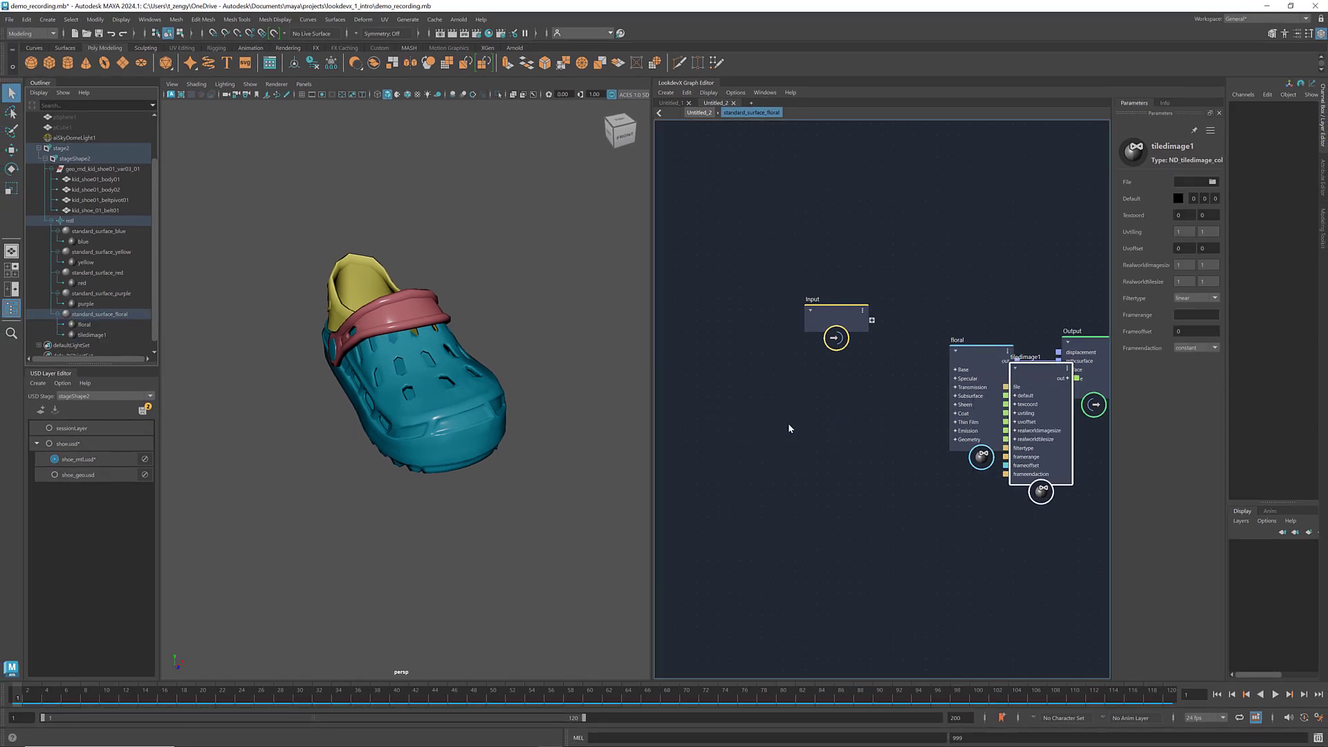
drag(1037, 362, 795, 409)
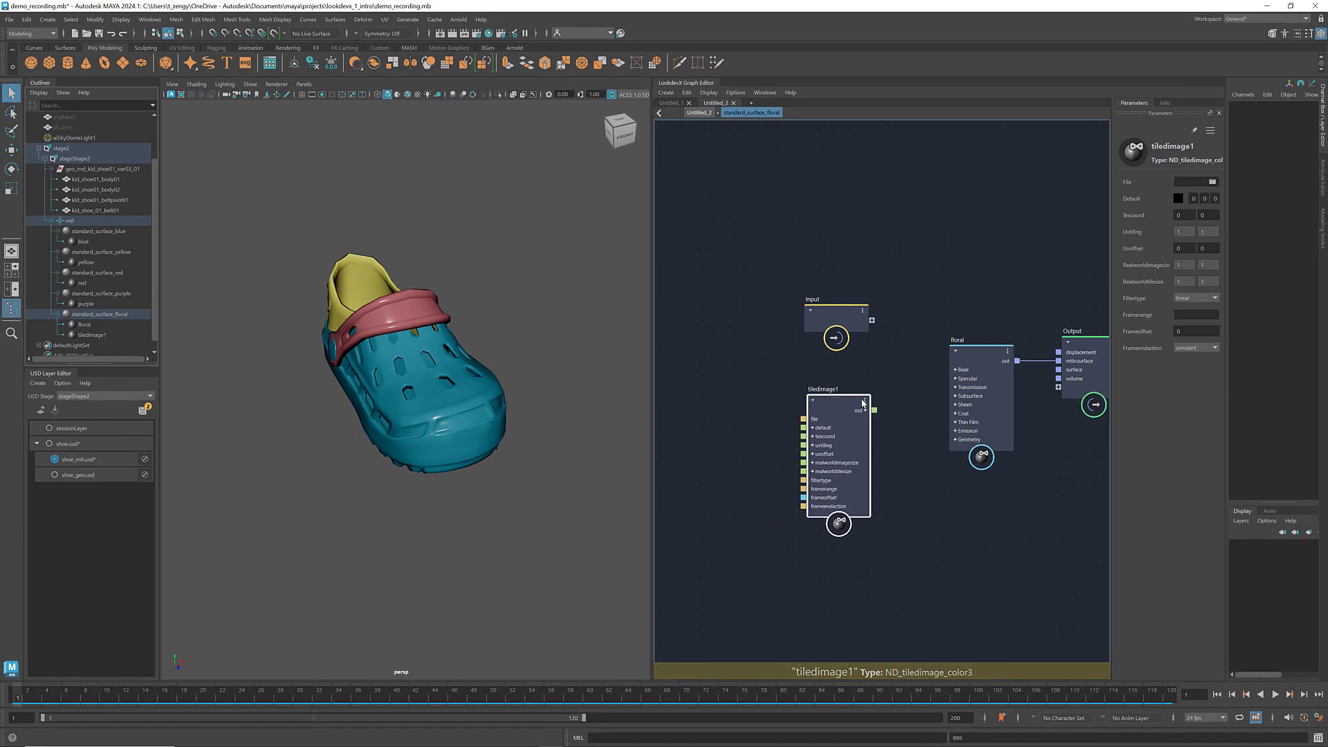
Load the floral_pattern image into the tiledimage1 node and connect its output to the floral shader's base_color.
click(1211, 181)
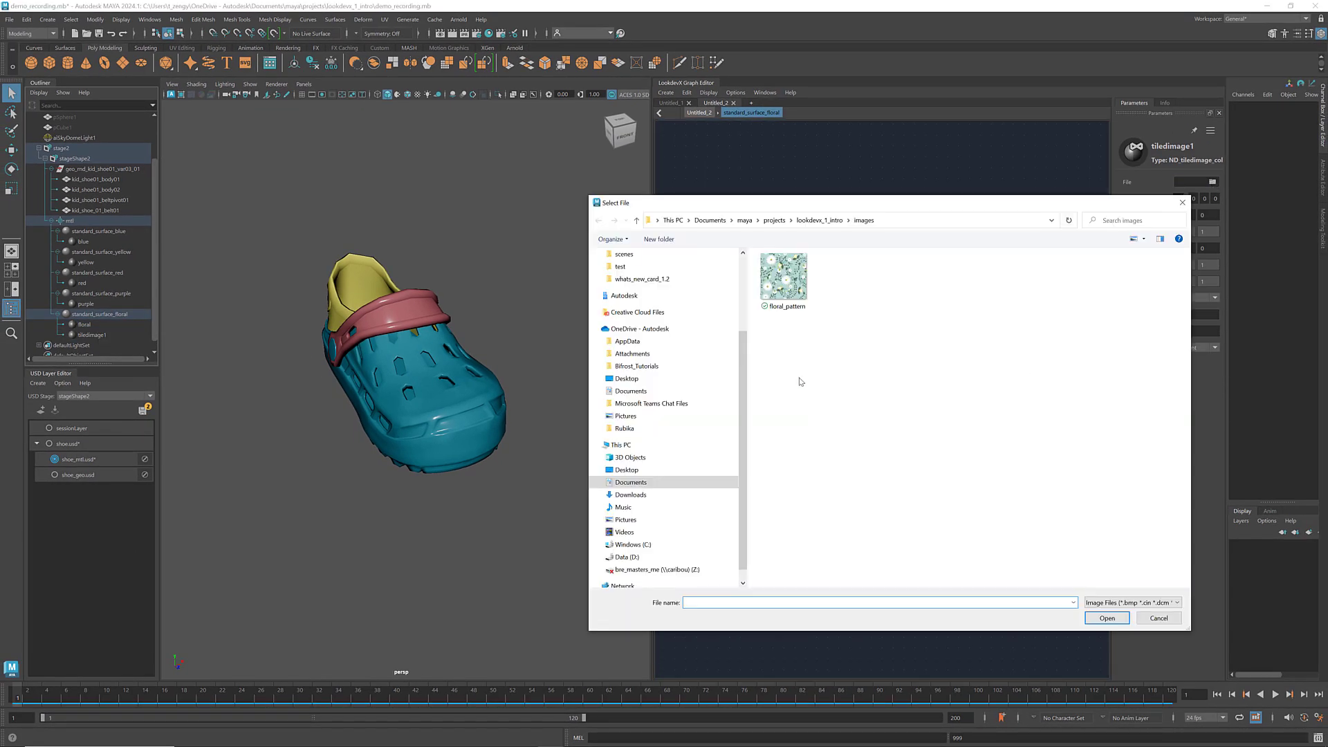
click(783, 293)
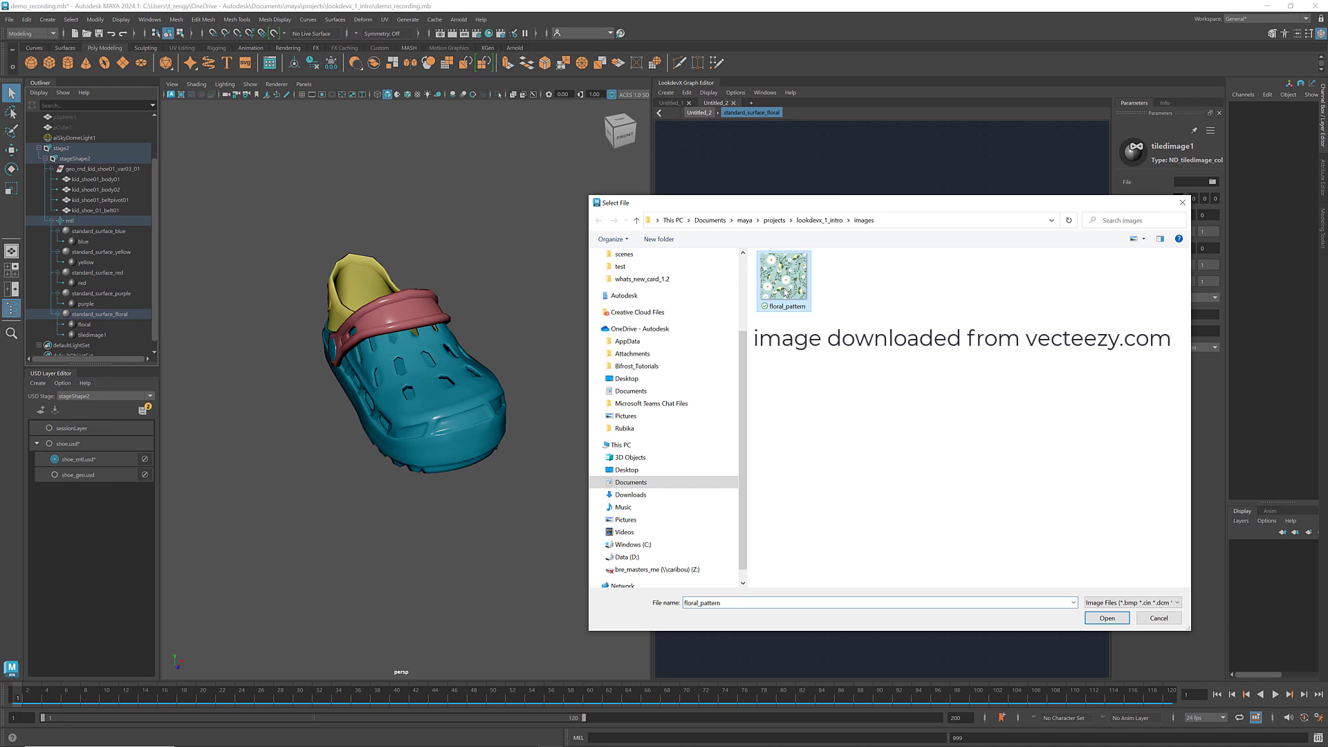
click(1106, 618)
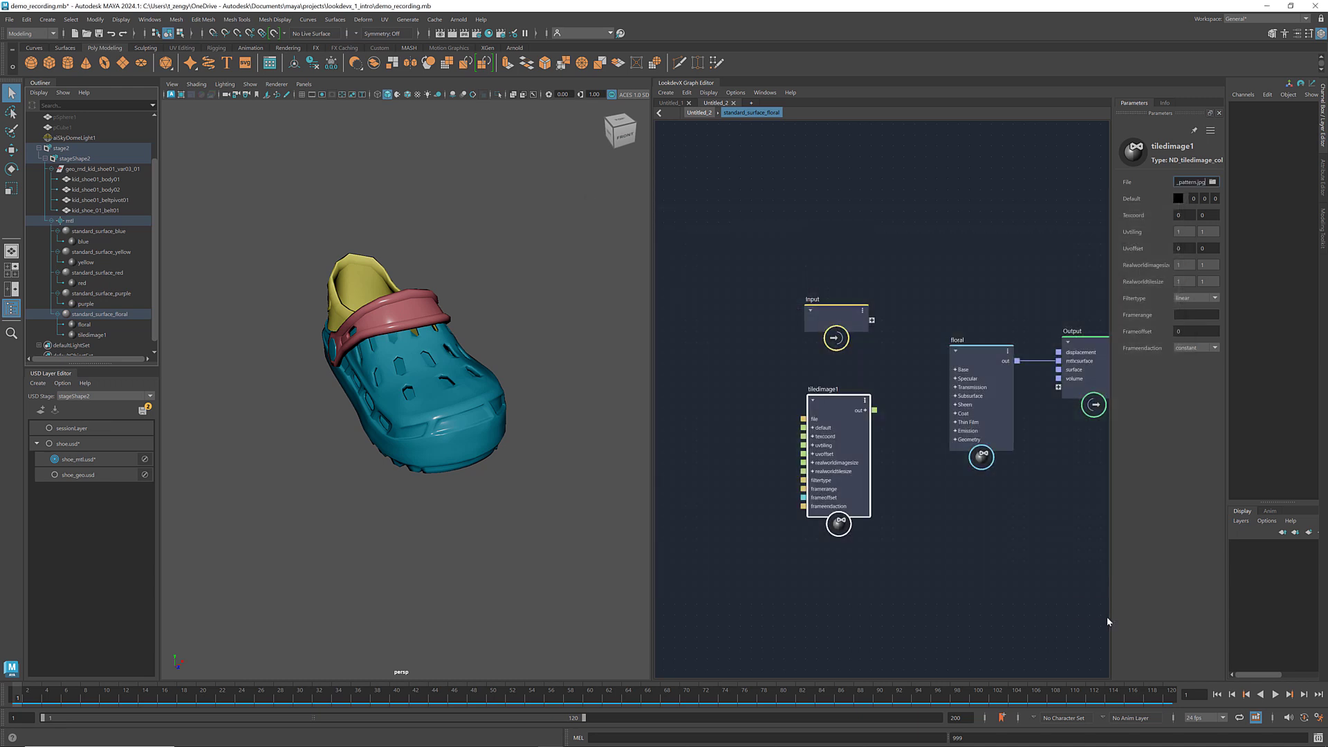
drag(874, 411, 958, 390)
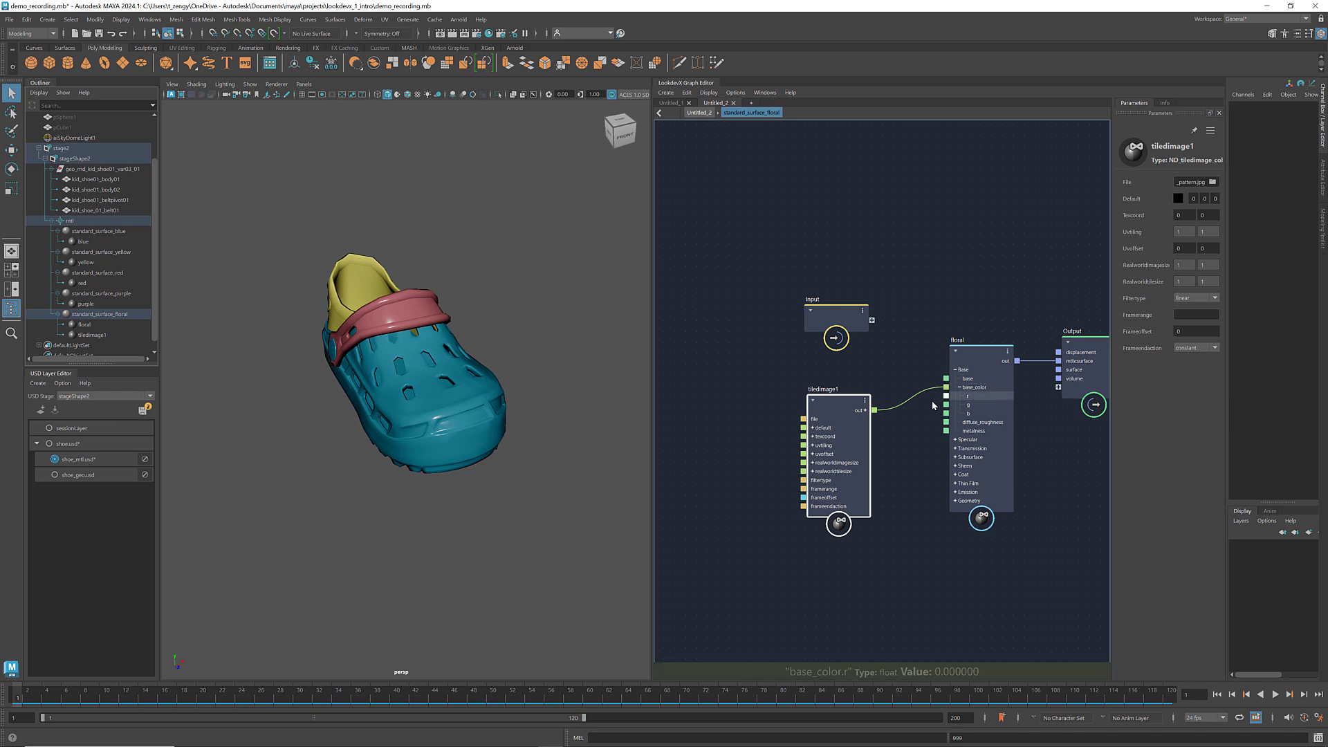
middle_drag(911, 467, 857, 469)
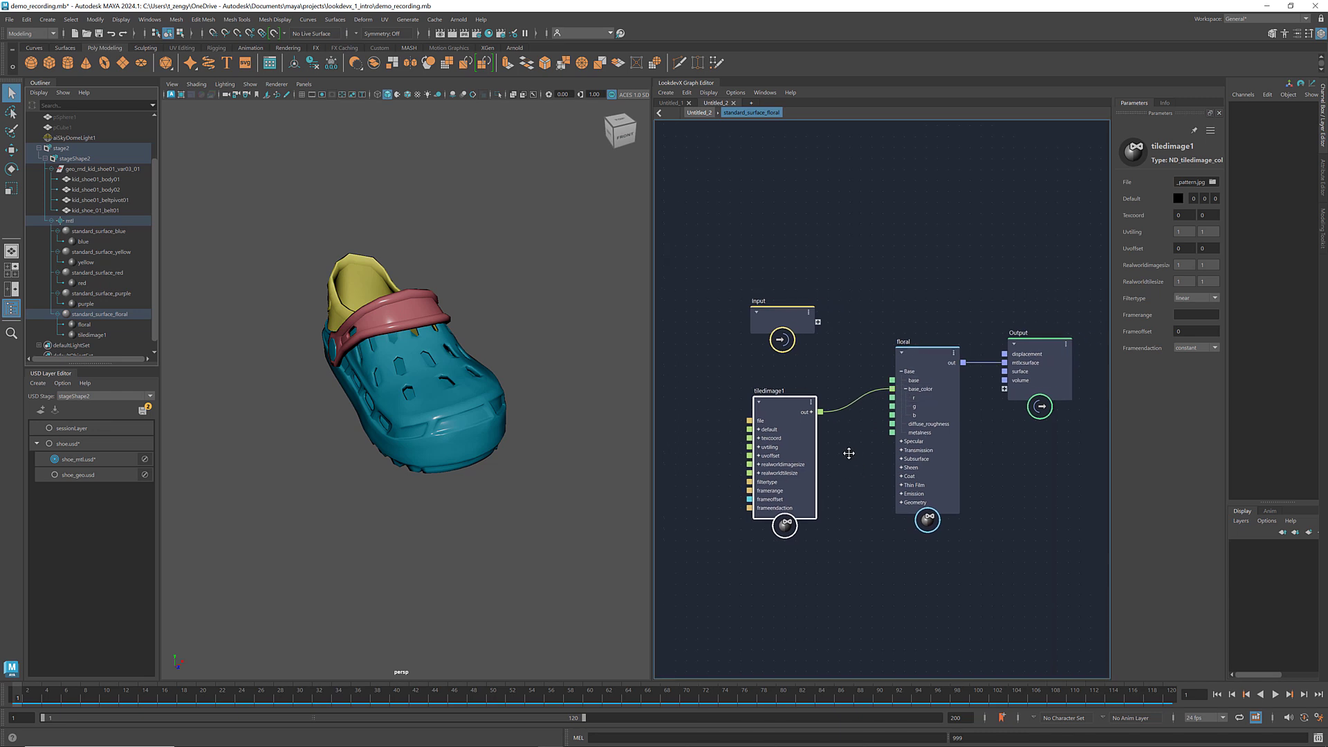
Assign the existing material standard_surface_floral to the kid_shoe01_body01 mesh.
click(110, 182)
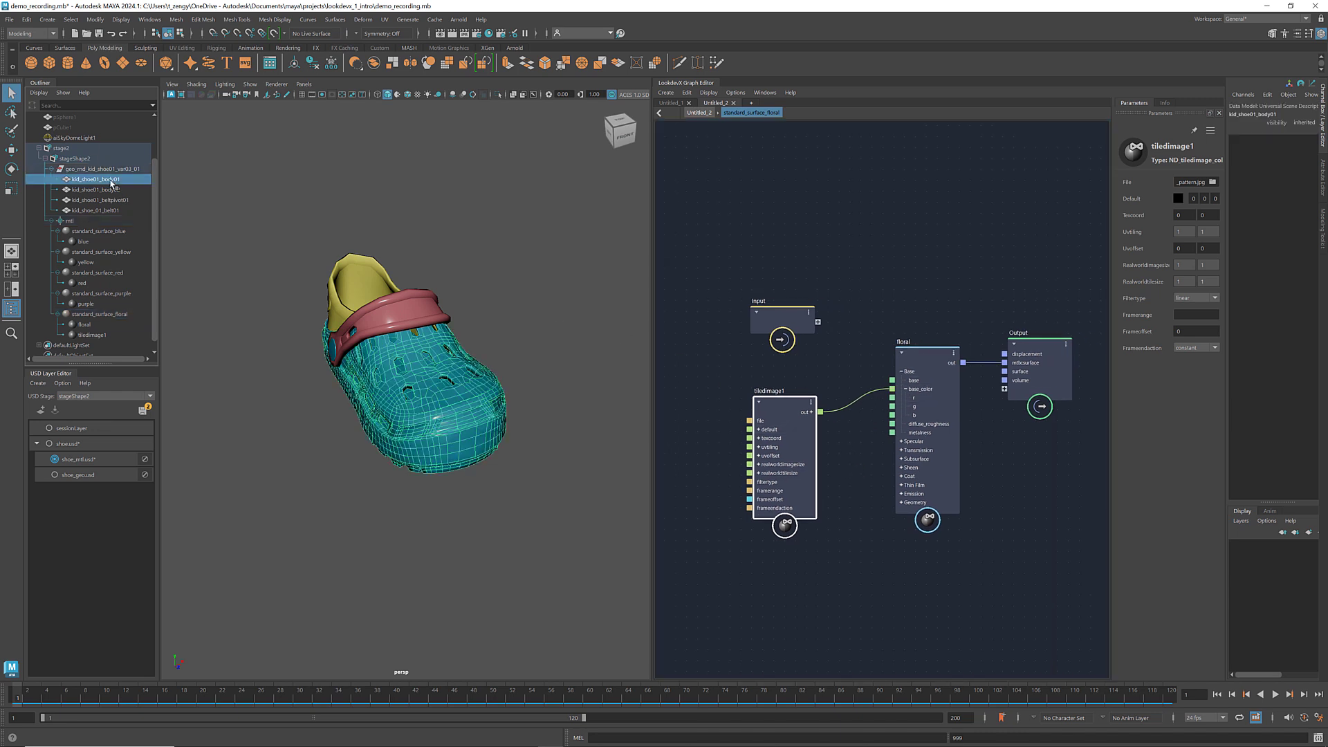
right_click(110, 182)
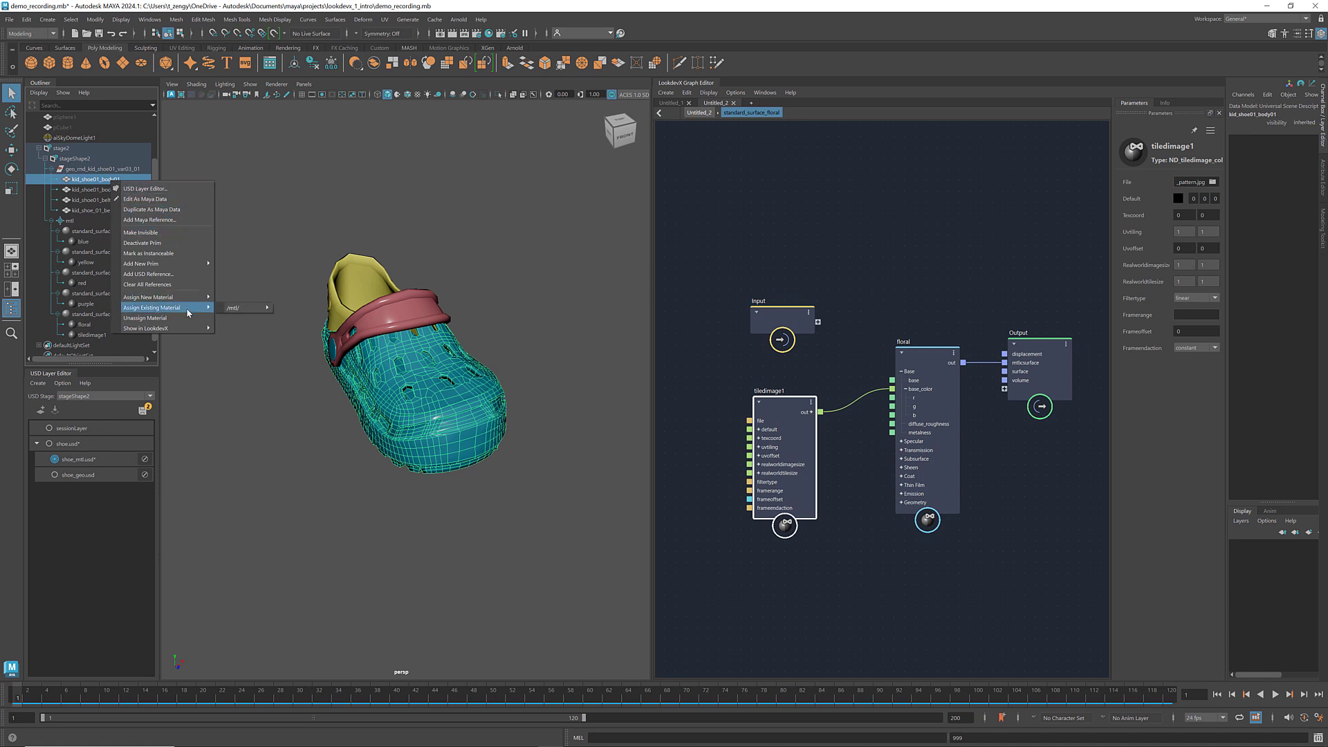
mouse_move(187, 307)
click(320, 351)
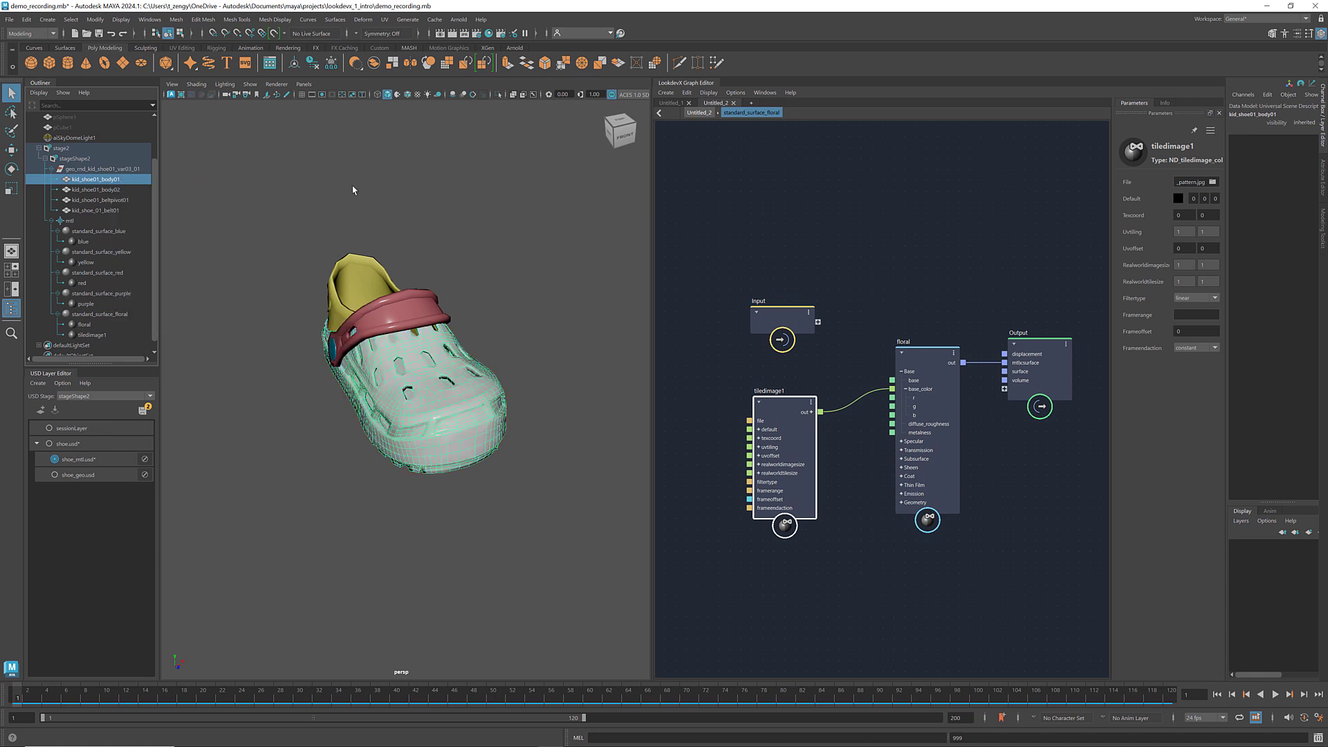
Turn on textured display in the viewport and clear the selection to view the floral pattern on the shoe.
click(417, 95)
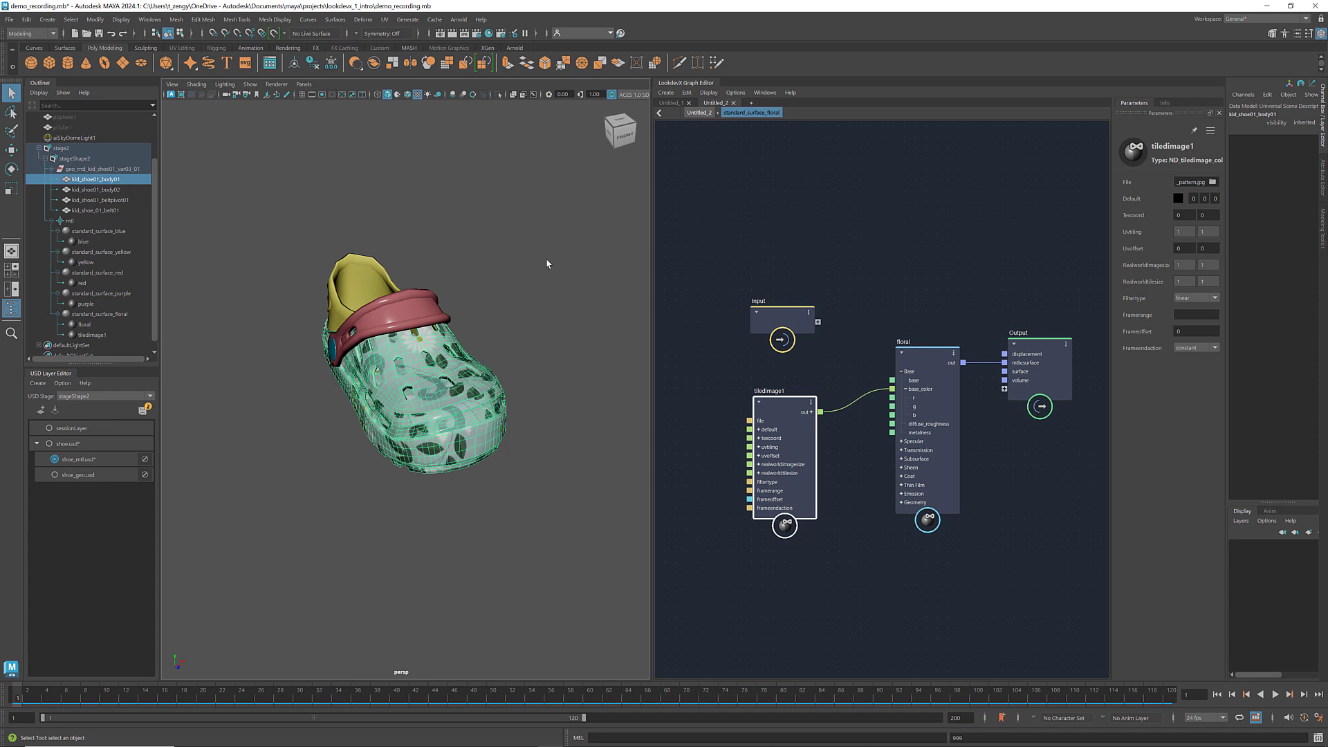
scroll(117, 305, down, 1)
click(118, 351)
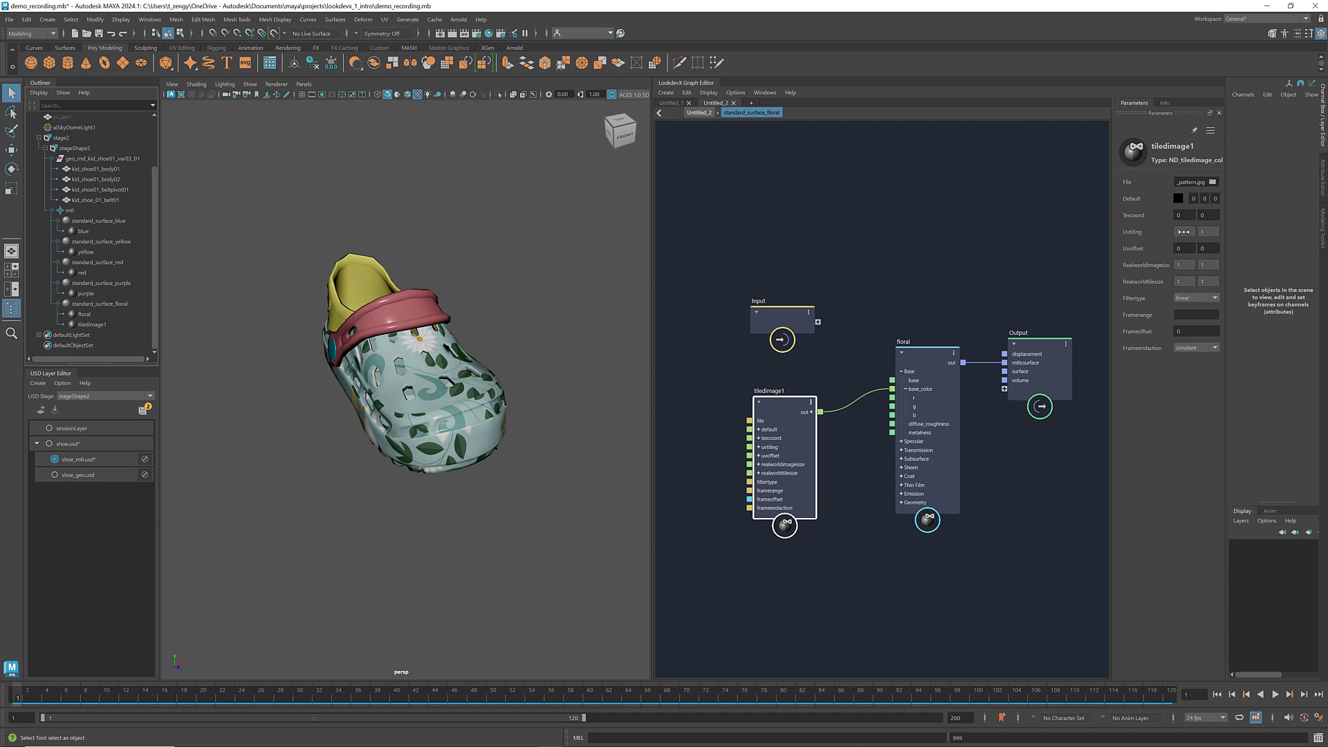
Set both uvtiling values of the tiledimage1 node to 6 after trying a tiling of 3.
click(1183, 232)
click(1206, 231)
text(3)
key(Return)
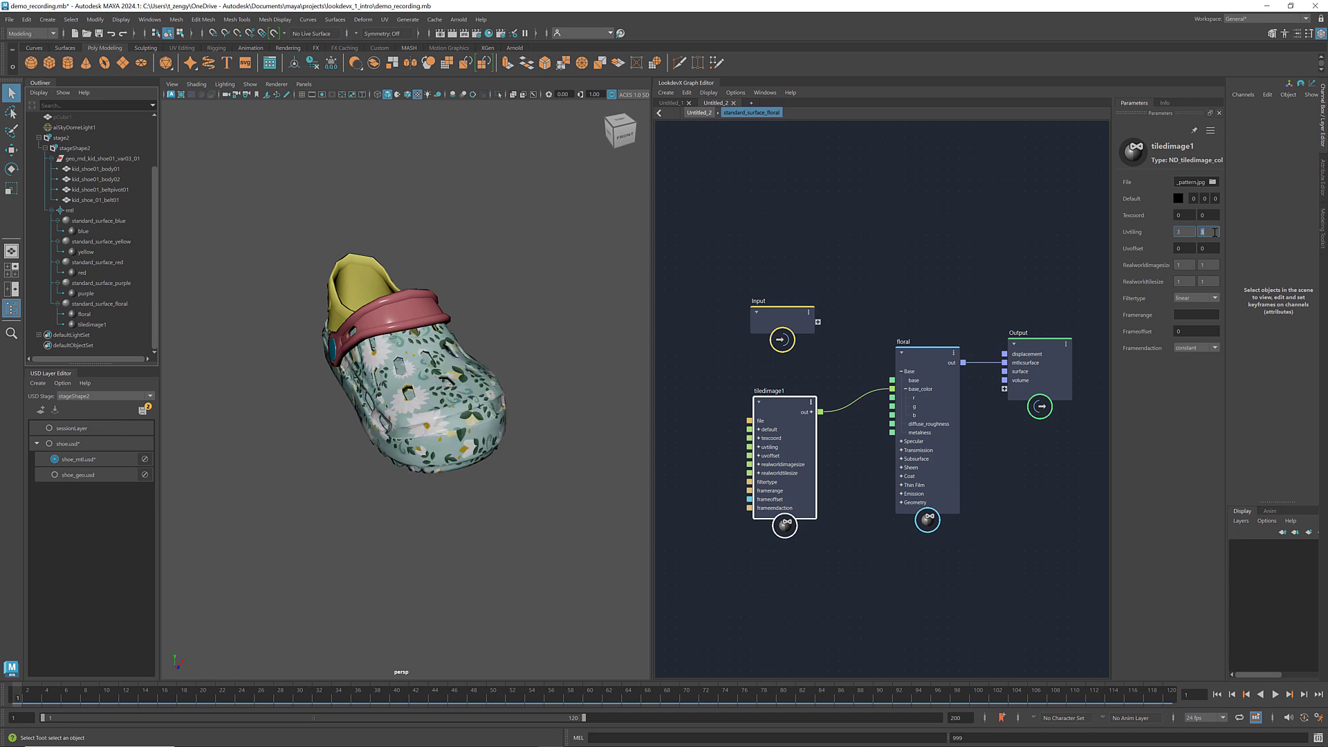
key(Return)
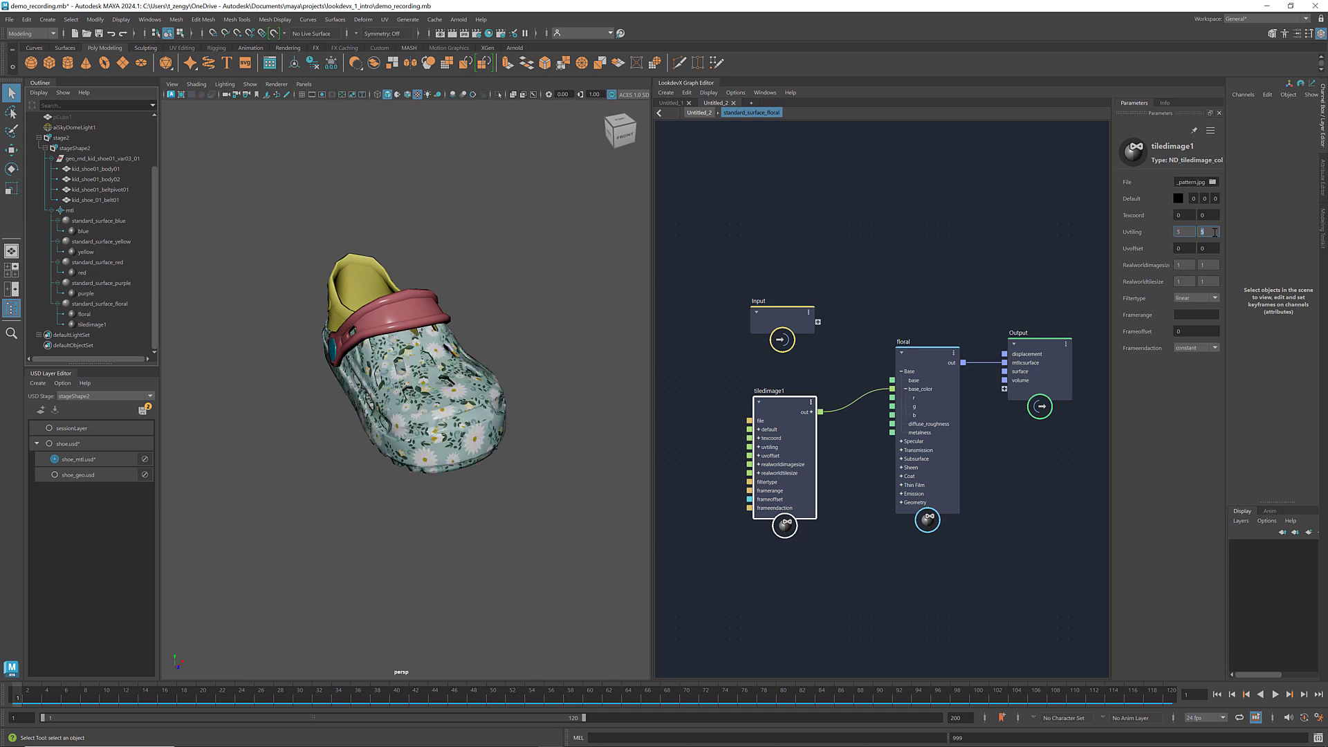
text(6)
key(Return)
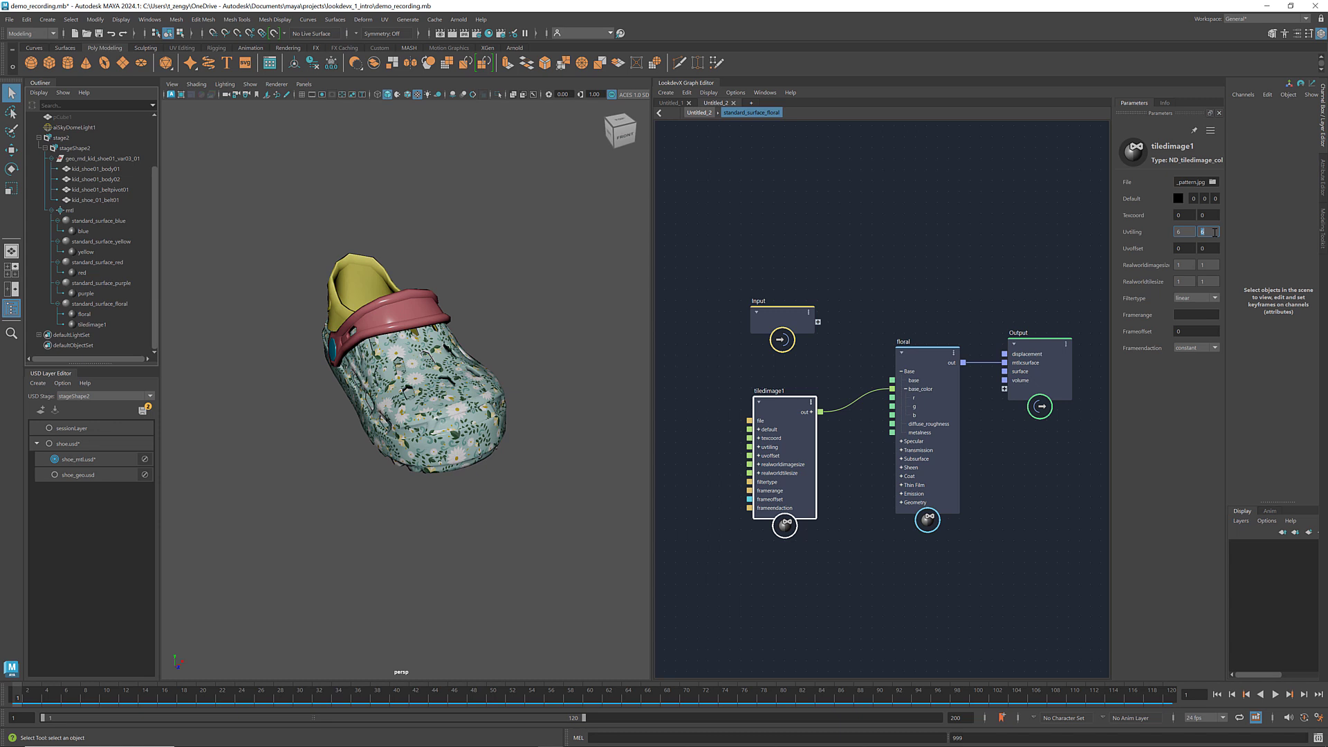
Assign the existing material standard_surface_floral to the kid_shoe01_body02 mesh.
click(107, 181)
right_click(107, 182)
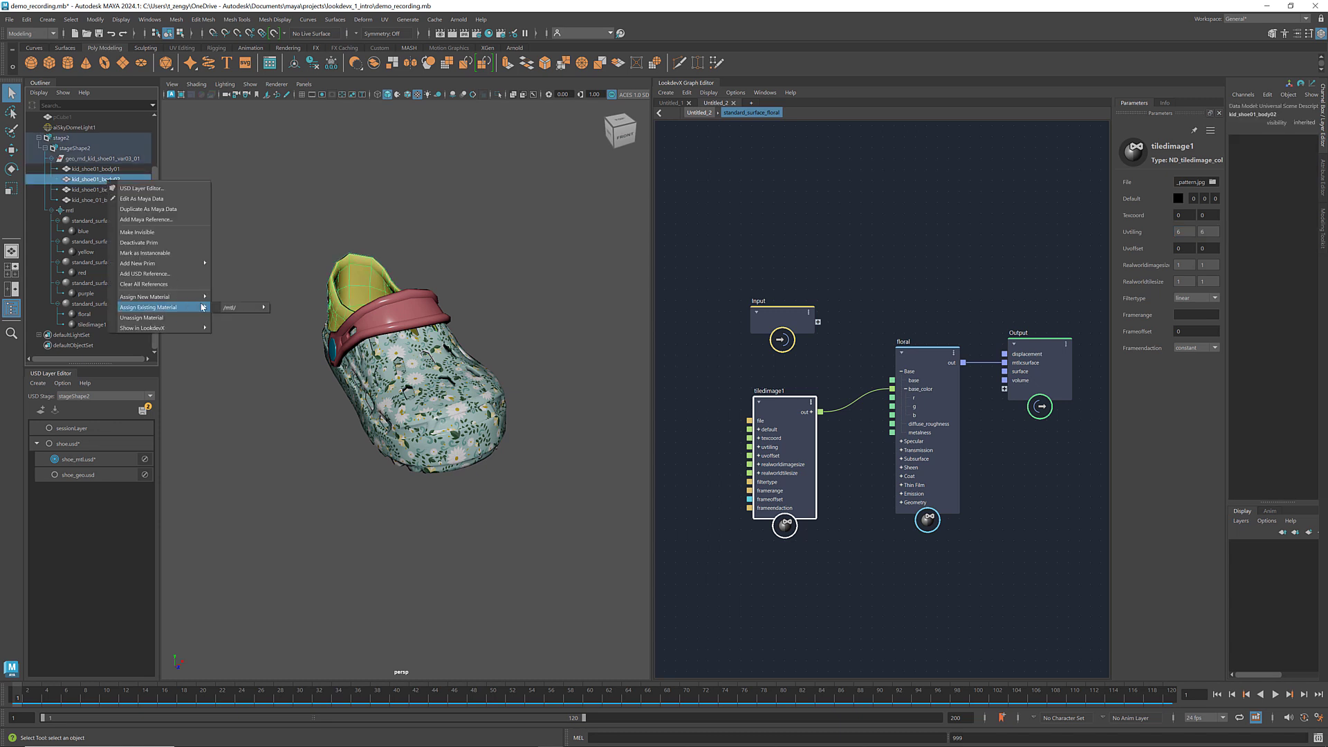
mouse_move(208, 306)
click(305, 352)
Assign the existing material standard_surface_floral to the kid_shoe01_beltpivot01 mesh.
click(100, 191)
right_click(101, 190)
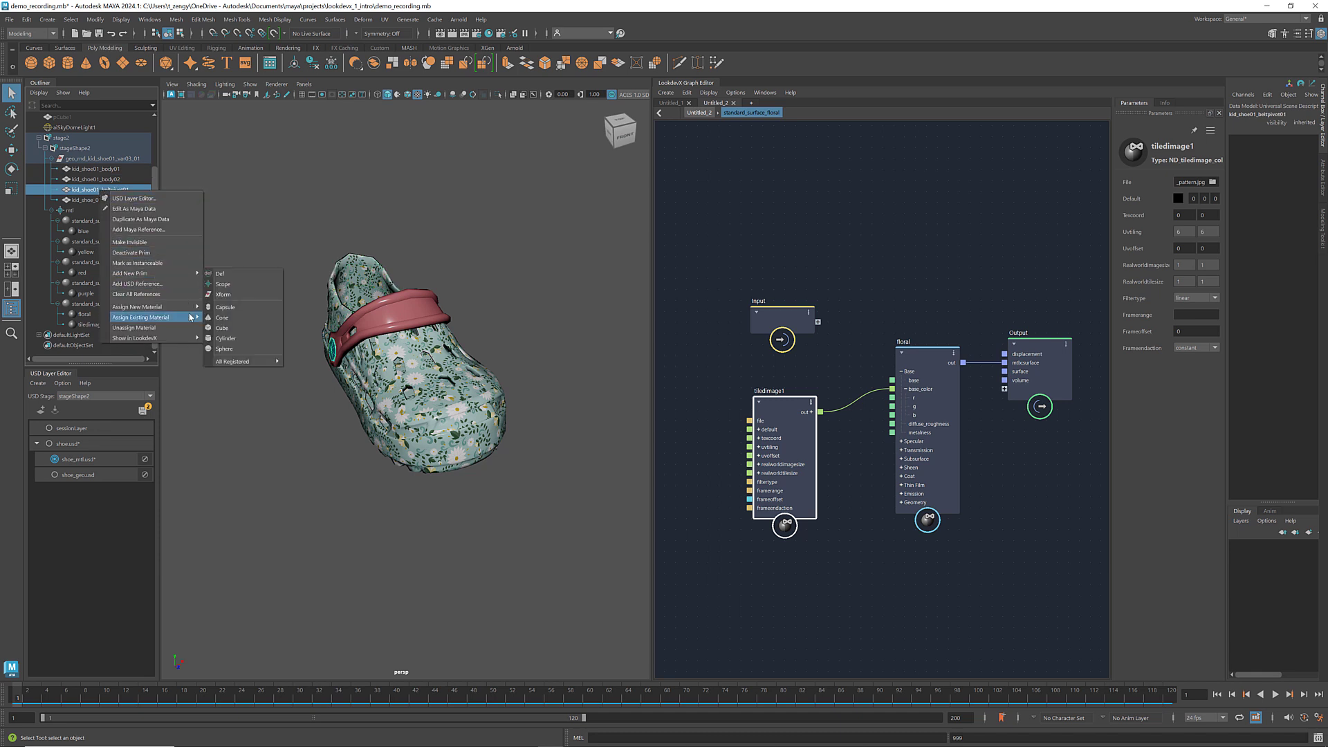
mouse_move(154, 316)
mouse_move(231, 317)
click(307, 350)
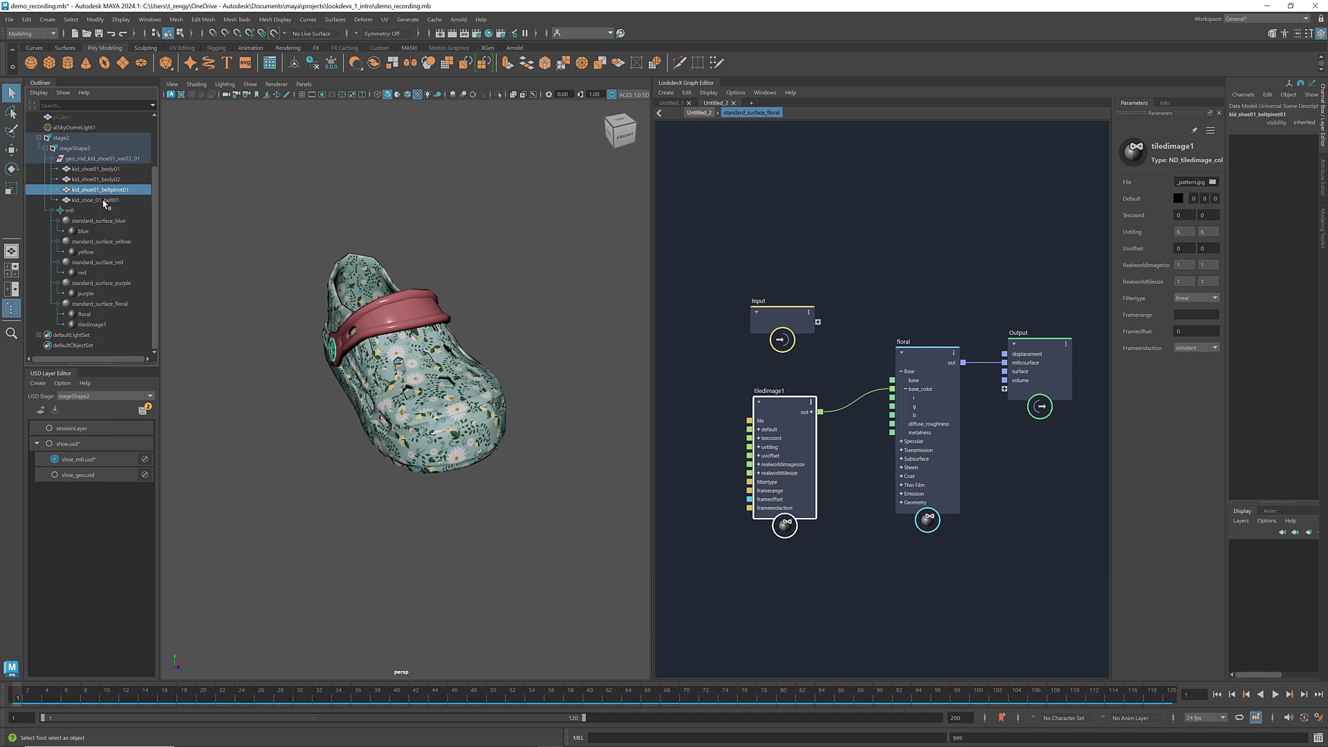
Assign the existing material standard_surface_floral to the kid_shoe_01_belt01 mesh and clear the selection.
click(104, 200)
right_click(104, 200)
mouse_move(186, 329)
mouse_move(238, 328)
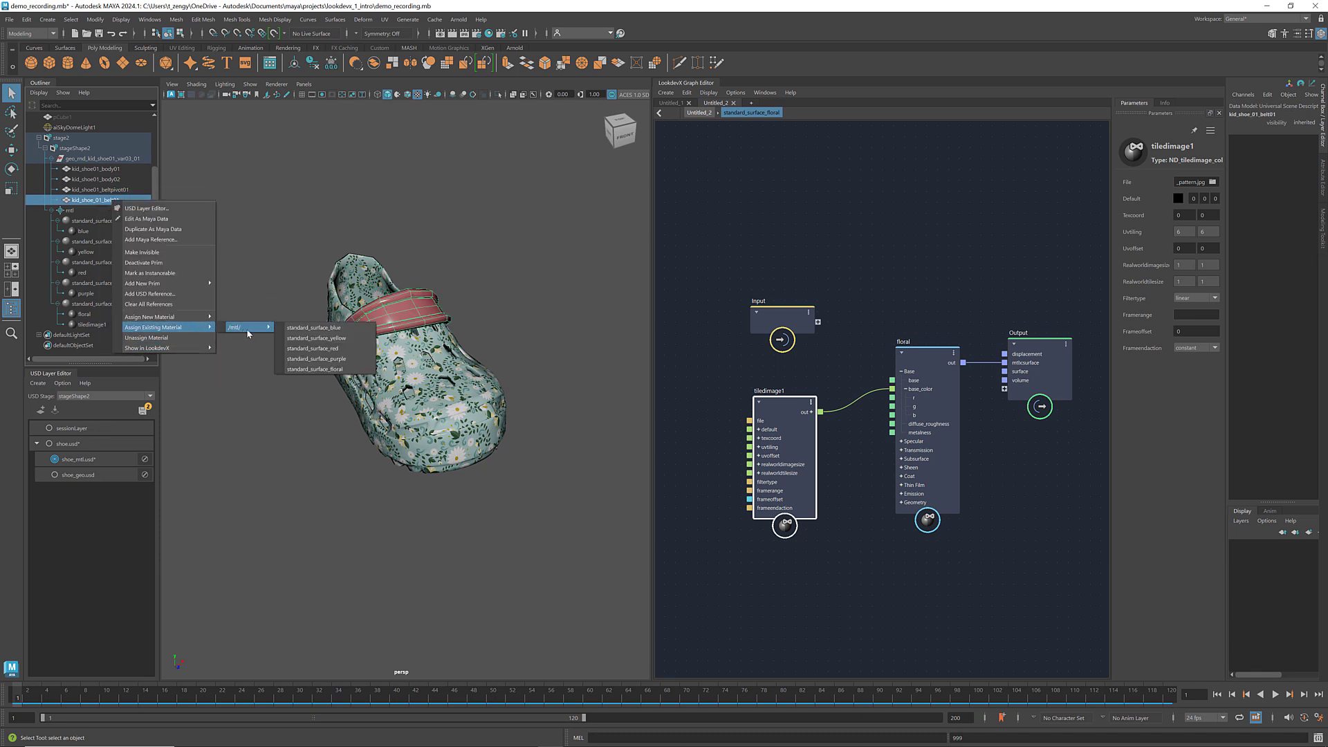
click(325, 371)
click(87, 354)
Switch the viewport renderer to Arnold and render the floral shoe in the viewport.
click(277, 84)
click(294, 112)
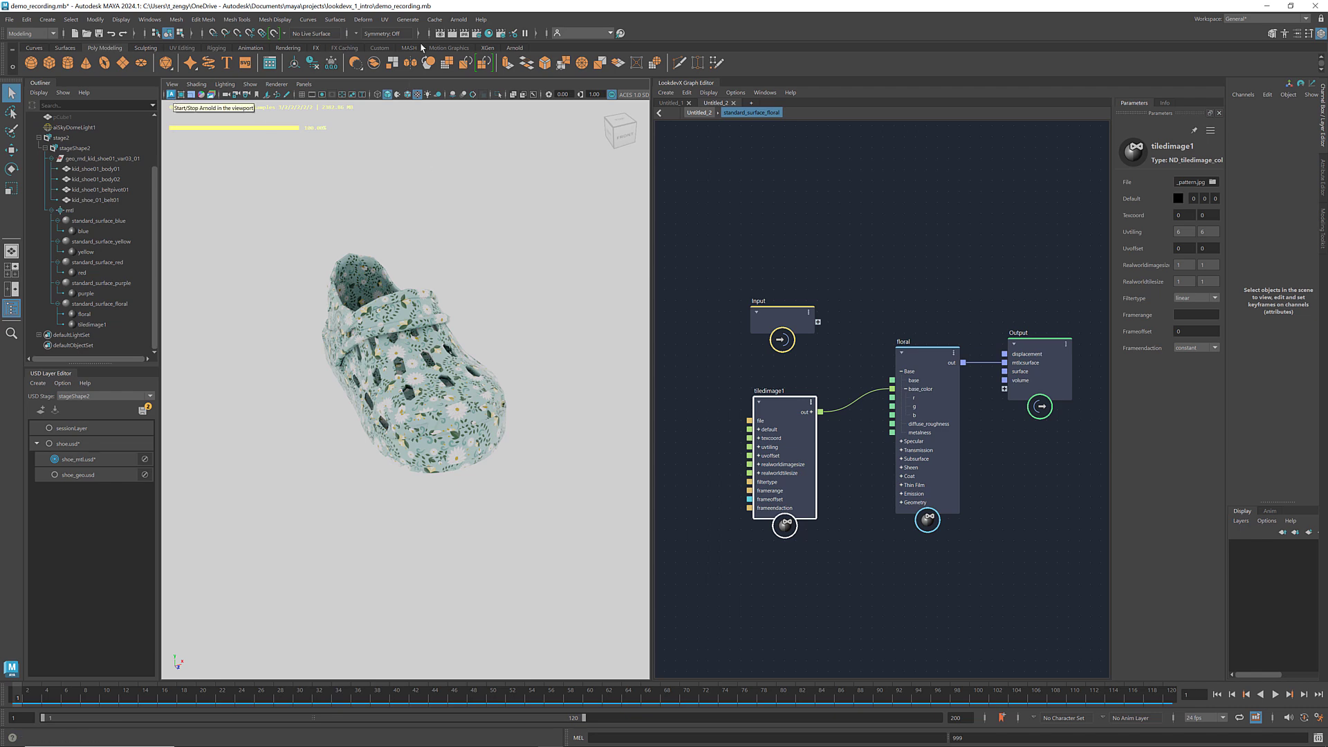
click(698, 112)
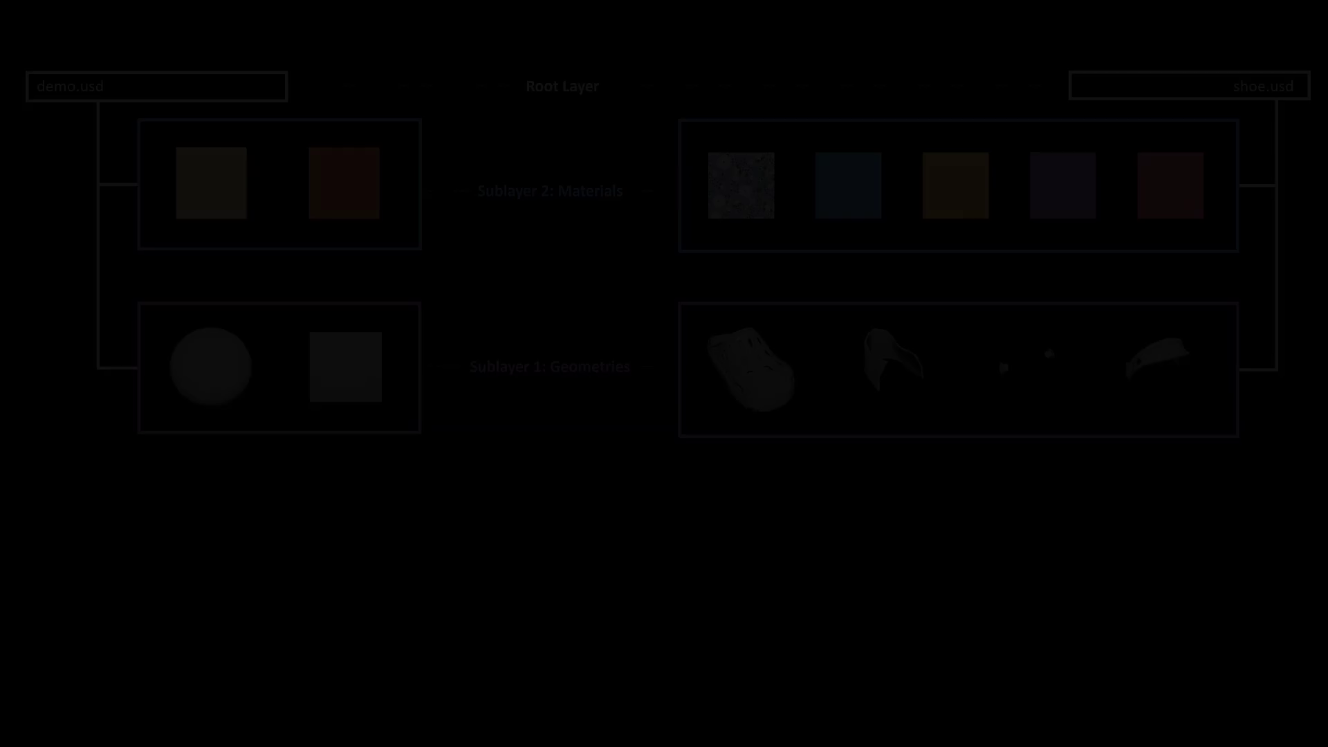